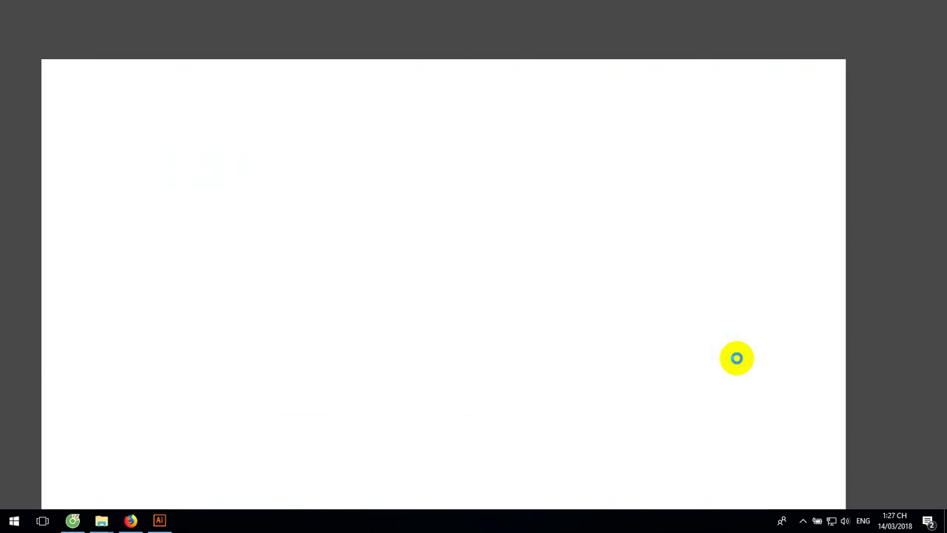
Close the docked panel group and open the New Document dialog.
{"action": "left_click", "coordinate": [282, 376]}
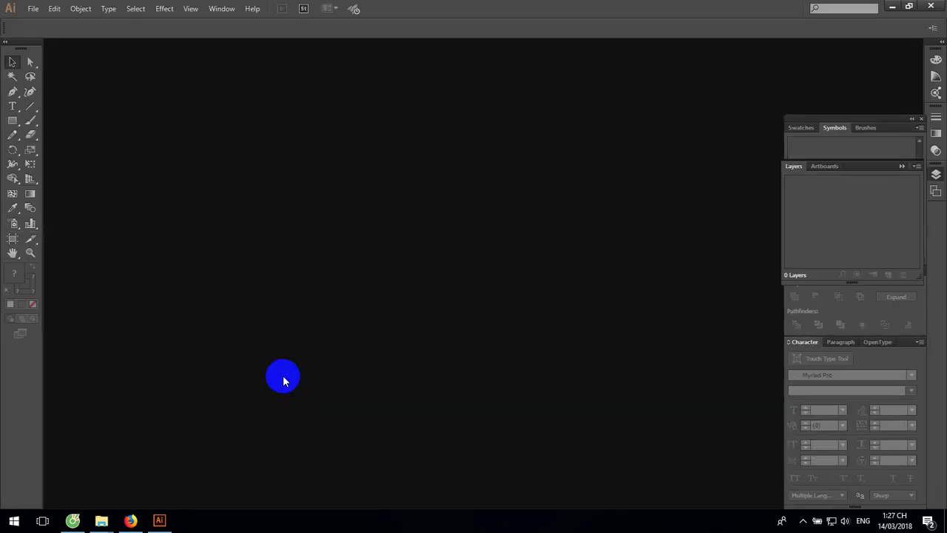
{"action": "left_click", "coordinate": [921, 119]}
{"action": "left_click", "coordinate": [33, 9]}
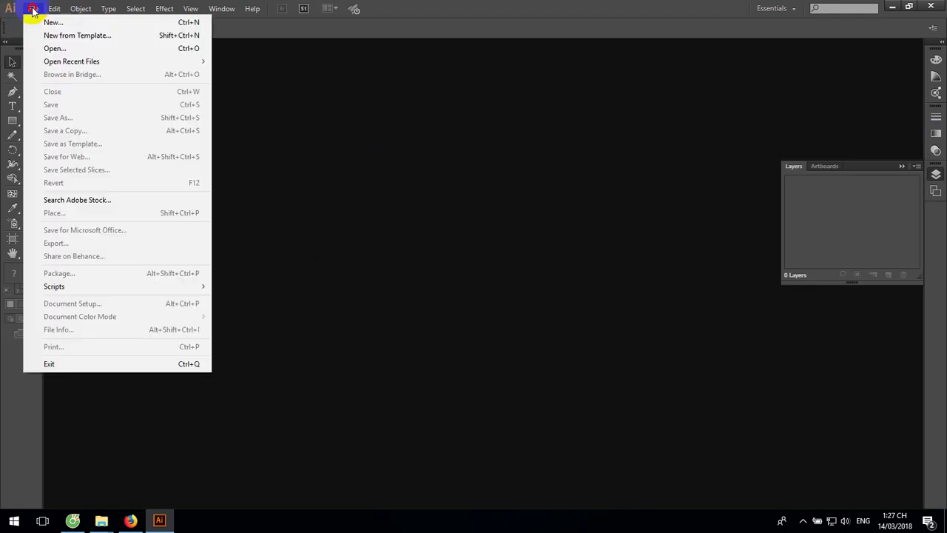
{"action": "left_click", "coordinate": [59, 23]}
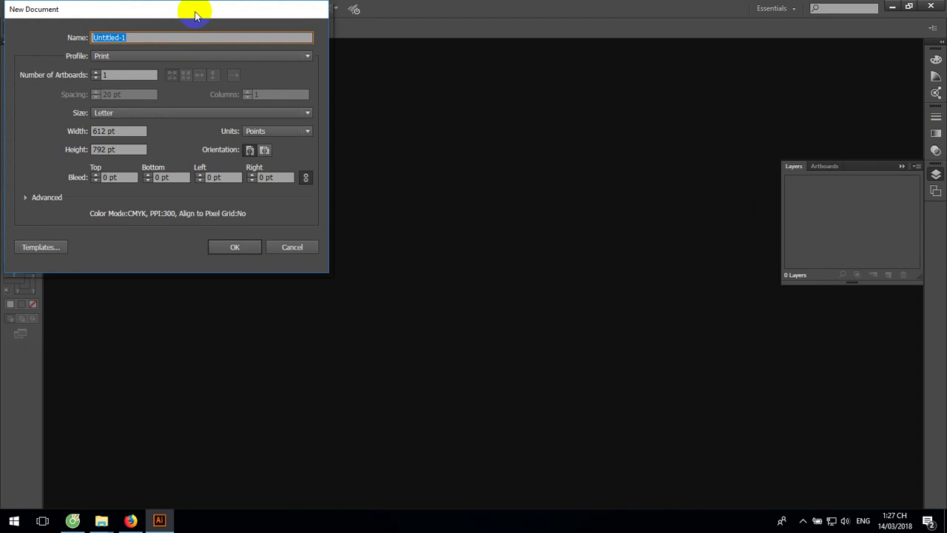
Name the new document 'standee' and set its units to Centimeters.
{"action": "left_click_drag", "start_coordinate": [195, 9], "coordinate": [535, 110]}
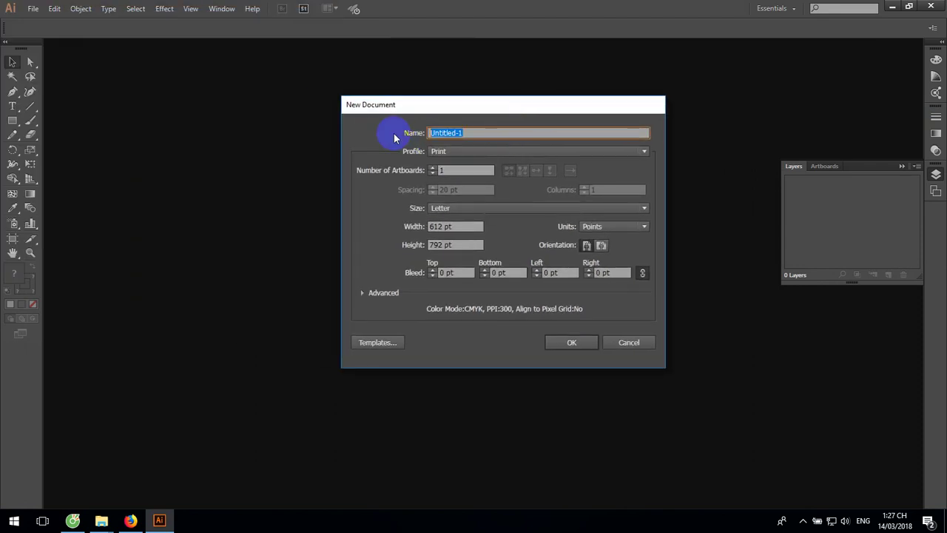
{"action": "key", "text": "BackSpace"}
{"action": "type", "text": "stande"}
{"action": "type", "text": "e"}
{"action": "left_click", "coordinate": [601, 226]}
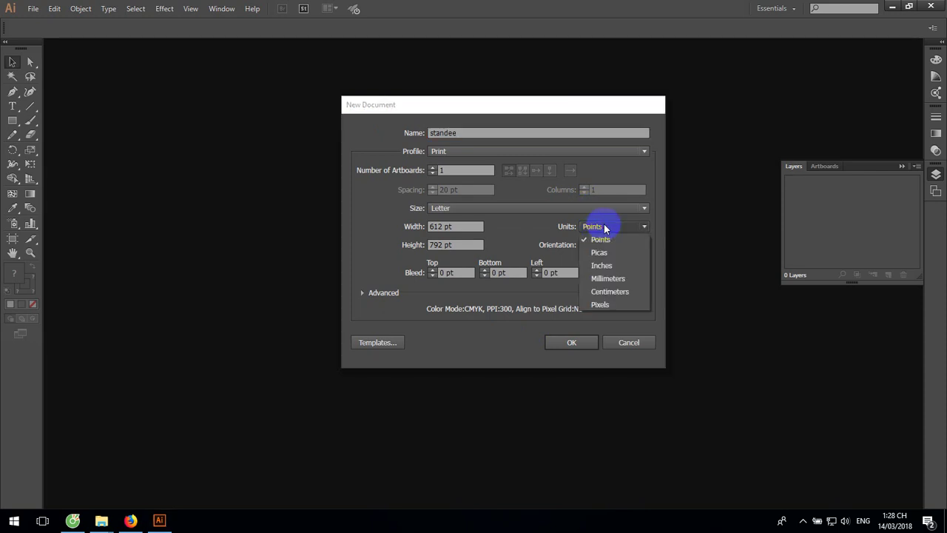
{"action": "left_click", "coordinate": [603, 290]}
Enter a first document size of 60 cm width and 160 cm height.
{"action": "left_click_drag", "start_coordinate": [481, 226], "coordinate": [399, 224]}
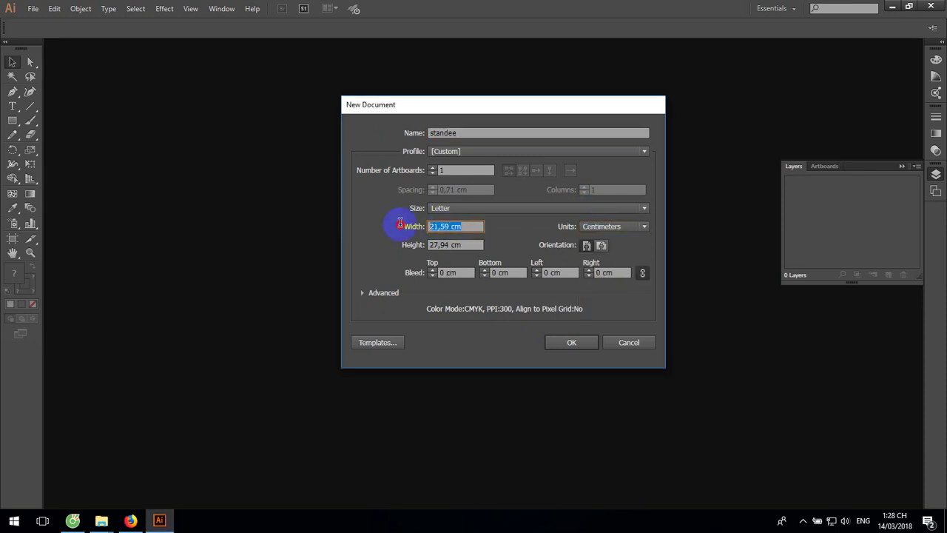
{"action": "key", "text": "BackSpace"}
{"action": "type", "text": "6"}
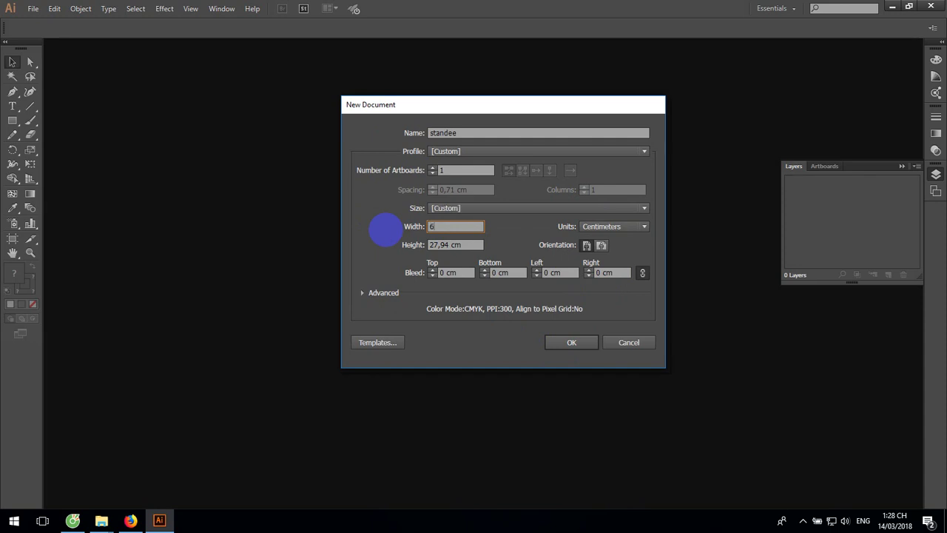
{"action": "type", "text": "0cm"}
{"action": "key", "text": "Tab"}
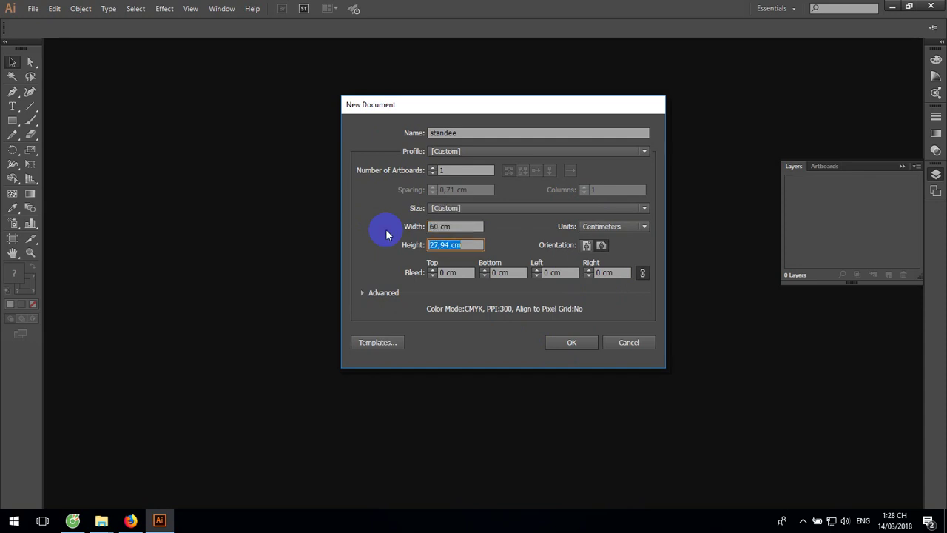
{"action": "key", "text": "BackSpace"}
{"action": "type", "text": "1"}
{"action": "type", "text": "60"}
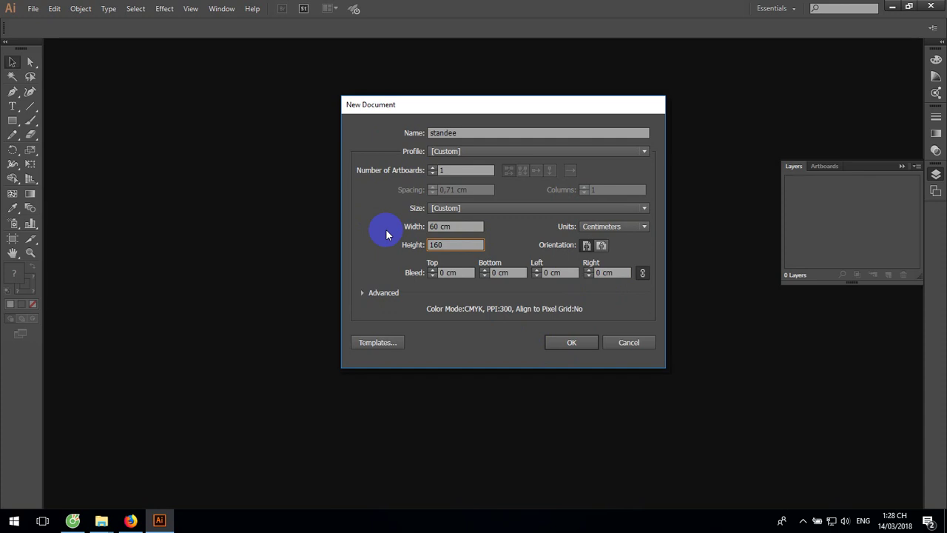
{"action": "type", "text": "cm"}
Correct the document size to 8 cm wide by 16 cm tall.
{"action": "left_click", "coordinate": [464, 224]}
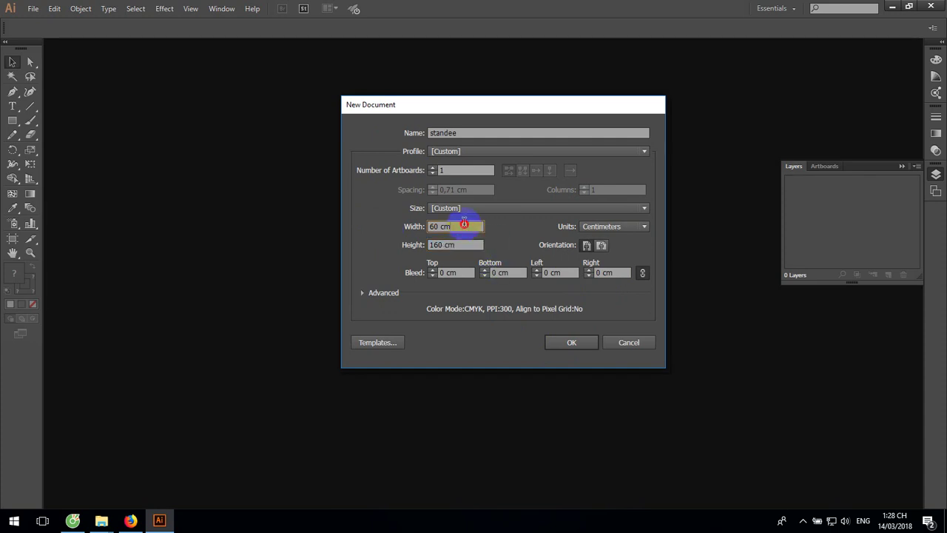
{"action": "left_click_drag", "start_coordinate": [464, 226], "coordinate": [380, 227]}
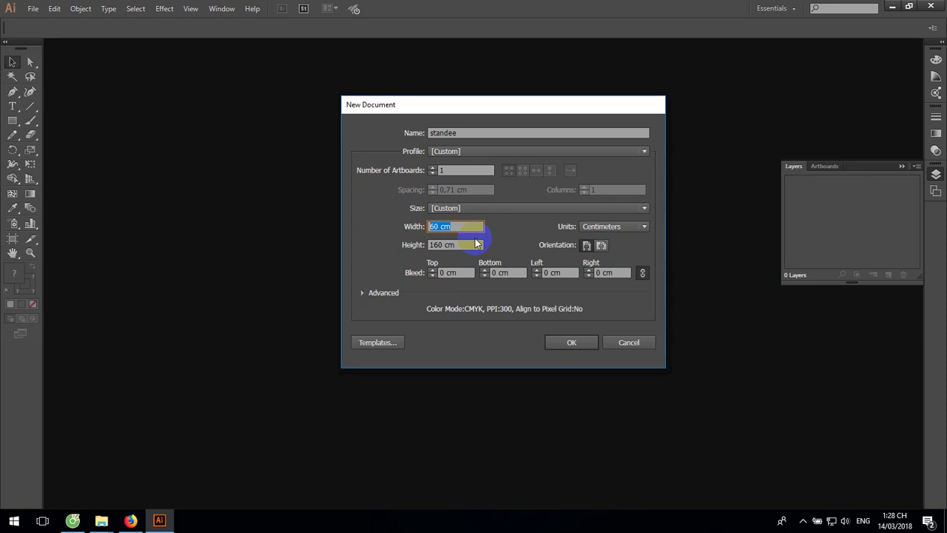
{"action": "key", "text": "BackSpace"}
{"action": "type", "text": "80"}
{"action": "key", "text": "BackSpace"}
{"action": "key", "text": "Tab"}
{"action": "key", "text": "BackSpace"}
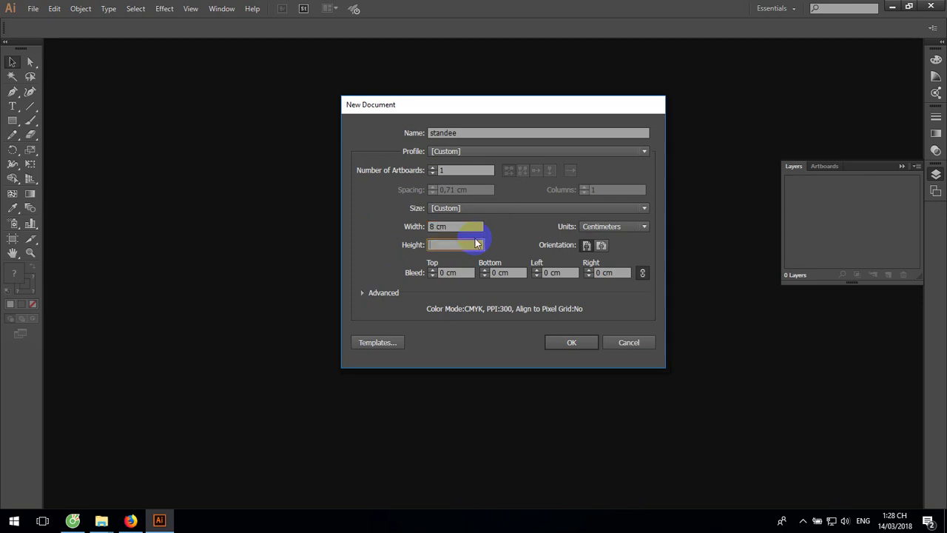
{"action": "type", "text": "16cm"}
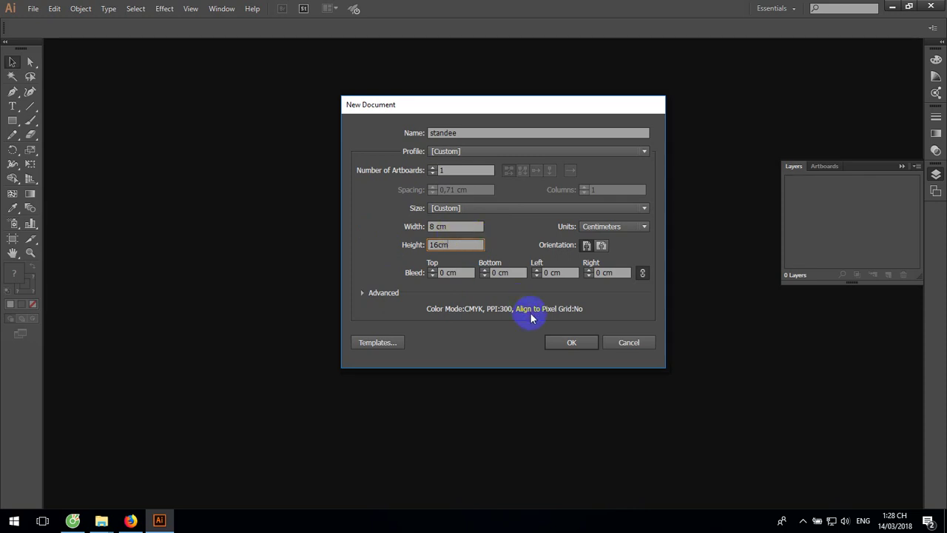
{"action": "left_click_drag", "start_coordinate": [561, 107], "coordinate": [486, 100]}
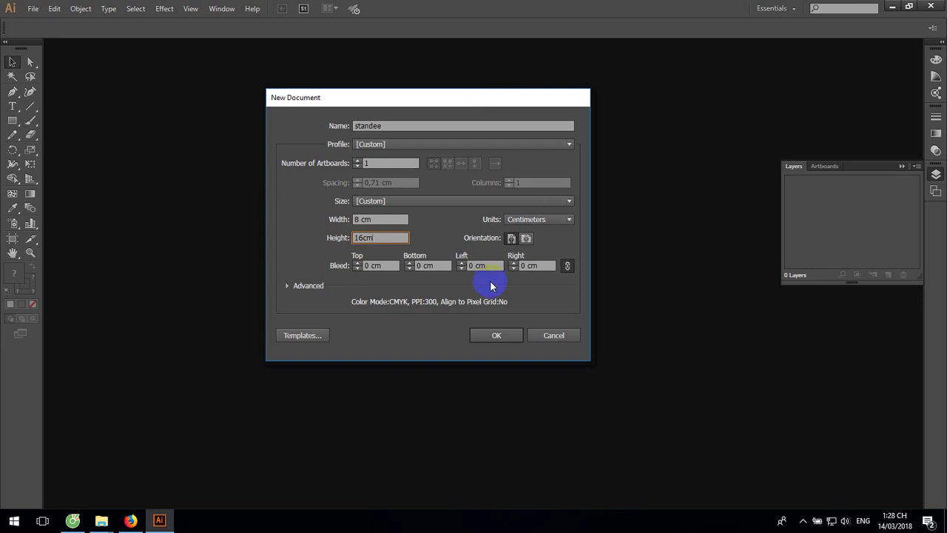
Create the standee document and adjust the view to show the whole artboard.
{"action": "left_click", "coordinate": [481, 334]}
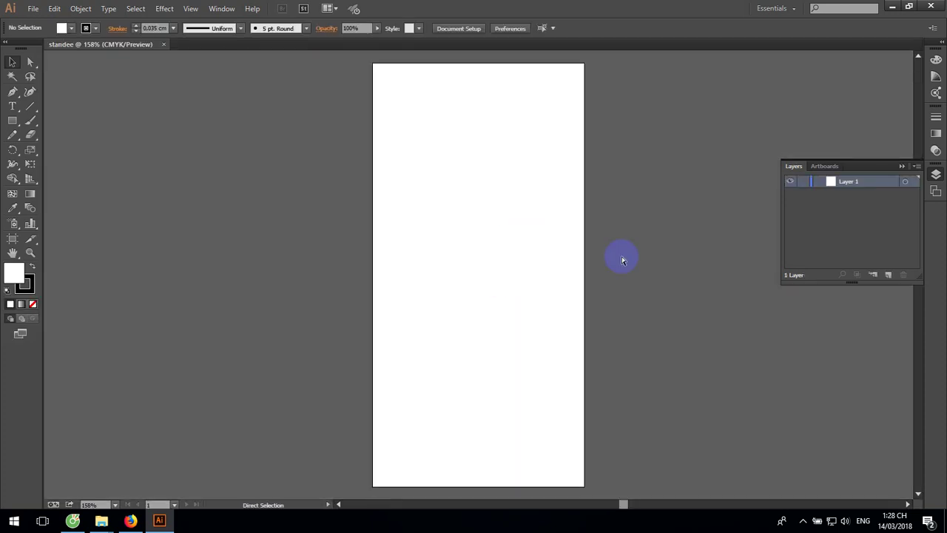
{"action": "key", "text": "ctrl+plus"}
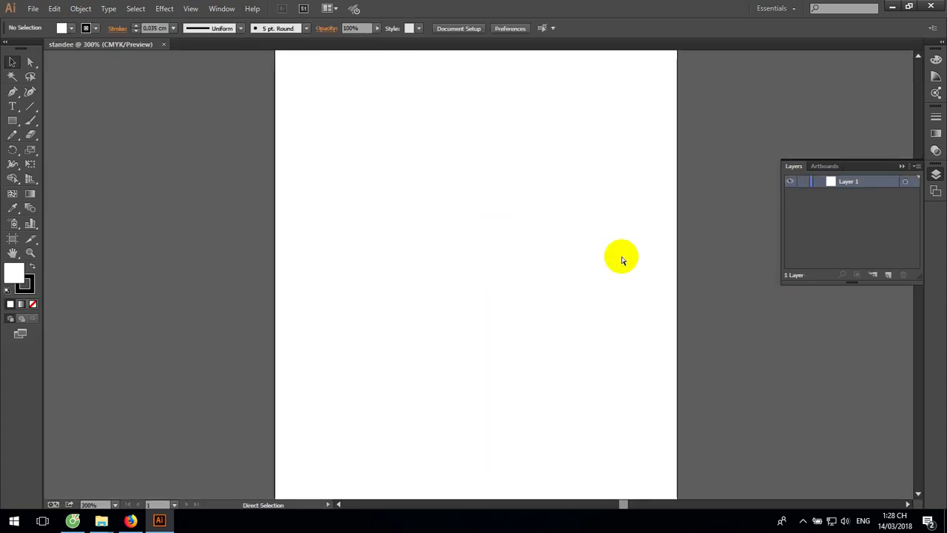
{"action": "key", "text": "ctrl+minus"}
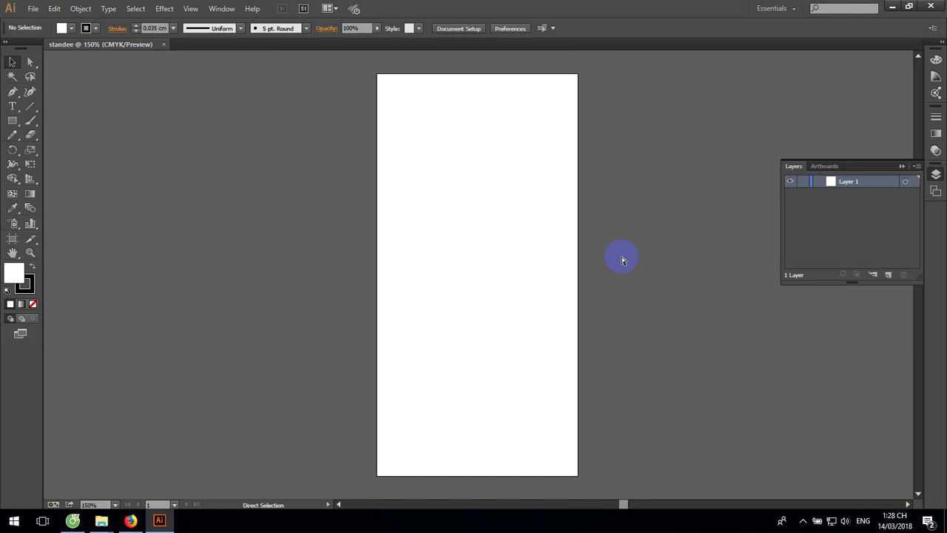
{"action": "key", "text": "ctrl+plus"}
{"action": "key", "text": "ctrl+minus"}
{"action": "key", "text": "space"}
{"action": "left_click_drag", "start_coordinate": [628, 263], "coordinate": [560, 262]}
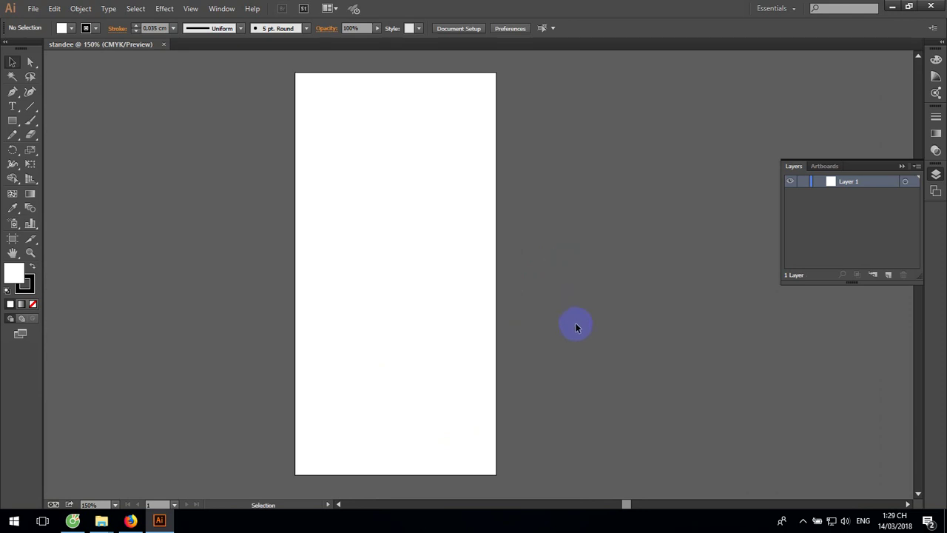
Draw a hexagon with the Polygon Tool and move it into the artboard's upper-left area.
{"action": "left_click", "coordinate": [13, 122]}
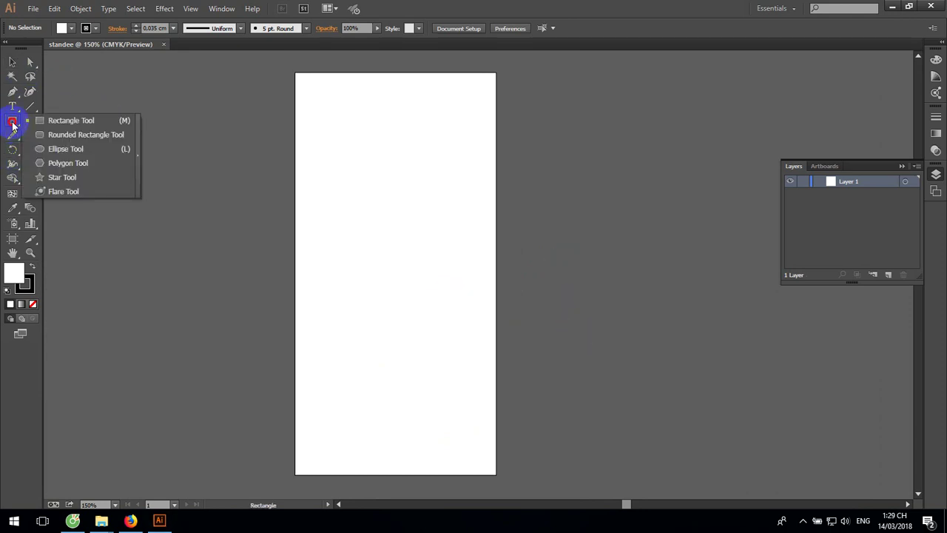
{"action": "left_click_drag", "start_coordinate": [12, 126], "coordinate": [56, 165]}
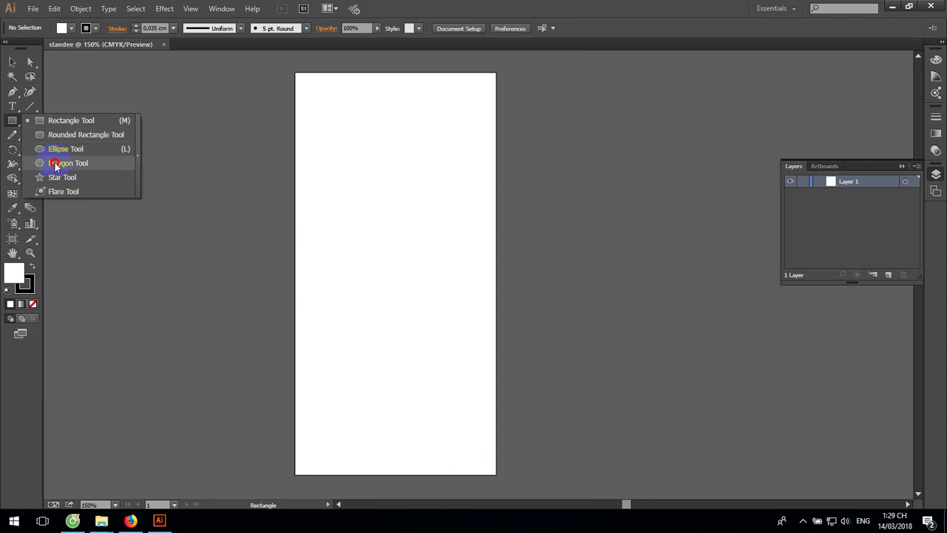
{"action": "left_click_drag", "start_coordinate": [56, 166], "coordinate": [55, 165]}
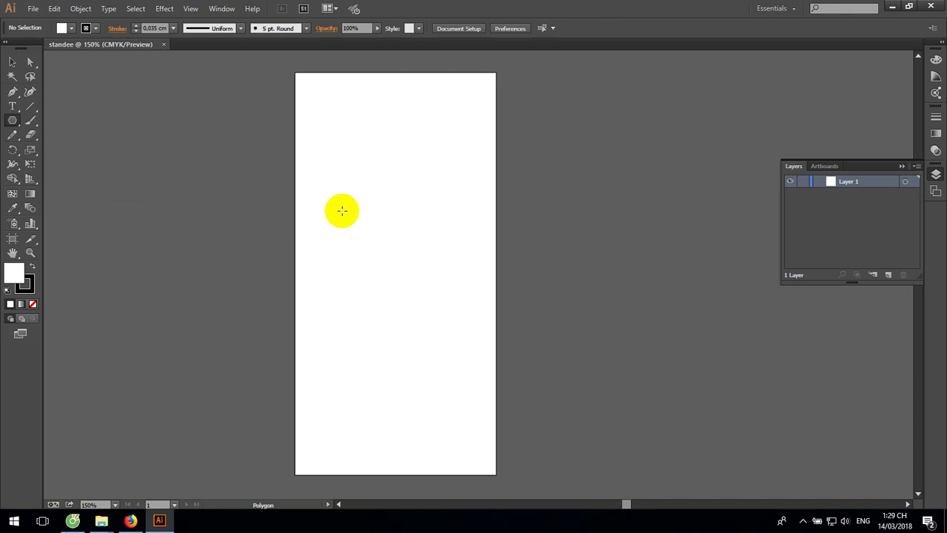
{"action": "left_click_drag", "start_coordinate": [335, 207], "coordinate": [358, 235]}
{"action": "left_click", "coordinate": [12, 62]}
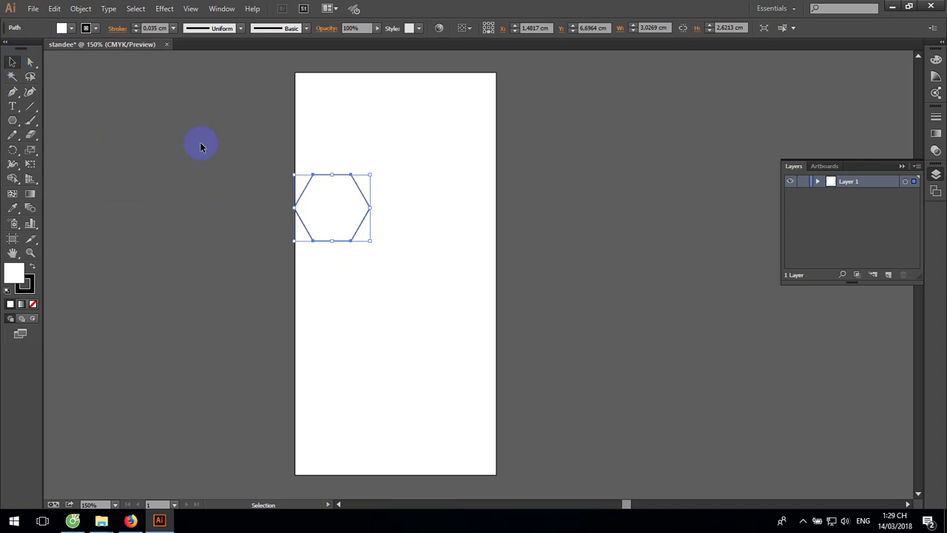
{"action": "left_click_drag", "start_coordinate": [323, 178], "coordinate": [360, 215]}
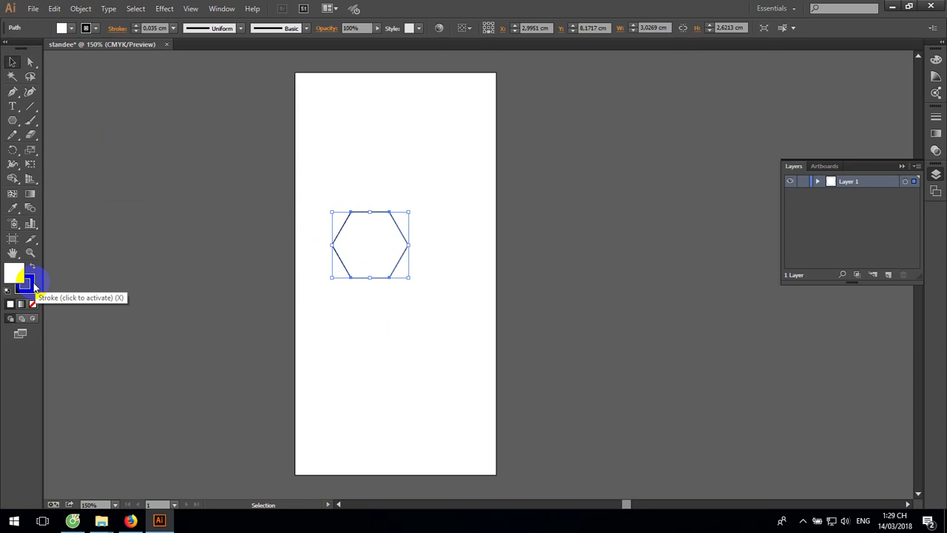
Give the hexagon a white fill and a 0.07 cm orange stroke.
{"action": "left_click", "coordinate": [936, 77]}
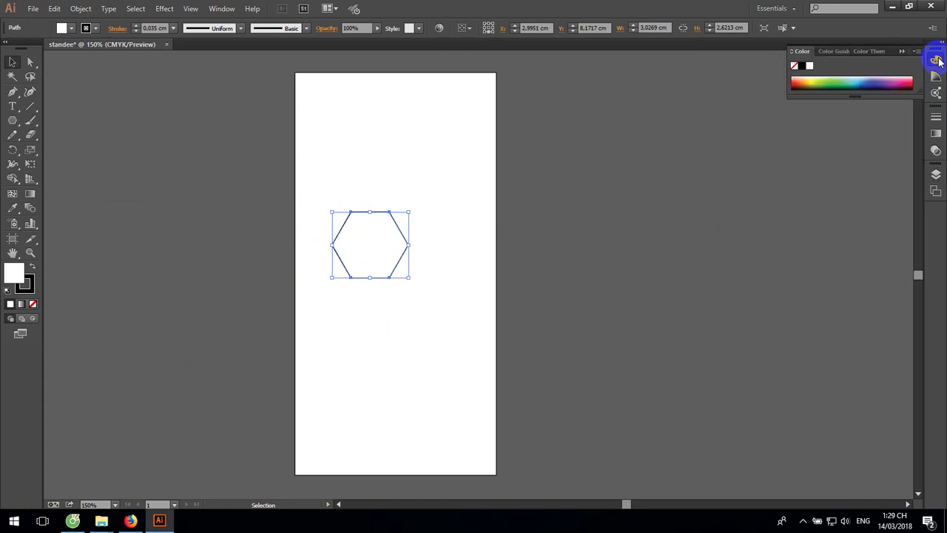
{"action": "left_click", "coordinate": [806, 77]}
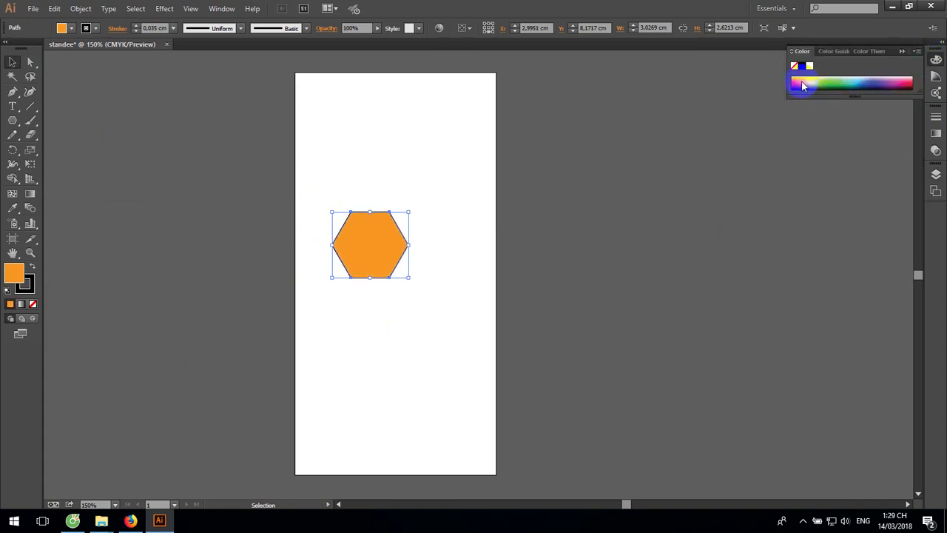
{"action": "left_click", "coordinate": [810, 65]}
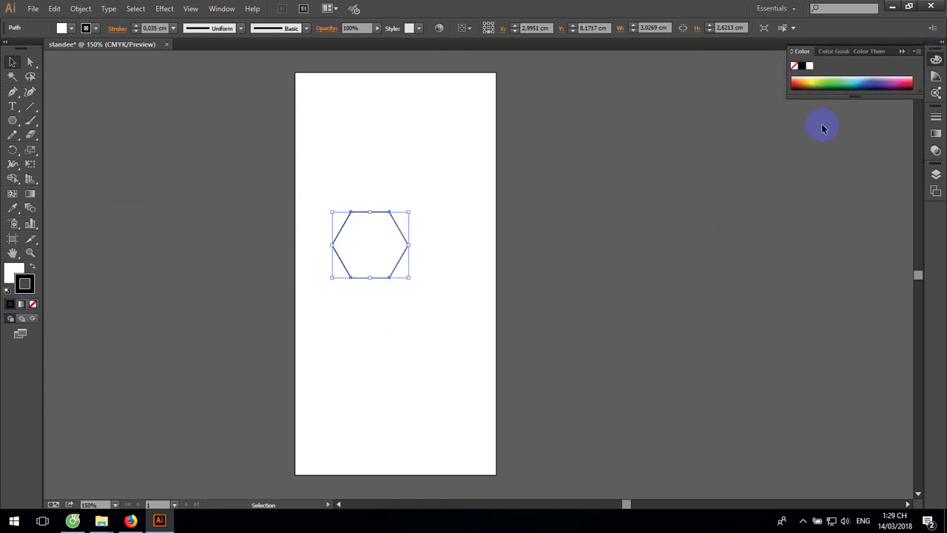
{"action": "left_click", "coordinate": [805, 78]}
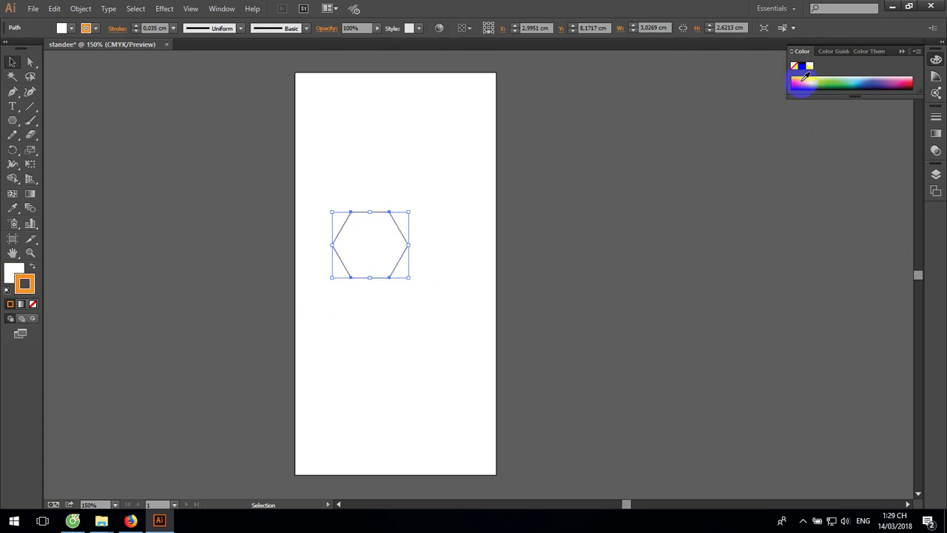
{"action": "left_click", "coordinate": [173, 29]}
{"action": "left_click", "coordinate": [190, 114]}
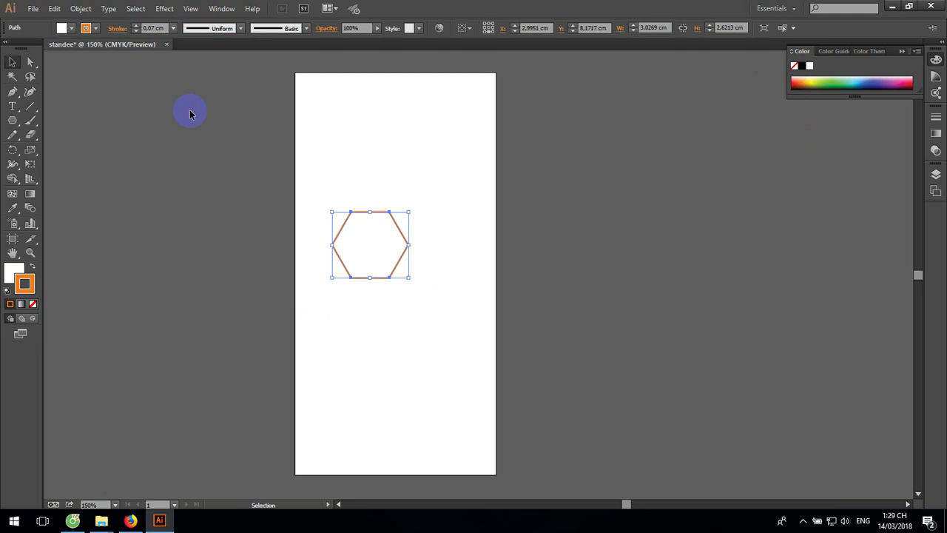
Zoom in closely on the hexagon and reselect it.
{"action": "key", "text": "ctrl+shift+a"}
{"action": "key", "text": "z"}
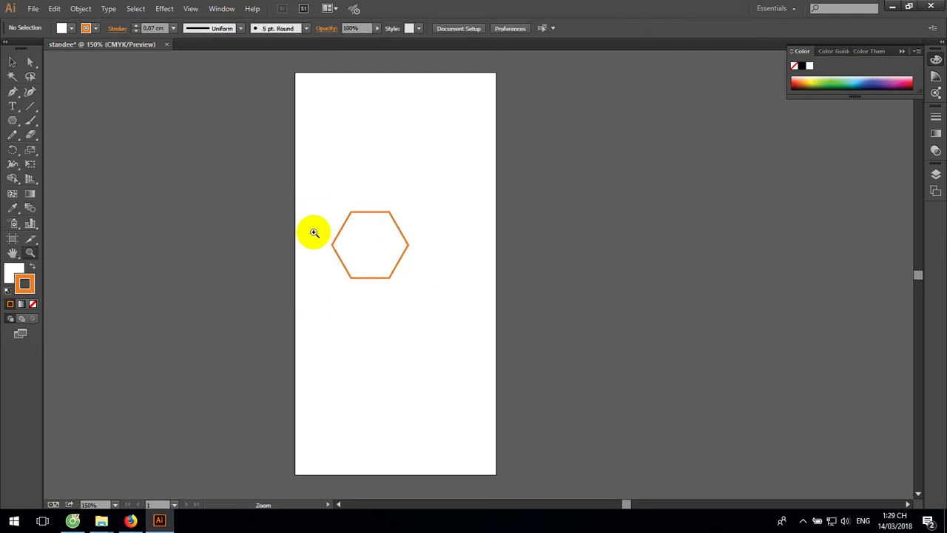
{"action": "left_click_drag", "start_coordinate": [251, 157], "coordinate": [499, 372]}
{"action": "left_click", "coordinate": [12, 63]}
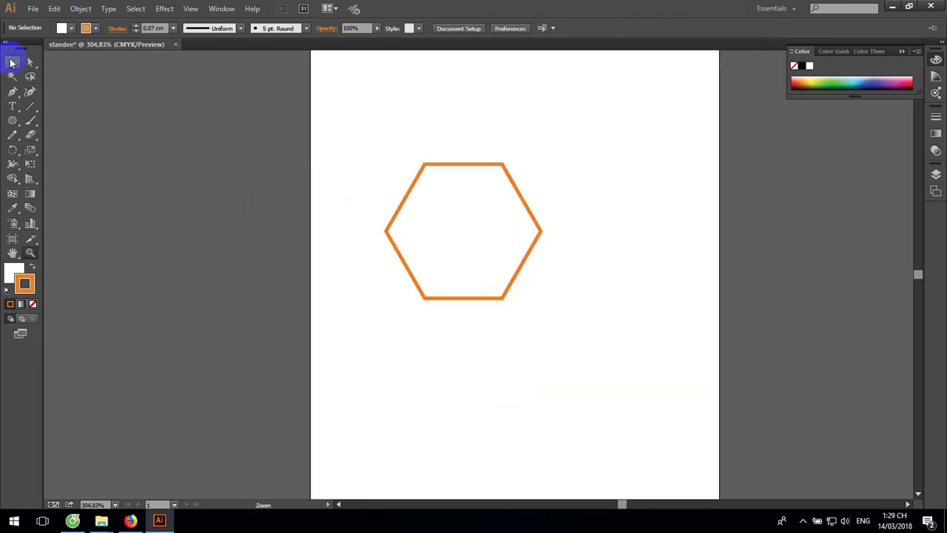
{"action": "left_click", "coordinate": [453, 164]}
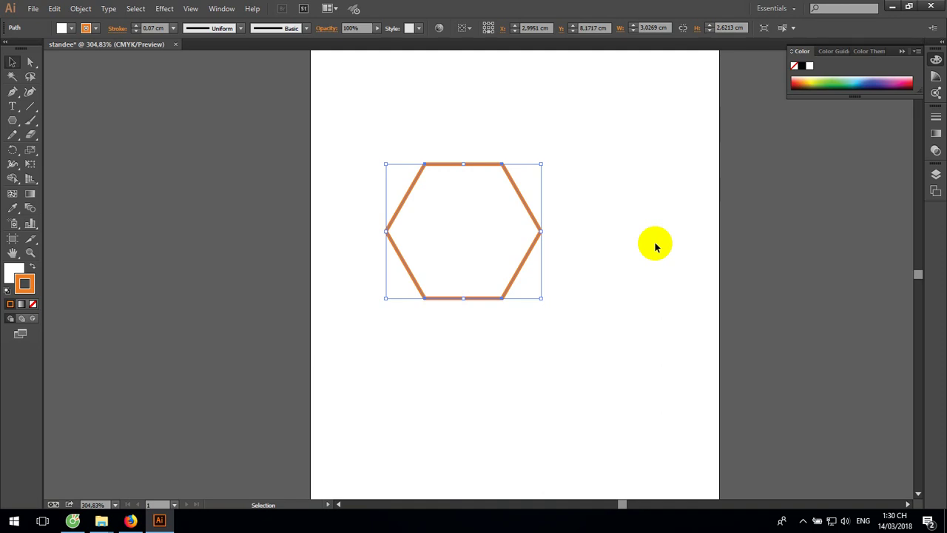
Open File > Place and browse to the Desktop's CD16 folder.
{"action": "left_click", "coordinate": [672, 205]}
{"action": "left_click", "coordinate": [33, 8]}
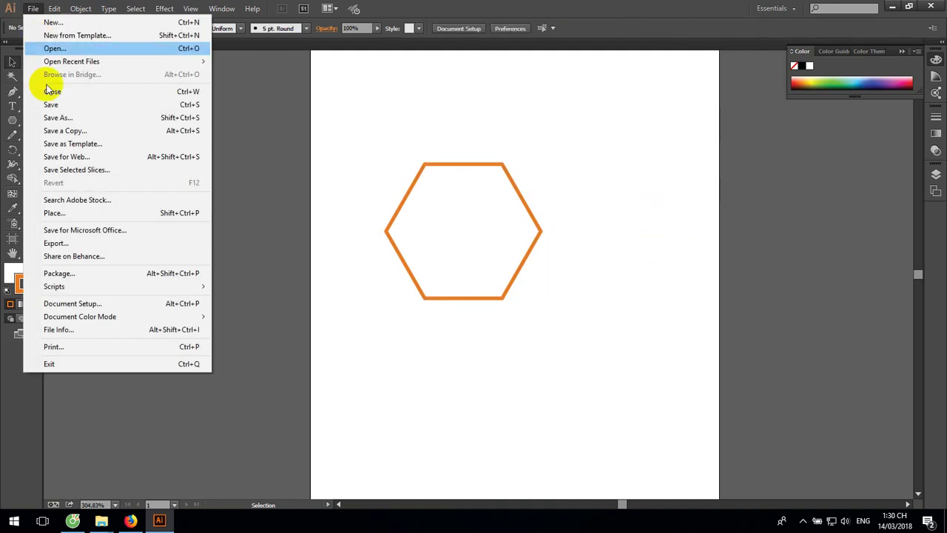
{"action": "left_click", "coordinate": [68, 213]}
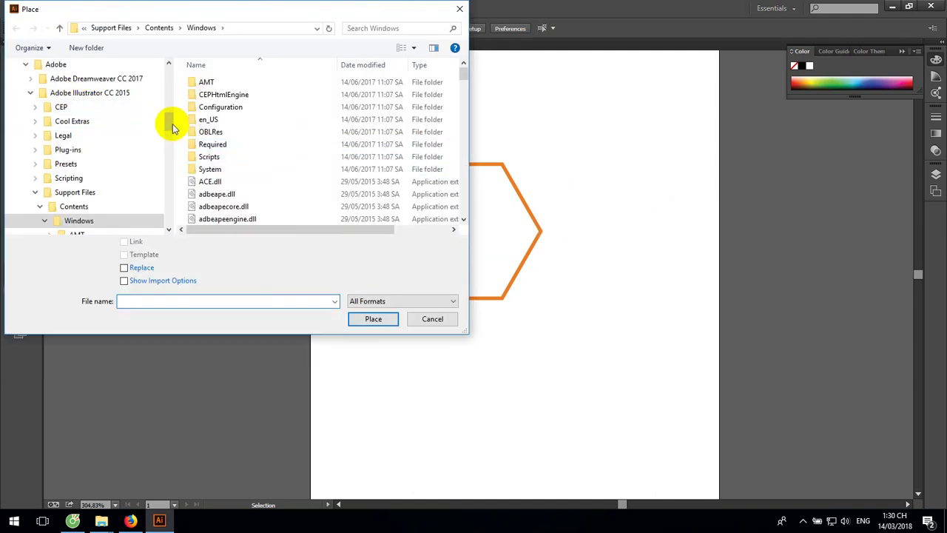
{"action": "left_click_drag", "start_coordinate": [170, 123], "coordinate": [168, 68]}
{"action": "left_click", "coordinate": [52, 88]}
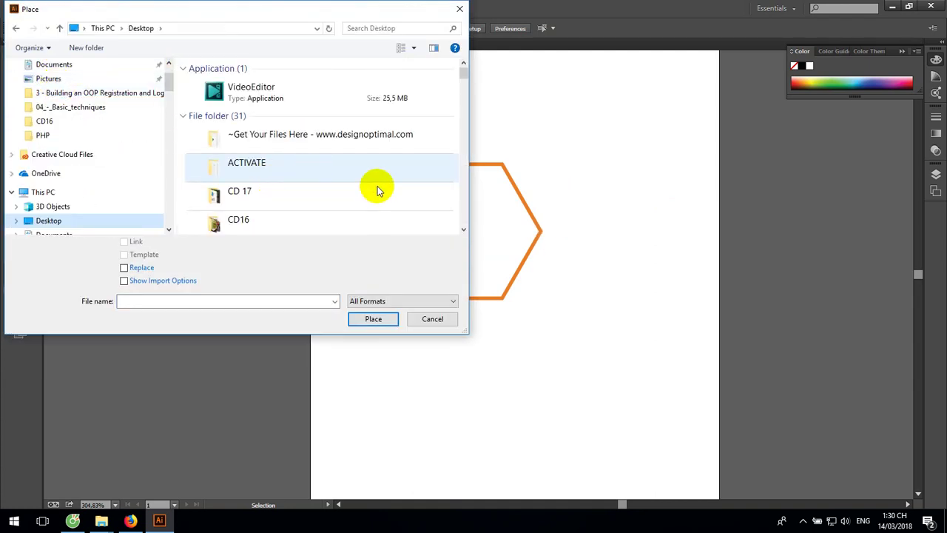
{"action": "scroll", "coordinate": [401, 176], "scroll_direction": "down", "scroll_amount": 2}
{"action": "double_click", "coordinate": [299, 157]}
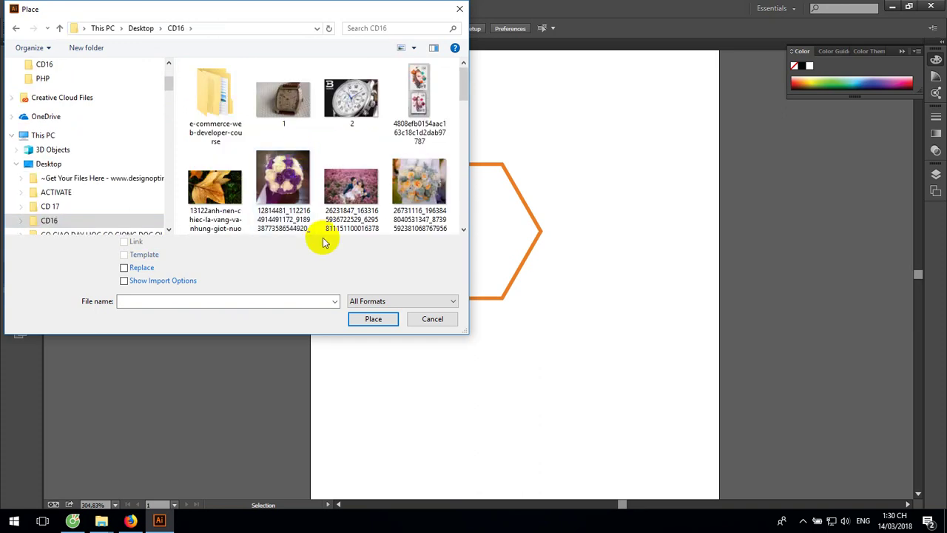
Scroll through the CD16 photo thumbnails.
{"action": "scroll", "coordinate": [381, 152], "scroll_direction": "down", "scroll_amount": 1}
{"action": "scroll", "coordinate": [383, 170], "scroll_direction": "down", "scroll_amount": 1}
{"action": "scroll", "coordinate": [384, 193], "scroll_direction": "down", "scroll_amount": 1}
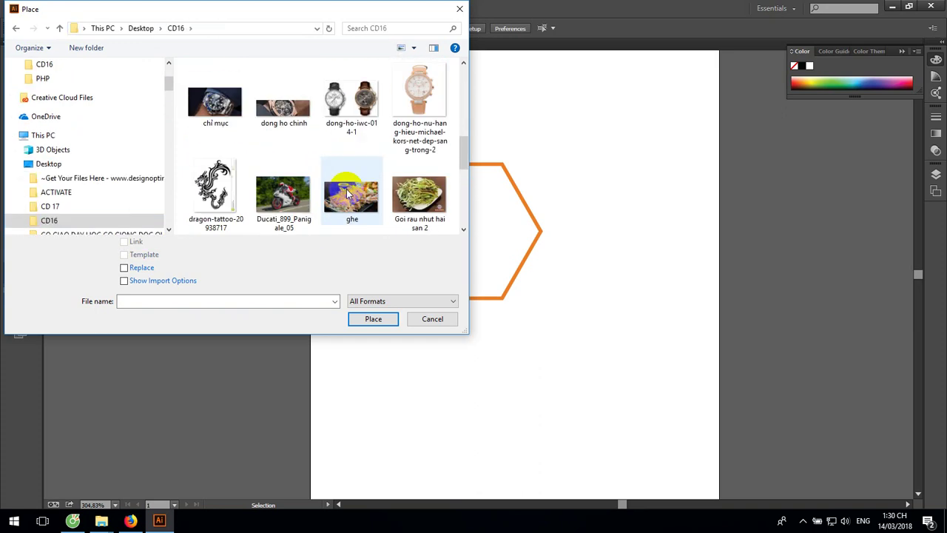
{"action": "scroll", "coordinate": [374, 196], "scroll_direction": "down", "scroll_amount": 3}
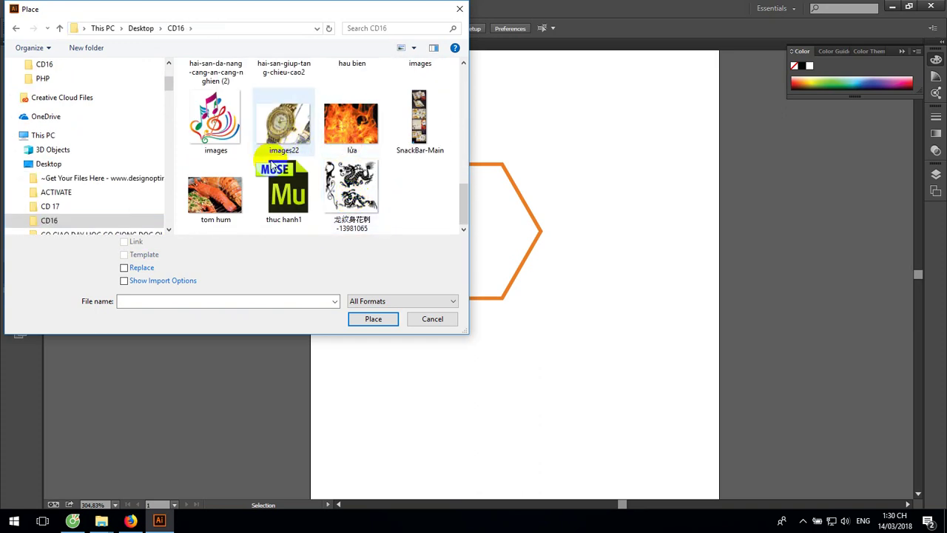
{"action": "scroll", "coordinate": [296, 170], "scroll_direction": "up", "scroll_amount": 3}
{"action": "scroll", "coordinate": [317, 174], "scroll_direction": "up", "scroll_amount": 3}
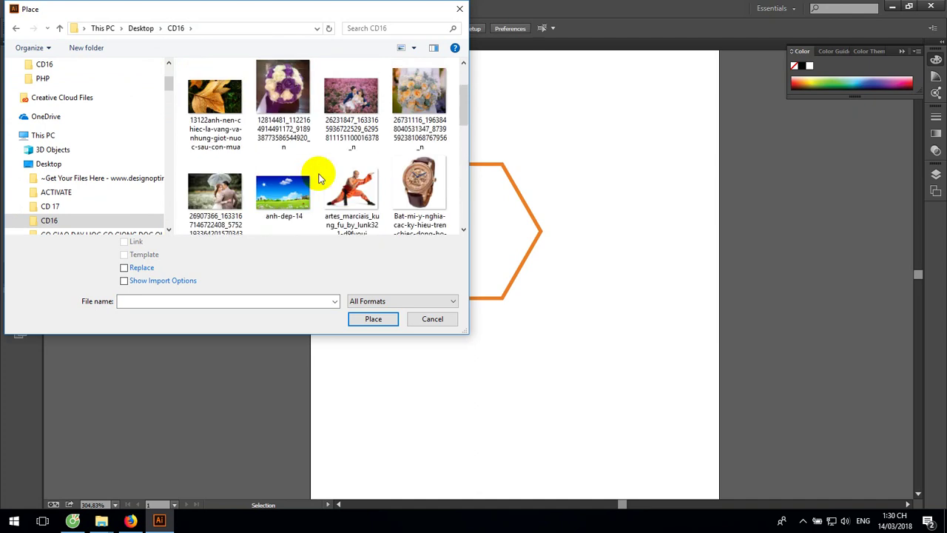
{"action": "scroll", "coordinate": [320, 178], "scroll_direction": "up", "scroll_amount": 1}
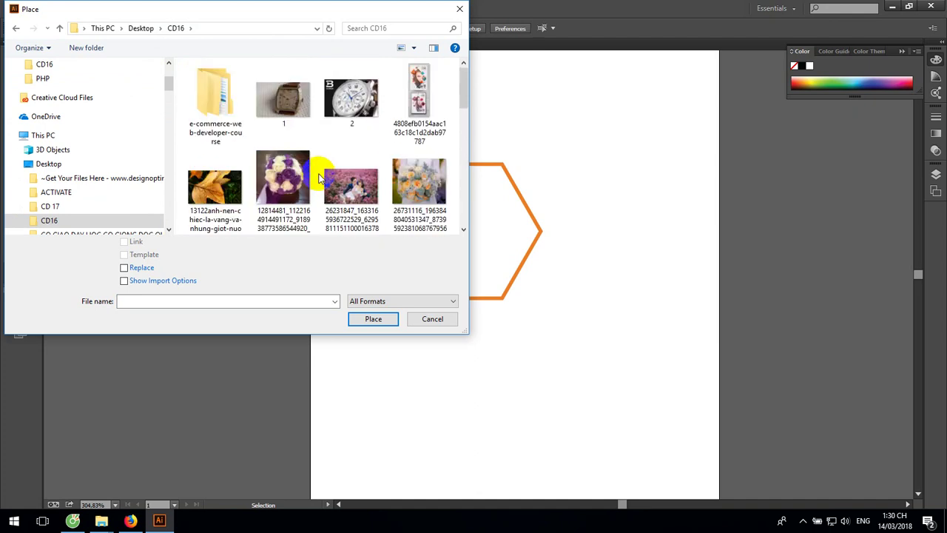
{"action": "scroll", "coordinate": [320, 177], "scroll_direction": "down", "scroll_amount": 1}
{"action": "scroll", "coordinate": [320, 177], "scroll_direction": "up", "scroll_amount": 1}
{"action": "scroll", "coordinate": [320, 178], "scroll_direction": "down", "scroll_amount": 1}
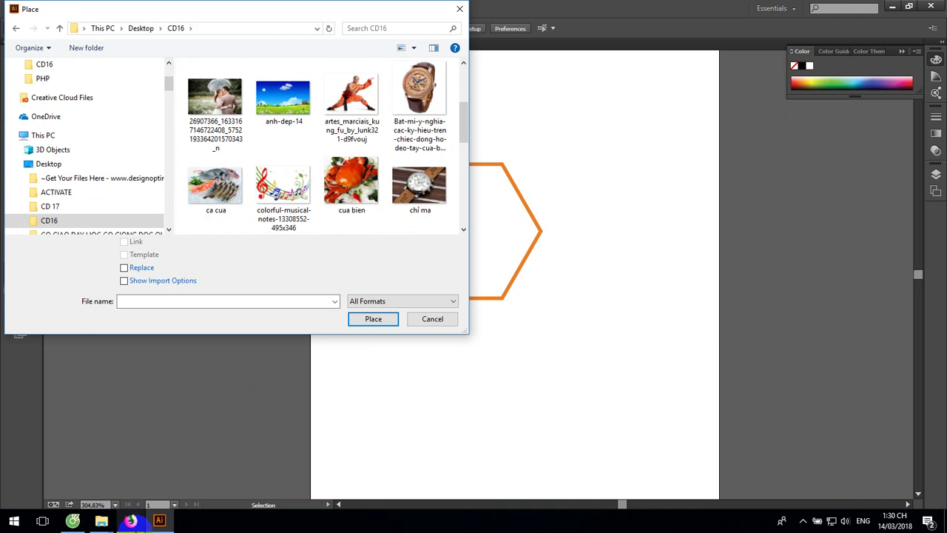
{"action": "left_click", "coordinate": [131, 520]}
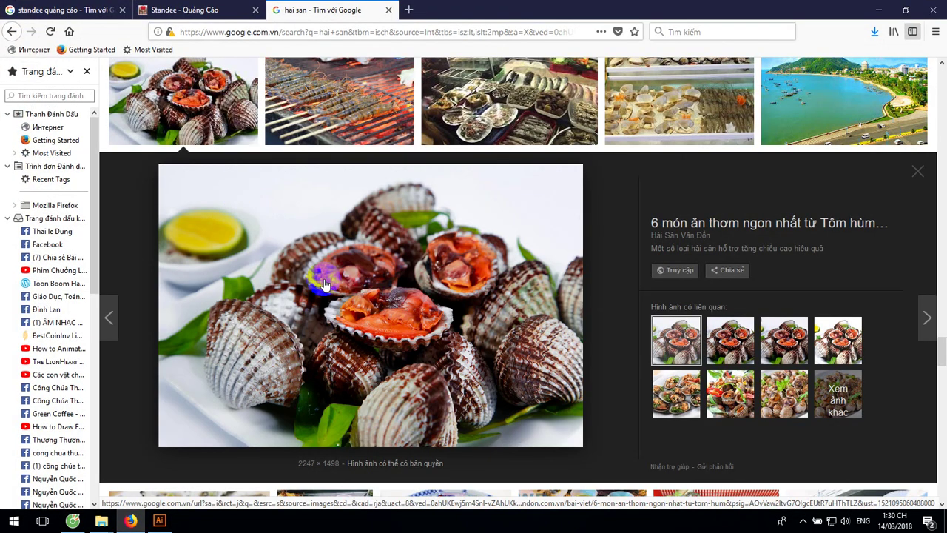
{"action": "right_click", "coordinate": [324, 283]}
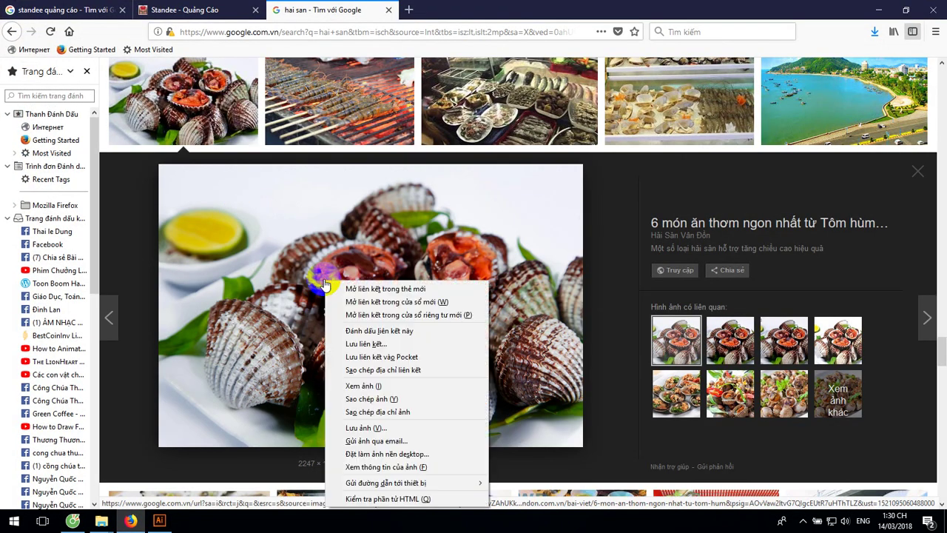
{"action": "left_click", "coordinate": [372, 428]}
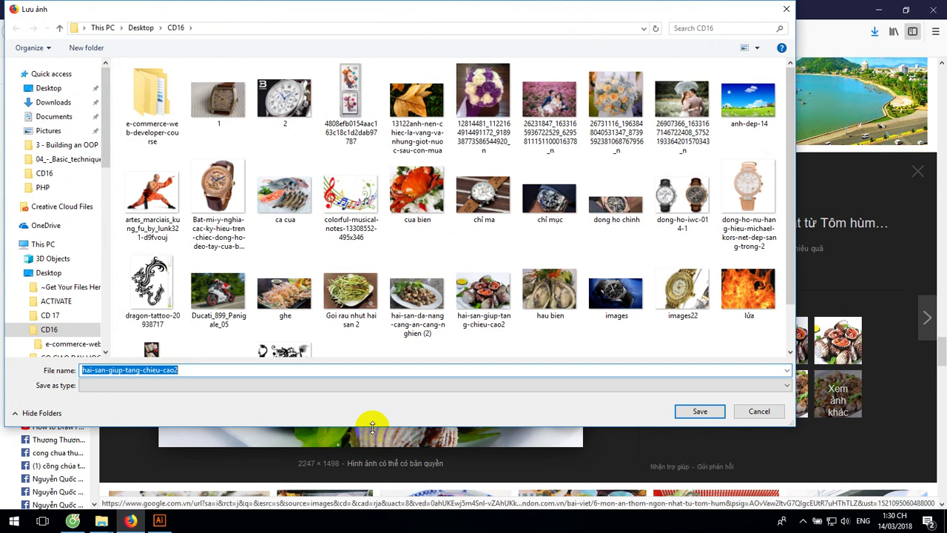
{"action": "left_click", "coordinate": [741, 411]}
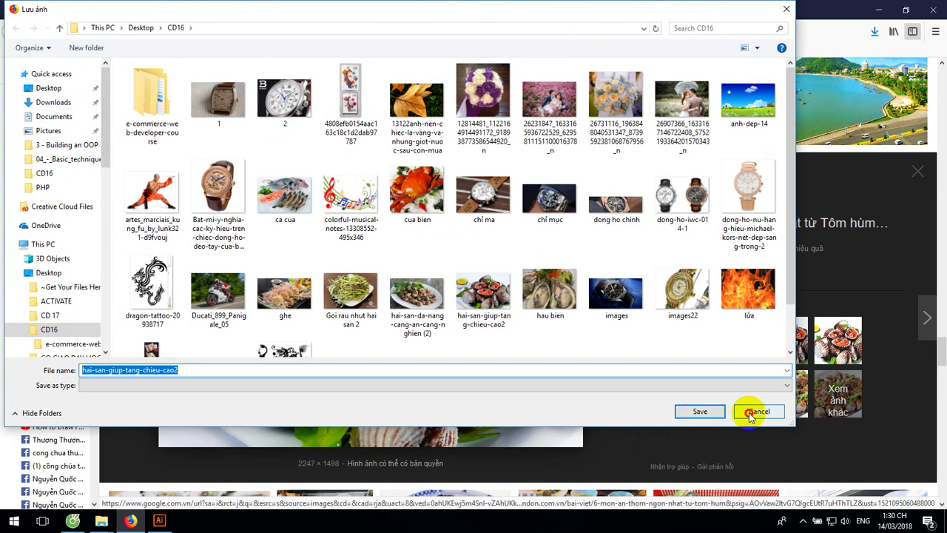
Place cua bien.jpg and drag the crab photo over the hexagon.
{"action": "left_click", "coordinate": [159, 521]}
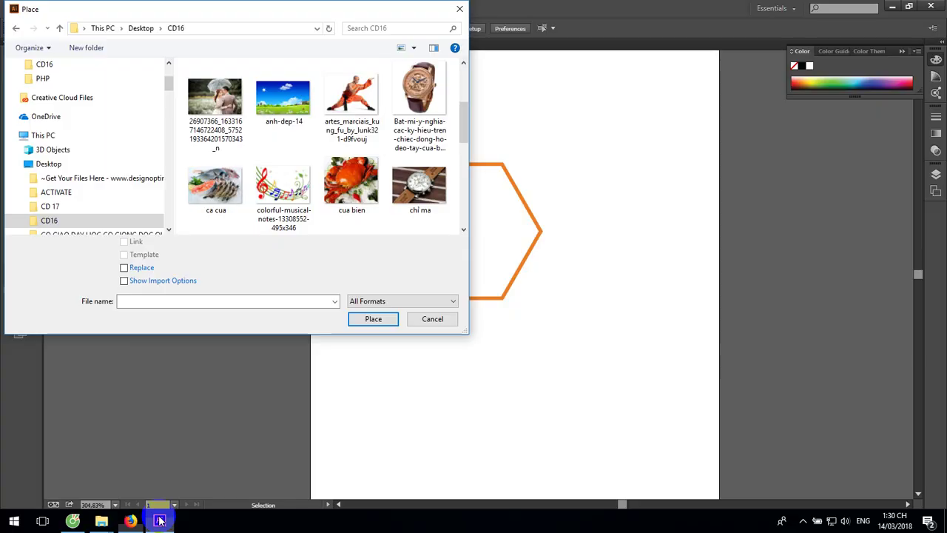
{"action": "left_click", "coordinate": [352, 181]}
{"action": "left_click", "coordinate": [372, 319]}
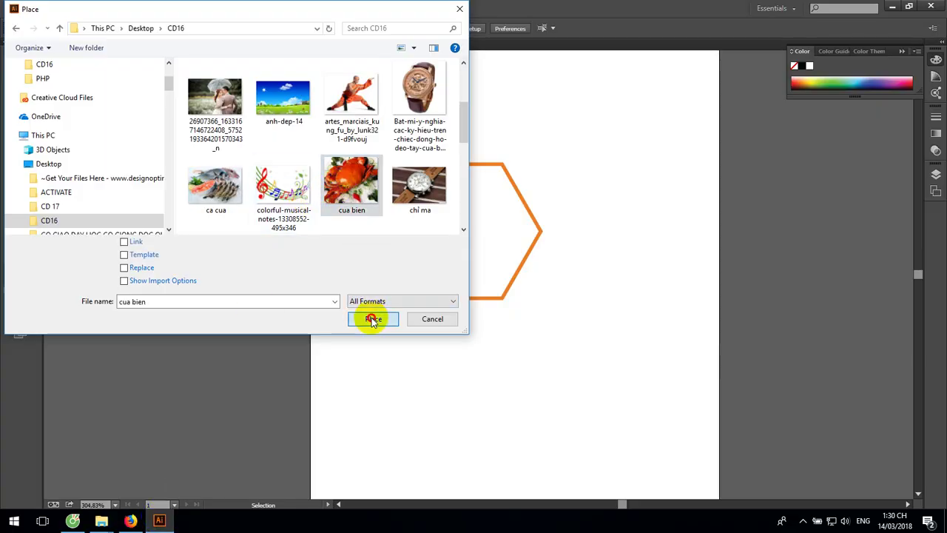
{"action": "left_click", "coordinate": [576, 161]}
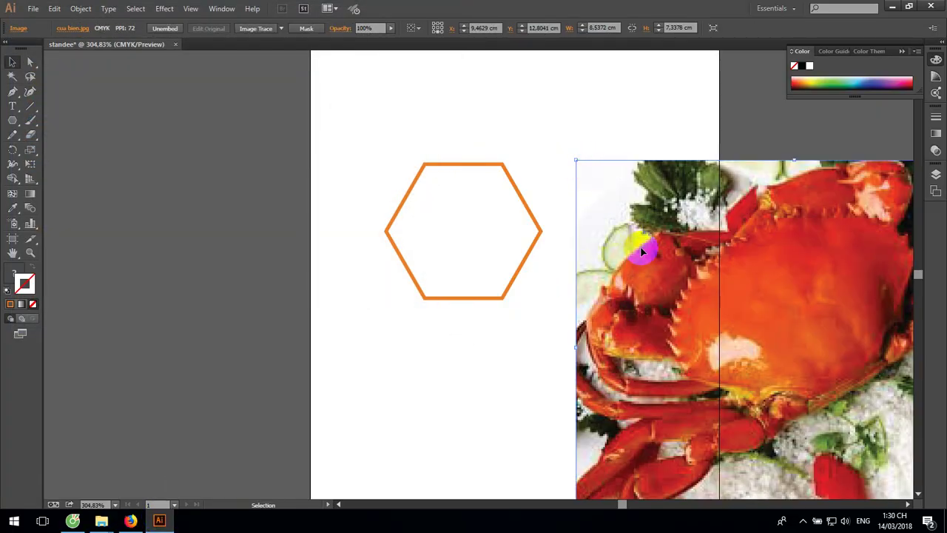
{"action": "left_click_drag", "start_coordinate": [795, 279], "coordinate": [726, 241]}
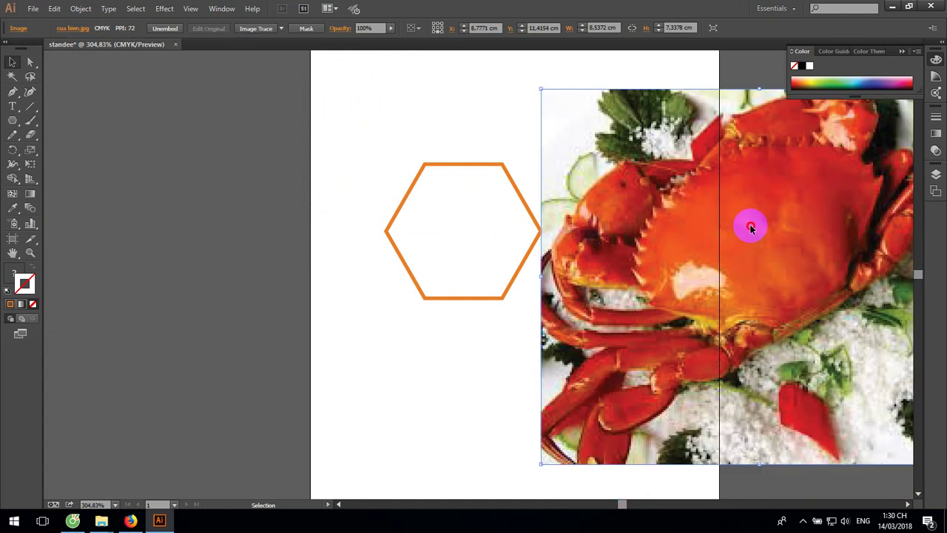
{"action": "mouse_move", "coordinate": [798, 222]}
{"action": "left_mouse_down"}
{"action": "mouse_move", "coordinate": [480, 214]}
{"action": "mouse_move", "coordinate": [548, 216]}
{"action": "left_mouse_up"}
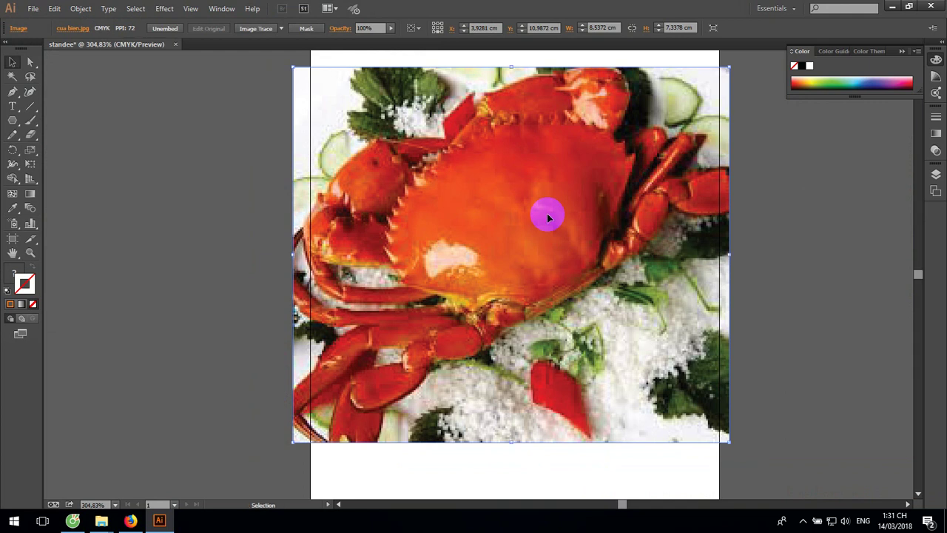
Pan to show the whole crab photo and send it behind the hexagon.
{"action": "key", "text": "a"}
{"action": "scroll", "coordinate": [548, 217], "scroll_direction": "right", "scroll_amount": 3}
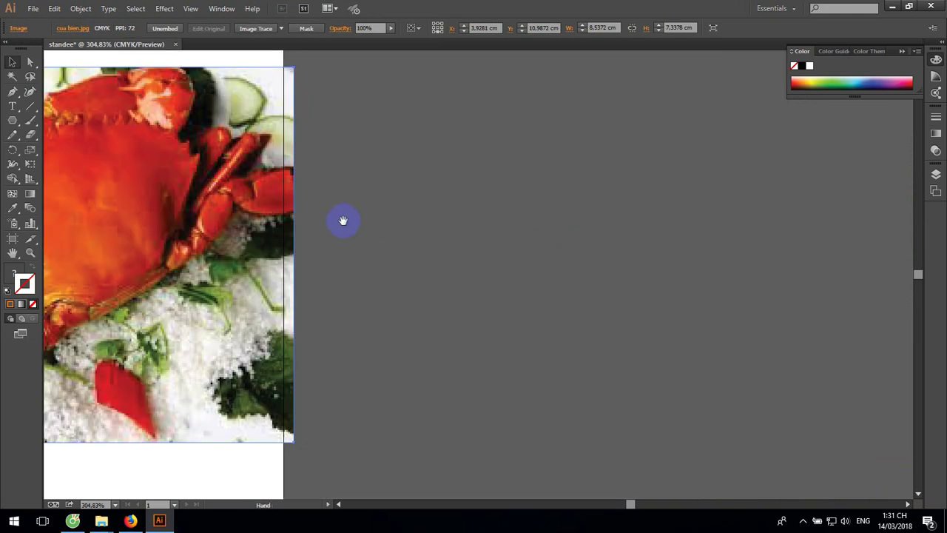
{"action": "mouse_move", "coordinate": [343, 220]}
{"action": "left_mouse_down"}
{"action": "mouse_move", "coordinate": [586, 249]}
{"action": "mouse_move", "coordinate": [635, 206]}
{"action": "left_mouse_up"}
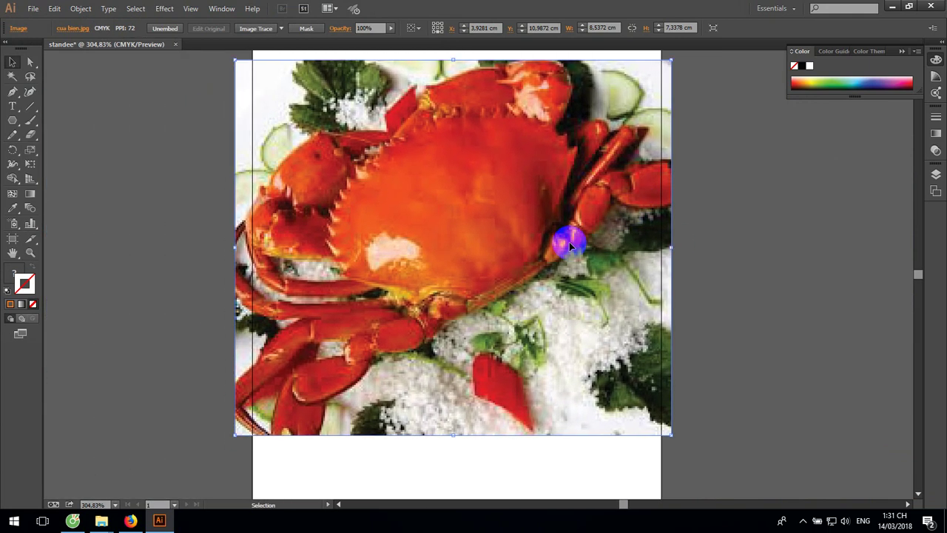
{"action": "key", "text": "a"}
{"action": "key", "text": "ctrl+shift+bracketleft"}
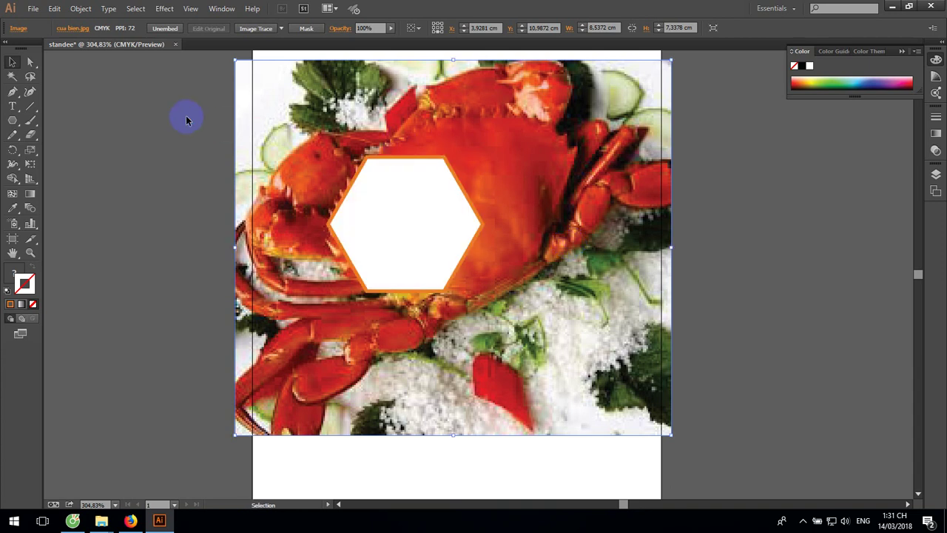
Select both the crab photo and hexagon and make a clipping mask from them.
{"action": "left_click", "coordinate": [204, 169]}
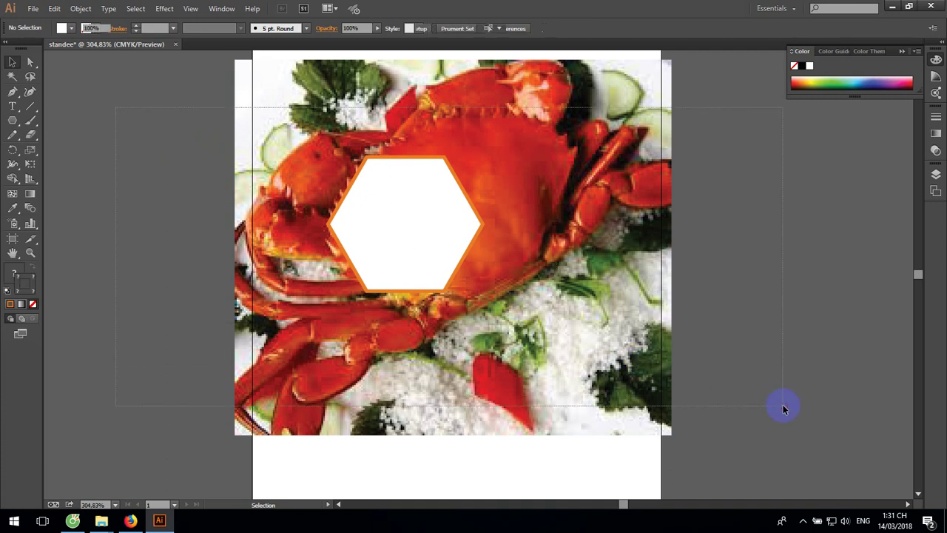
{"action": "key", "text": "ctrl+a"}
{"action": "left_click", "coordinate": [79, 9]}
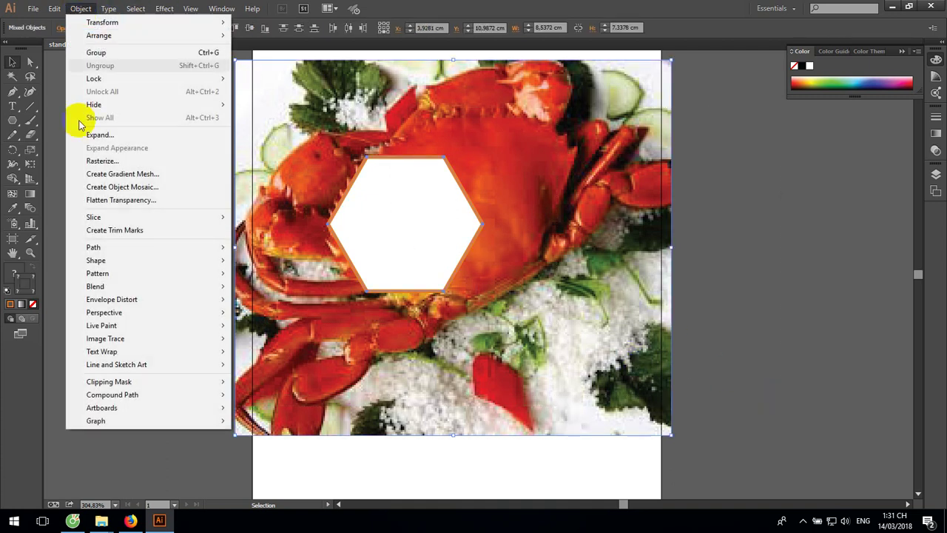
{"action": "mouse_move", "coordinate": [109, 382]}
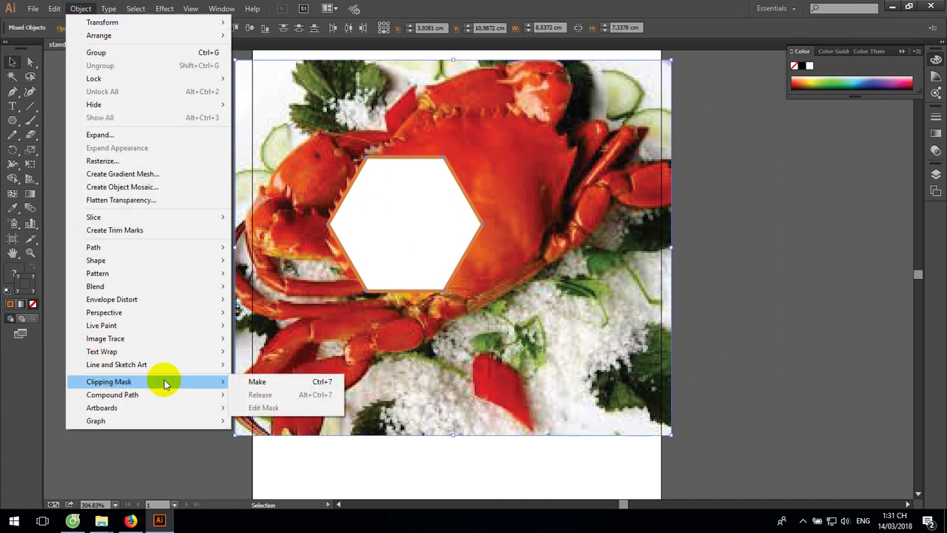
{"action": "left_click", "coordinate": [264, 383]}
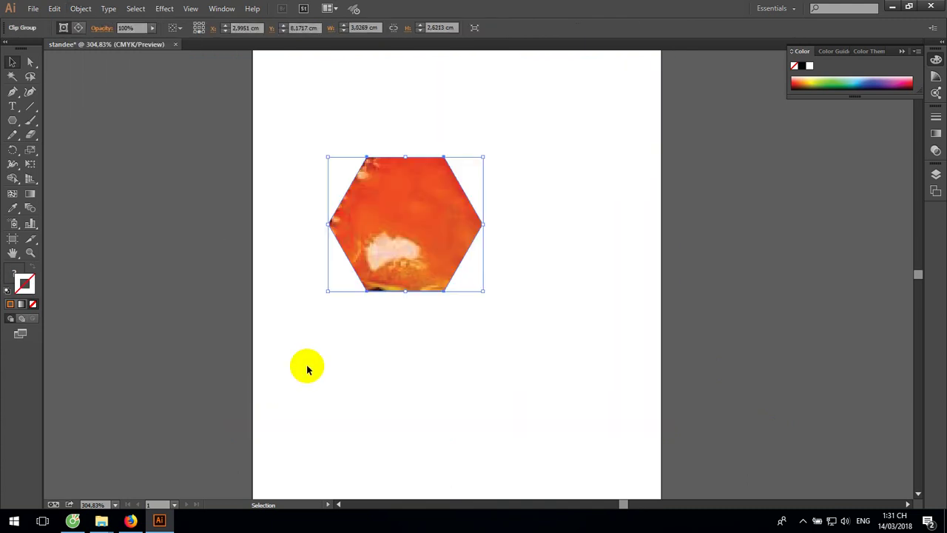
{"action": "left_click", "coordinate": [584, 316]}
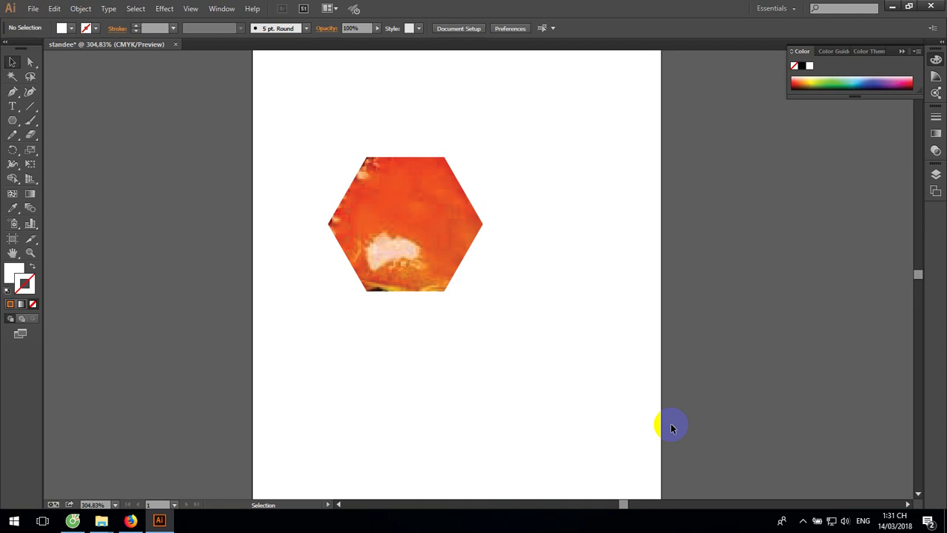
Undo the clipping mask and move the crab photo off the hexagon.
{"action": "key", "text": "ctrl+z"}
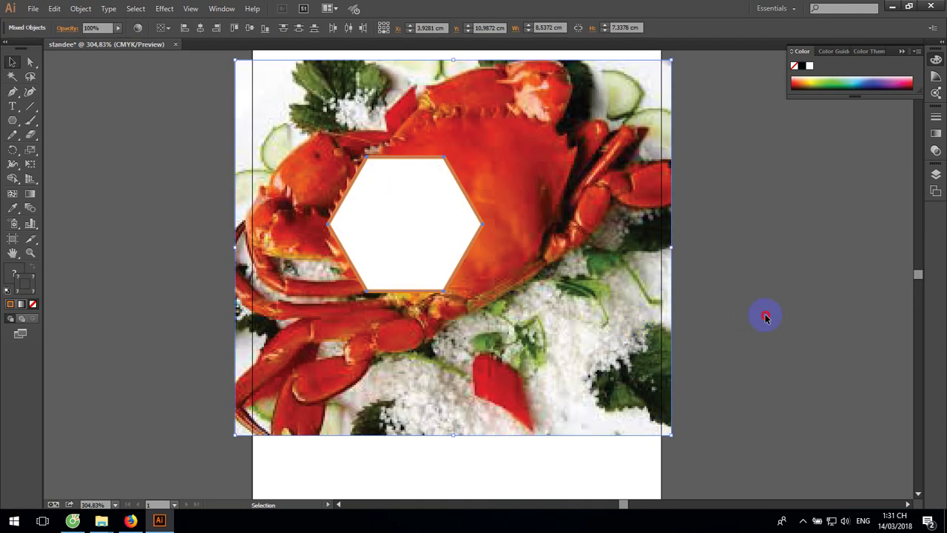
{"action": "left_click_drag", "start_coordinate": [435, 315], "coordinate": [710, 354]}
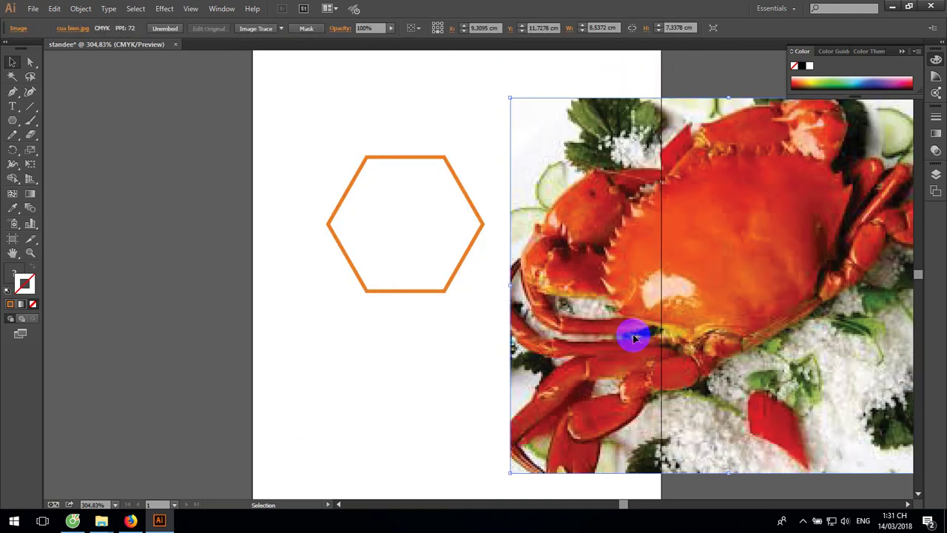
{"action": "left_click_drag", "start_coordinate": [633, 338], "coordinate": [675, 311]}
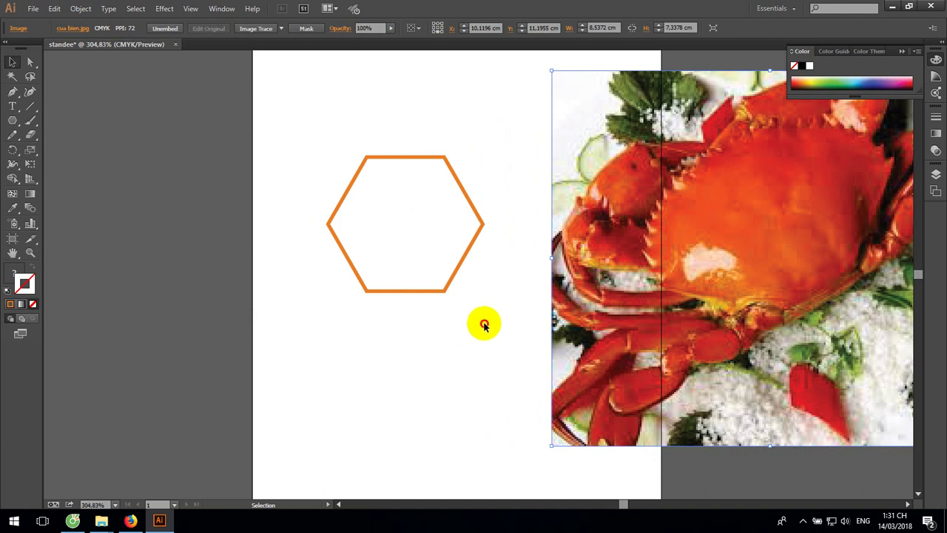
{"action": "left_click", "coordinate": [484, 324]}
Recolour the hexagon's outline dark red and reselect the hexagon.
{"action": "left_click_drag", "start_coordinate": [498, 244], "coordinate": [472, 255]}
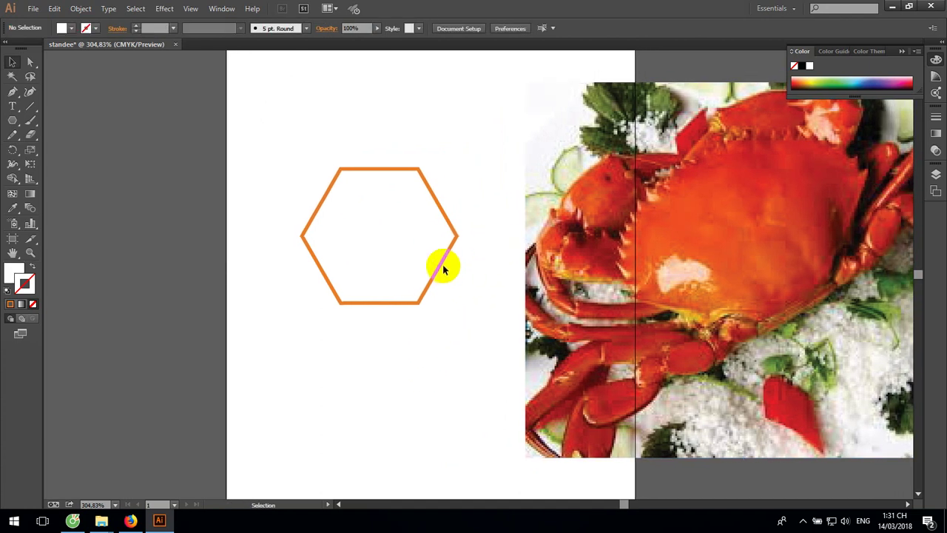
{"action": "left_click", "coordinate": [441, 265]}
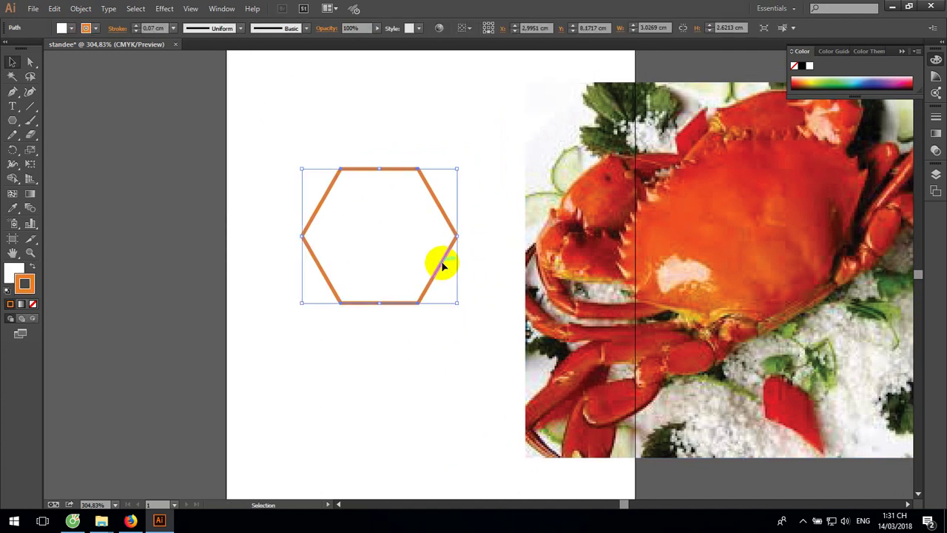
{"action": "left_click", "coordinate": [805, 82]}
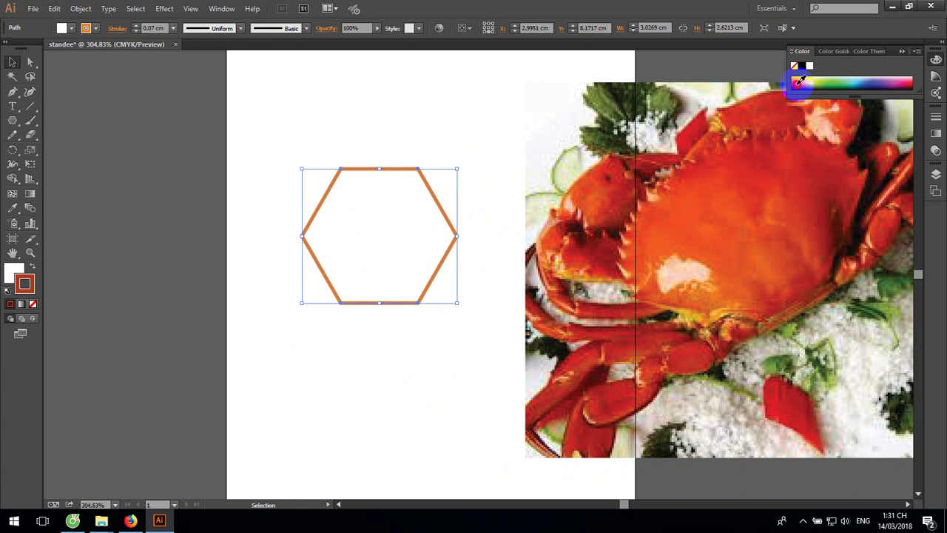
{"action": "left_click", "coordinate": [430, 400]}
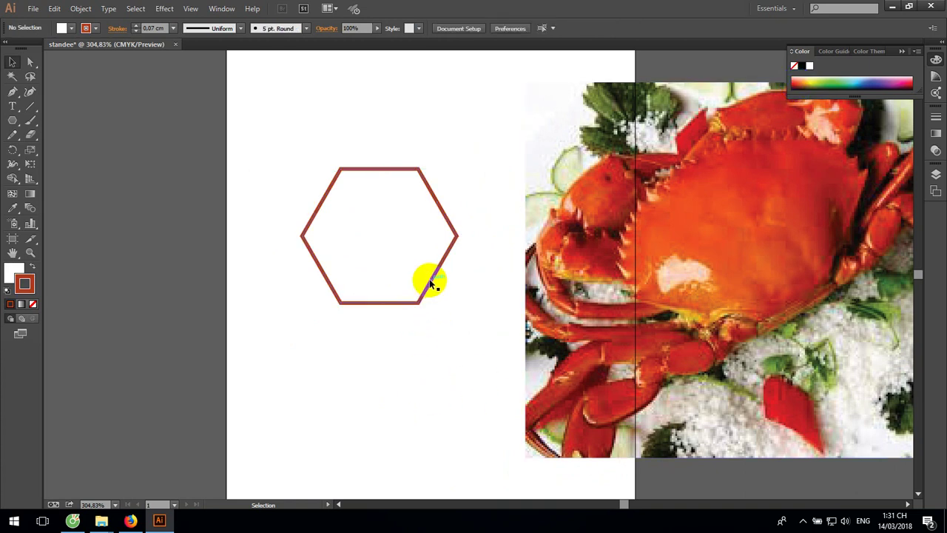
{"action": "left_click_drag", "start_coordinate": [555, 317], "coordinate": [629, 327]}
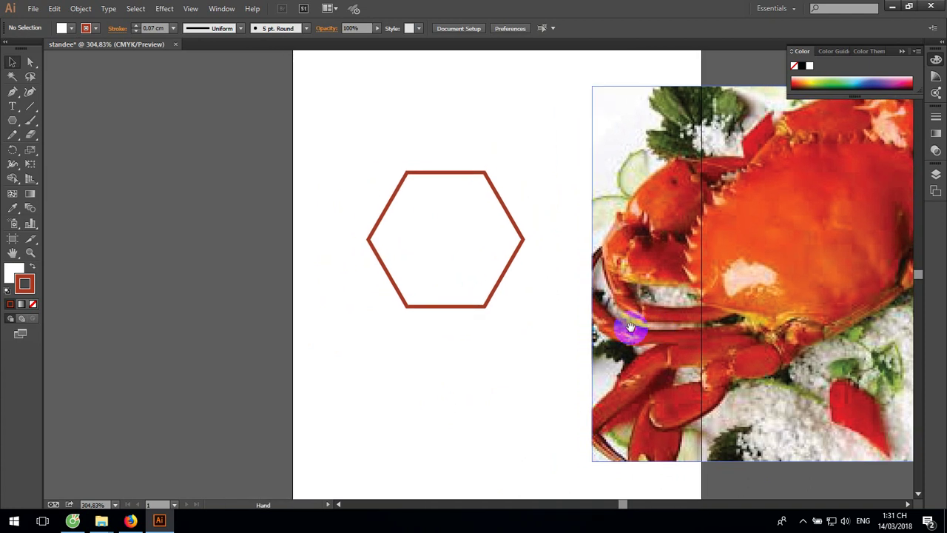
{"action": "left_click", "coordinate": [492, 296]}
{"action": "left_click", "coordinate": [82, 9]}
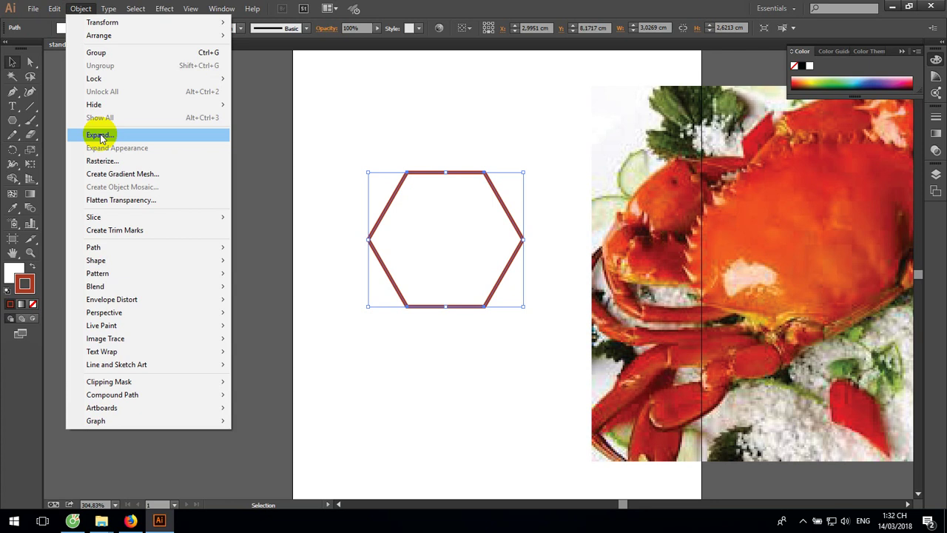
Expand the hexagon's fill and stroke, then ungroup the expanded parts.
{"action": "left_click", "coordinate": [100, 135]}
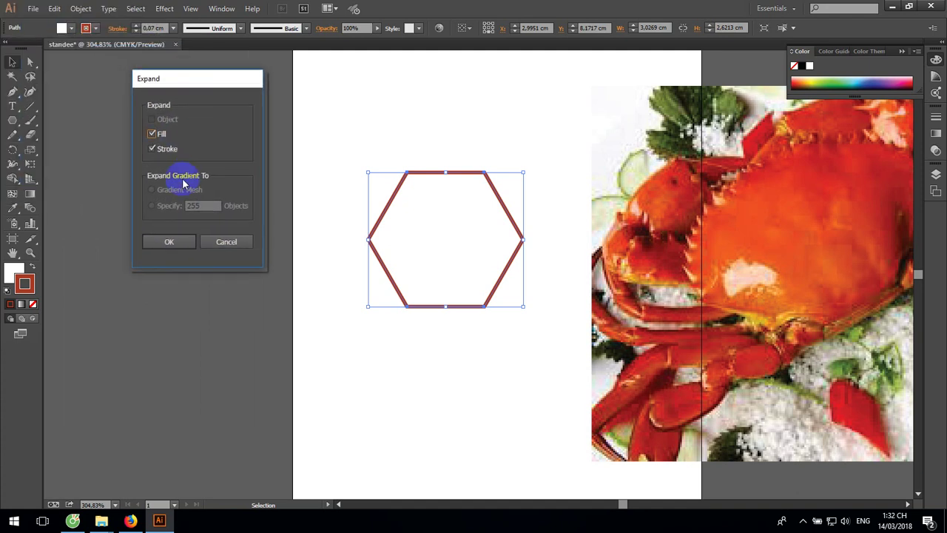
{"action": "left_click", "coordinate": [166, 242]}
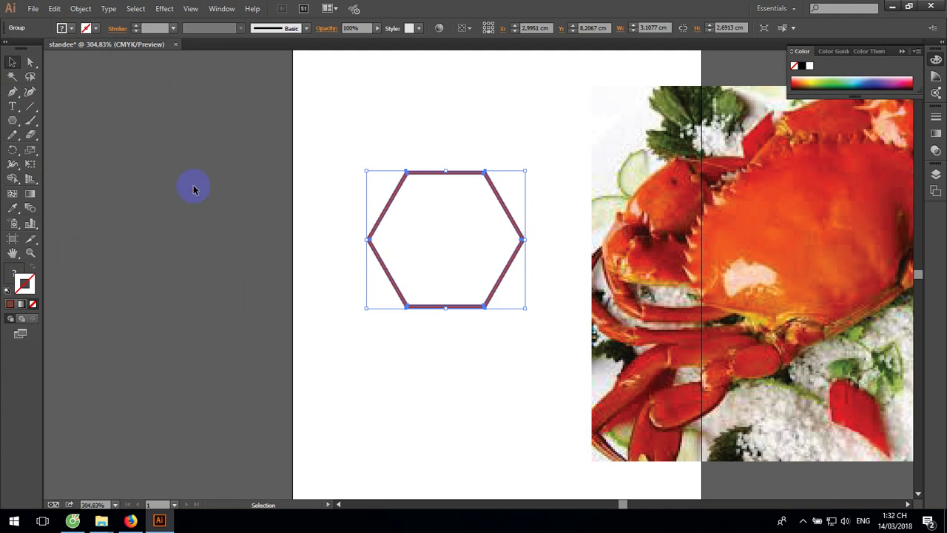
{"action": "left_click", "coordinate": [415, 221]}
{"action": "left_click", "coordinate": [80, 8]}
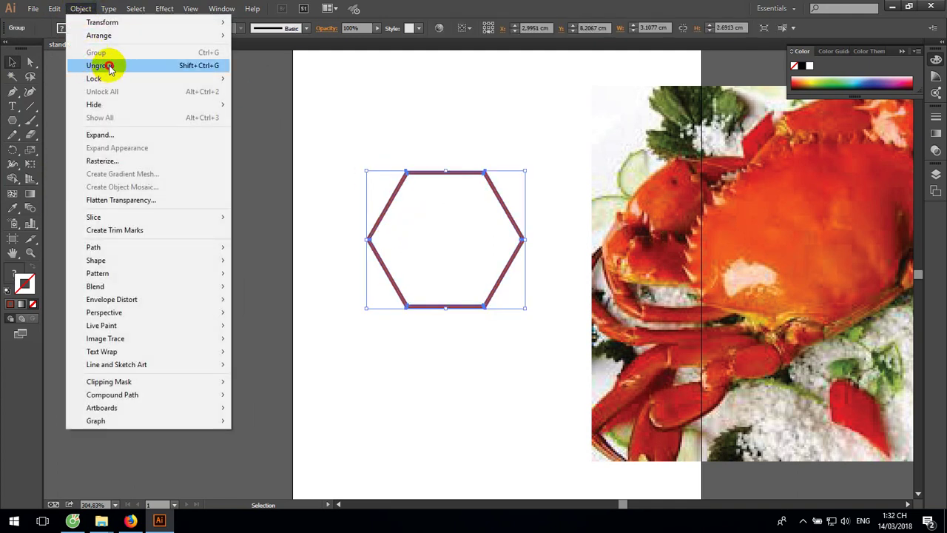
{"action": "left_click", "coordinate": [106, 67]}
{"action": "left_click", "coordinate": [108, 169]}
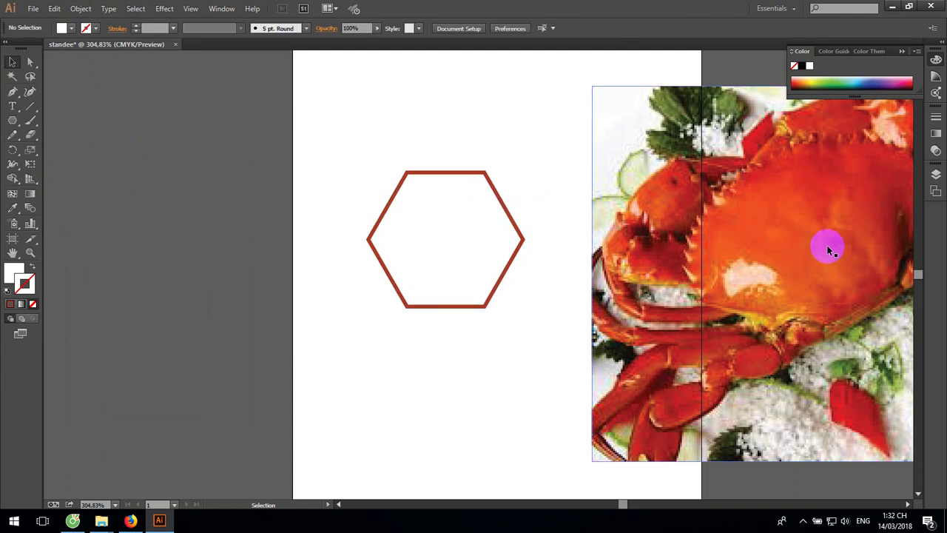
Move the crab photo over the white hexagon interior and clip it inside with a clipping mask.
{"action": "left_click_drag", "start_coordinate": [828, 249], "coordinate": [656, 256]}
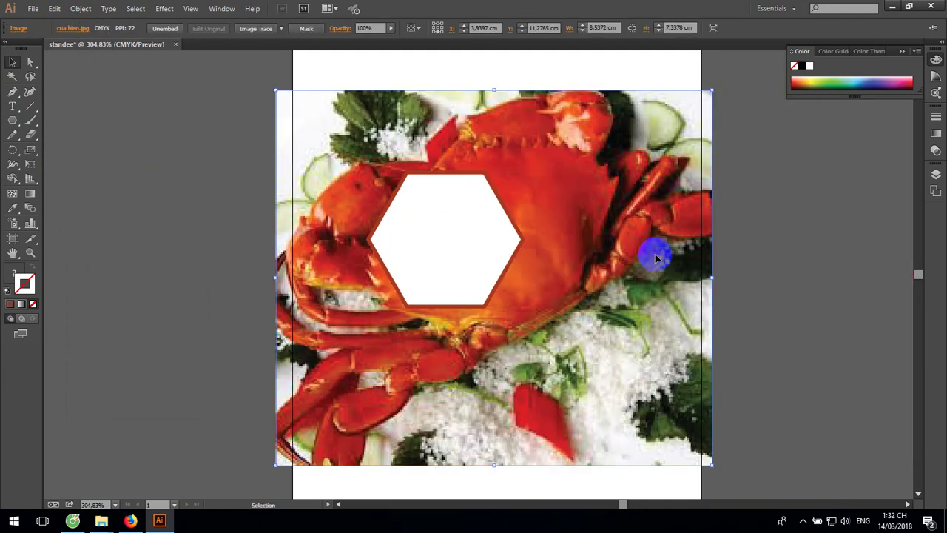
{"action": "left_click_drag", "start_coordinate": [657, 257], "coordinate": [627, 239]}
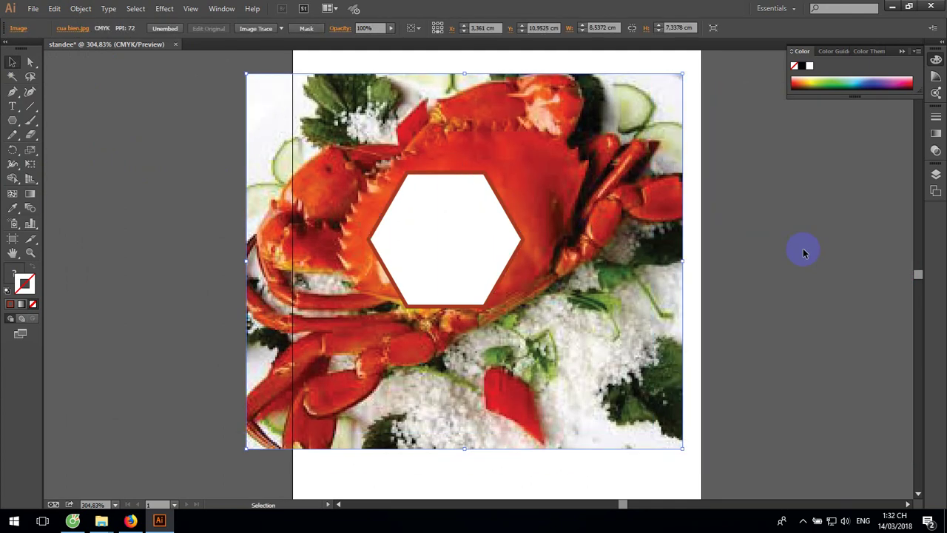
{"action": "left_click", "coordinate": [803, 252]}
{"action": "left_click", "coordinate": [464, 244]}
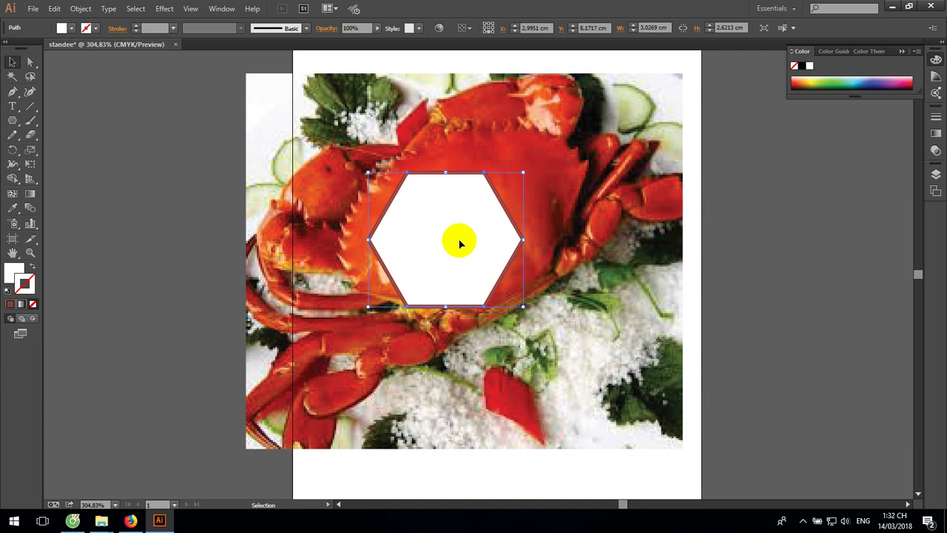
{"action": "left_click", "coordinate": [636, 263], "text": "shift"}
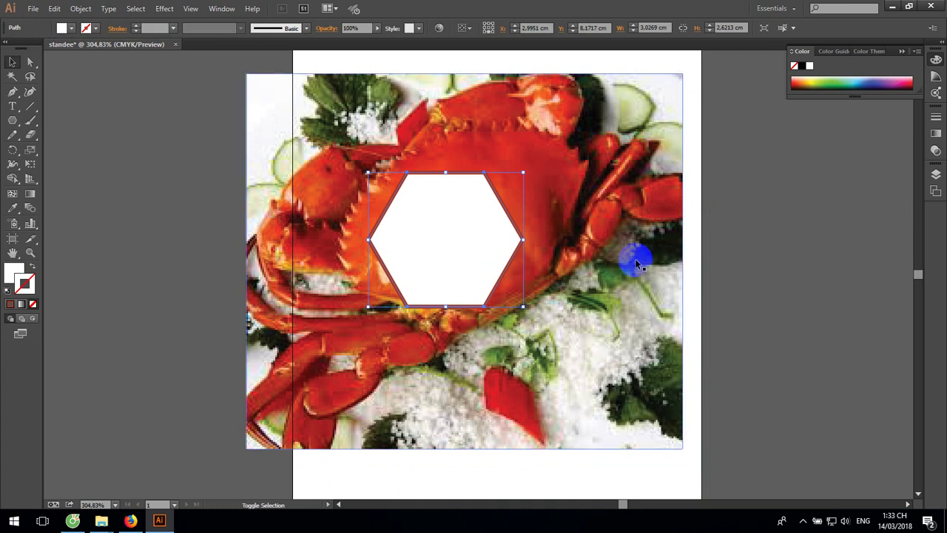
{"action": "left_click", "coordinate": [78, 9]}
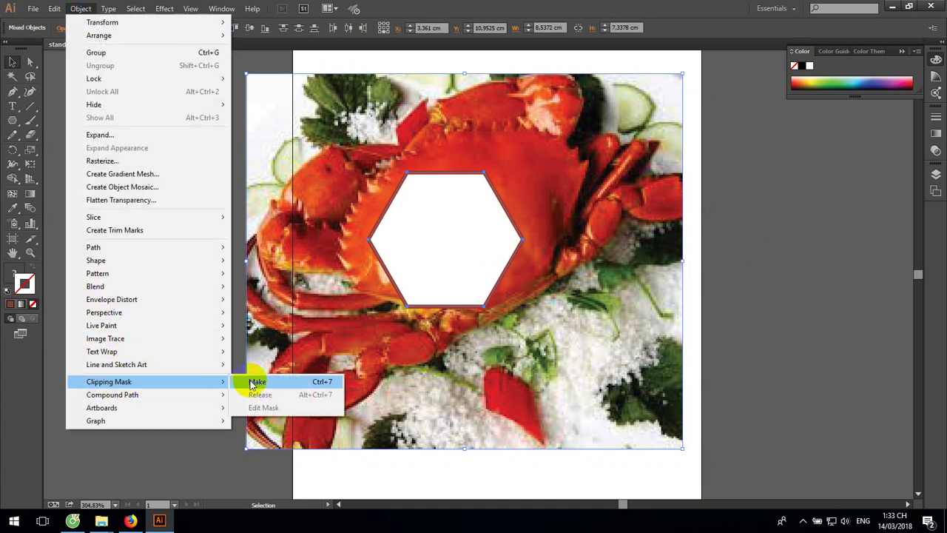
{"action": "left_click", "coordinate": [252, 382]}
{"action": "left_click", "coordinate": [568, 341]}
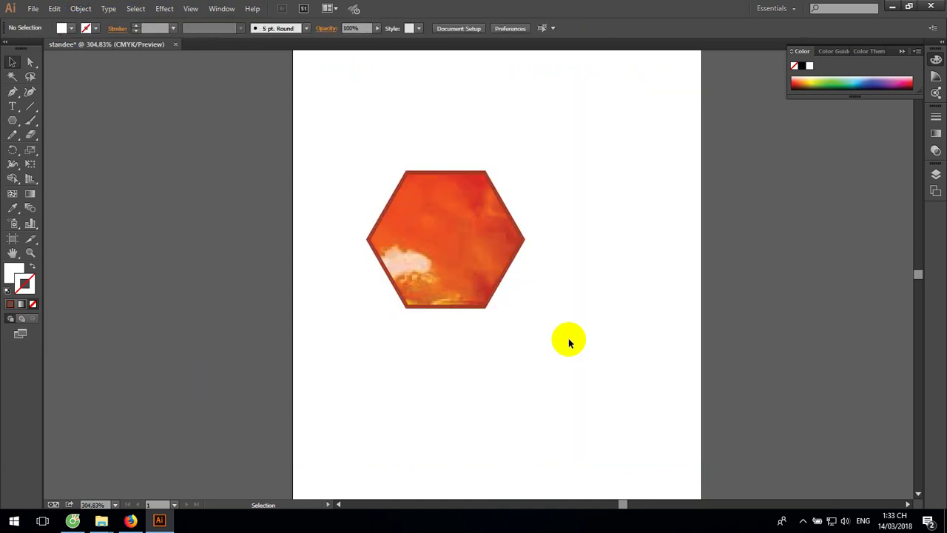
Reselect the dark red hexagon outline and zoom in closely around it.
{"action": "left_click", "coordinate": [459, 305]}
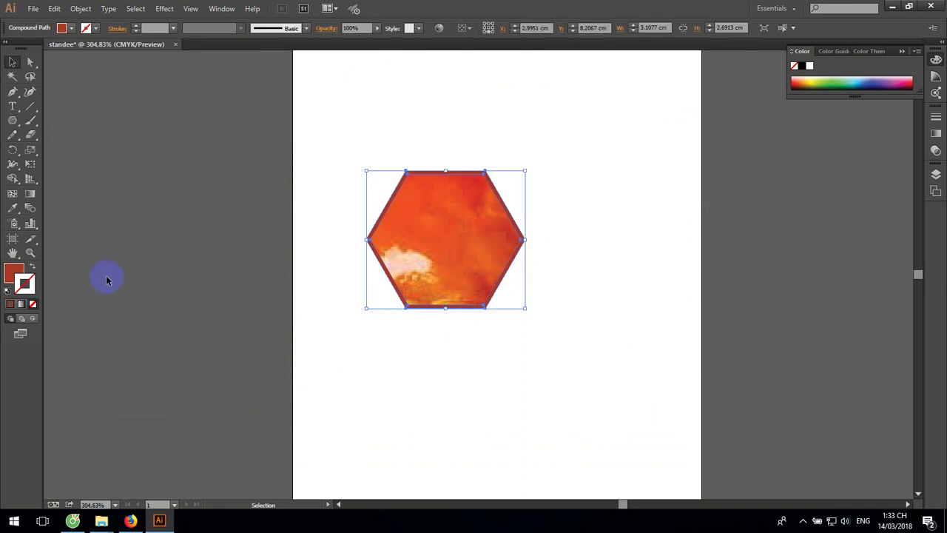
{"action": "left_click", "coordinate": [23, 281]}
{"action": "left_click", "coordinate": [393, 293]}
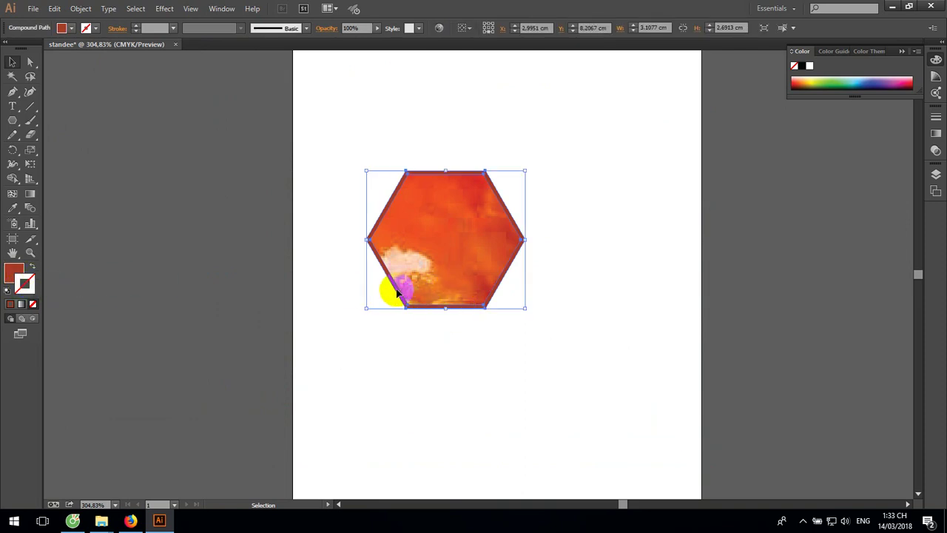
{"action": "left_click", "coordinate": [392, 294]}
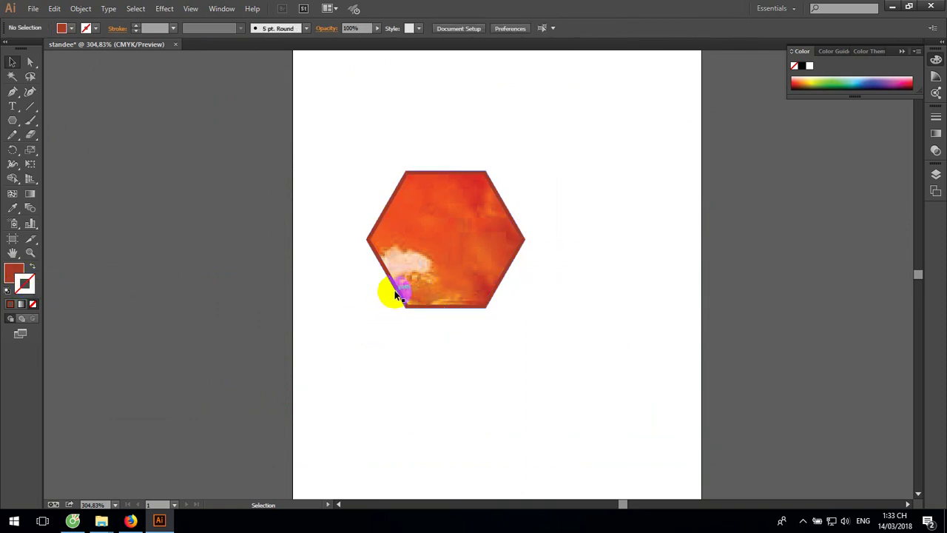
{"action": "left_click", "coordinate": [396, 294]}
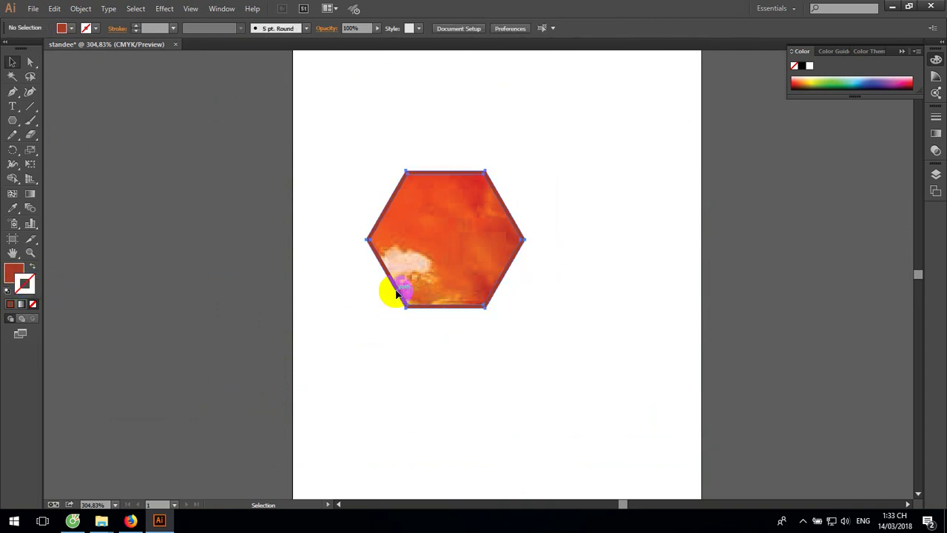
{"action": "left_click", "coordinate": [312, 330]}
{"action": "key", "text": "z"}
{"action": "left_click_drag", "start_coordinate": [306, 131], "coordinate": [557, 376]}
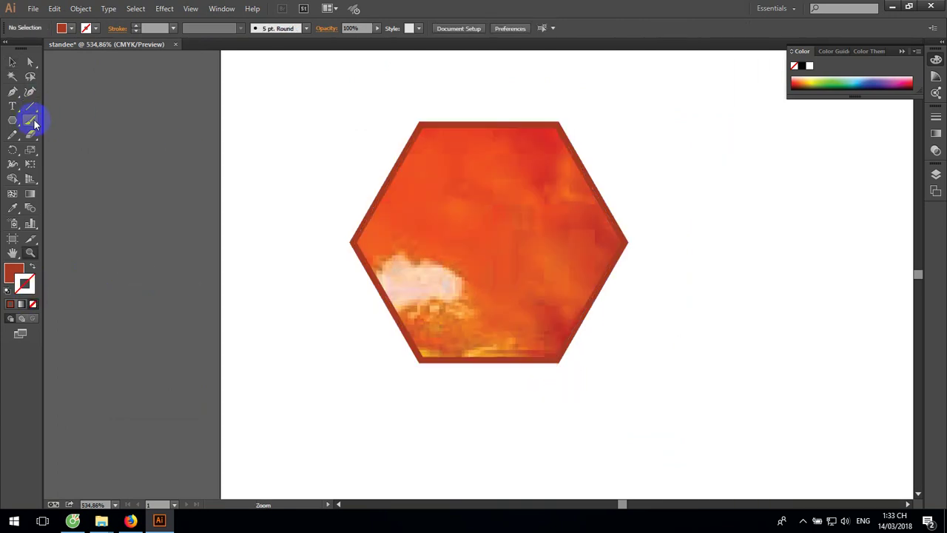
Recolour the crab hexagon's outline frame from dark red to orange using the CMYK spectrum.
{"action": "left_click", "coordinate": [12, 62]}
{"action": "left_click", "coordinate": [367, 275]}
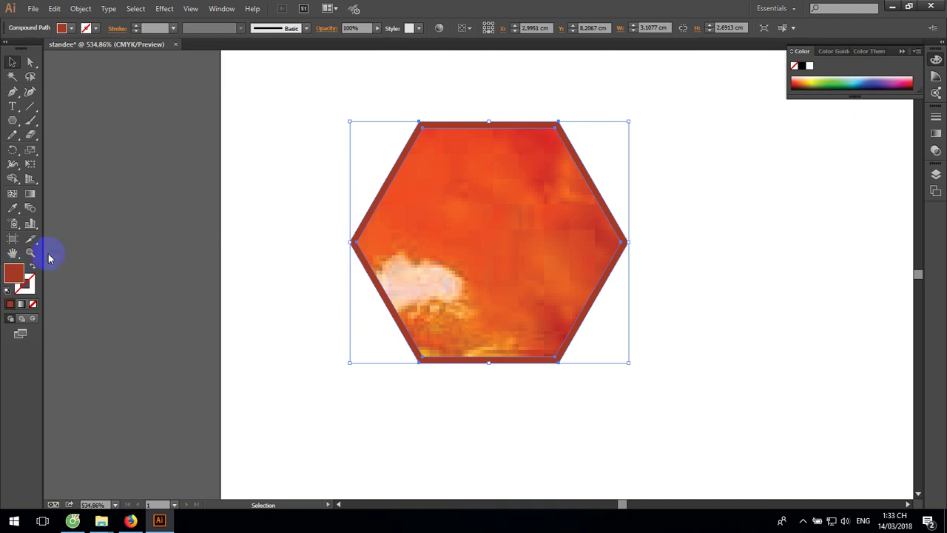
{"action": "left_click", "coordinate": [830, 76]}
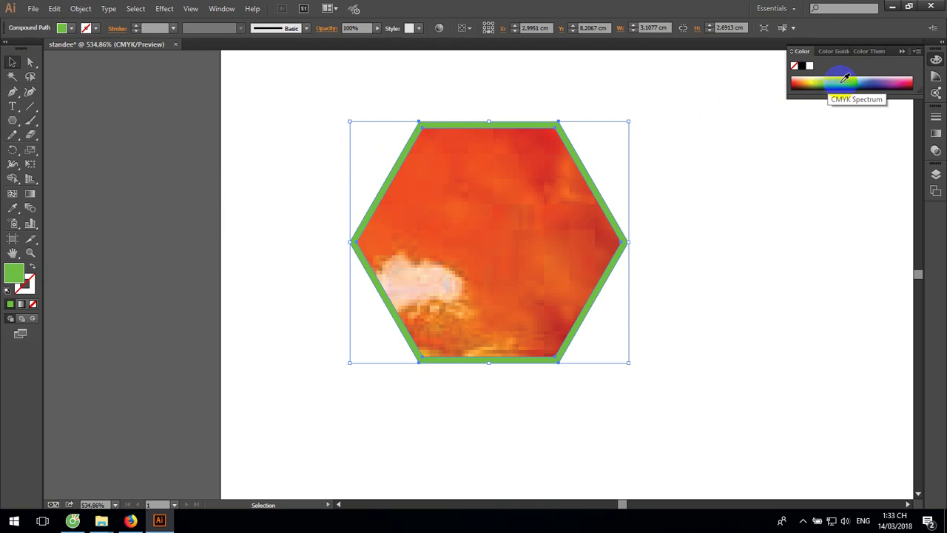
{"action": "left_click", "coordinate": [868, 78]}
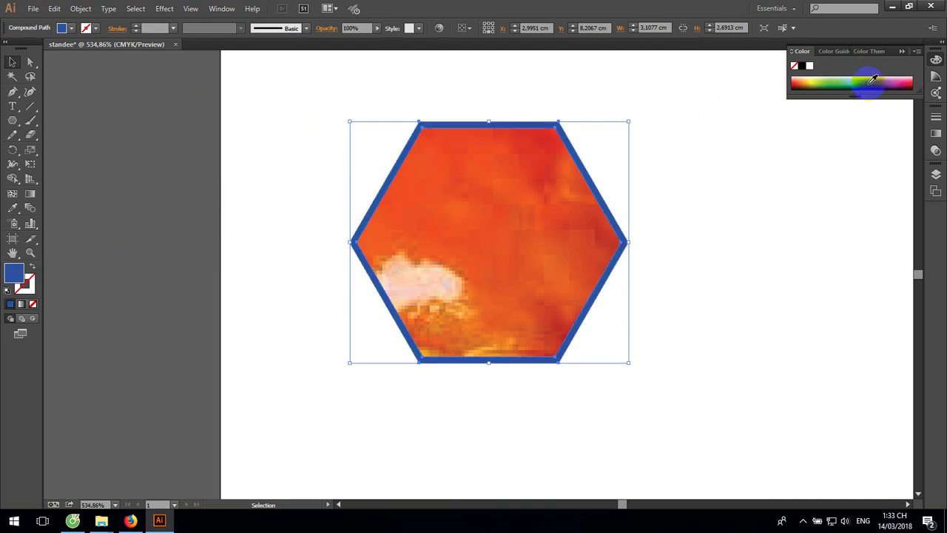
{"action": "left_click", "coordinate": [799, 80]}
{"action": "left_click", "coordinate": [811, 77]}
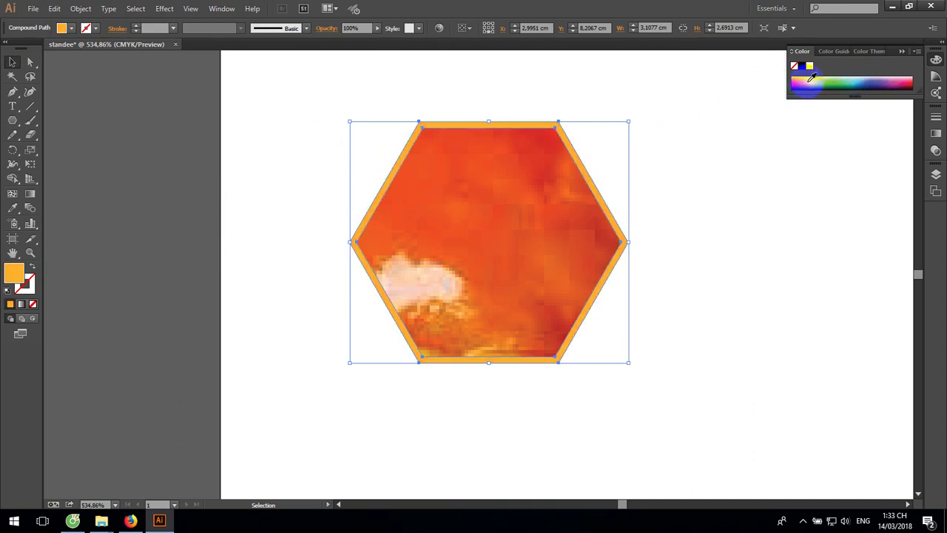
{"action": "left_click_drag", "start_coordinate": [811, 77], "coordinate": [806, 77]}
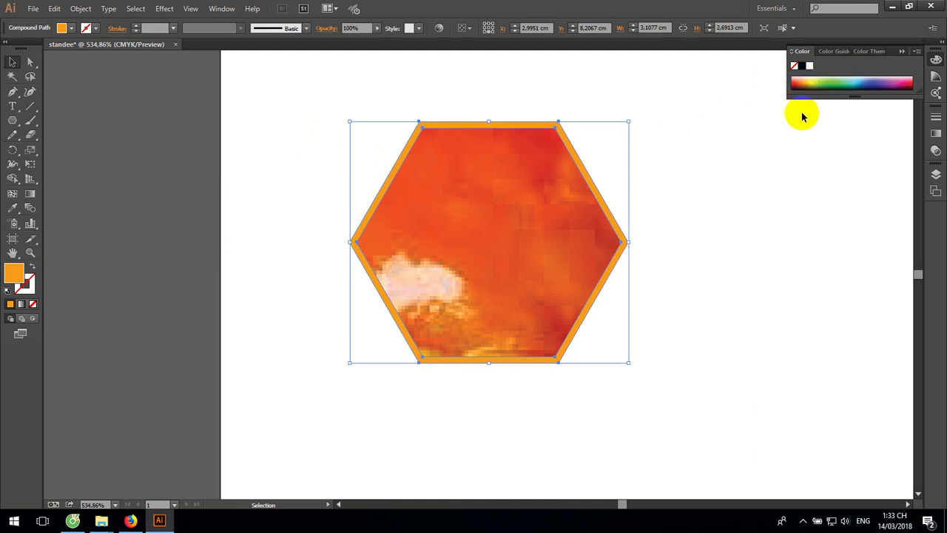
Select the clipped crab hexagon group.
{"action": "left_click", "coordinate": [803, 521]}
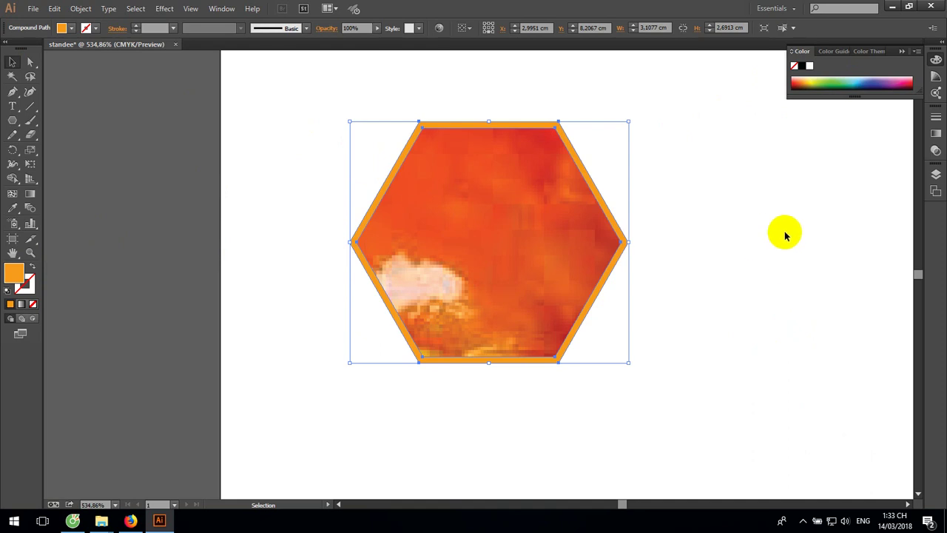
{"action": "left_click", "coordinate": [629, 222]}
{"action": "left_click", "coordinate": [524, 244]}
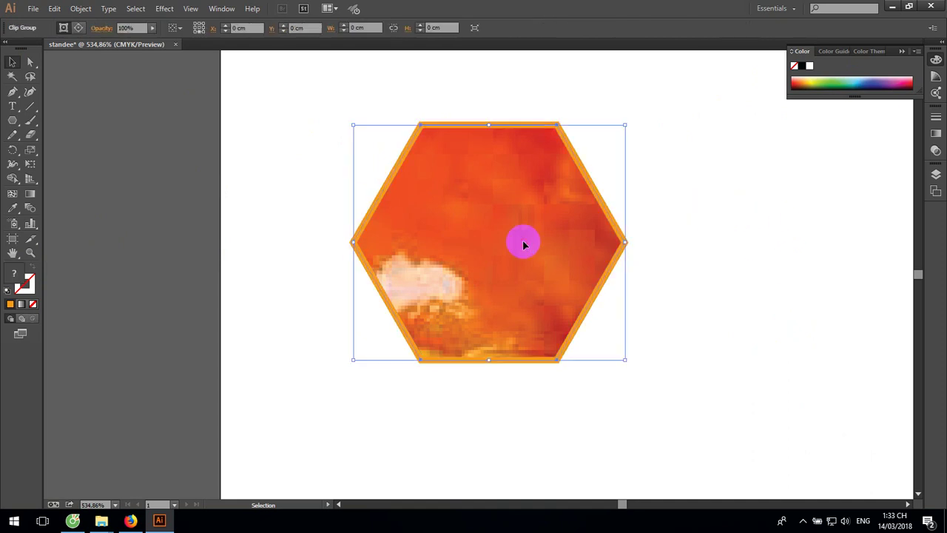
Select the crab photo inside the hexagon clip and fit the artboard in view.
{"action": "left_click", "coordinate": [81, 9]}
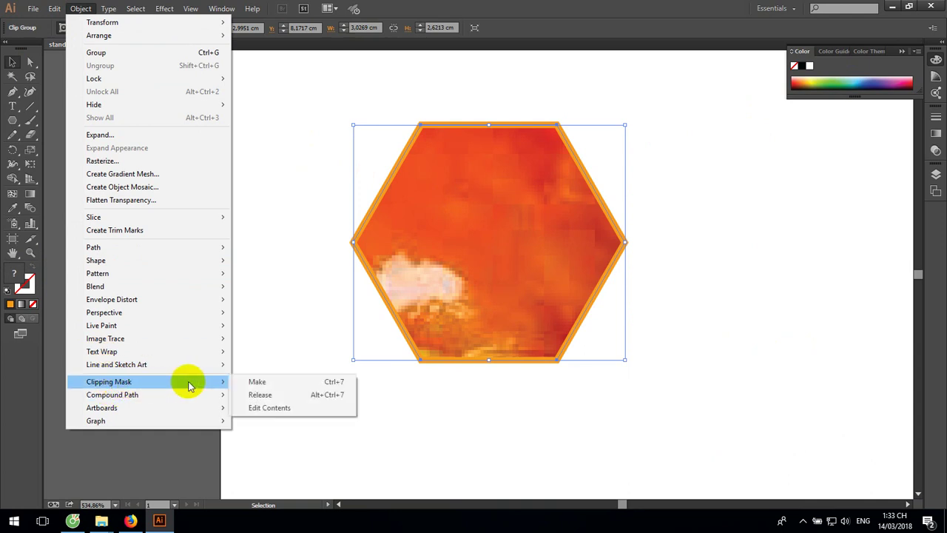
{"action": "mouse_move", "coordinate": [108, 382]}
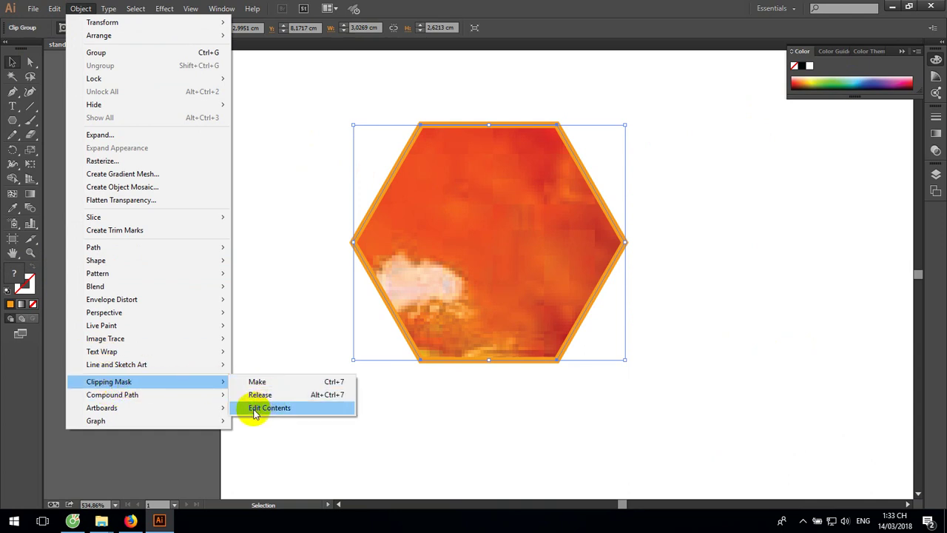
{"action": "left_click", "coordinate": [254, 408]}
{"action": "scroll", "coordinate": [197, 310], "scroll_direction": "down", "scroll_amount": 1}
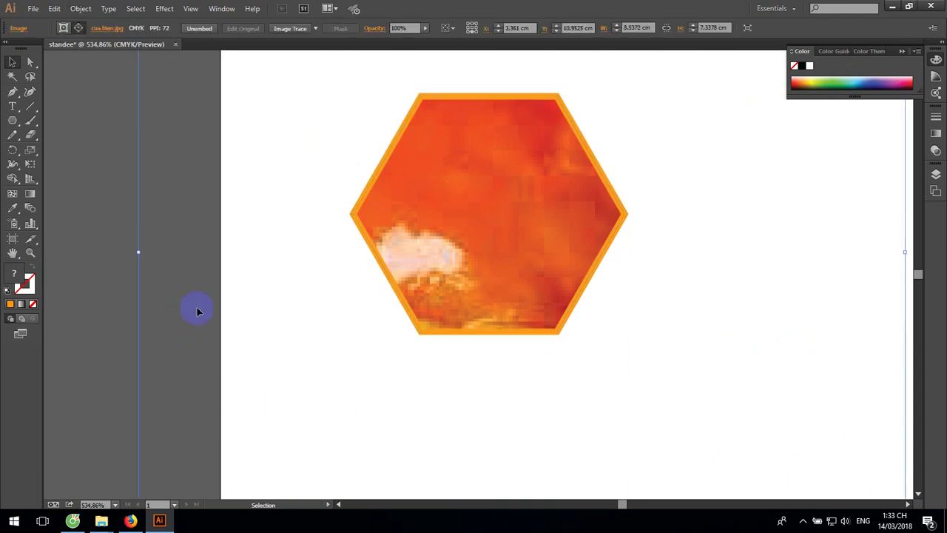
{"action": "key", "text": "a"}
{"action": "key", "text": "v"}
{"action": "key", "text": "a"}
{"action": "key", "text": "ctrl+0"}
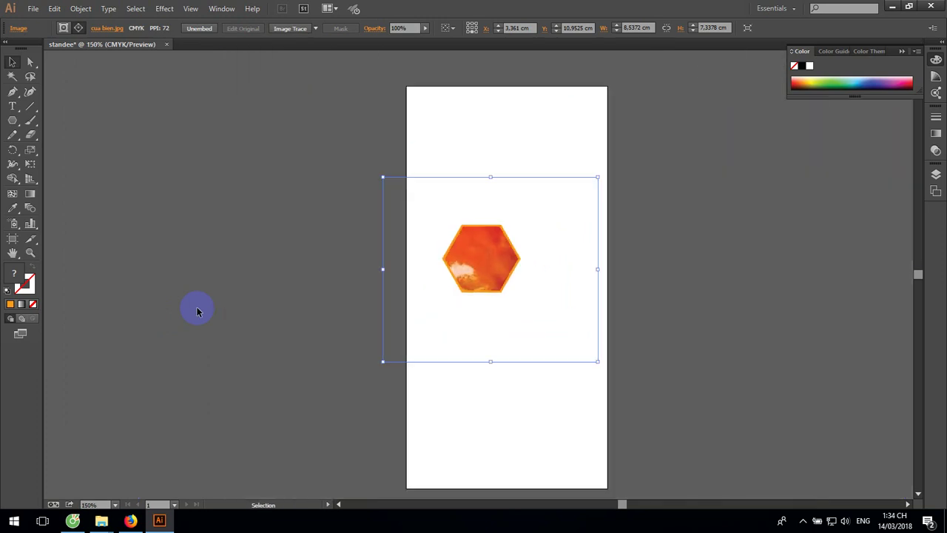
Shrink the crab photo from its corners so the whole crab fits inside the hexagon.
{"action": "left_click_drag", "start_coordinate": [382, 177], "coordinate": [436, 210]}
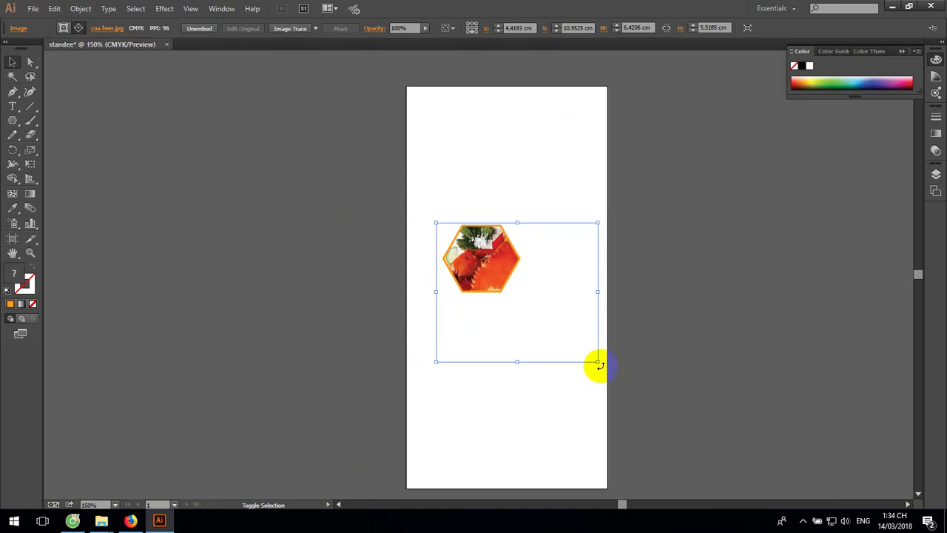
{"action": "left_click_drag", "start_coordinate": [598, 362], "coordinate": [569, 331]}
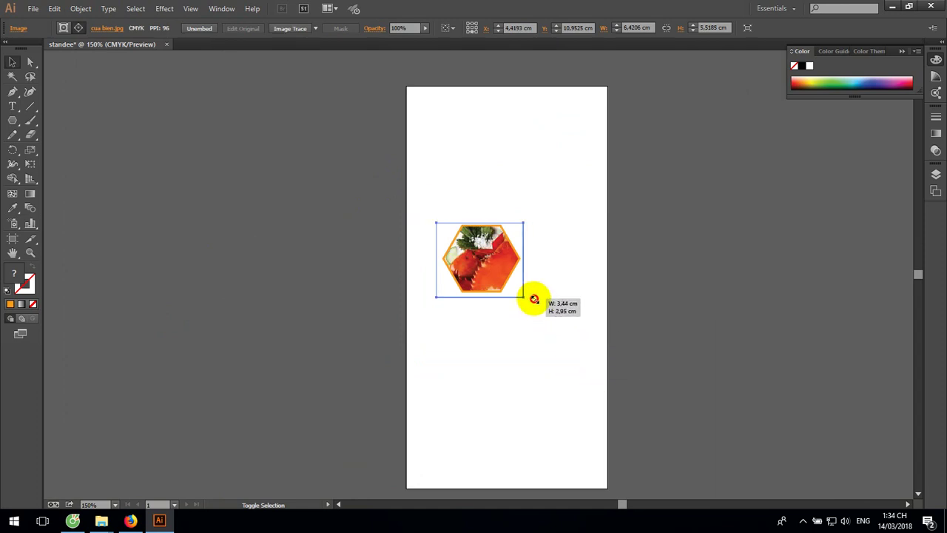
{"action": "left_click_drag", "start_coordinate": [545, 309], "coordinate": [533, 298]}
{"action": "left_click", "coordinate": [548, 334]}
{"action": "key", "text": "z"}
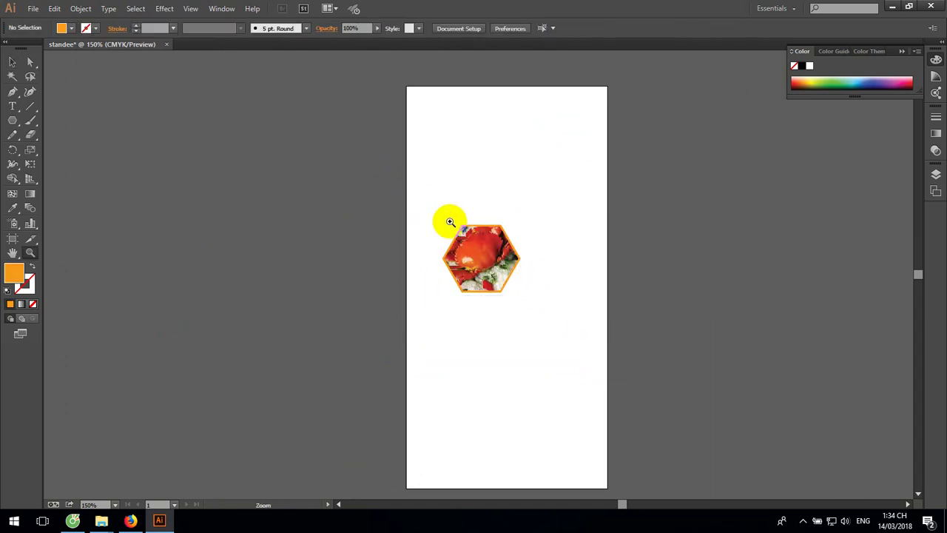
{"action": "left_click_drag", "start_coordinate": [417, 205], "coordinate": [577, 328]}
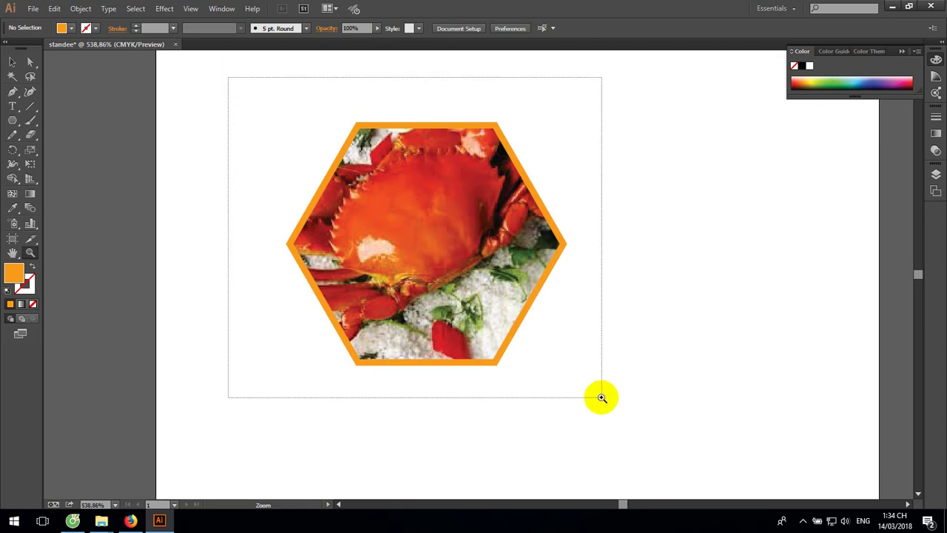
{"action": "left_click_drag", "start_coordinate": [233, 85], "coordinate": [600, 395]}
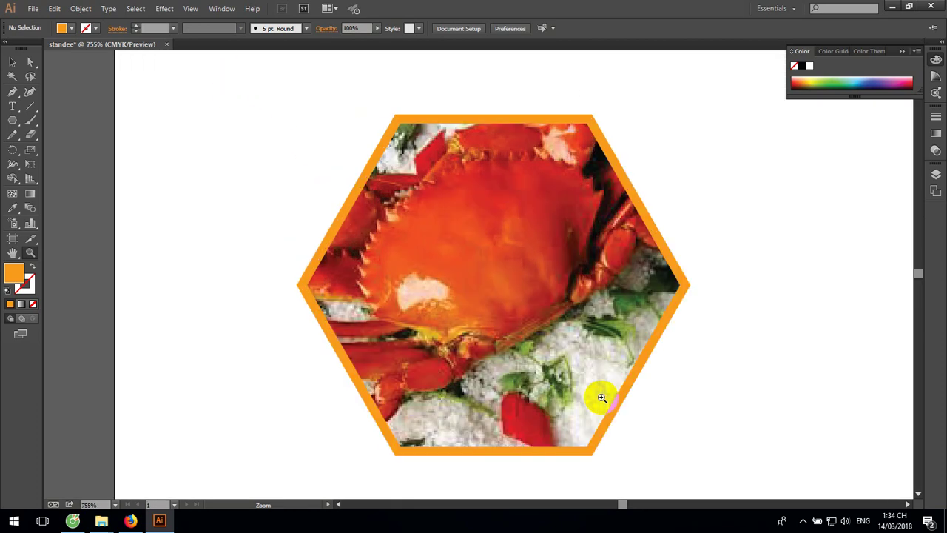
{"action": "left_click", "coordinate": [570, 377], "text": "alt"}
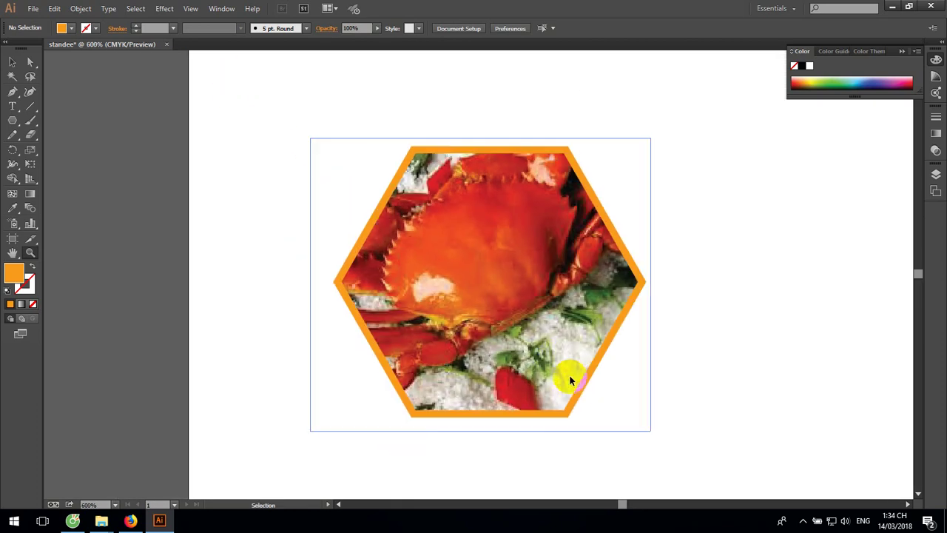
{"action": "left_click", "coordinate": [570, 377], "text": "alt"}
{"action": "left_click", "coordinate": [575, 376]}
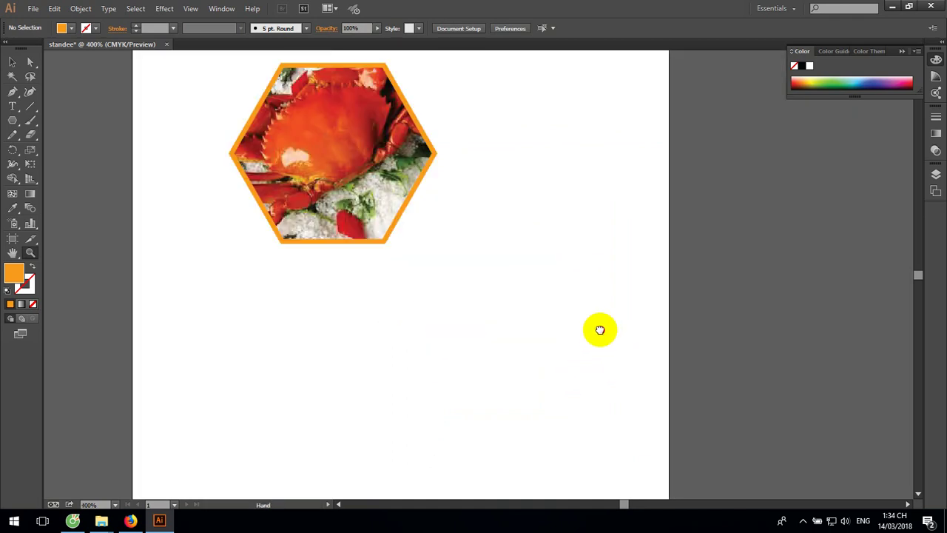
{"action": "left_click", "coordinate": [583, 320], "text": "alt"}
{"action": "left_click", "coordinate": [583, 319], "text": "alt"}
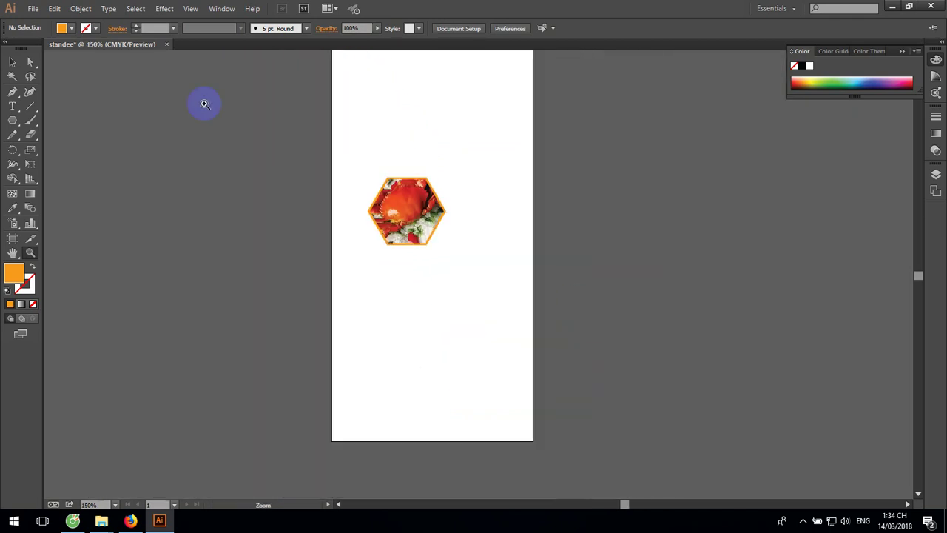
{"action": "left_click", "coordinate": [11, 61]}
{"action": "left_click", "coordinate": [394, 199]}
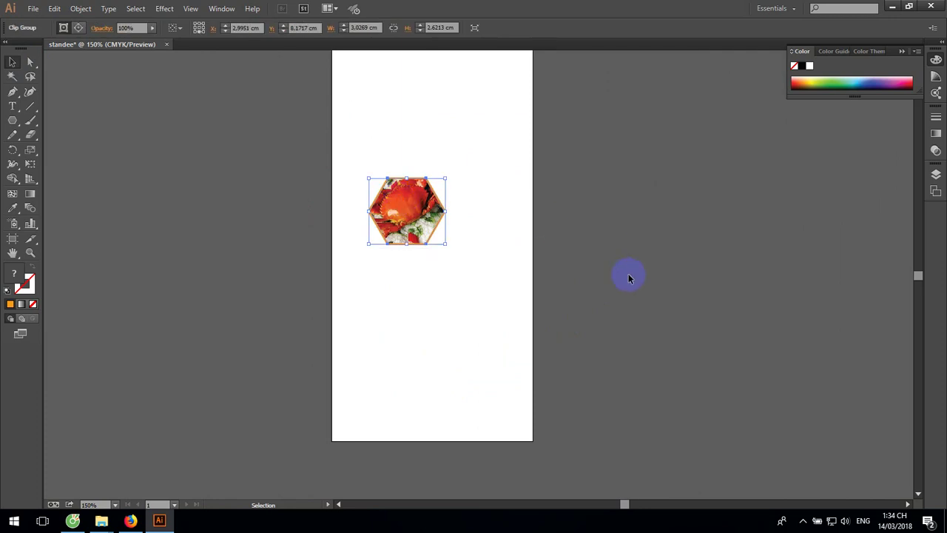
Apply a previewed Transform effect to the crab hexagon with 6 rotated copies, re-entering the angle.
{"action": "left_click", "coordinate": [164, 9]}
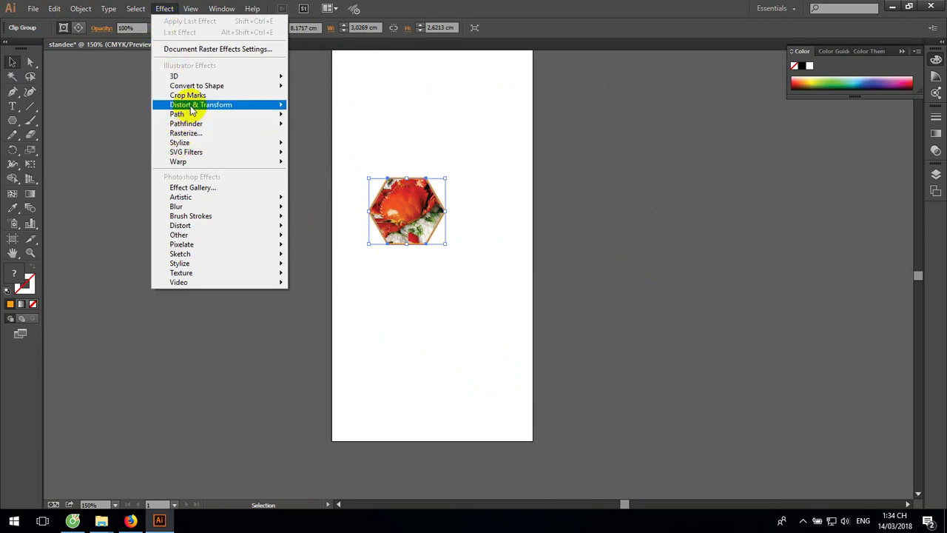
{"action": "mouse_move", "coordinate": [201, 104]}
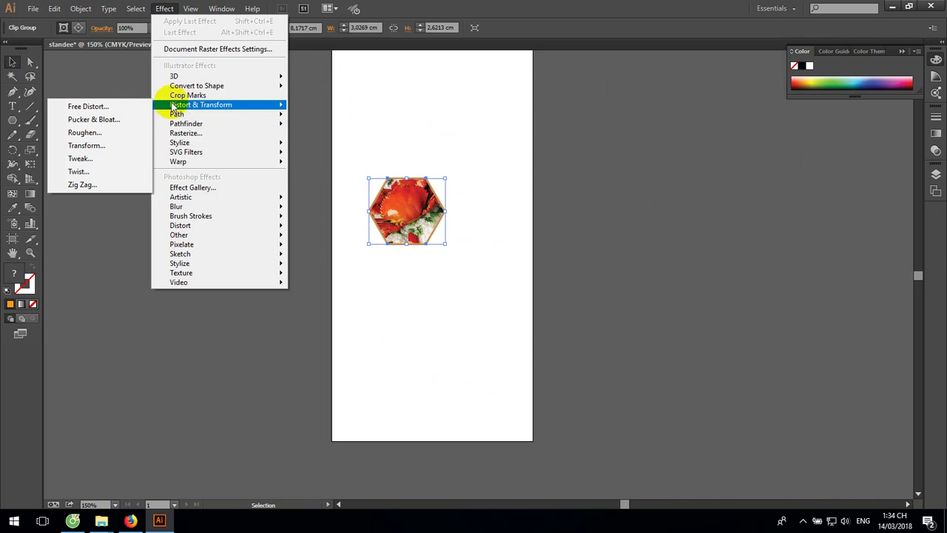
{"action": "left_click", "coordinate": [88, 146]}
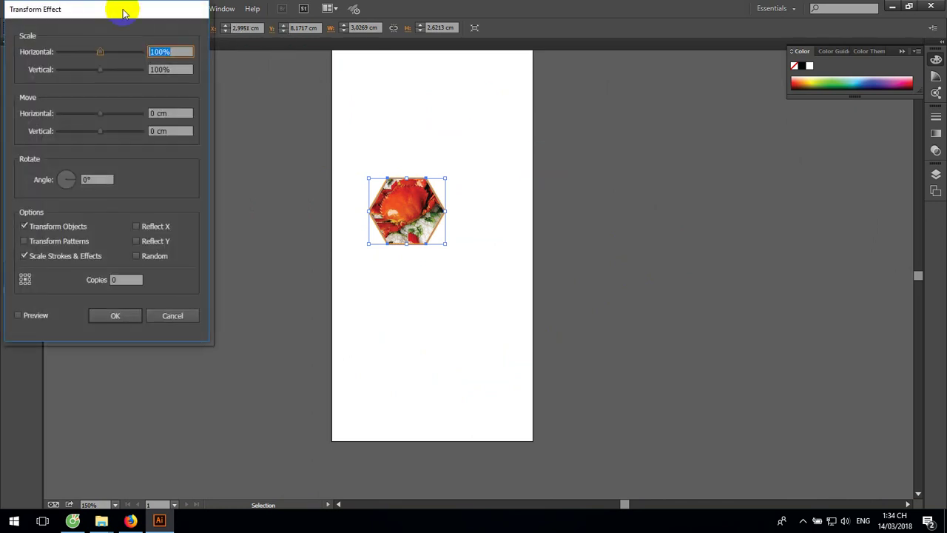
{"action": "mouse_move", "coordinate": [123, 6]}
{"action": "left_mouse_down"}
{"action": "mouse_move", "coordinate": [696, 85]}
{"action": "mouse_move", "coordinate": [715, 67]}
{"action": "left_mouse_up"}
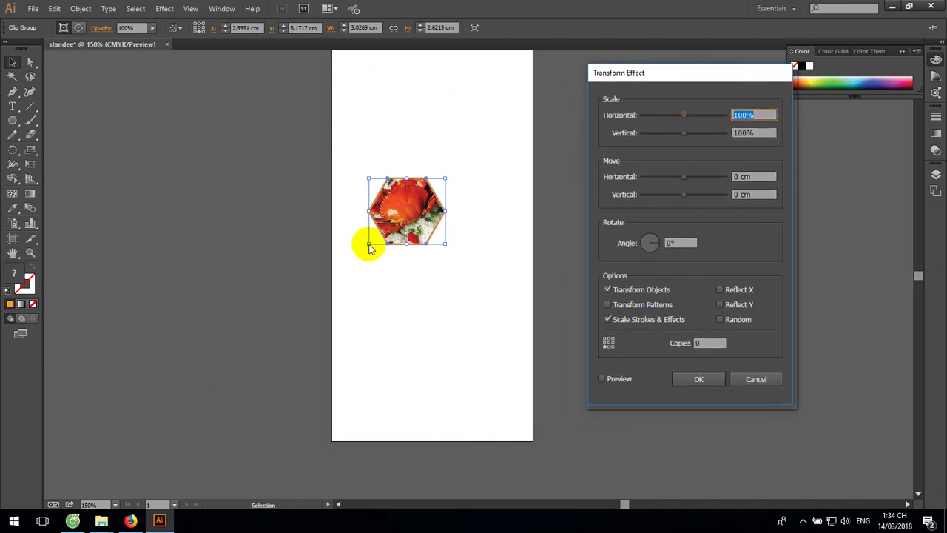
{"action": "left_click", "coordinate": [601, 379]}
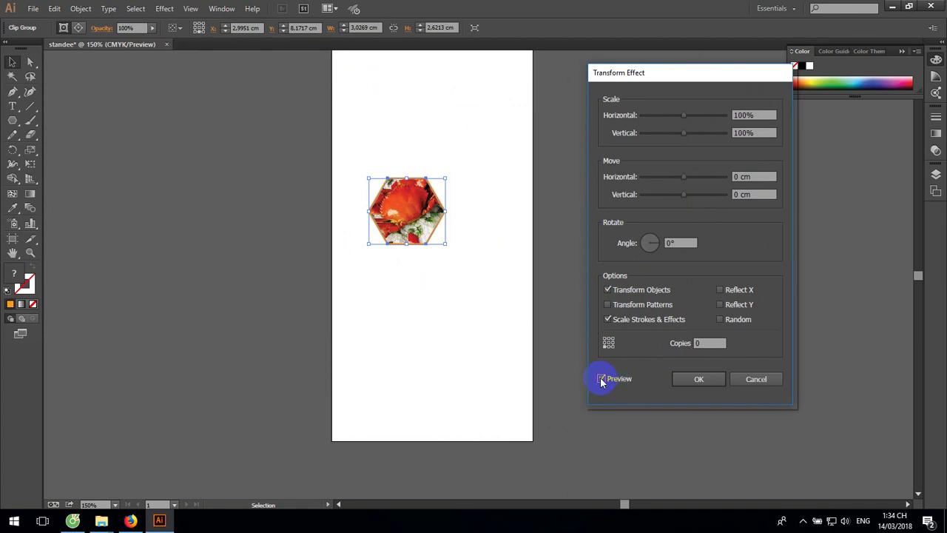
{"action": "left_click", "coordinate": [703, 343]}
{"action": "type", "text": "6"}
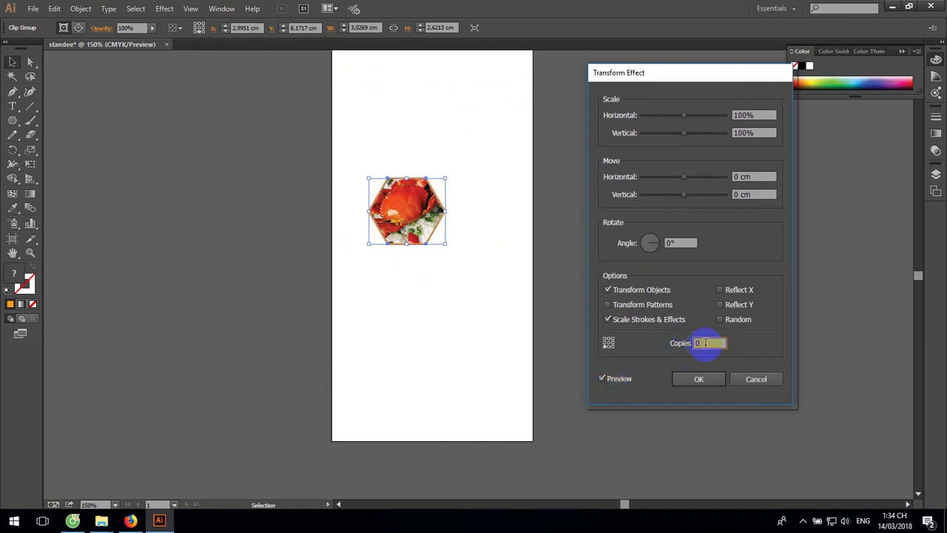
{"action": "left_click", "coordinate": [657, 244]}
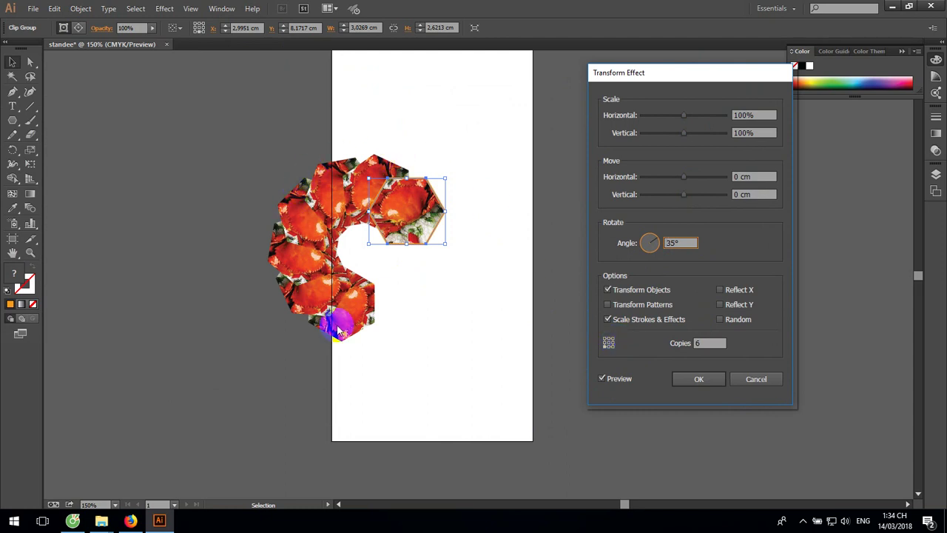
{"action": "left_click", "coordinate": [703, 343]}
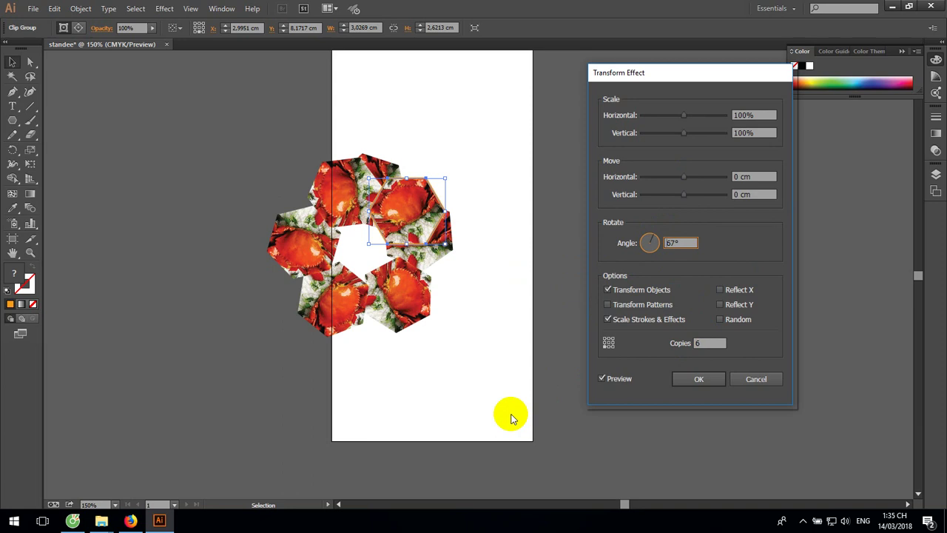
{"action": "left_click", "coordinate": [694, 242]}
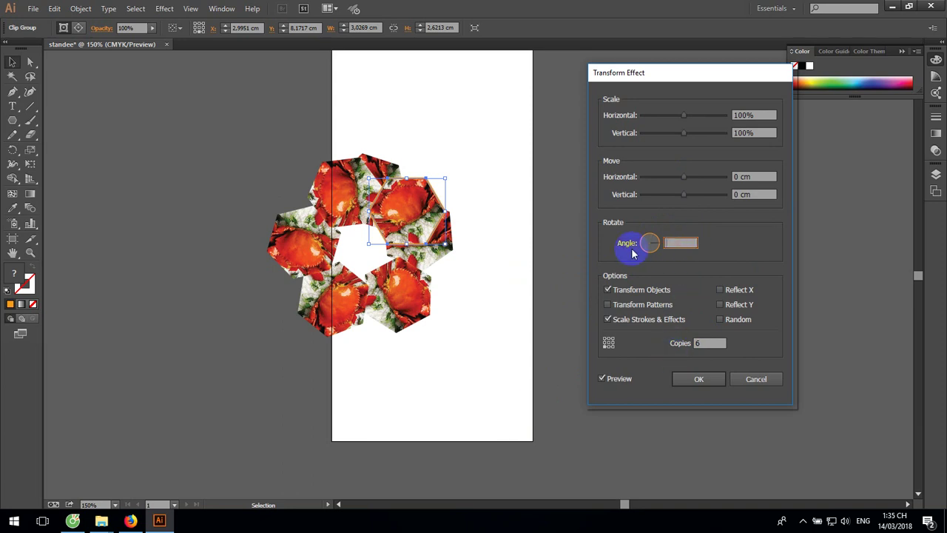
{"action": "type", "text": "60"}
Confirm the transform ring, then undo it back to a single crab hexagon.
{"action": "key", "text": "Return"}
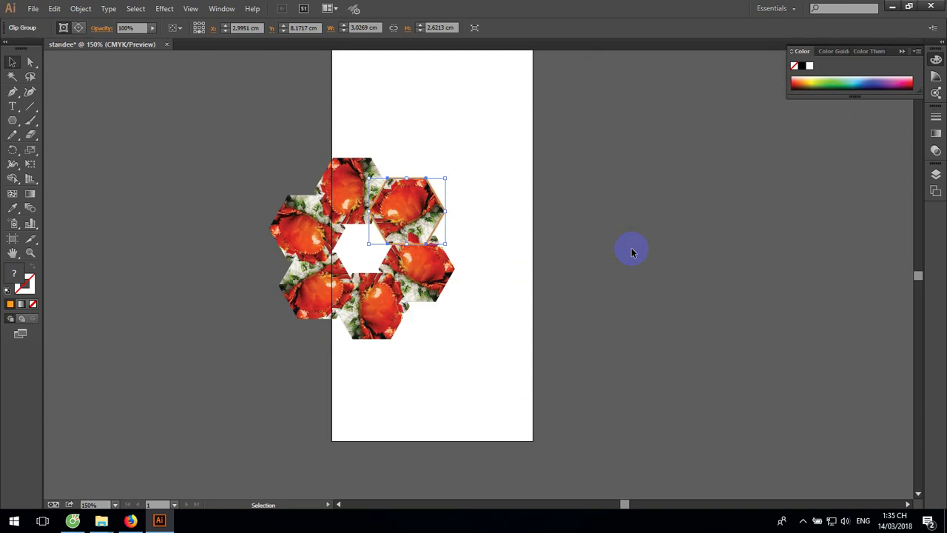
{"action": "left_click", "coordinate": [620, 280]}
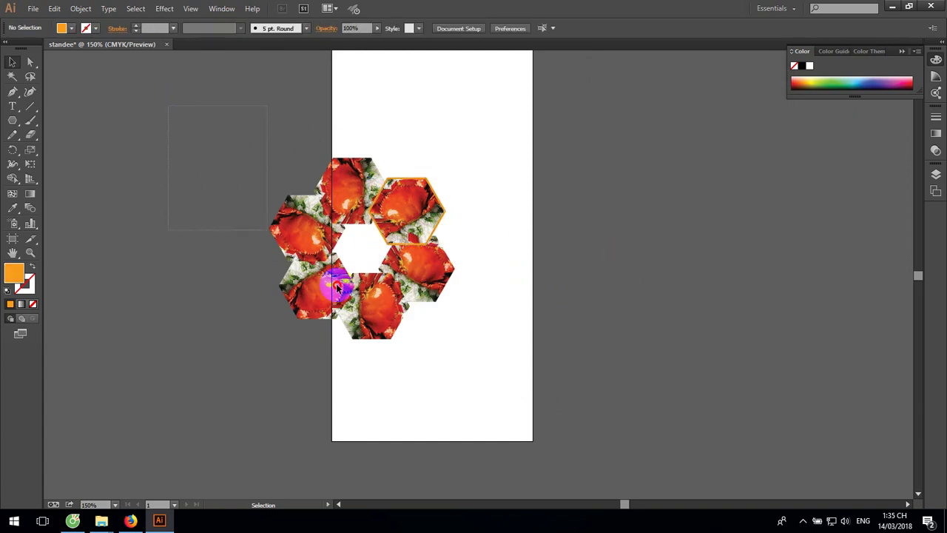
{"action": "left_click_drag", "start_coordinate": [174, 115], "coordinate": [475, 375]}
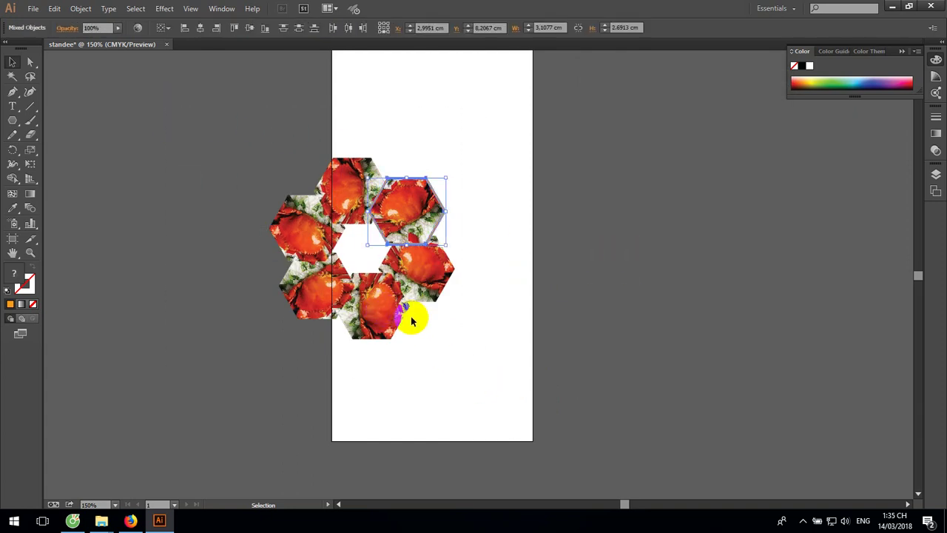
{"action": "left_click", "coordinate": [475, 342]}
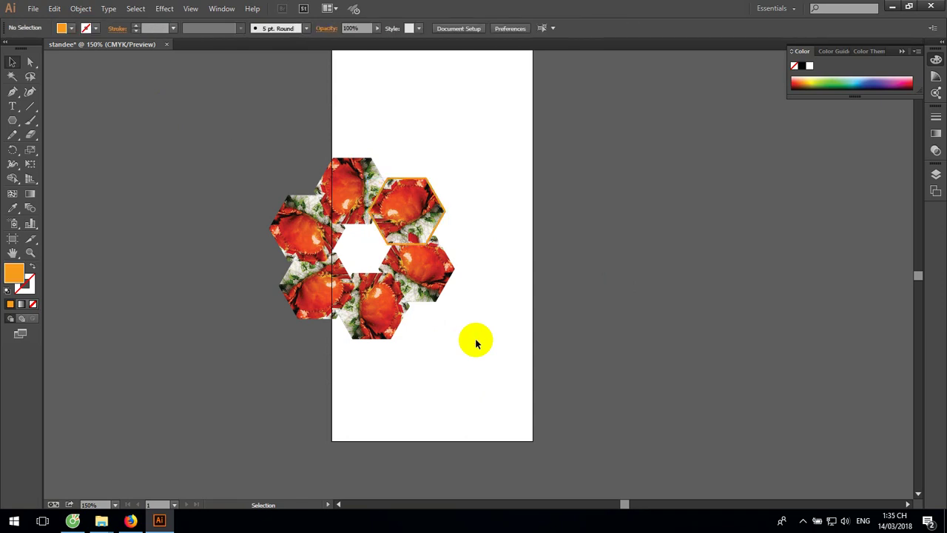
{"action": "key", "text": "ctrl+z"}
{"action": "key", "text": "ctrl+z"}
{"action": "key", "text": "ctrl+z"}
{"action": "key", "text": "ctrl+z"}
{"action": "key", "text": "ctrl+z"}
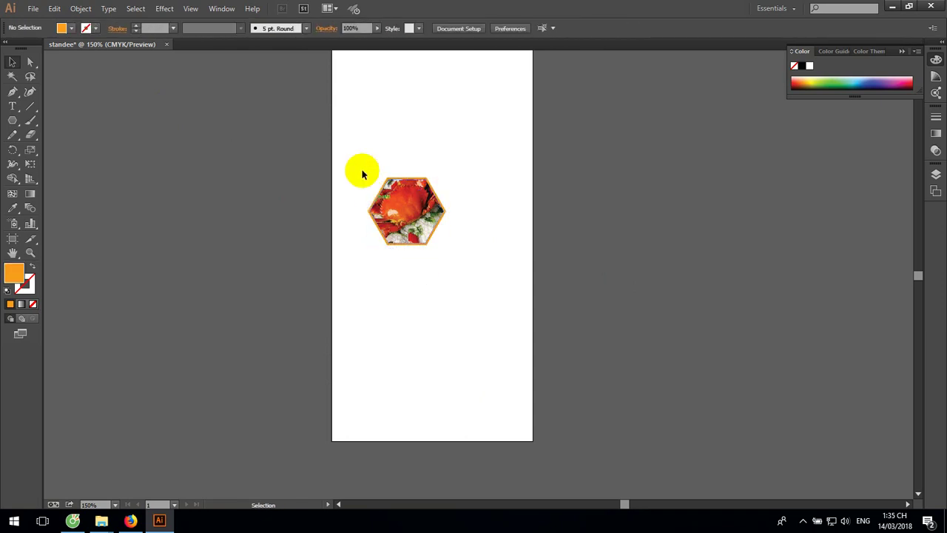
Reselect the crab hexagon and all its anchor points, toggling between selection tools.
{"action": "left_click_drag", "start_coordinate": [333, 141], "coordinate": [492, 290]}
{"action": "key", "text": "a"}
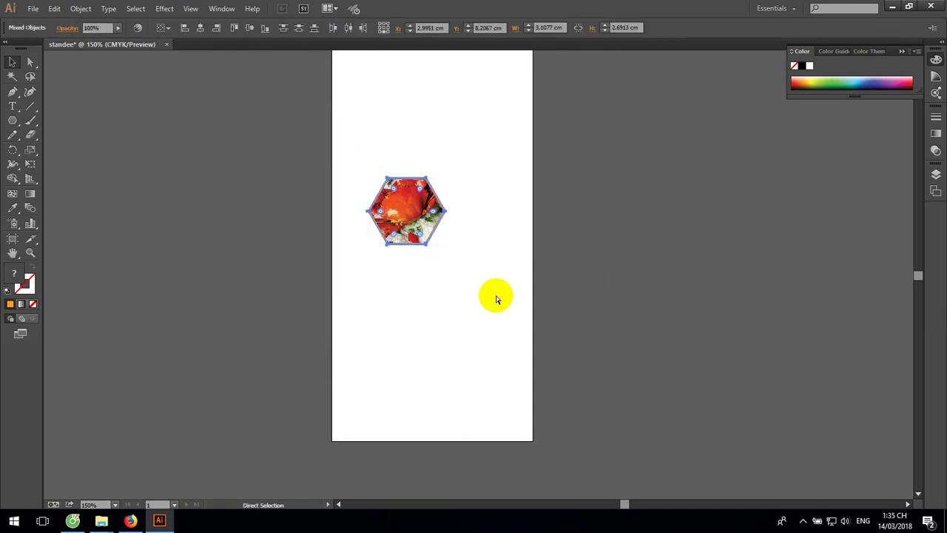
{"action": "key", "text": "v"}
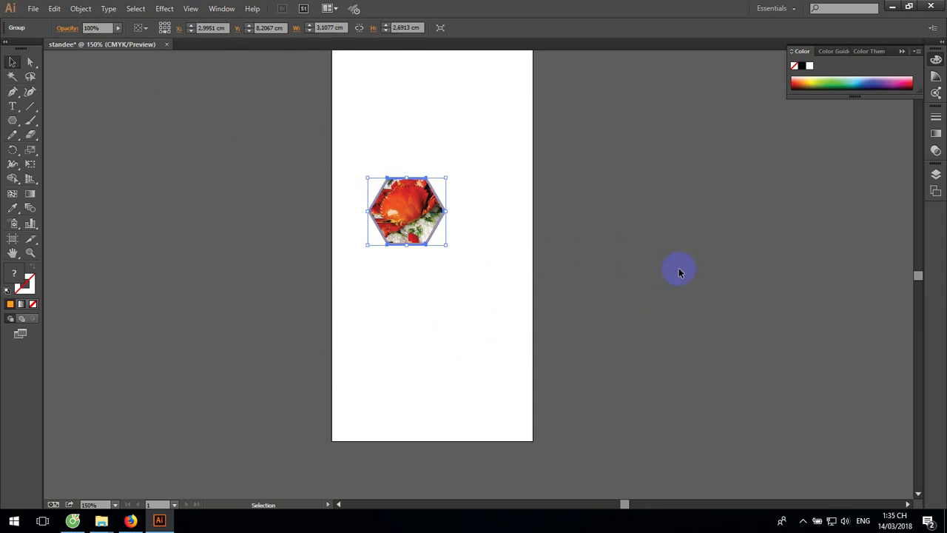
{"action": "key", "text": "a"}
{"action": "left_click", "coordinate": [370, 185]}
{"action": "left_click_drag", "start_coordinate": [352, 154], "coordinate": [479, 296]}
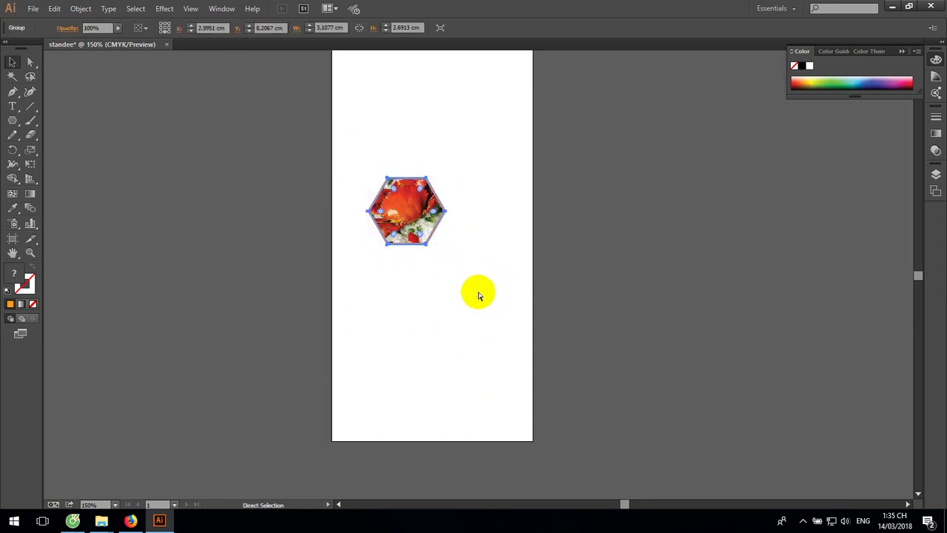
{"action": "key", "text": "v"}
Reselect the crab hexagon group and reopen Effect > Distort & Transform > Transform.
{"action": "left_click", "coordinate": [81, 8]}
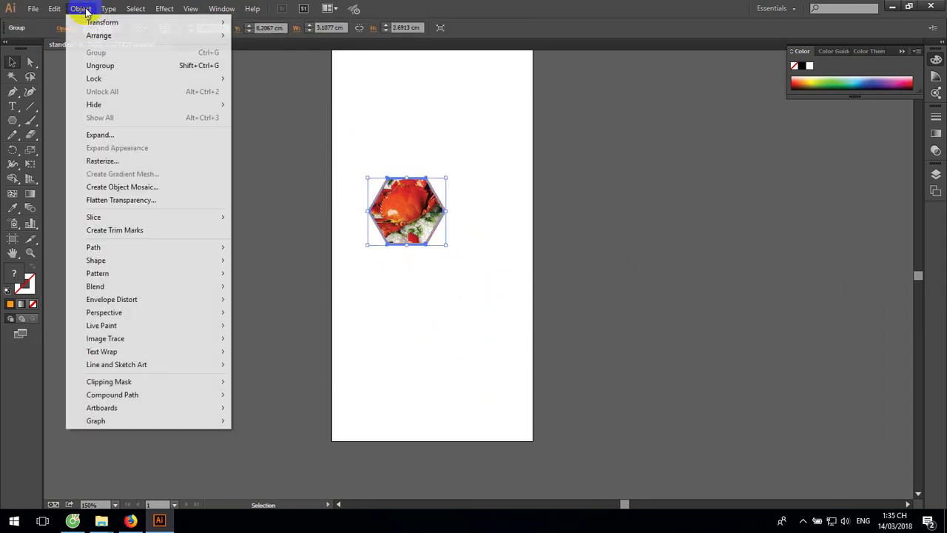
{"action": "left_click", "coordinate": [598, 185]}
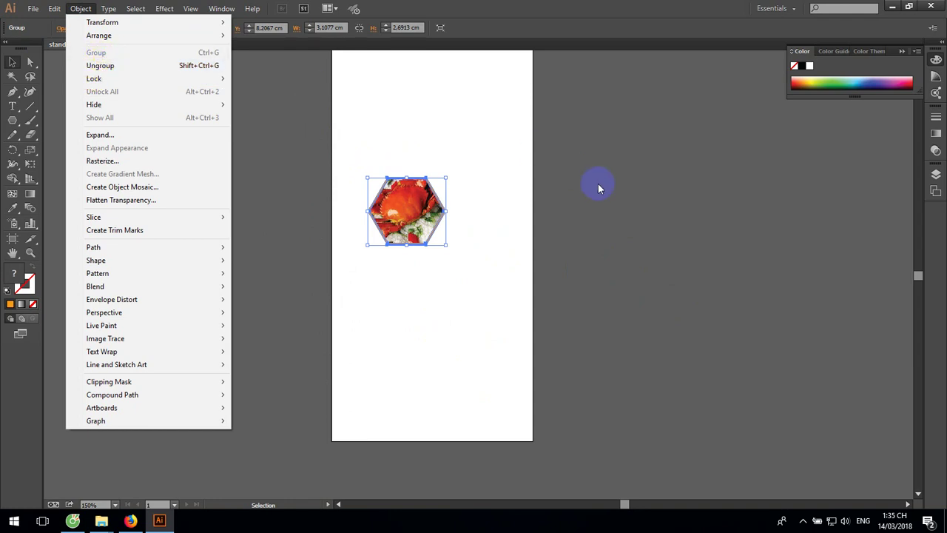
{"action": "left_click", "coordinate": [164, 9]}
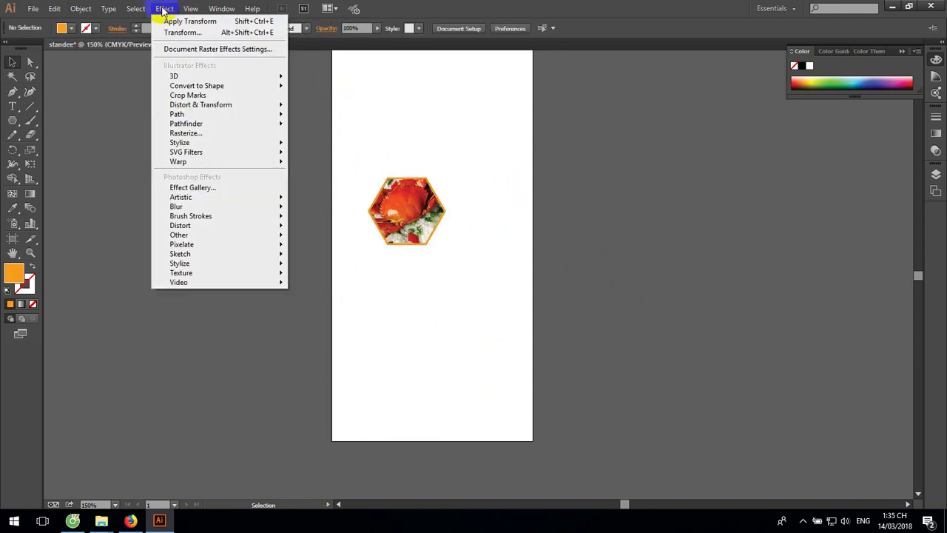
{"action": "left_click", "coordinate": [414, 203]}
{"action": "left_click", "coordinate": [164, 9]}
{"action": "mouse_move", "coordinate": [201, 105]}
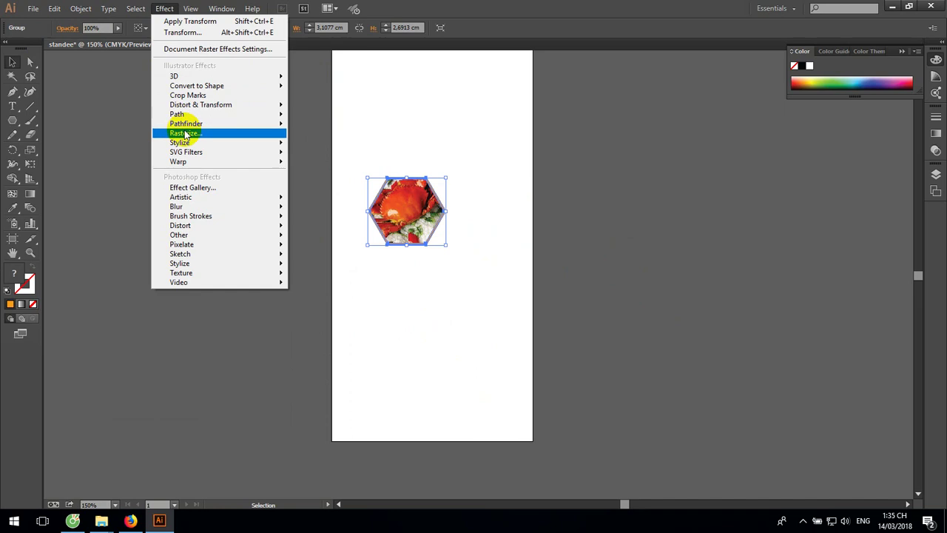
{"action": "left_click", "coordinate": [116, 146]}
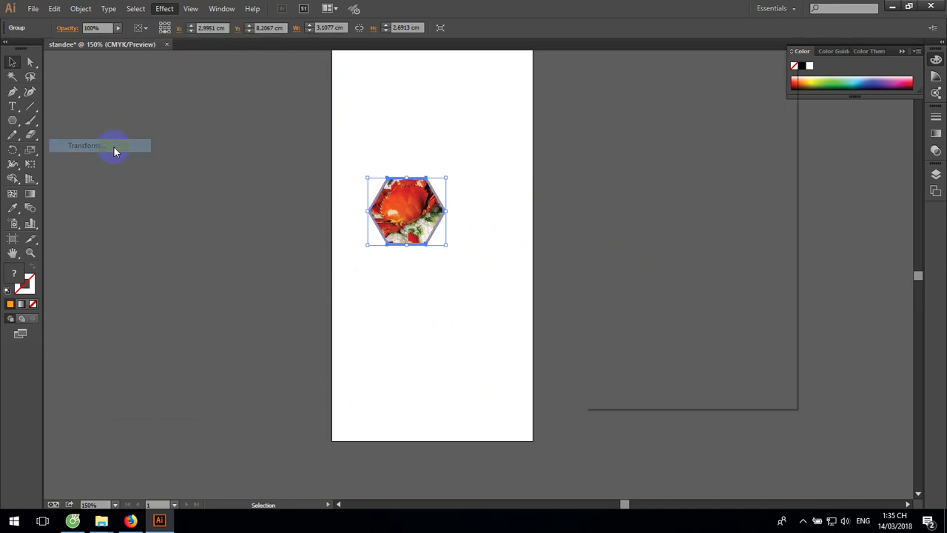
Apply the Transform effect with a 60° angle and the copy count, previewed and confirmed.
{"action": "left_click", "coordinate": [680, 244]}
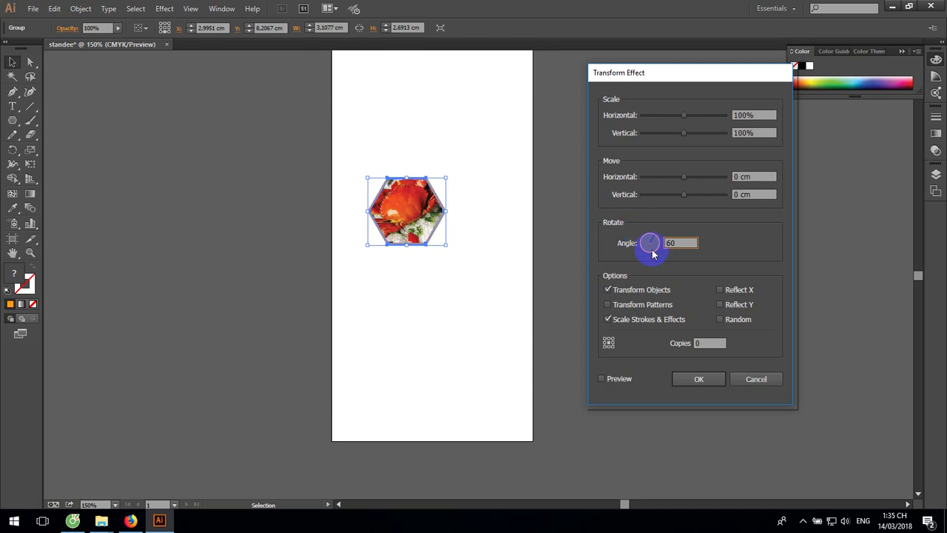
{"action": "left_click", "coordinate": [703, 343]}
{"action": "type", "text": "6"}
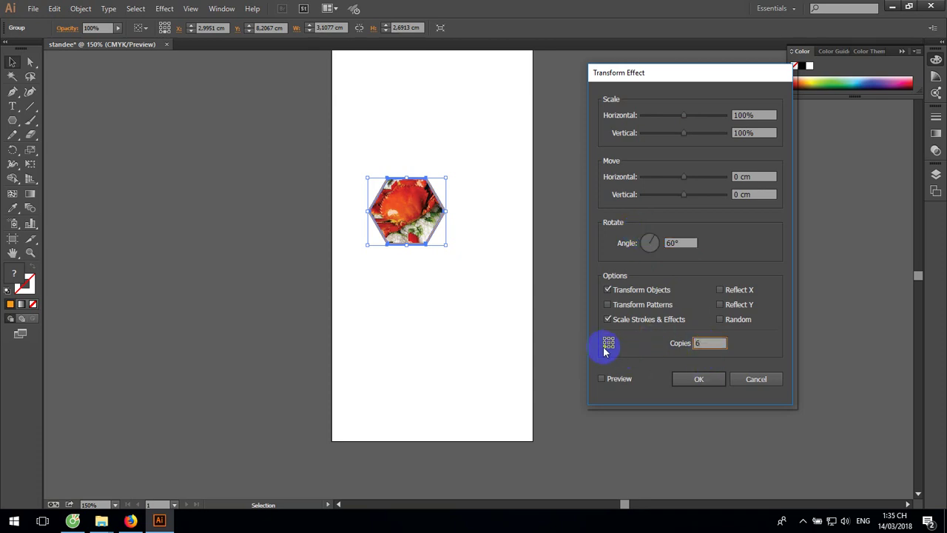
{"action": "left_click", "coordinate": [601, 379]}
{"action": "left_click", "coordinate": [701, 379]}
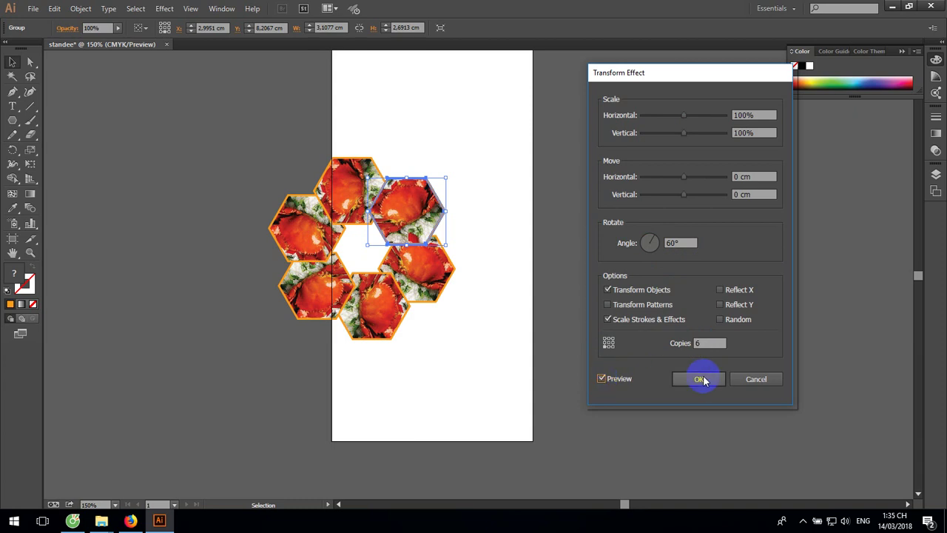
{"action": "left_click", "coordinate": [498, 309]}
Shift hexagons to close up the six-hexagon ring, then deselect.
{"action": "left_click_drag", "start_coordinate": [218, 135], "coordinate": [478, 368]}
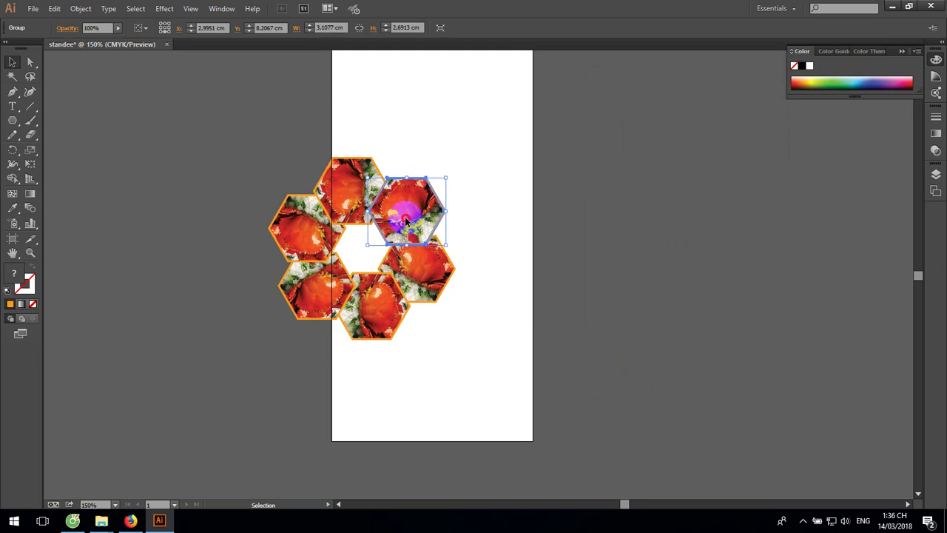
{"action": "left_click_drag", "start_coordinate": [401, 216], "coordinate": [491, 194]}
{"action": "left_click", "coordinate": [607, 267]}
{"action": "left_click", "coordinate": [680, 237]}
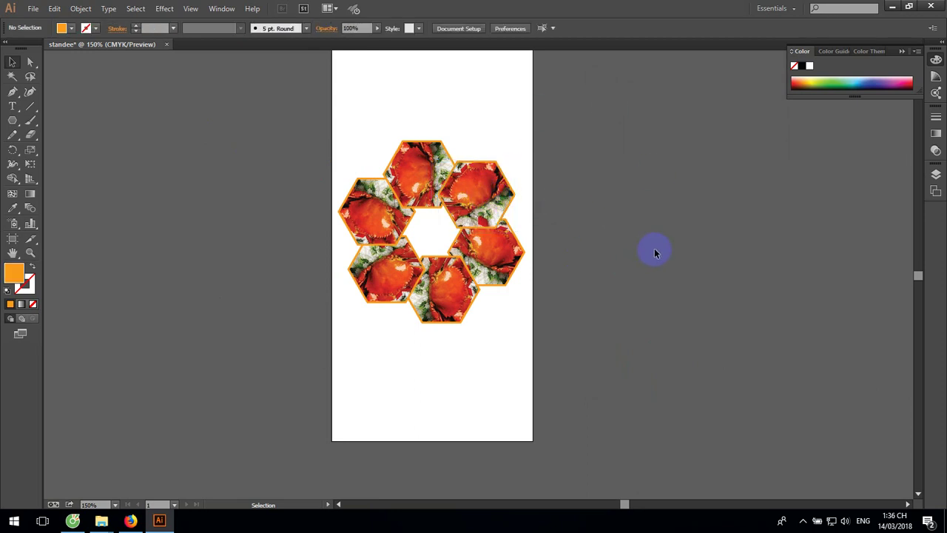
Zoom in on the hexagon ring and expand its transform effect with Object > Expand Appearance.
{"action": "key", "text": "z"}
{"action": "left_click_drag", "start_coordinate": [293, 115], "coordinate": [653, 407]}
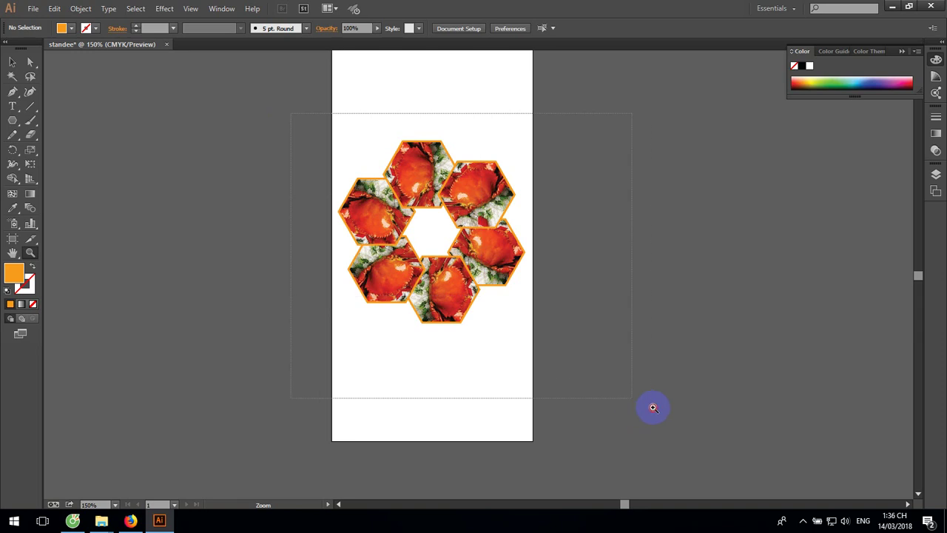
{"action": "left_click_drag", "start_coordinate": [662, 256], "coordinate": [670, 301]}
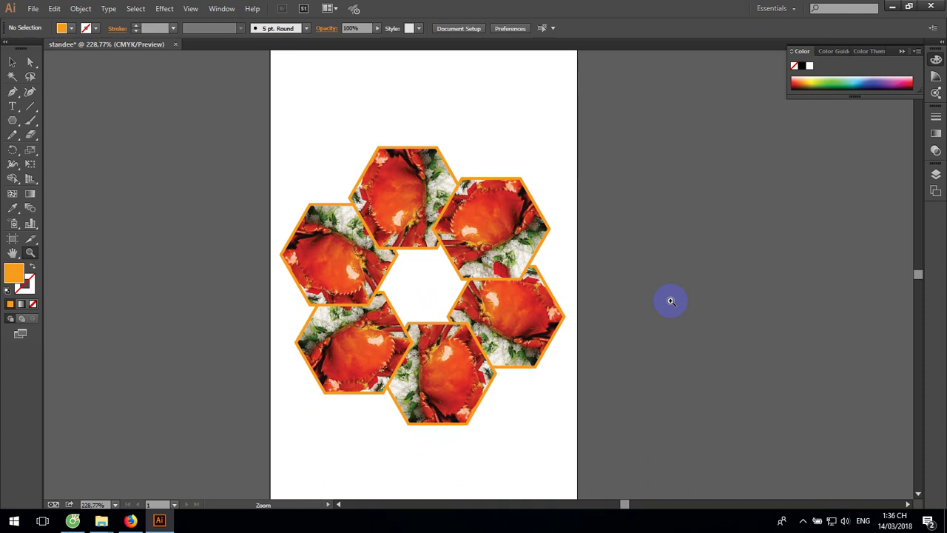
{"action": "left_click", "coordinate": [12, 61]}
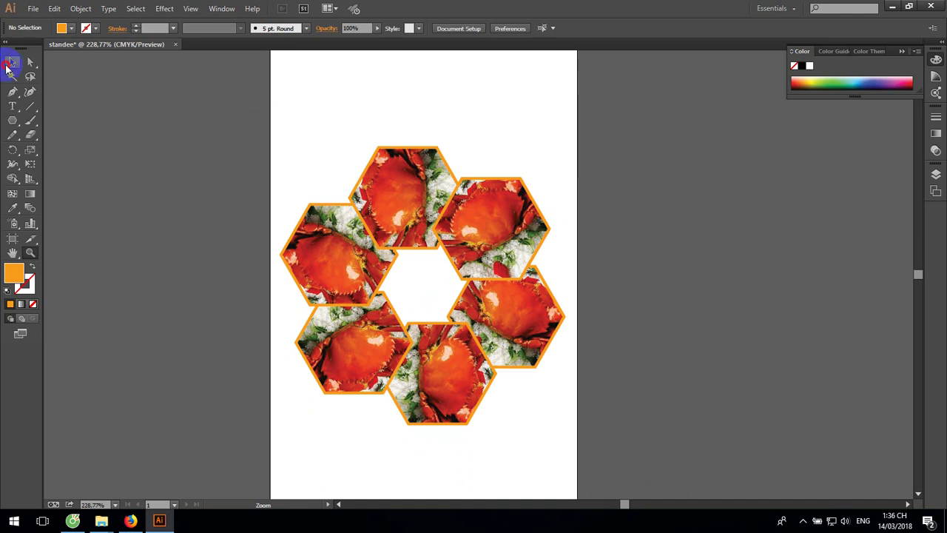
{"action": "left_click", "coordinate": [530, 235]}
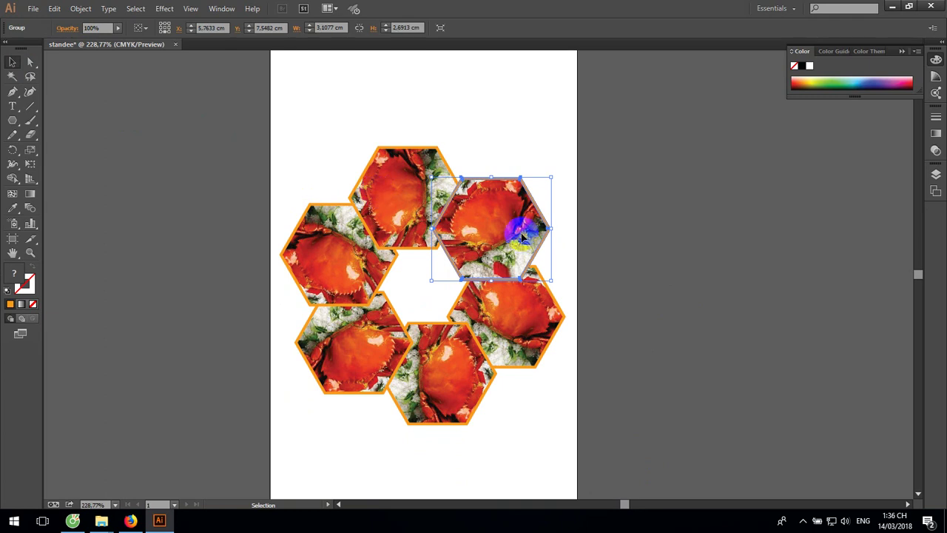
{"action": "left_click", "coordinate": [82, 9]}
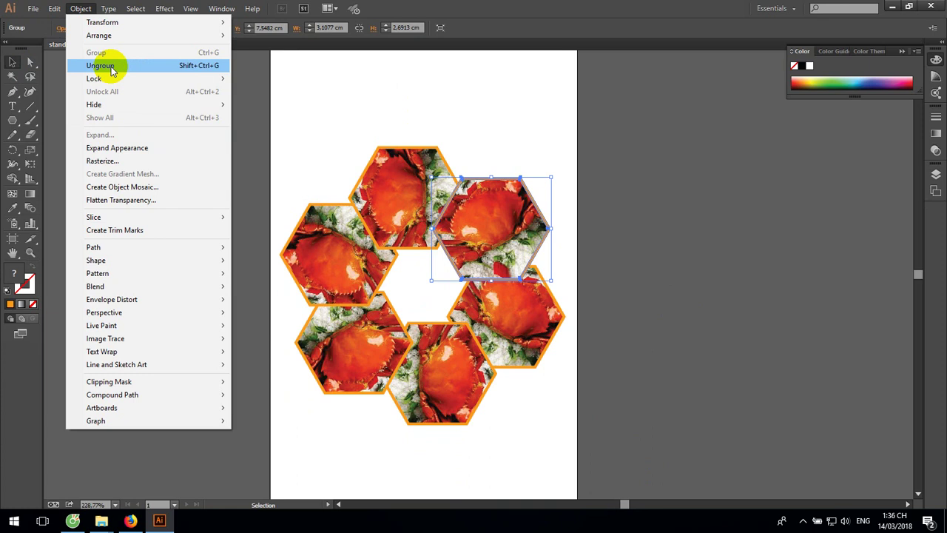
{"action": "left_click", "coordinate": [117, 149]}
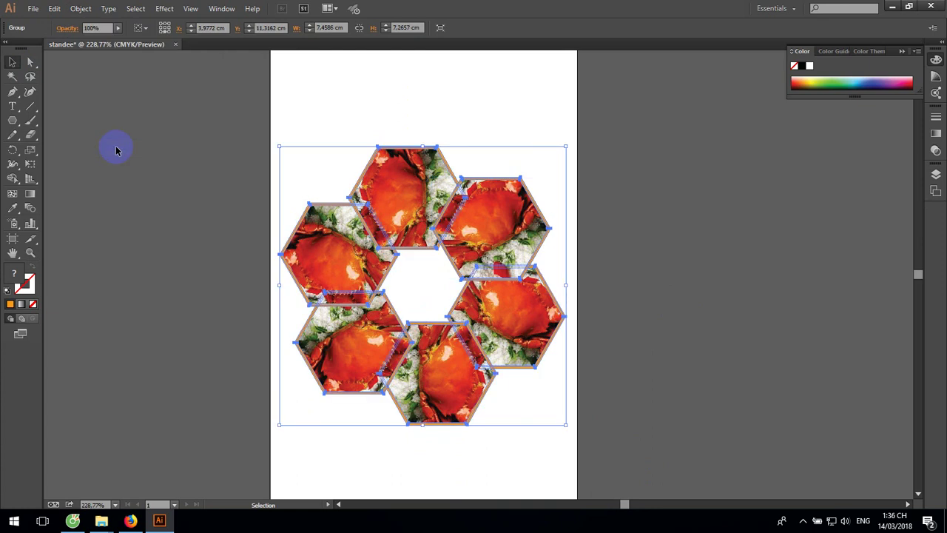
{"action": "left_click", "coordinate": [501, 78]}
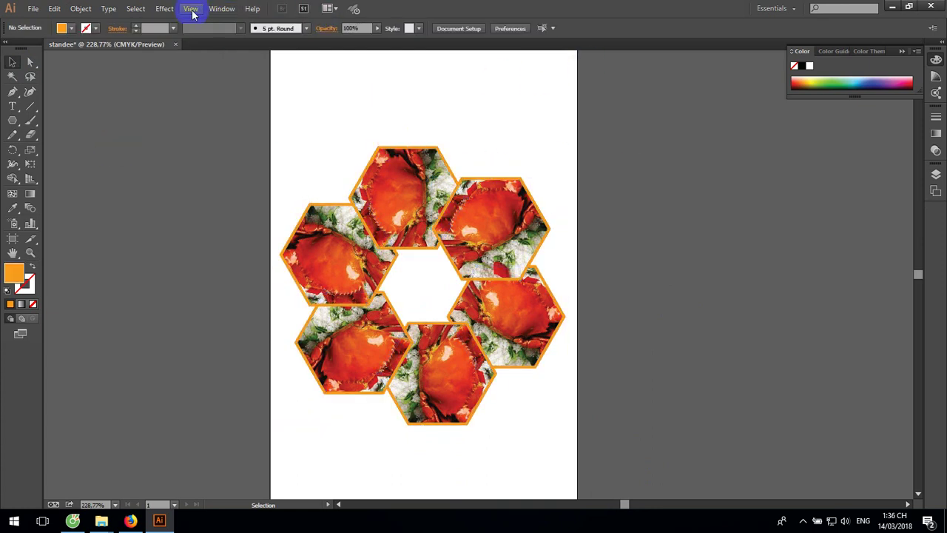
Show the Links panel and enlarge it so all linked cua bien.jpg entries are visible.
{"action": "left_click", "coordinate": [221, 9]}
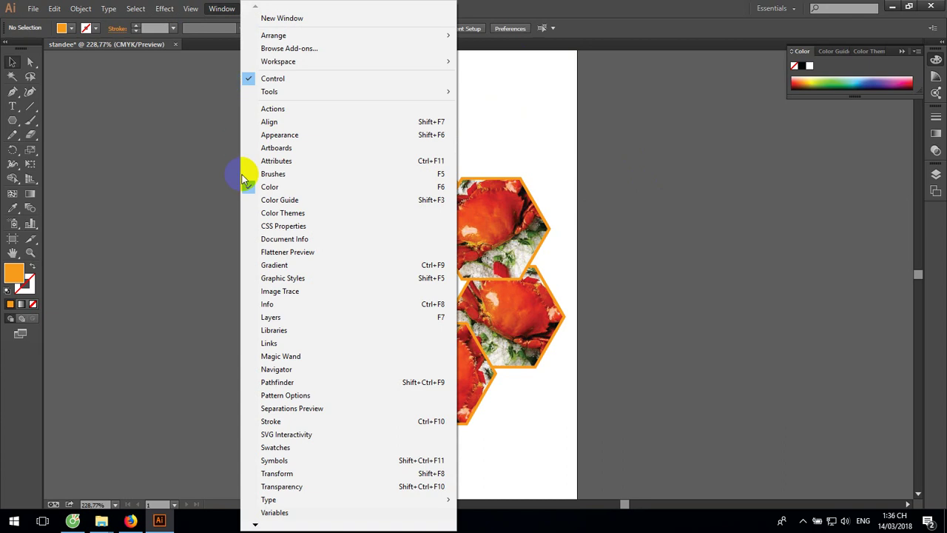
{"action": "left_click", "coordinate": [281, 343]}
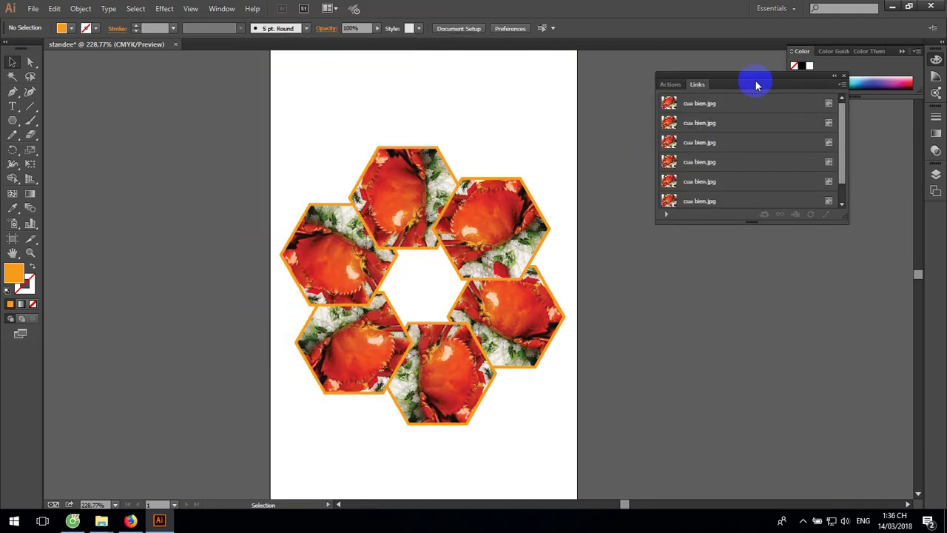
{"action": "left_click_drag", "start_coordinate": [757, 86], "coordinate": [701, 85]}
{"action": "mouse_move", "coordinate": [789, 220]}
{"action": "left_mouse_down"}
{"action": "mouse_move", "coordinate": [853, 353]}
{"action": "mouse_move", "coordinate": [833, 331]}
{"action": "left_mouse_up"}
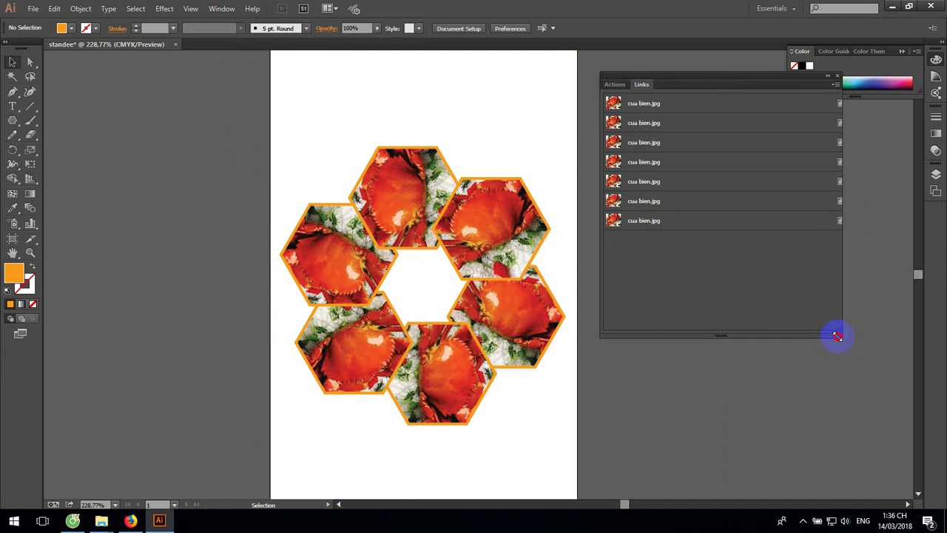
Relink the second cua bien.jpg entry to the ca cua photo.
{"action": "left_click", "coordinate": [725, 123]}
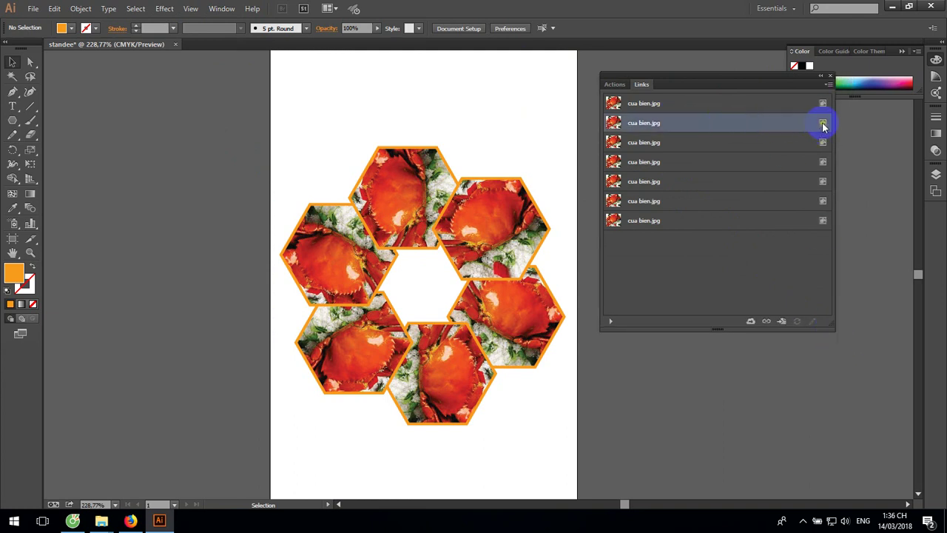
{"action": "left_click", "coordinate": [828, 83]}
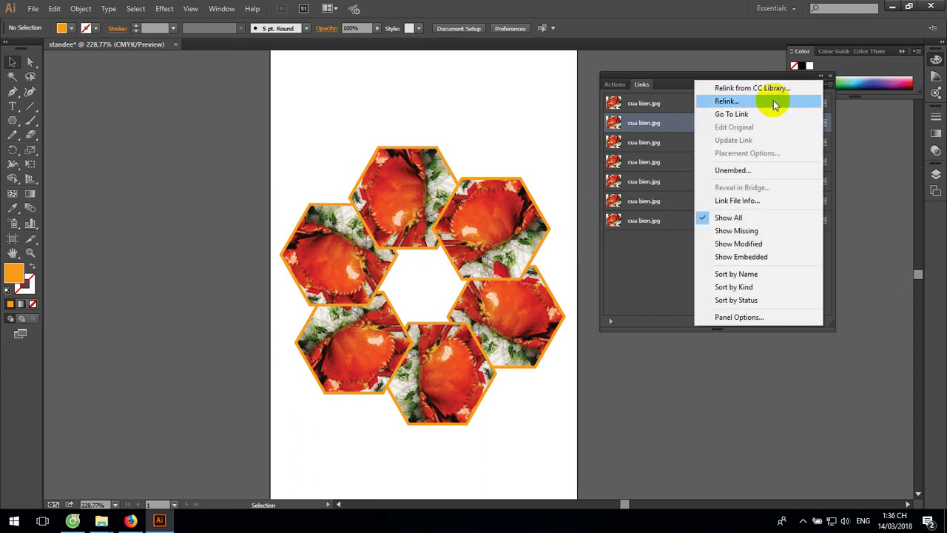
{"action": "left_click", "coordinate": [774, 104]}
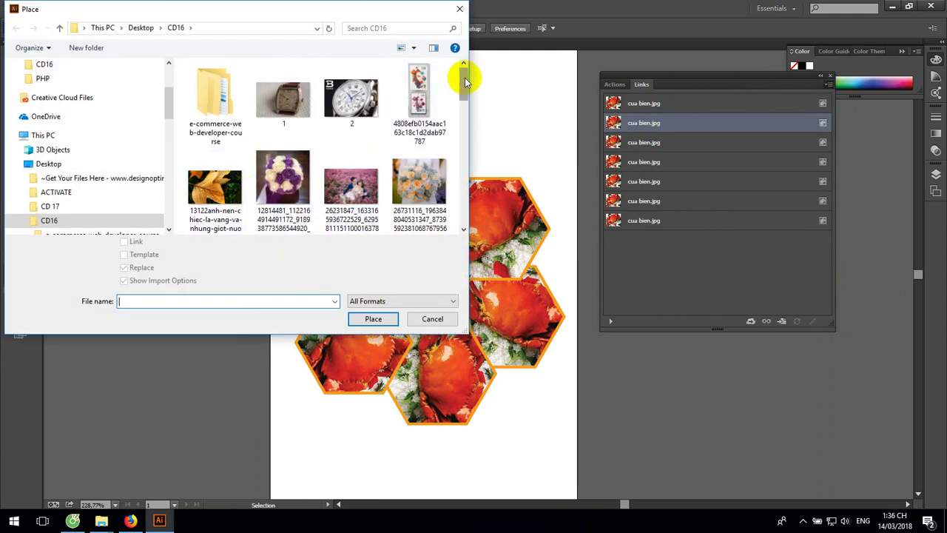
{"action": "left_click_drag", "start_coordinate": [461, 78], "coordinate": [466, 121]}
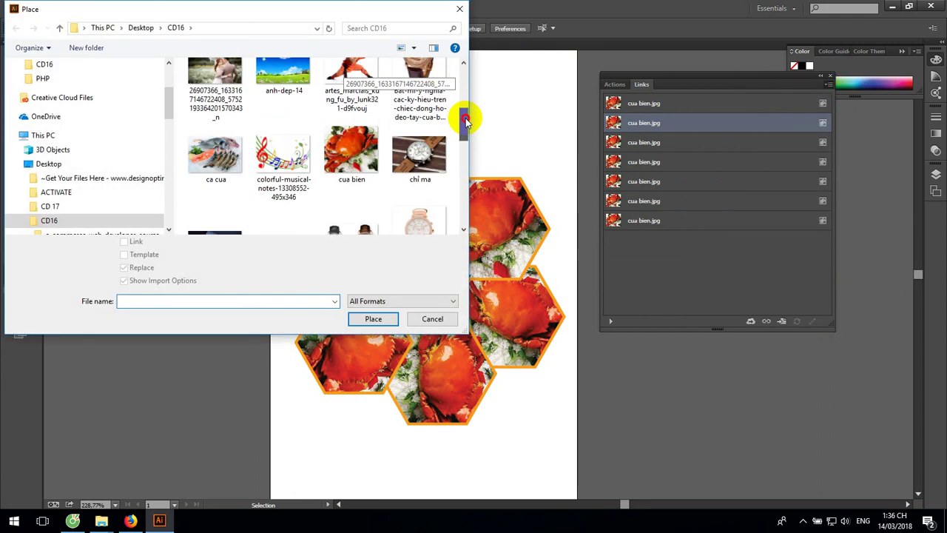
{"action": "double_click", "coordinate": [214, 154]}
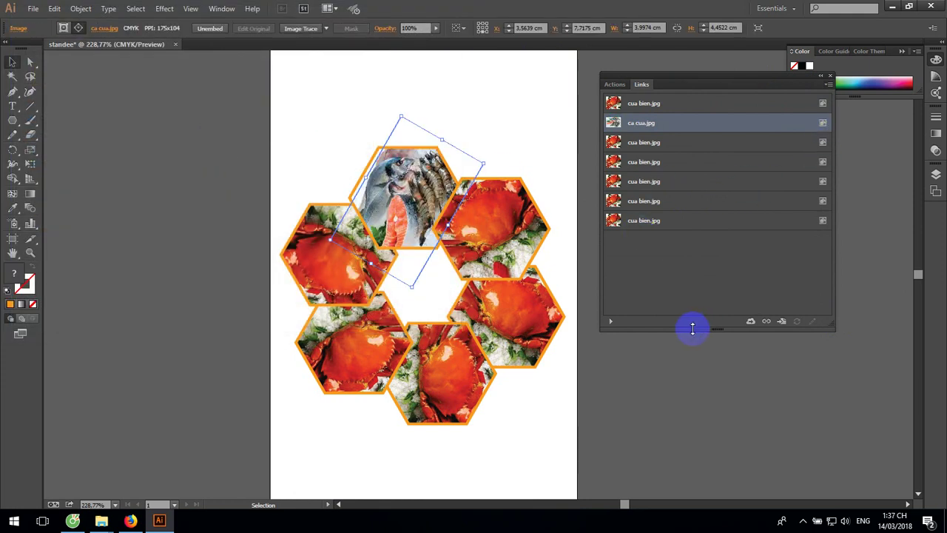
Relink the third cua bien.jpg entry to the hau bien oyster photo.
{"action": "left_click", "coordinate": [823, 143]}
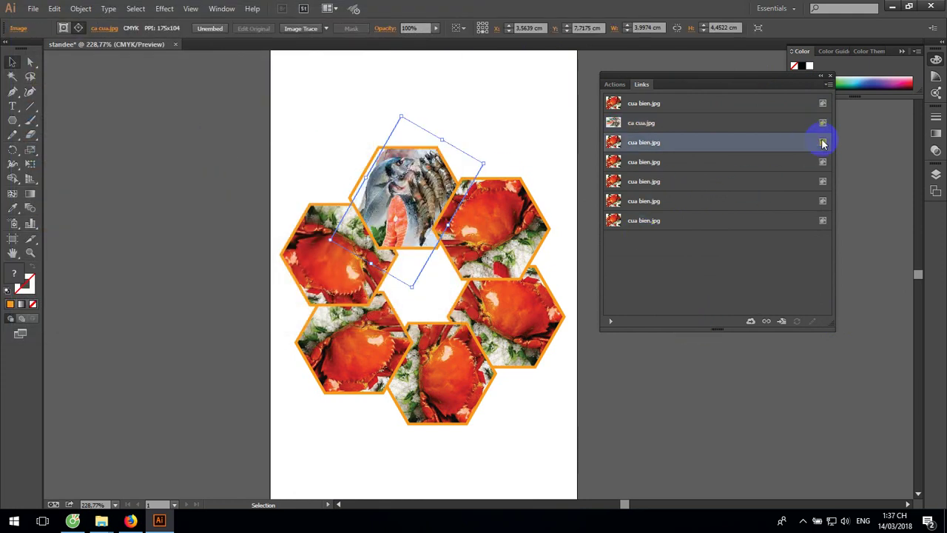
{"action": "left_click", "coordinate": [823, 84]}
{"action": "left_click", "coordinate": [623, 150]}
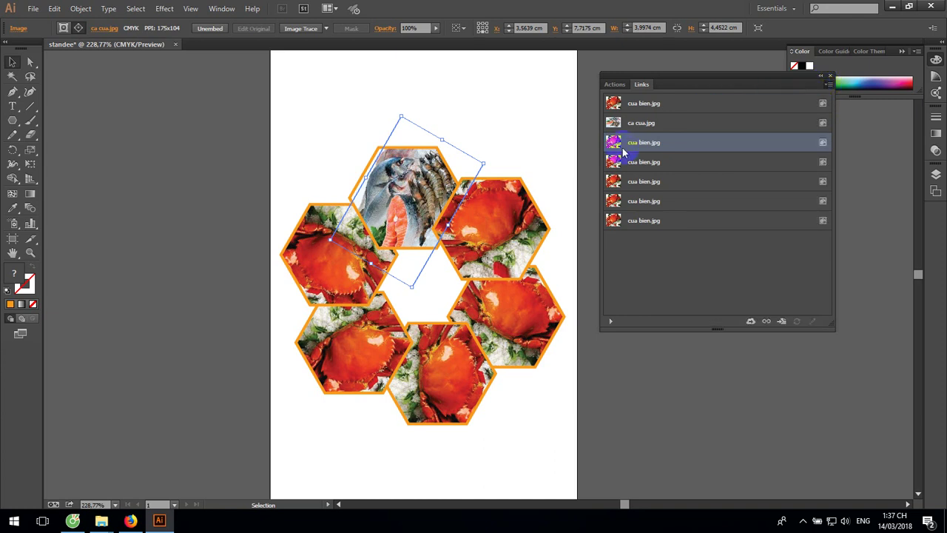
{"action": "left_click_drag", "start_coordinate": [461, 84], "coordinate": [465, 187]}
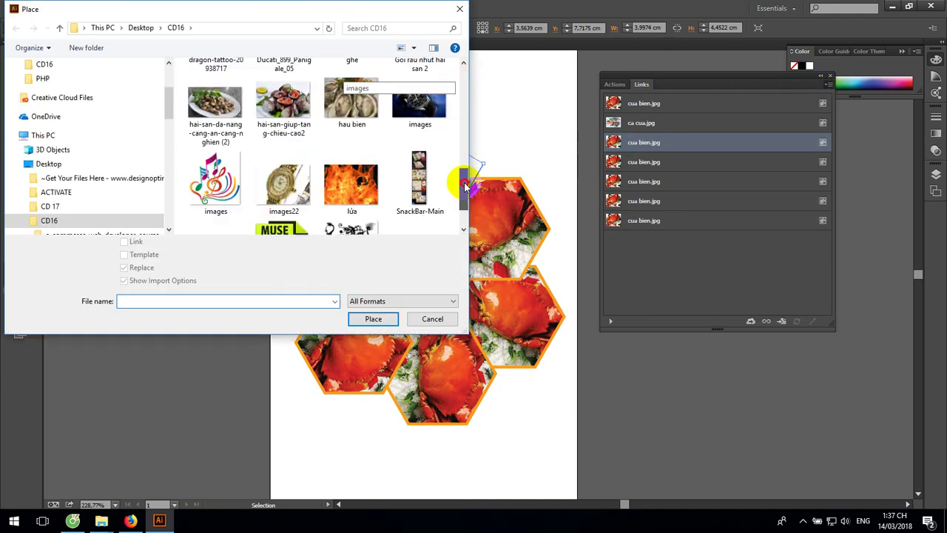
{"action": "double_click", "coordinate": [357, 105]}
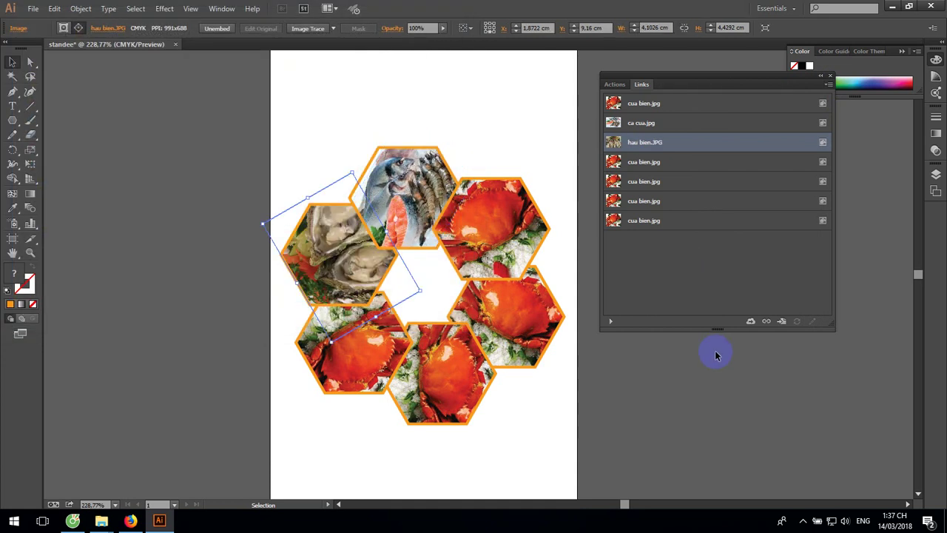
Relink the fourth cua bien.jpg entry to the hai-san-giup-tang-chieu-cao2 shellfish photo.
{"action": "left_click", "coordinate": [823, 162]}
{"action": "left_click", "coordinate": [827, 84]}
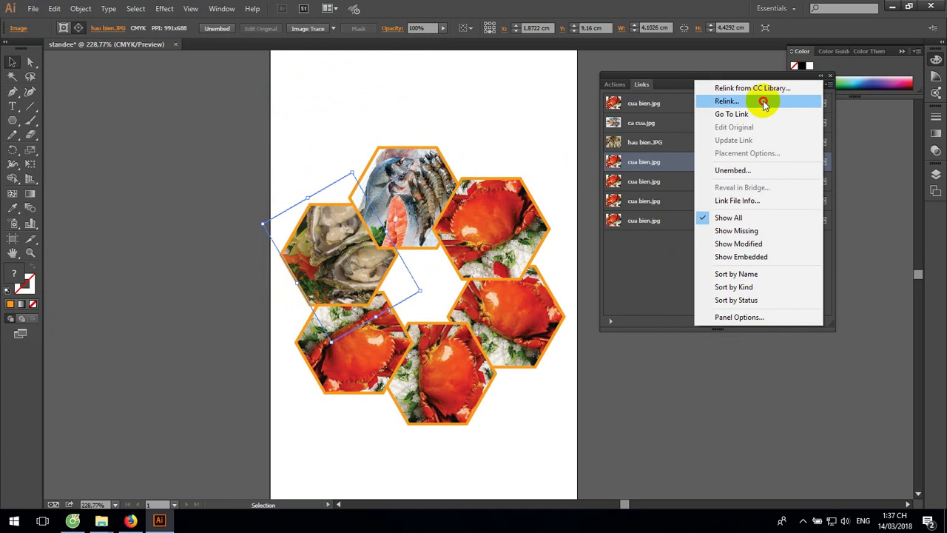
{"action": "left_click", "coordinate": [763, 102]}
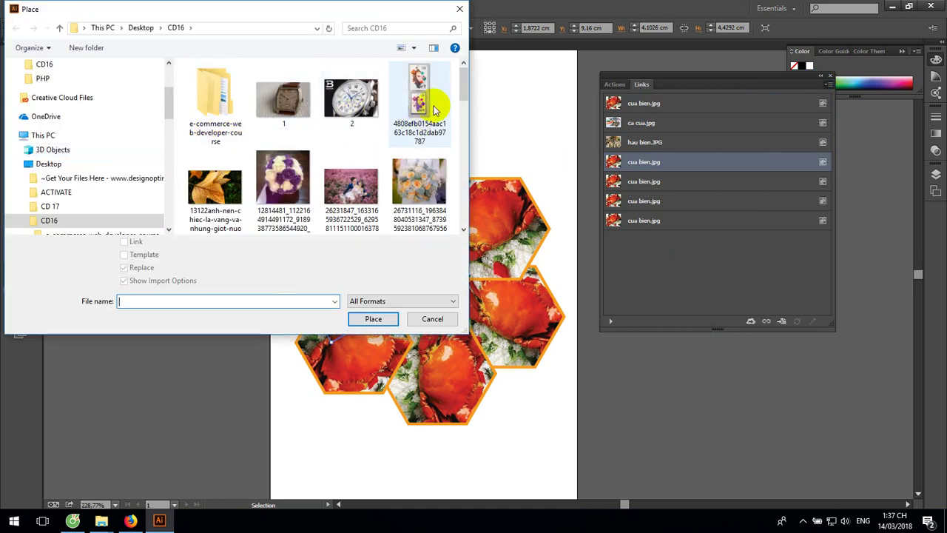
{"action": "left_click_drag", "start_coordinate": [464, 84], "coordinate": [468, 169]}
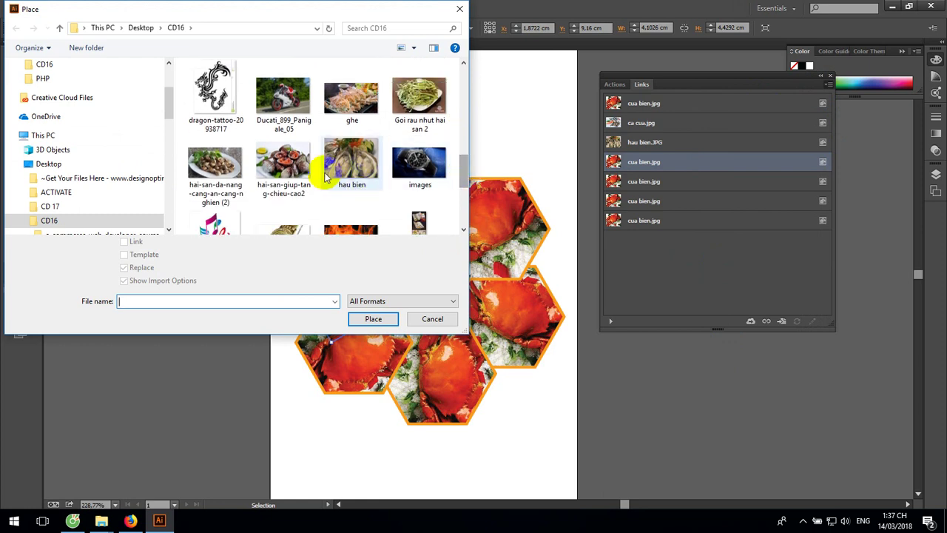
{"action": "left_click", "coordinate": [283, 167]}
{"action": "left_click", "coordinate": [364, 320]}
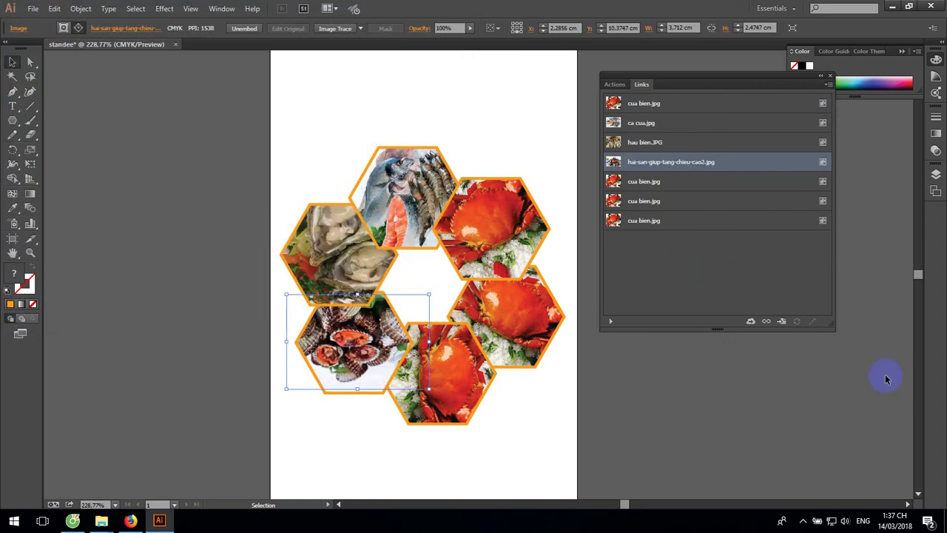
Relink the next cua bien.jpg entry to the ghe.jpg photo.
{"action": "left_click", "coordinate": [825, 185]}
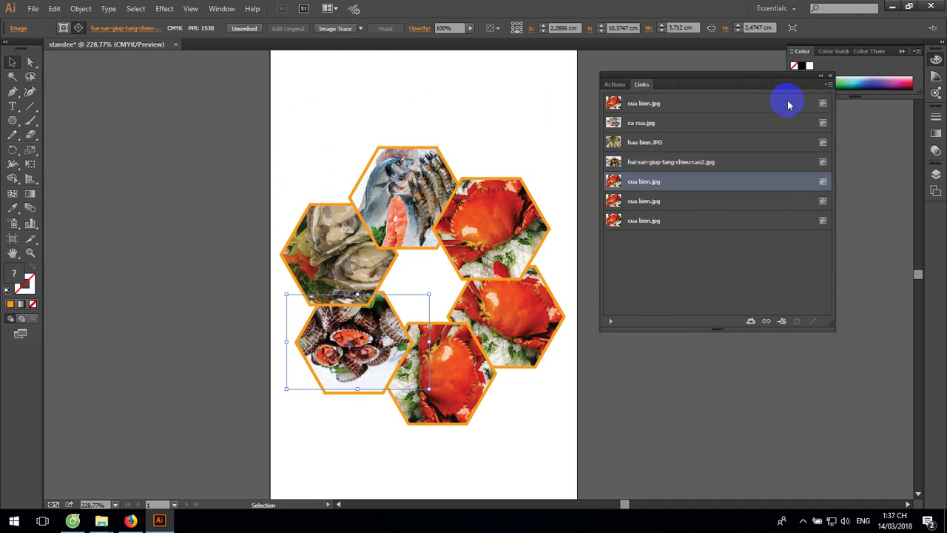
{"action": "left_click", "coordinate": [827, 84]}
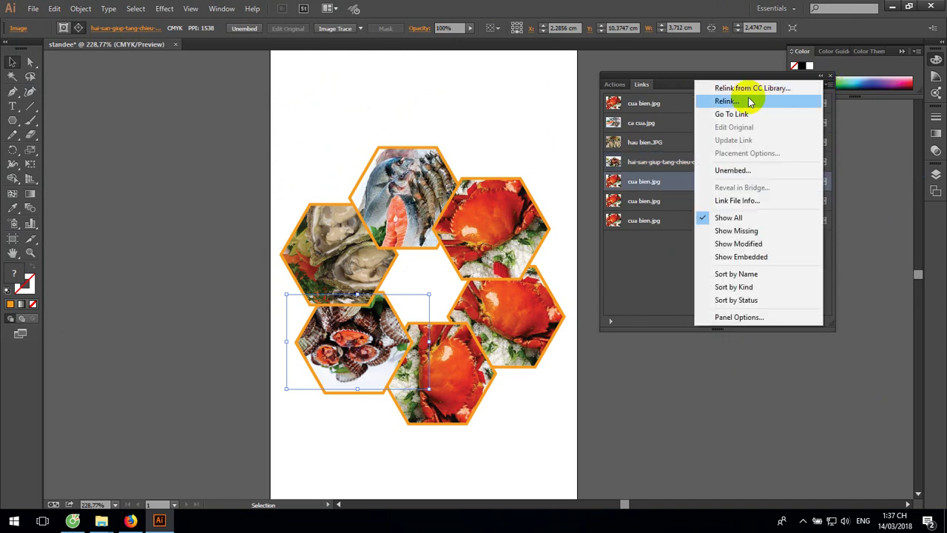
{"action": "left_click", "coordinate": [750, 102]}
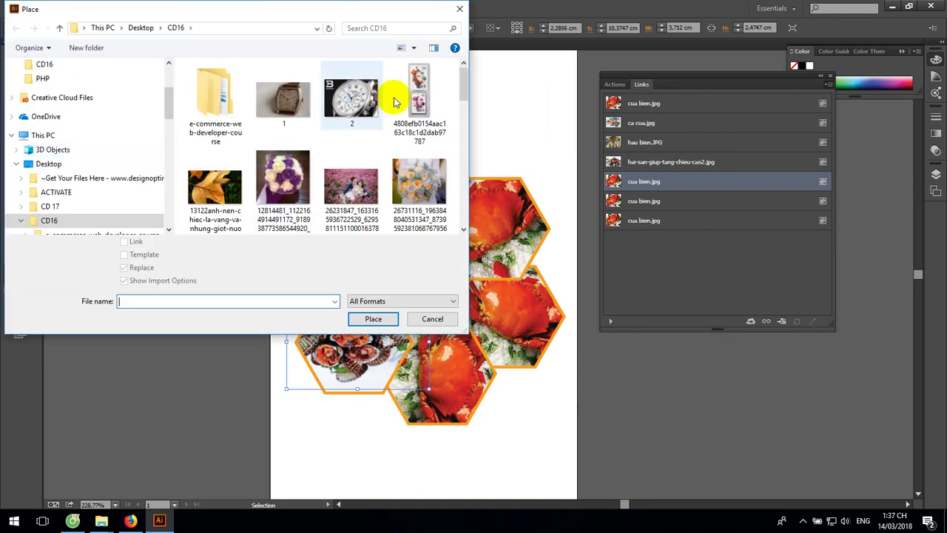
{"action": "left_click_drag", "start_coordinate": [463, 84], "coordinate": [461, 169]}
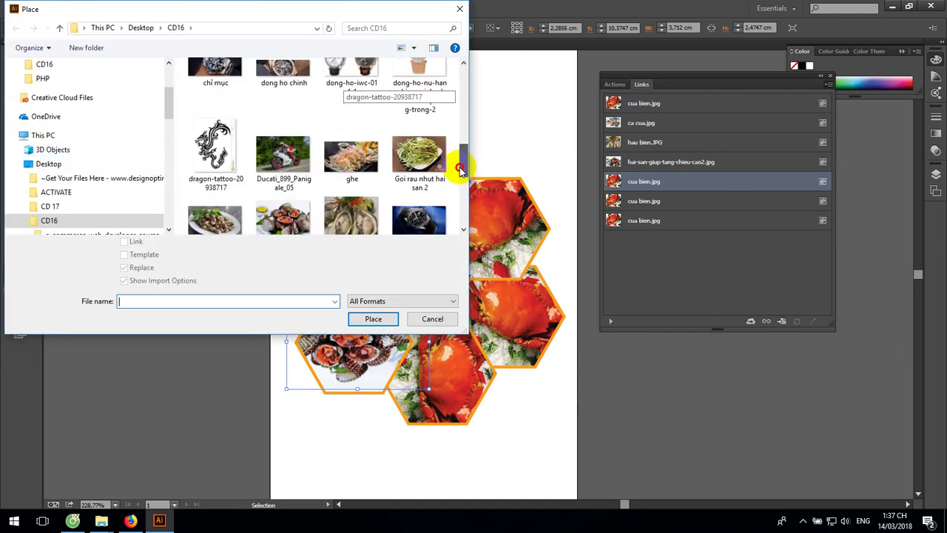
{"action": "double_click", "coordinate": [359, 142]}
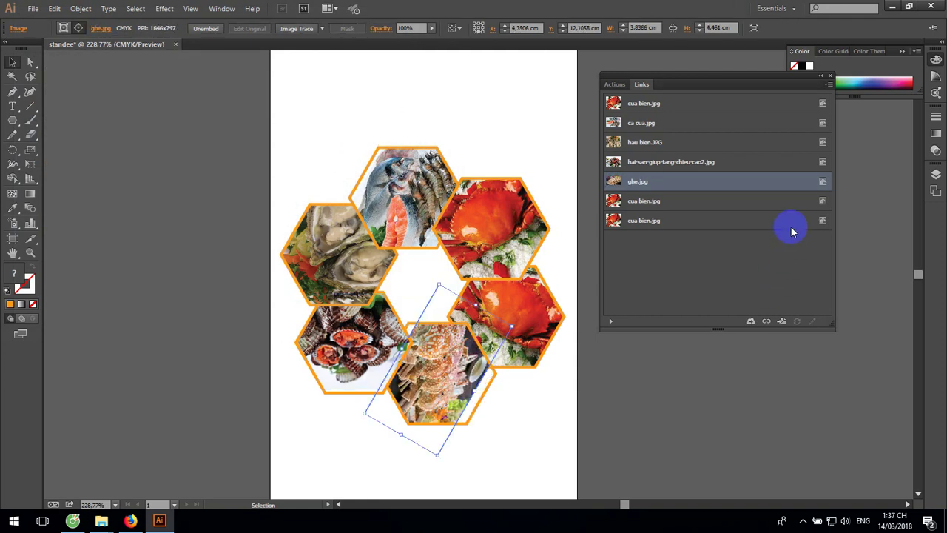
Relink another cua bien.jpg entry to the tom hum.jpg lobster photo and close the Links panel.
{"action": "left_click", "coordinate": [822, 203]}
{"action": "left_click", "coordinate": [828, 84]}
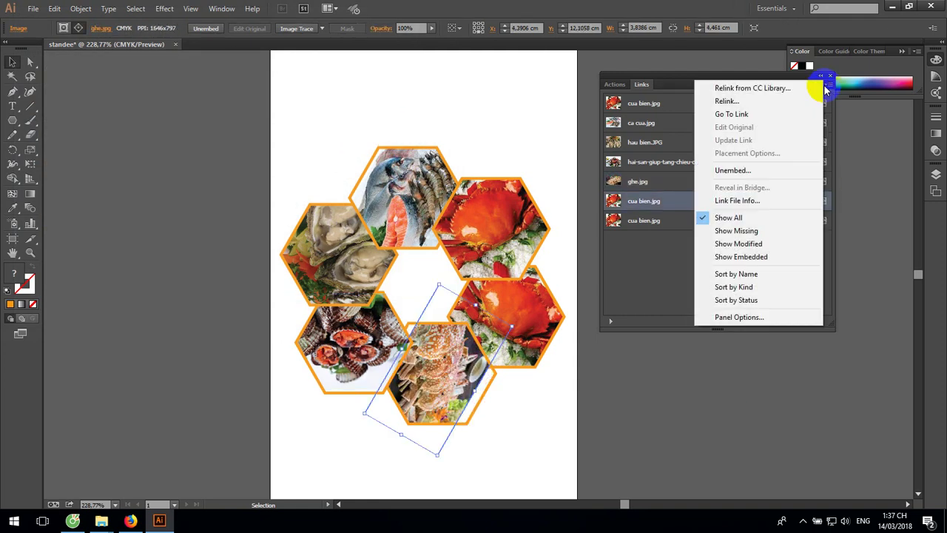
{"action": "left_click", "coordinate": [770, 102]}
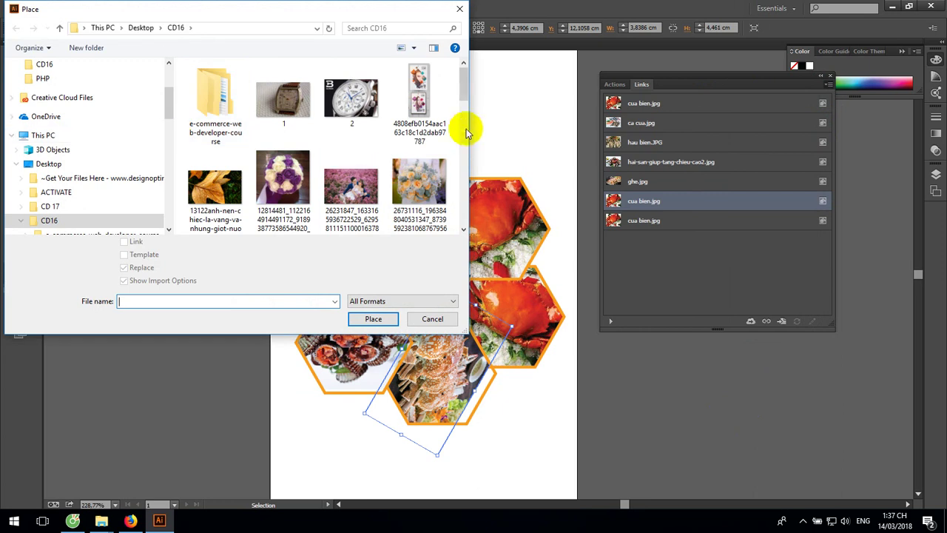
{"action": "left_click_drag", "start_coordinate": [464, 93], "coordinate": [455, 233]}
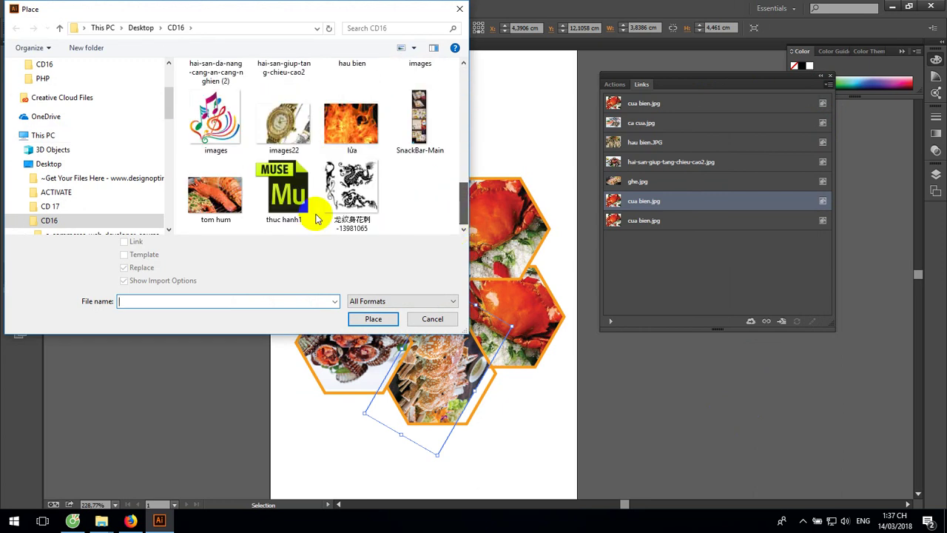
{"action": "double_click", "coordinate": [215, 197]}
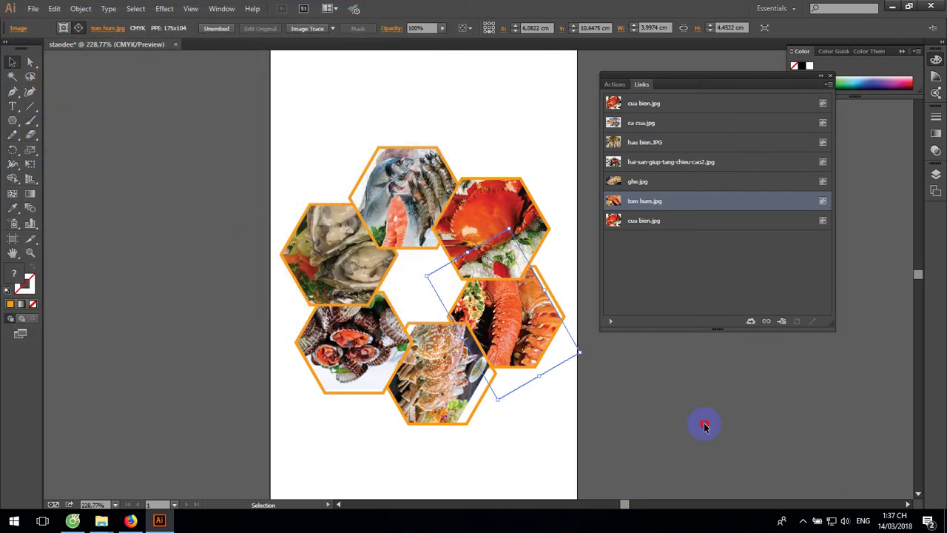
{"action": "left_click", "coordinate": [704, 423]}
{"action": "left_click", "coordinate": [830, 76]}
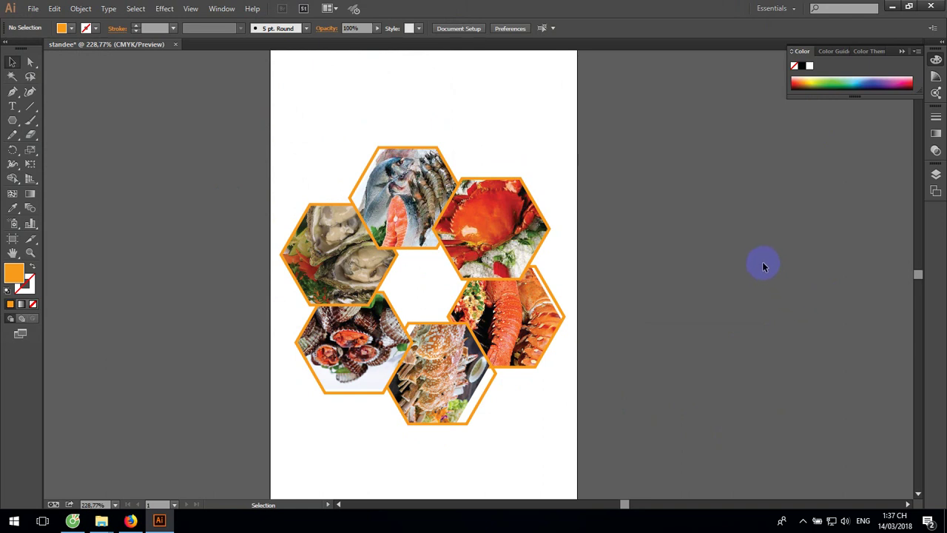
Undo the last change so the six-photo hexagon ring sits slightly higher.
{"action": "key", "text": "ctrl+z"}
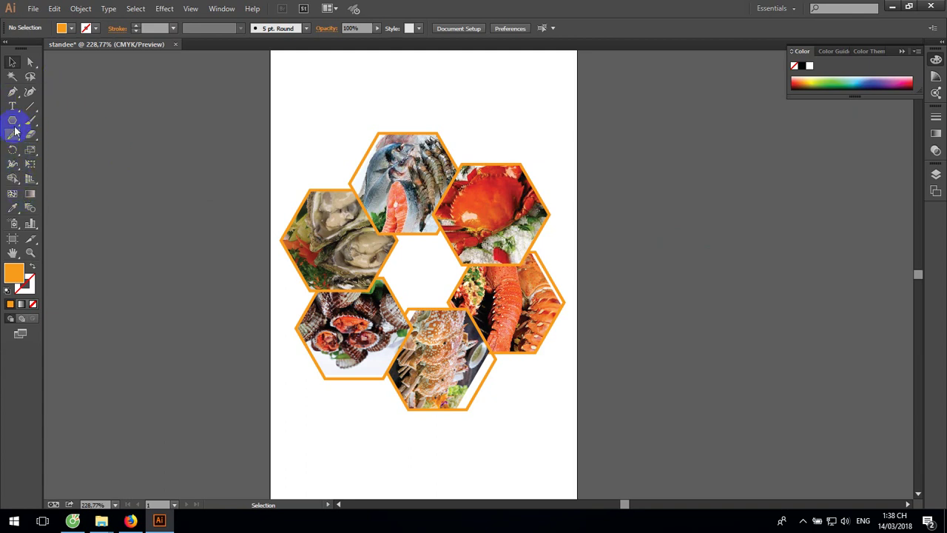
Draw an orange rectangle over the artboard and move it up to the page top.
{"action": "left_click_drag", "start_coordinate": [12, 120], "coordinate": [56, 121]}
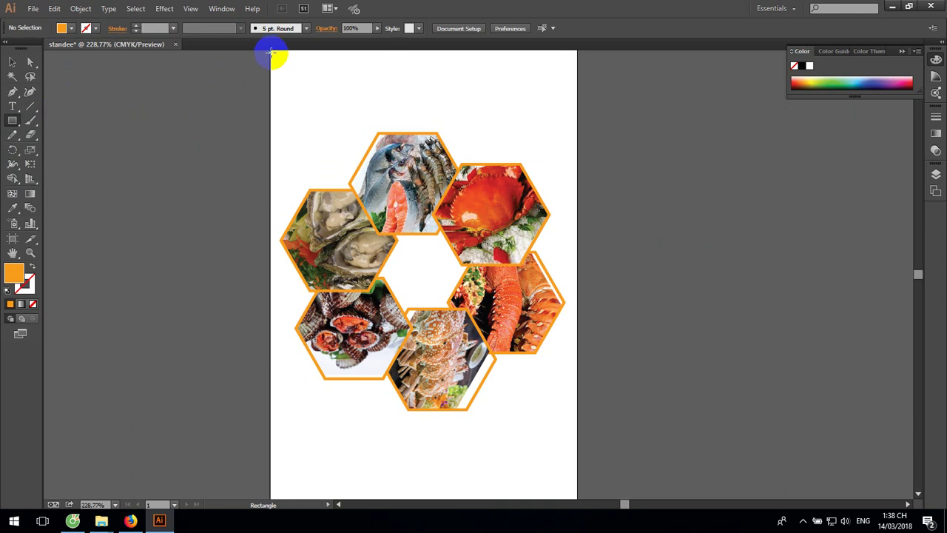
{"action": "mouse_move", "coordinate": [272, 52]}
{"action": "left_mouse_down"}
{"action": "mouse_move", "coordinate": [575, 498]}
{"action": "mouse_move", "coordinate": [577, 474]}
{"action": "left_mouse_up"}
{"action": "scroll", "coordinate": [655, 305], "scroll_direction": "up", "scroll_amount": 5}
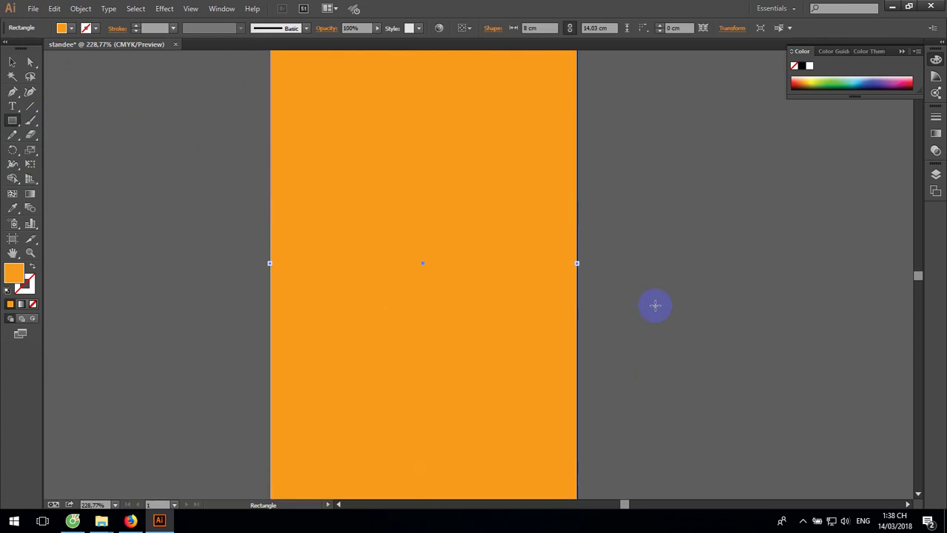
{"action": "scroll", "coordinate": [655, 305], "scroll_direction": "up", "scroll_amount": 3}
{"action": "scroll", "coordinate": [655, 303], "scroll_direction": "up", "scroll_amount": 2}
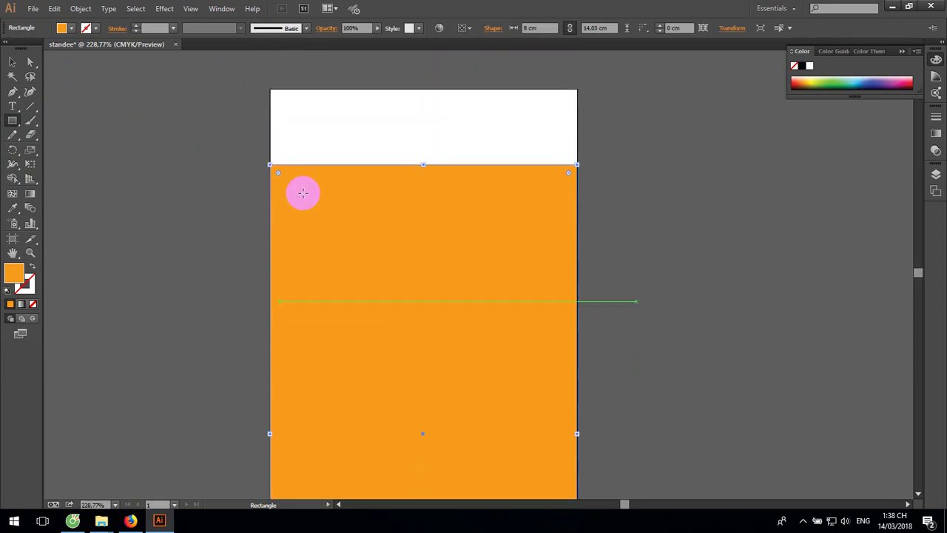
{"action": "left_click", "coordinate": [12, 63]}
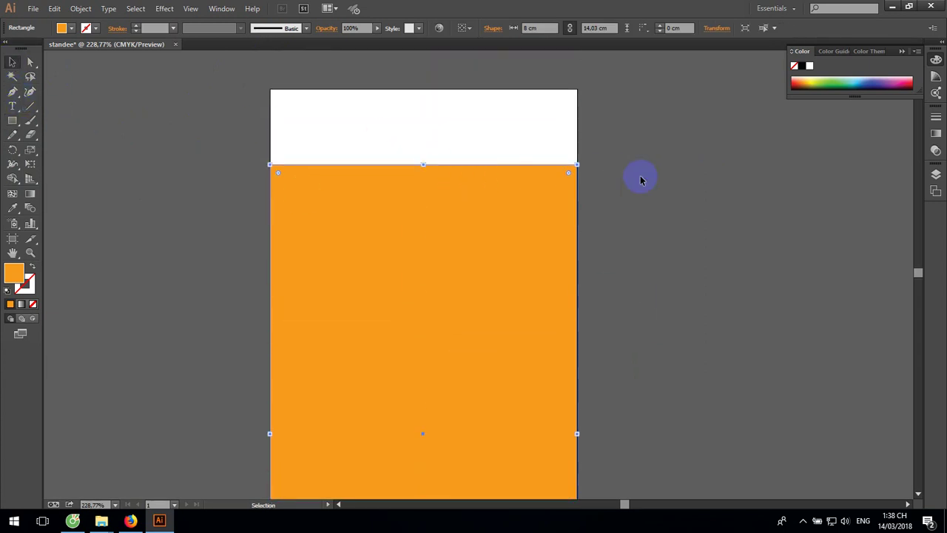
{"action": "left_click", "coordinate": [461, 215]}
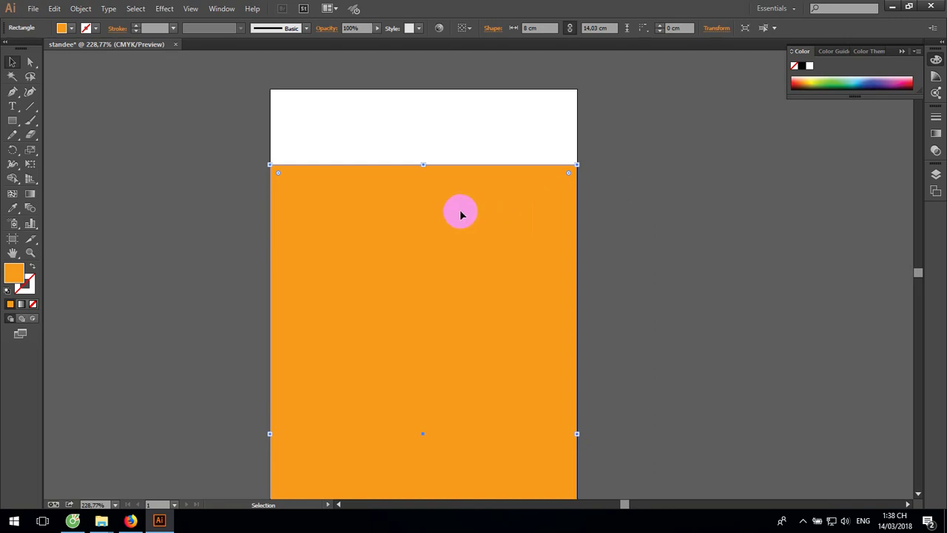
{"action": "left_click_drag", "start_coordinate": [461, 215], "coordinate": [460, 139]}
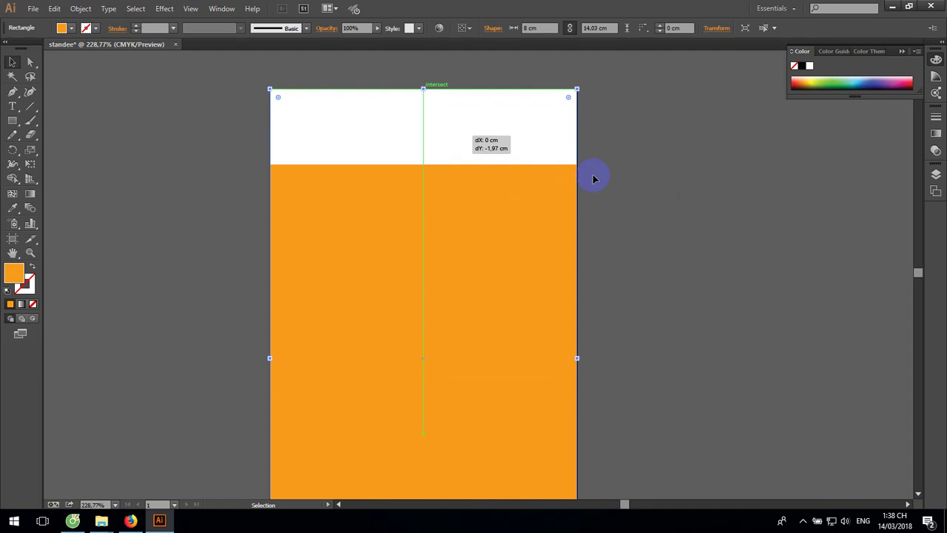
Set the rectangle's height to 16 cm while keeping its 8 cm width.
{"action": "scroll", "coordinate": [716, 248], "scroll_direction": "down", "scroll_amount": 1}
{"action": "scroll", "coordinate": [716, 248], "scroll_direction": "down", "scroll_amount": 2}
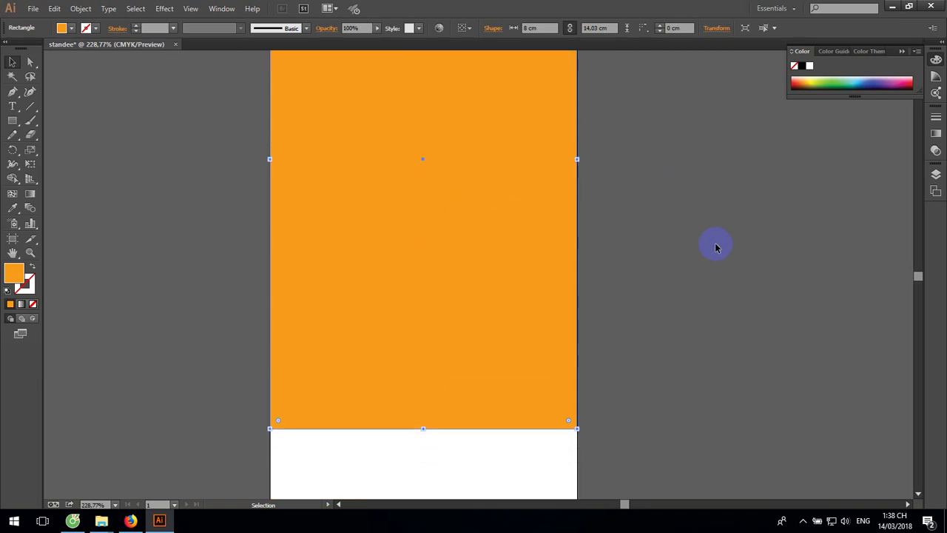
{"action": "scroll", "coordinate": [717, 248], "scroll_direction": "down", "scroll_amount": 1}
{"action": "left_click", "coordinate": [615, 29]}
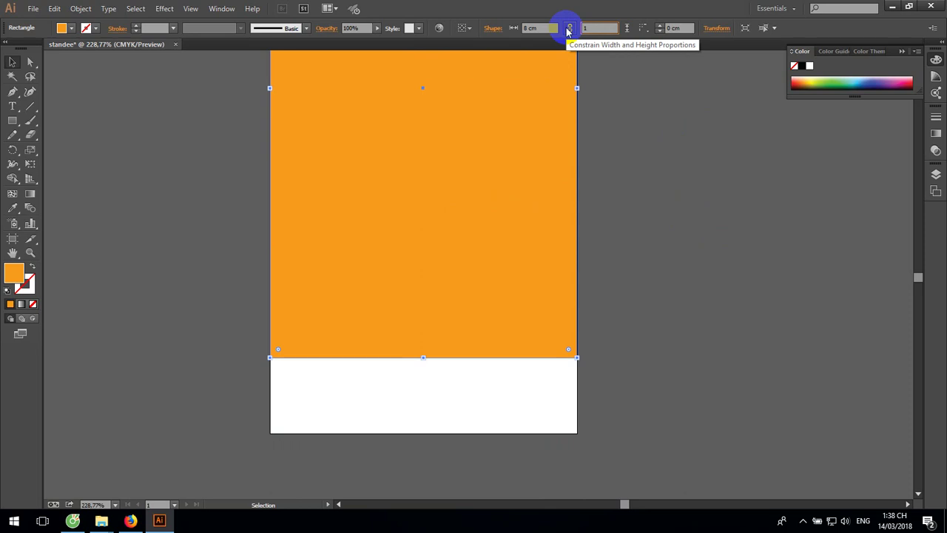
{"action": "type", "text": "6"}
{"action": "key", "text": "Return"}
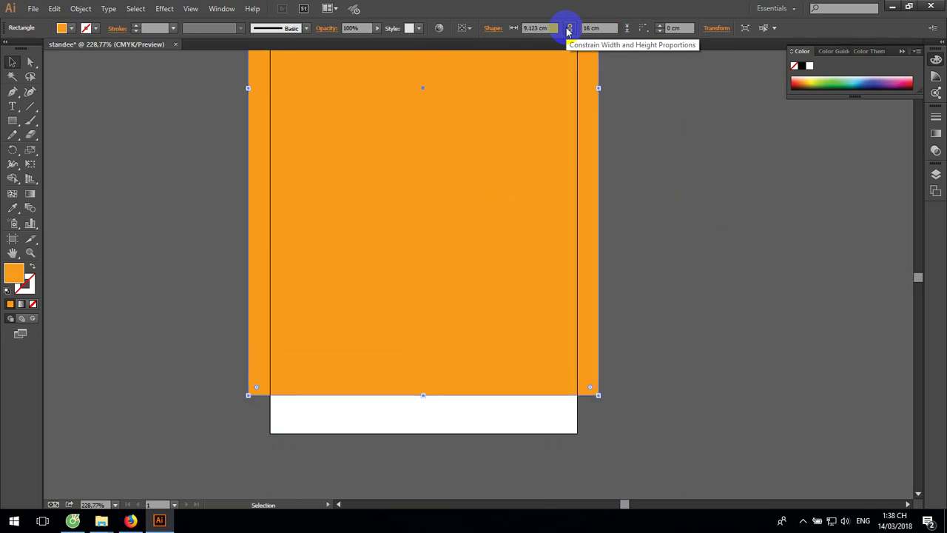
{"action": "key", "text": "ctrl+z"}
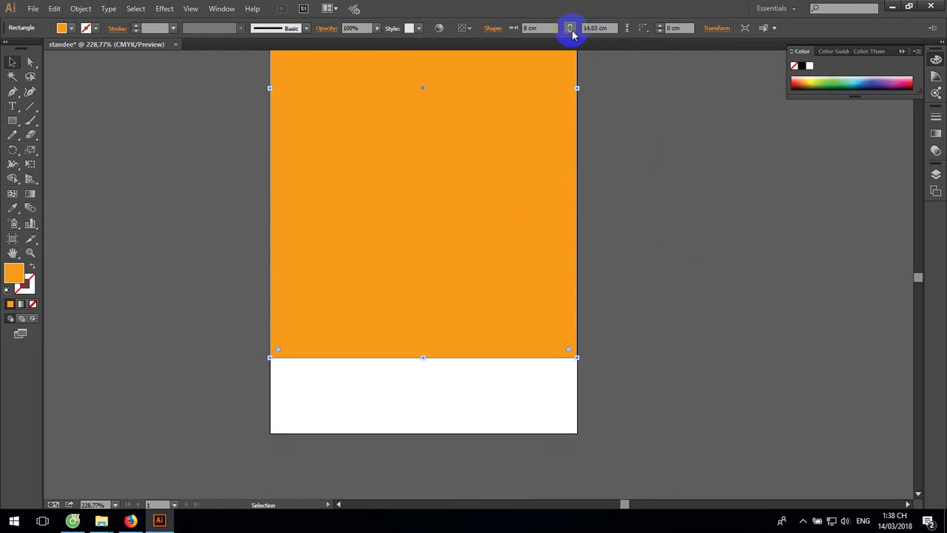
{"action": "left_click", "coordinate": [614, 28]}
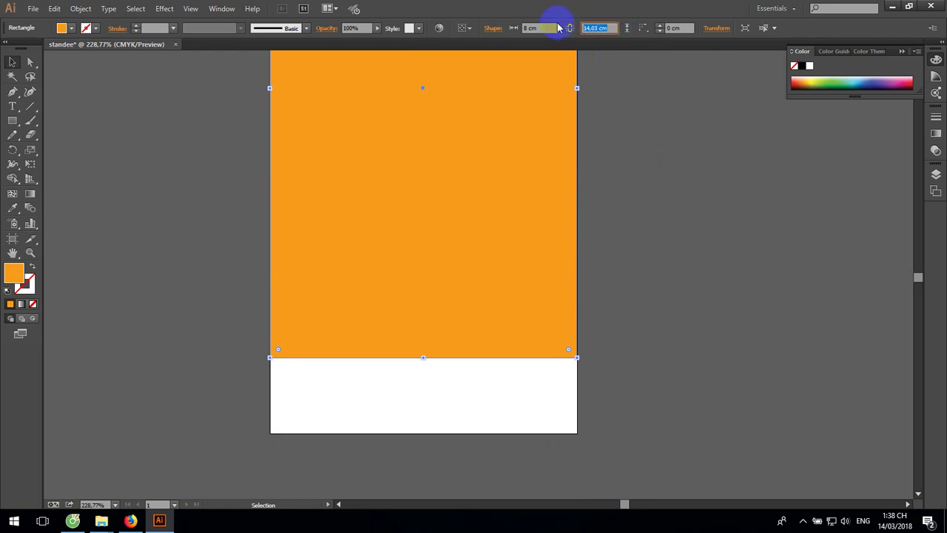
{"action": "key", "text": "BackSpace"}
{"action": "type", "text": "16"}
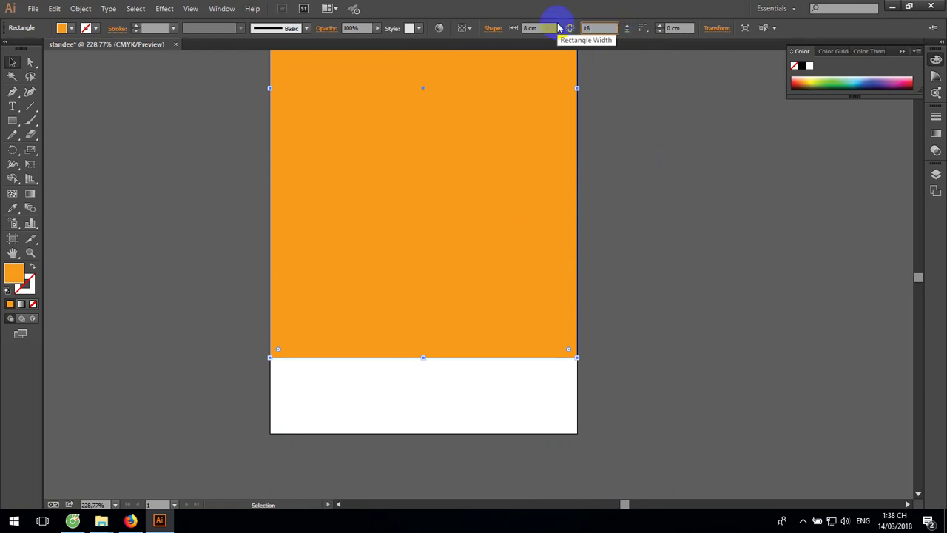
{"action": "key", "text": "Return"}
{"action": "scroll", "coordinate": [716, 214], "scroll_direction": "up", "scroll_amount": 2}
{"action": "scroll", "coordinate": [716, 214], "scroll_direction": "up", "scroll_amount": 3}
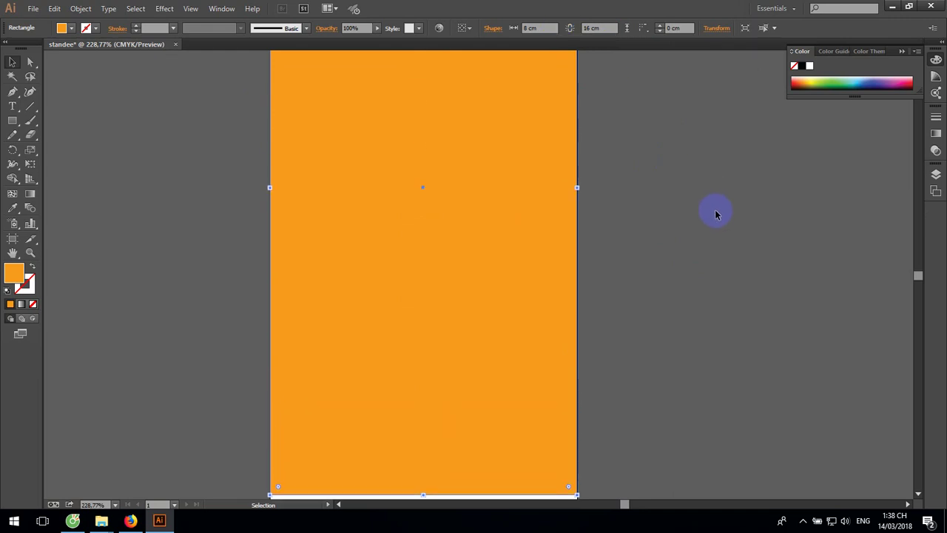
{"action": "scroll", "coordinate": [715, 215], "scroll_direction": "up", "scroll_amount": 3}
{"action": "scroll", "coordinate": [715, 214], "scroll_direction": "up", "scroll_amount": 2}
Align the orange rectangle with the standee page and send it behind the hexagon photos.
{"action": "key", "text": "ctrl+minus"}
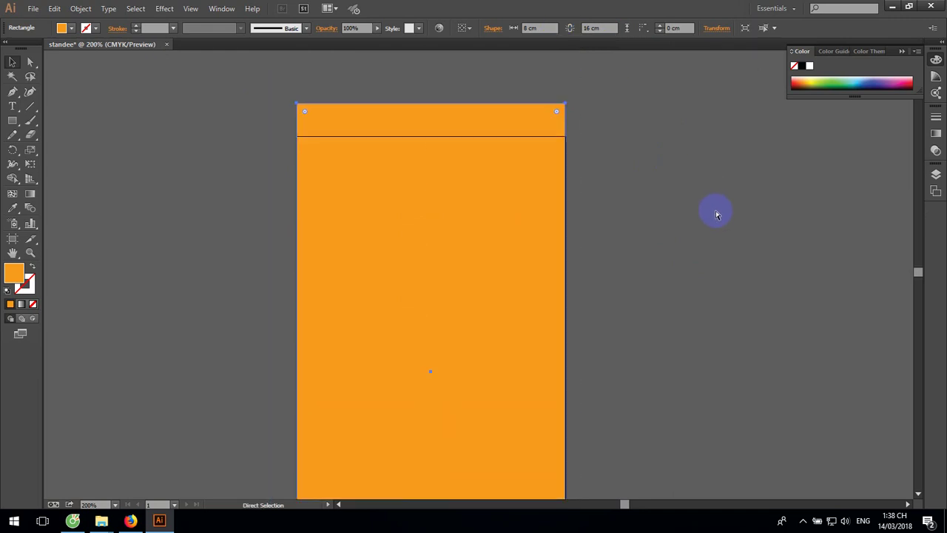
{"action": "key", "text": "ctrl+minus"}
{"action": "key", "text": "v"}
{"action": "scroll", "coordinate": [559, 225], "scroll_direction": "down", "scroll_amount": 2}
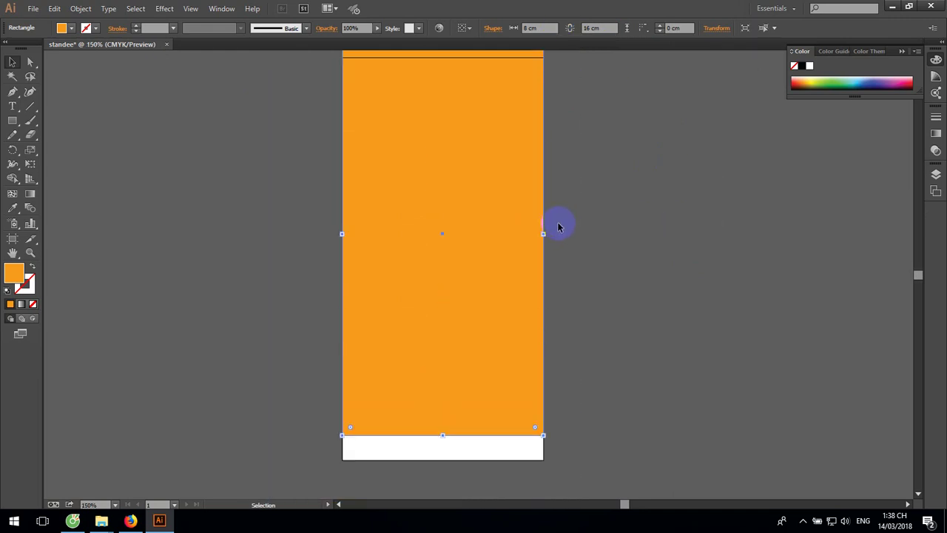
{"action": "mouse_move", "coordinate": [522, 162]}
{"action": "left_mouse_down"}
{"action": "mouse_move", "coordinate": [523, 177]}
{"action": "mouse_move", "coordinate": [524, 169]}
{"action": "left_mouse_up"}
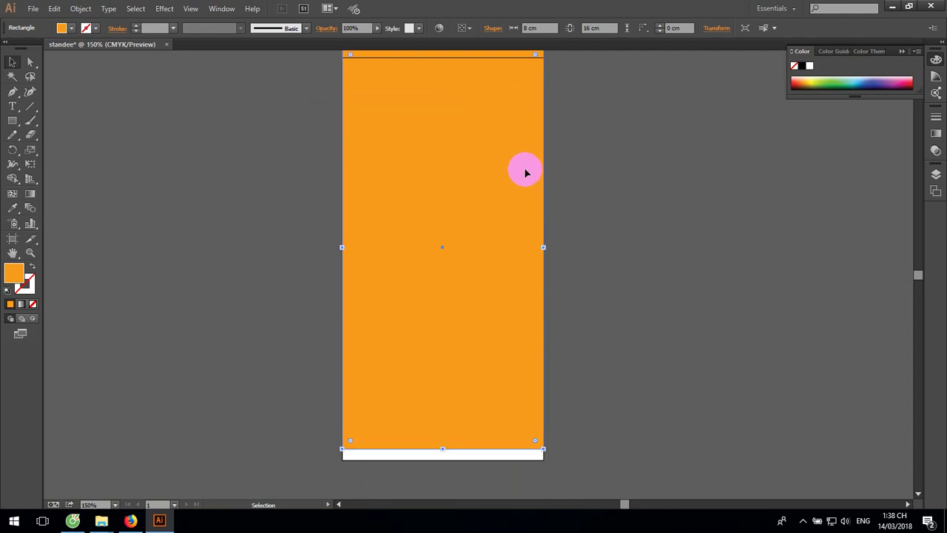
{"action": "left_click_drag", "start_coordinate": [528, 136], "coordinate": [580, 185]}
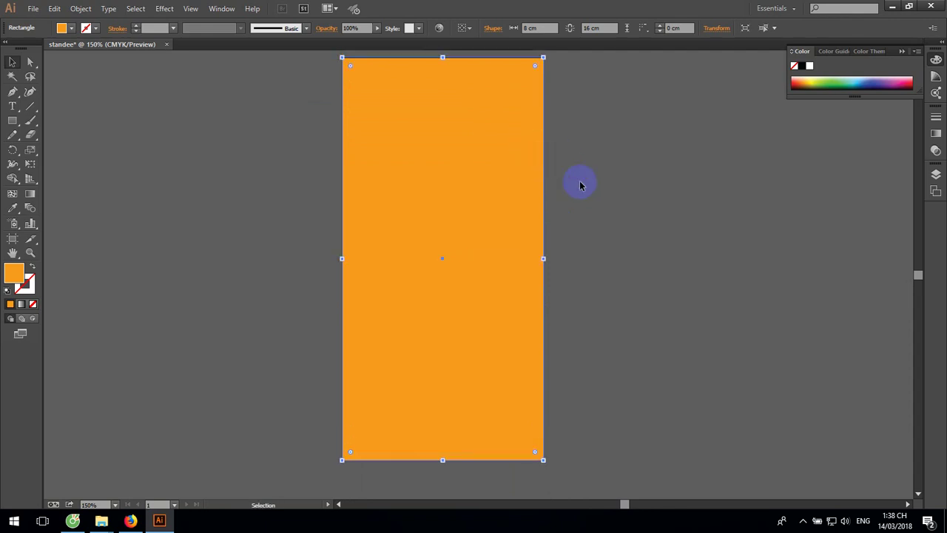
{"action": "key", "text": "ctrl+shift+bracketleft"}
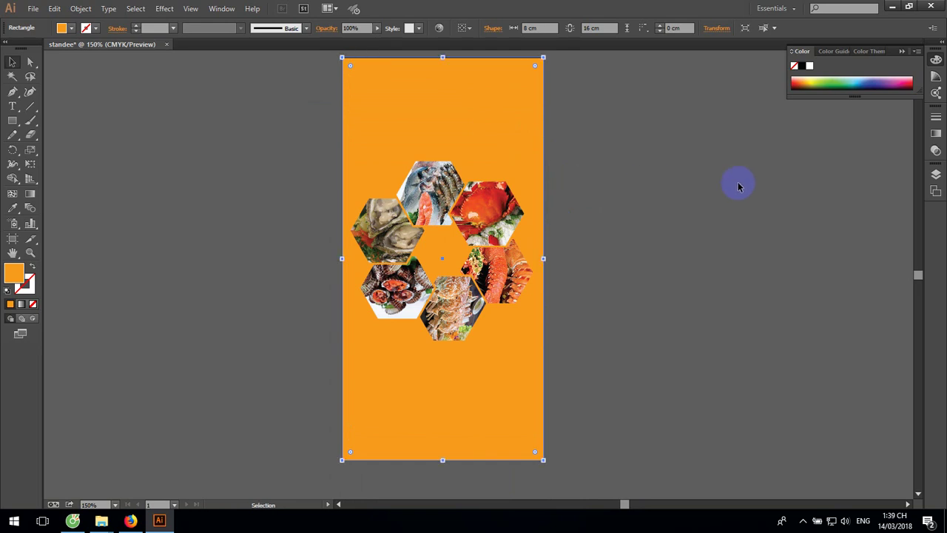
Use the Eyedropper to fill the background rectangle with tan sampled from the oyster photo.
{"action": "left_click", "coordinate": [15, 210]}
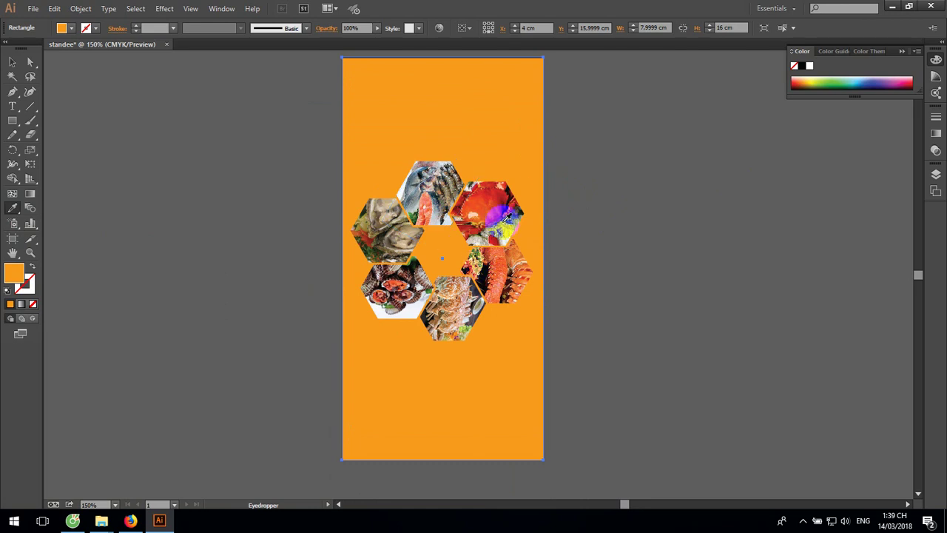
{"action": "left_click", "coordinate": [460, 300]}
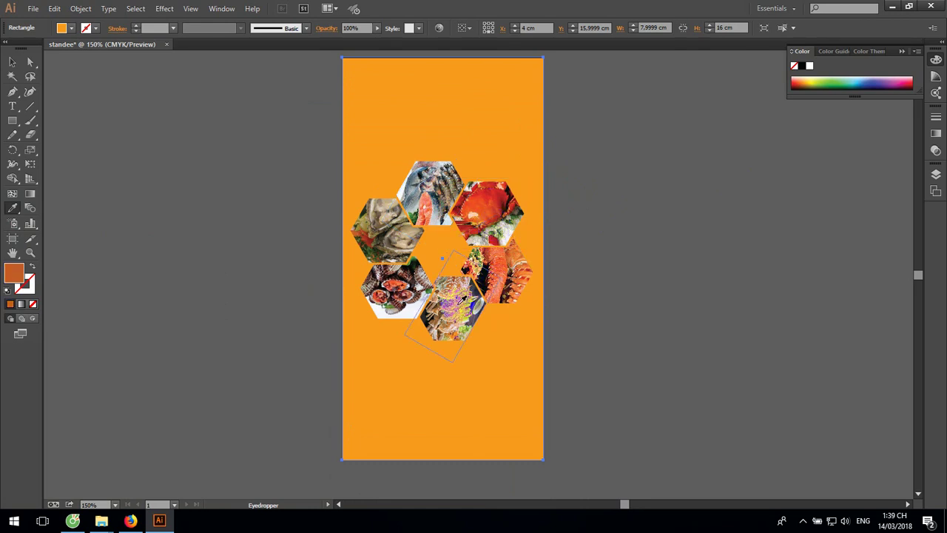
{"action": "left_click", "coordinate": [413, 311]}
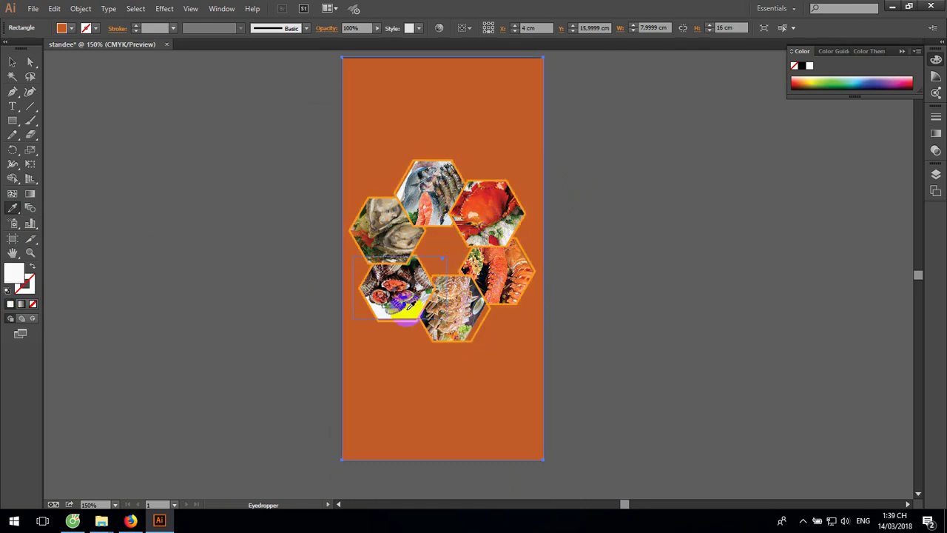
{"action": "left_click", "coordinate": [407, 310]}
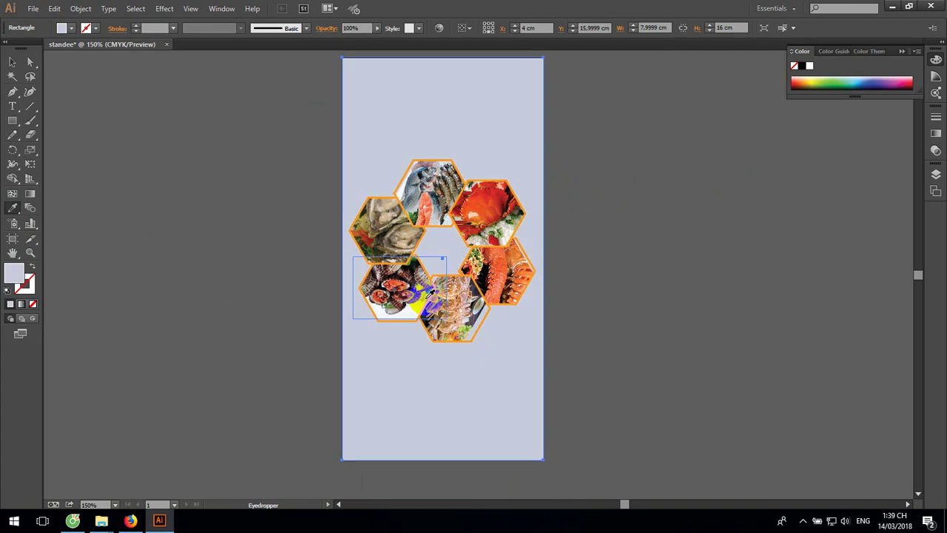
{"action": "left_click", "coordinate": [399, 305]}
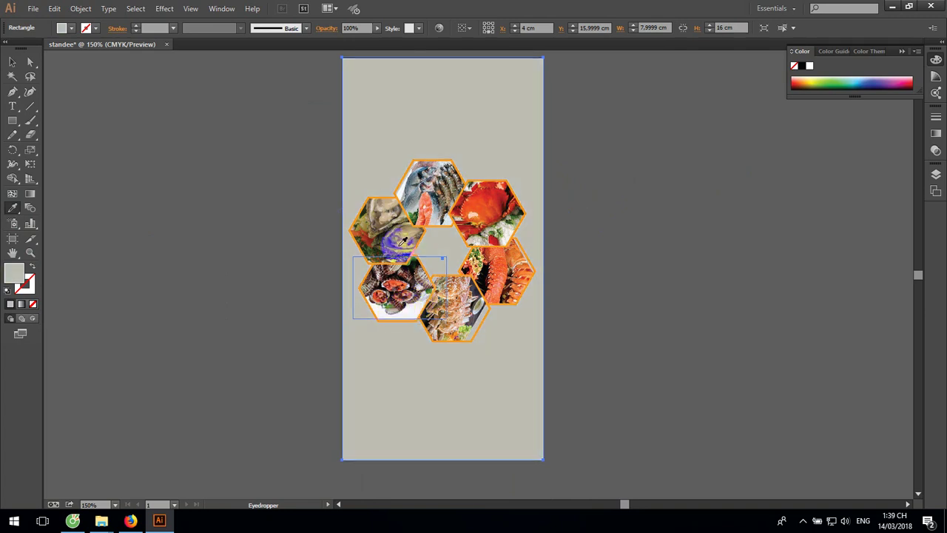
{"action": "left_click", "coordinate": [404, 231]}
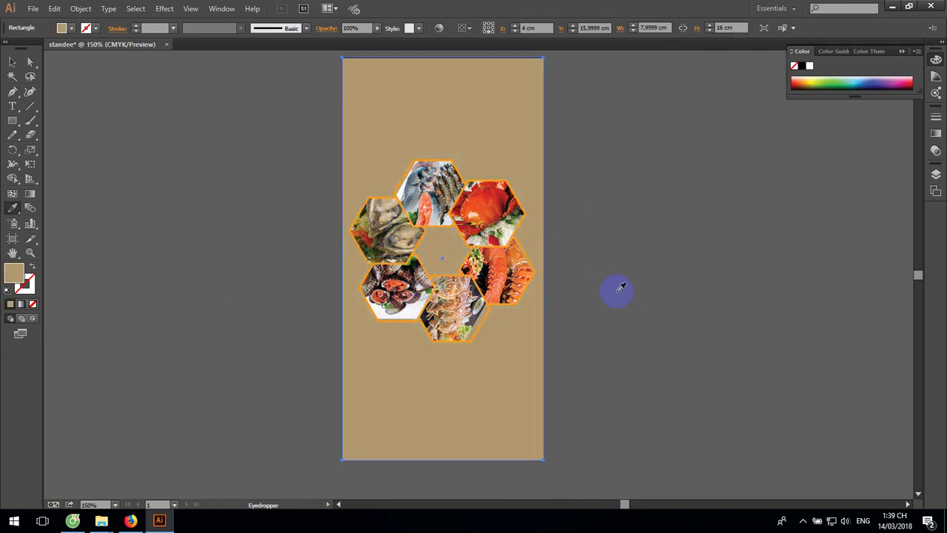
{"action": "left_click", "coordinate": [12, 62]}
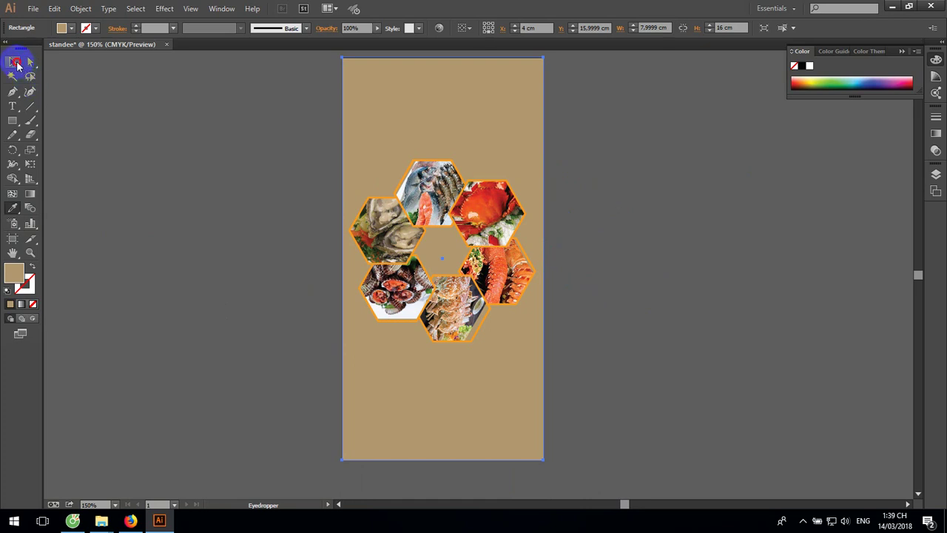
Marquee-select and then deselect all artwork, and pan so the artboard sits right.
{"action": "left_click", "coordinate": [114, 176]}
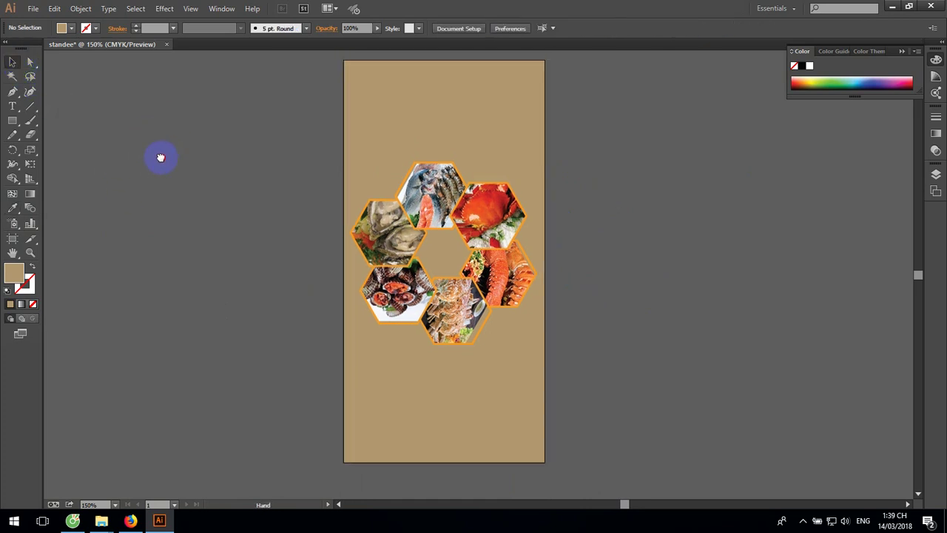
{"action": "scroll", "coordinate": [158, 156], "scroll_direction": "up", "scroll_amount": 1}
{"action": "left_click_drag", "start_coordinate": [238, 146], "coordinate": [575, 405]}
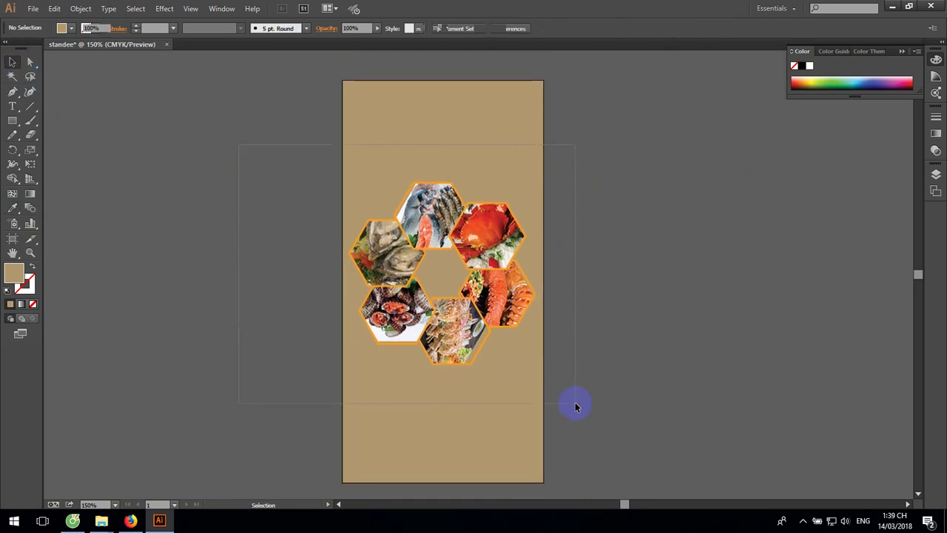
{"action": "left_click", "coordinate": [608, 303]}
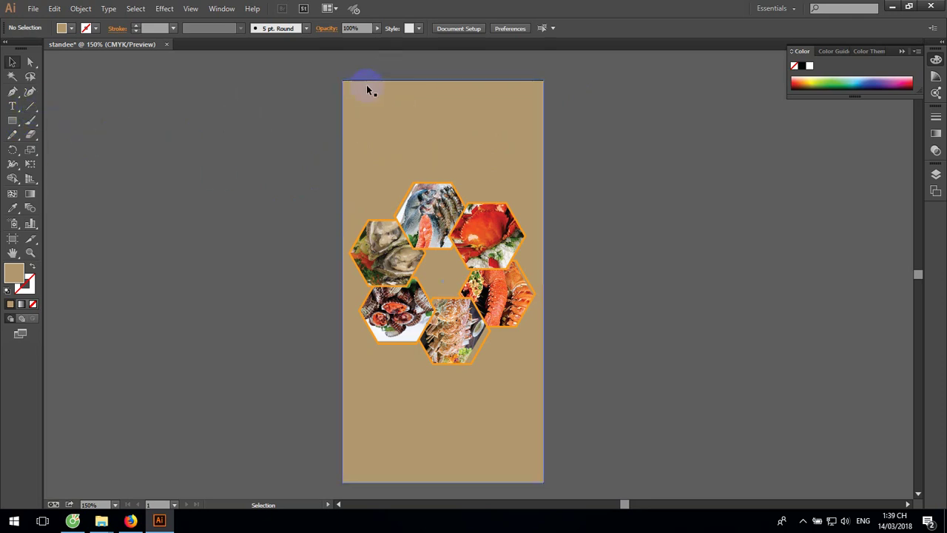
{"action": "key", "text": "space"}
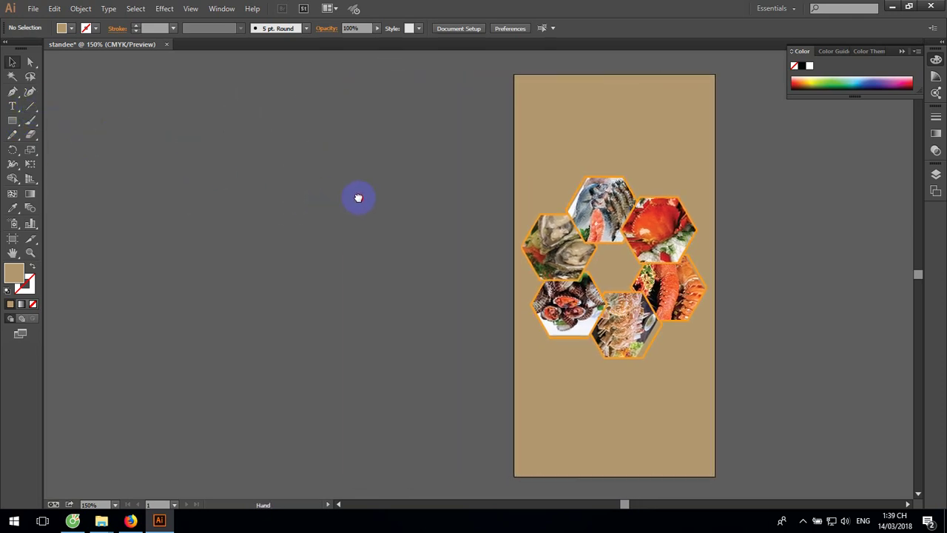
{"action": "left_click_drag", "start_coordinate": [186, 205], "coordinate": [361, 198]}
Replace the 'hai san' query with a Google Images search for 'dau bep'.
{"action": "left_click", "coordinate": [127, 521]}
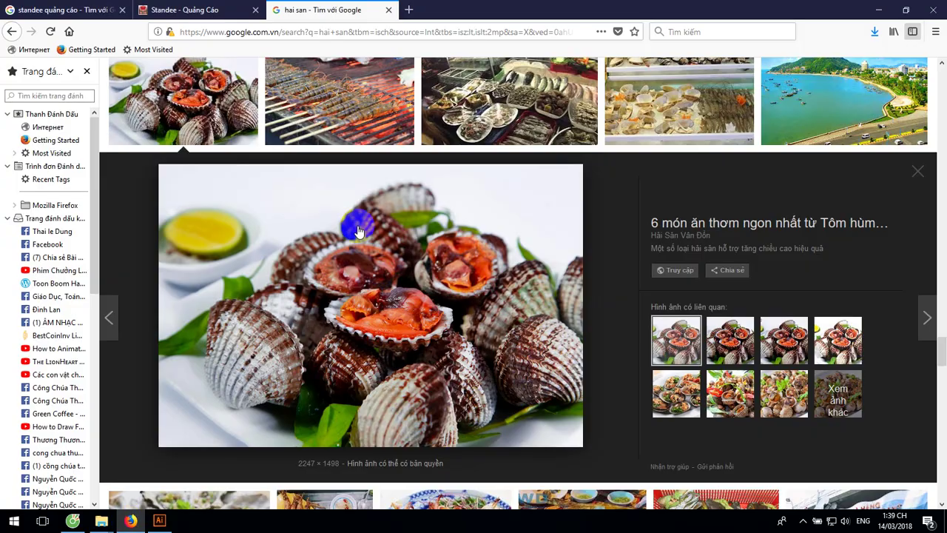
{"action": "left_click", "coordinate": [11, 32]}
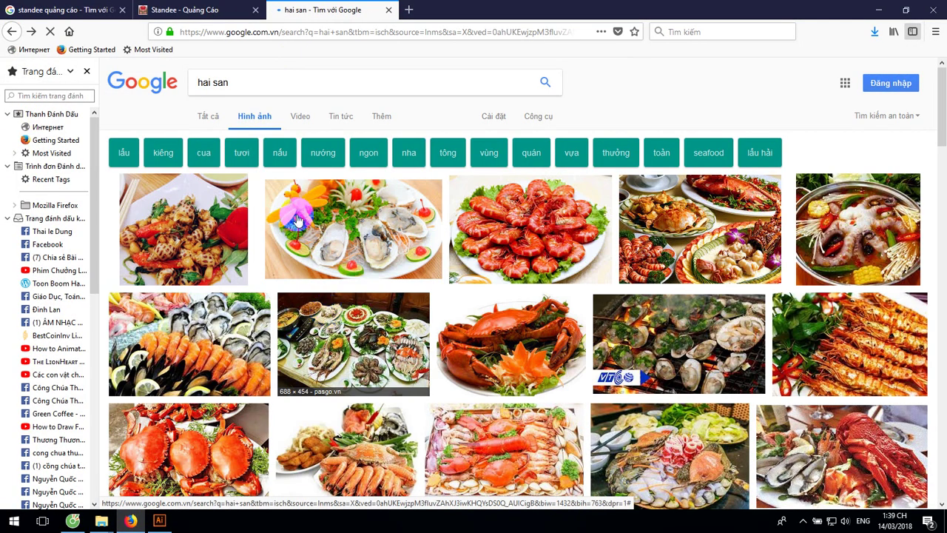
{"action": "left_click_drag", "start_coordinate": [254, 80], "coordinate": [186, 78]}
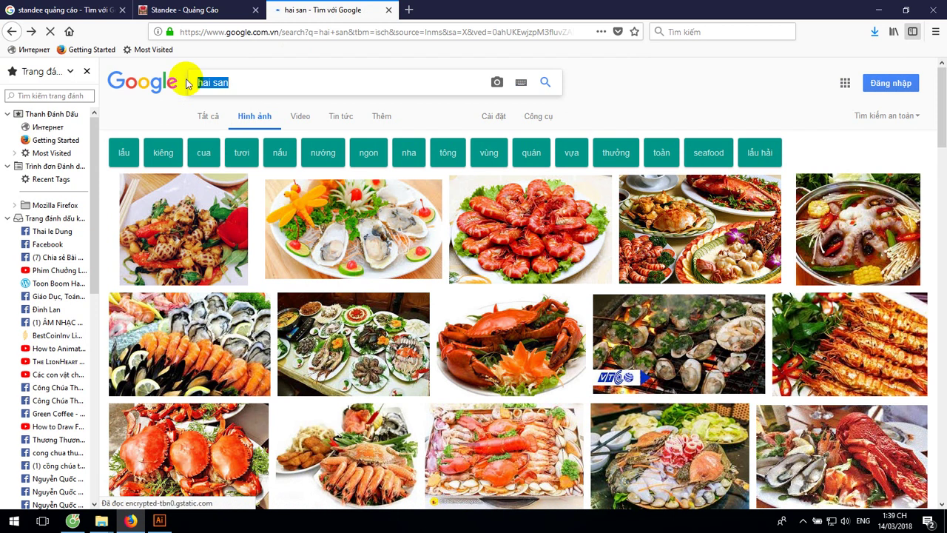
{"action": "key", "text": "BackSpace"}
{"action": "type", "text": "đ"}
{"action": "type", "text": "a"}
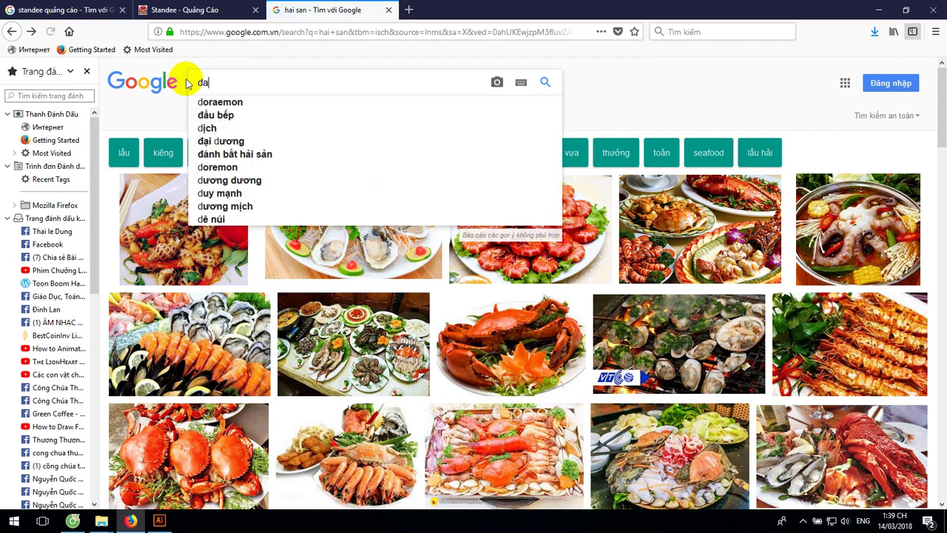
{"action": "type", "text": "a"}
{"action": "key", "text": "BackSpace"}
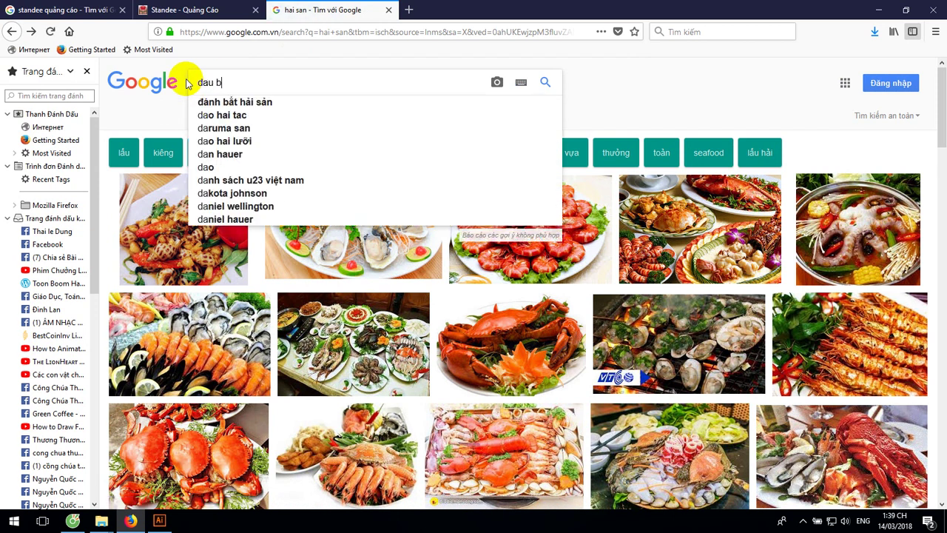
{"action": "type", "text": "ep"}
{"action": "key", "text": "Return"}
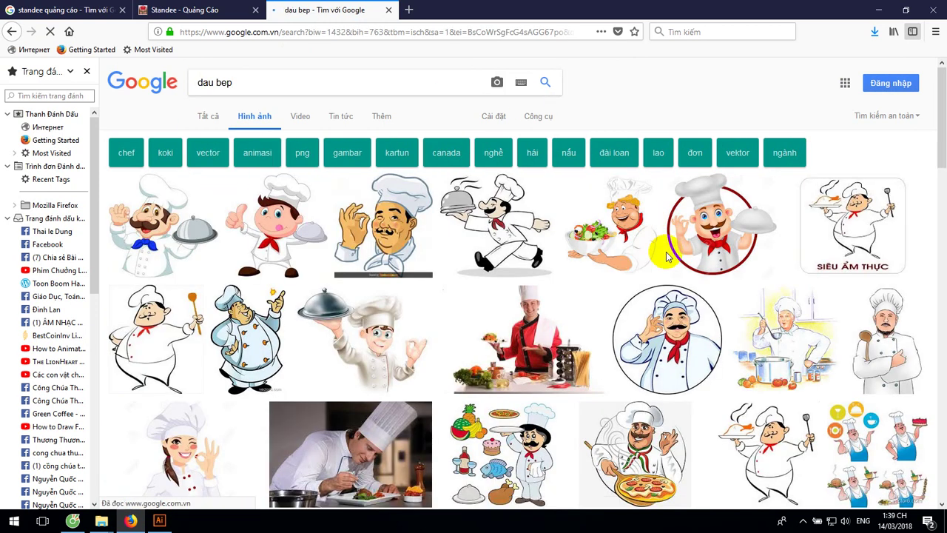
Save the photo of a chef plating a dessert into the CD16 folder.
{"action": "scroll", "coordinate": [666, 256], "scroll_direction": "down", "scroll_amount": 2}
{"action": "scroll", "coordinate": [668, 255], "scroll_direction": "down", "scroll_amount": 3}
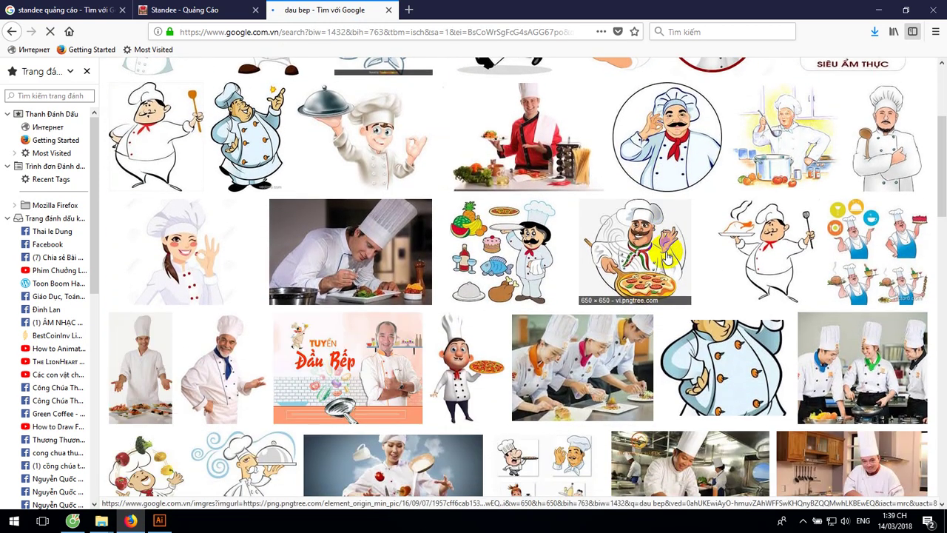
{"action": "scroll", "coordinate": [666, 256], "scroll_direction": "down", "scroll_amount": 5}
{"action": "scroll", "coordinate": [667, 256], "scroll_direction": "down", "scroll_amount": 3}
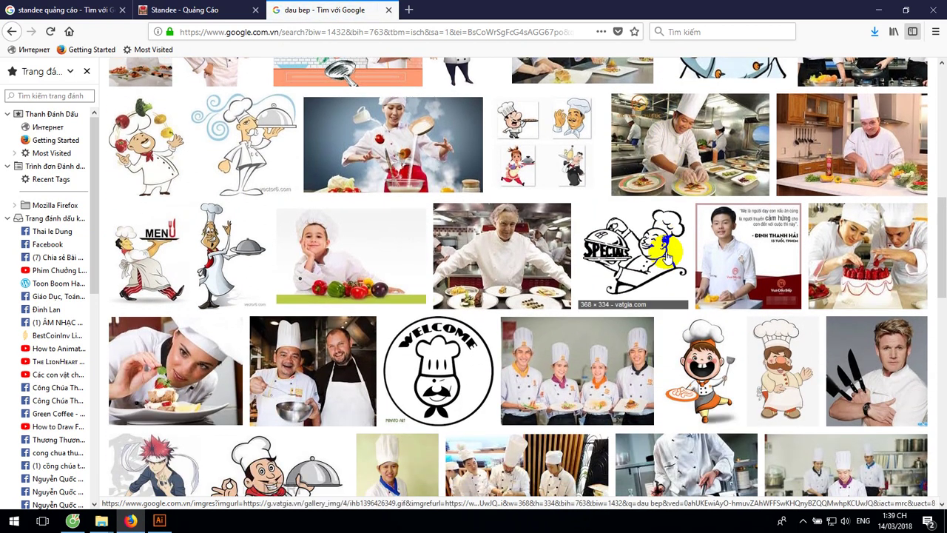
{"action": "scroll", "coordinate": [666, 256], "scroll_direction": "down", "scroll_amount": 2}
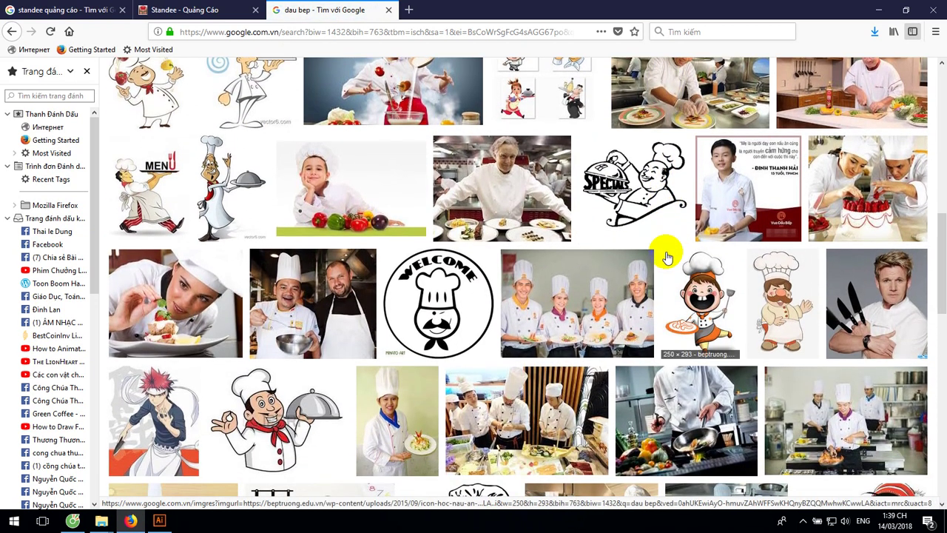
{"action": "scroll", "coordinate": [661, 258], "scroll_direction": "down", "scroll_amount": 2}
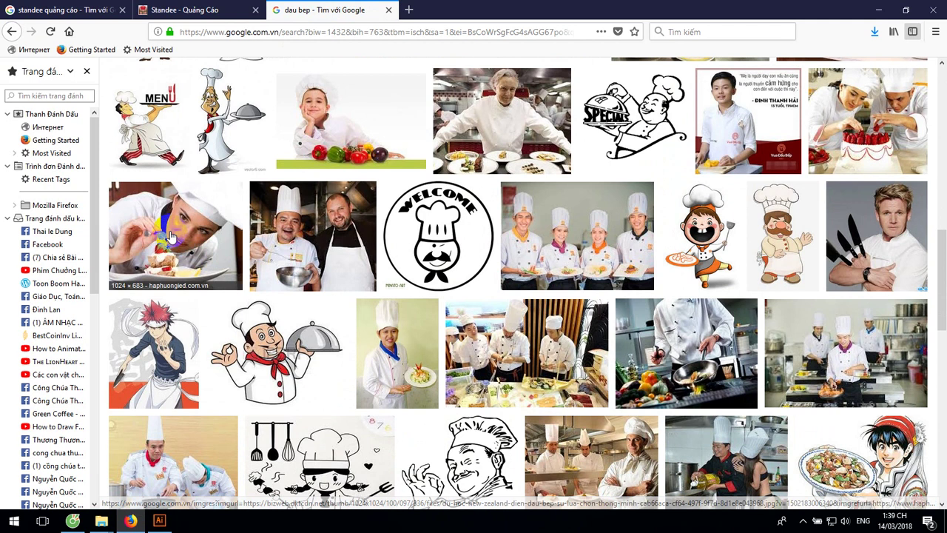
{"action": "left_click", "coordinate": [179, 255]}
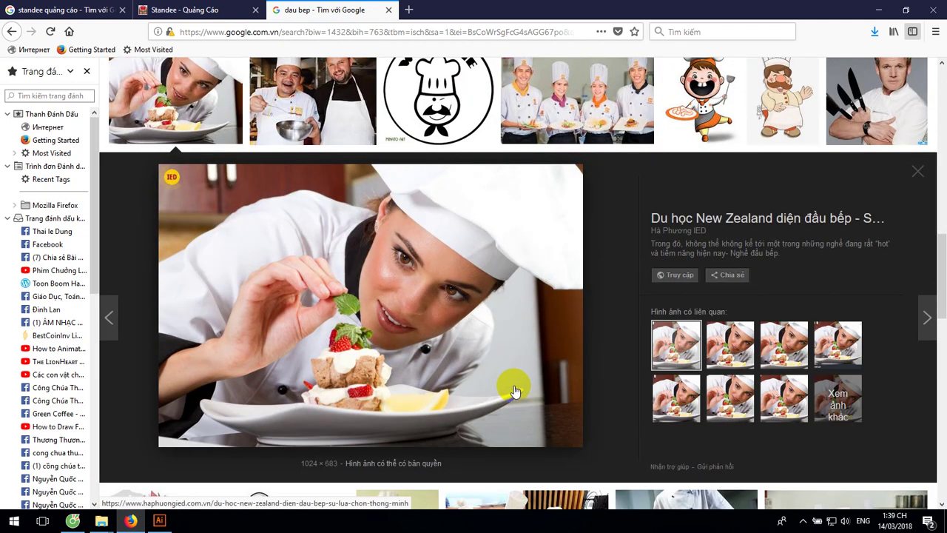
{"action": "right_click", "coordinate": [306, 254]}
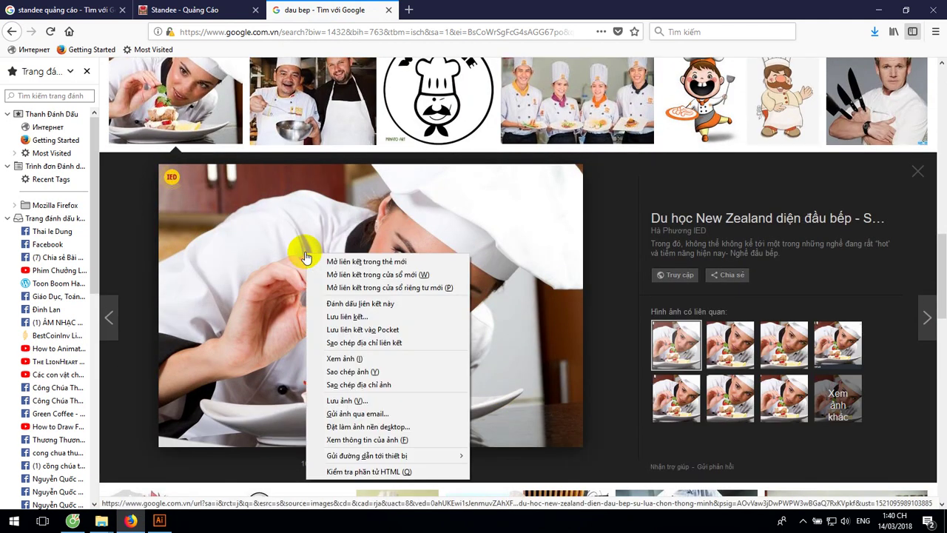
{"action": "left_click", "coordinate": [344, 402]}
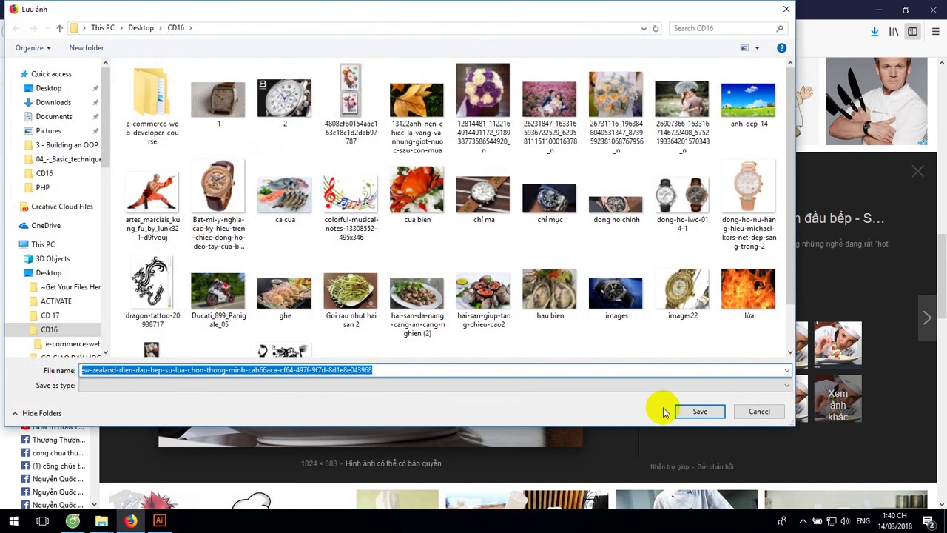
{"action": "left_click", "coordinate": [696, 413]}
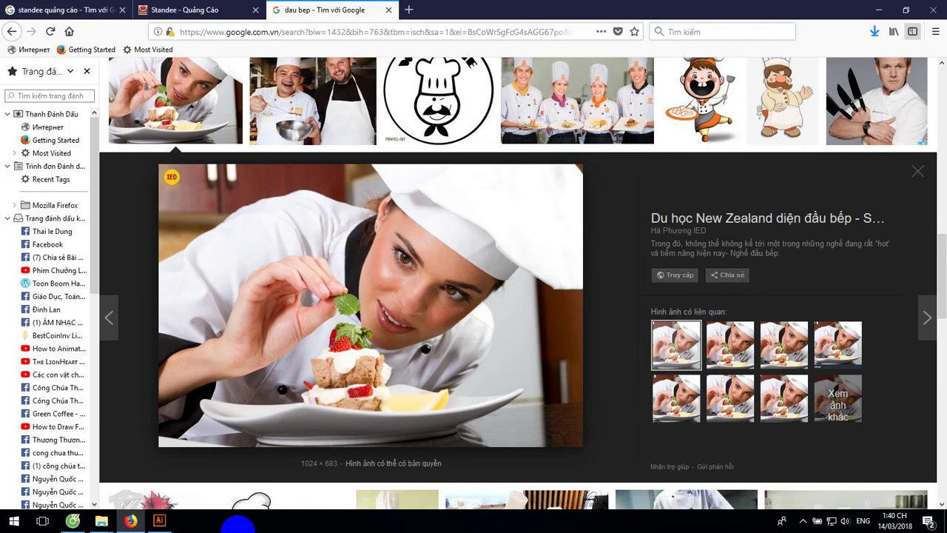
{"action": "left_click", "coordinate": [162, 524]}
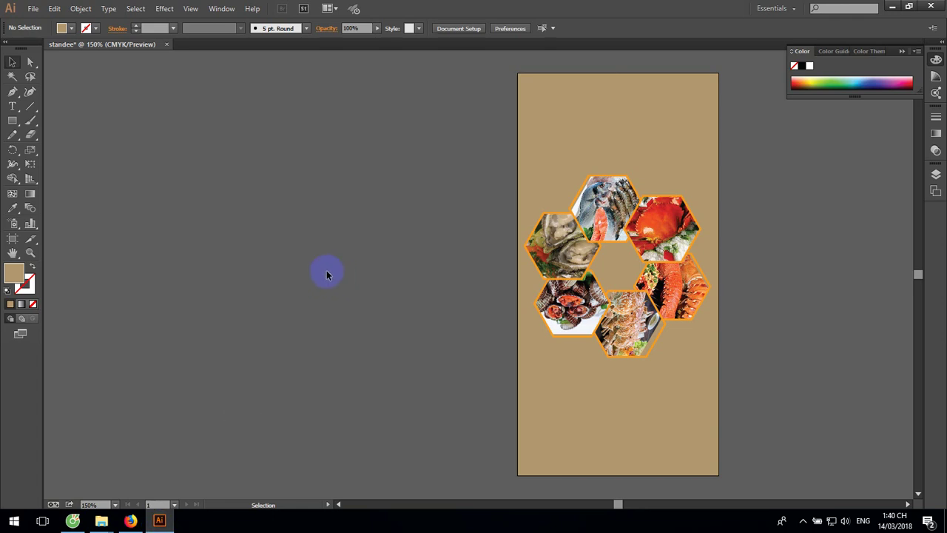
Pan back and zoom to 317.6% on the empty tan area at the top of the standee.
{"action": "left_click_drag", "start_coordinate": [335, 219], "coordinate": [200, 222]}
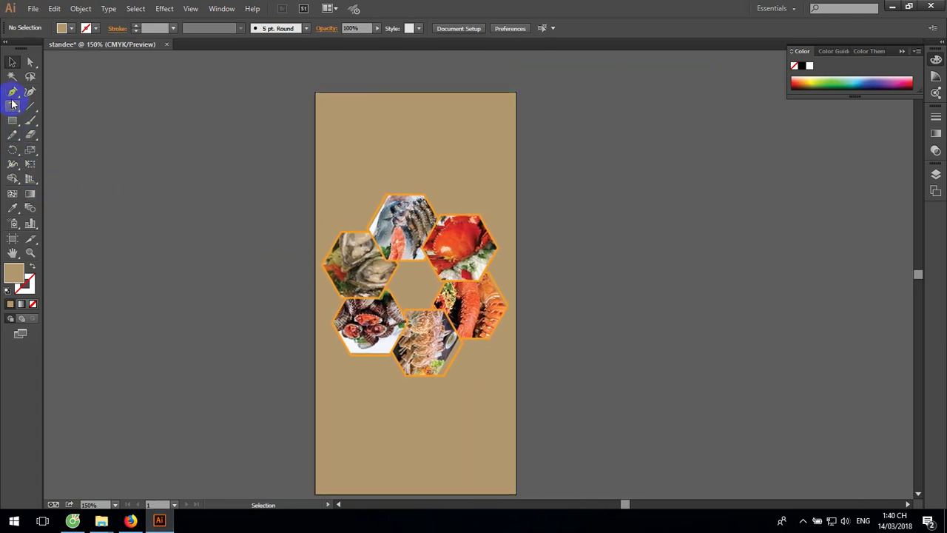
{"action": "left_click", "coordinate": [328, 179]}
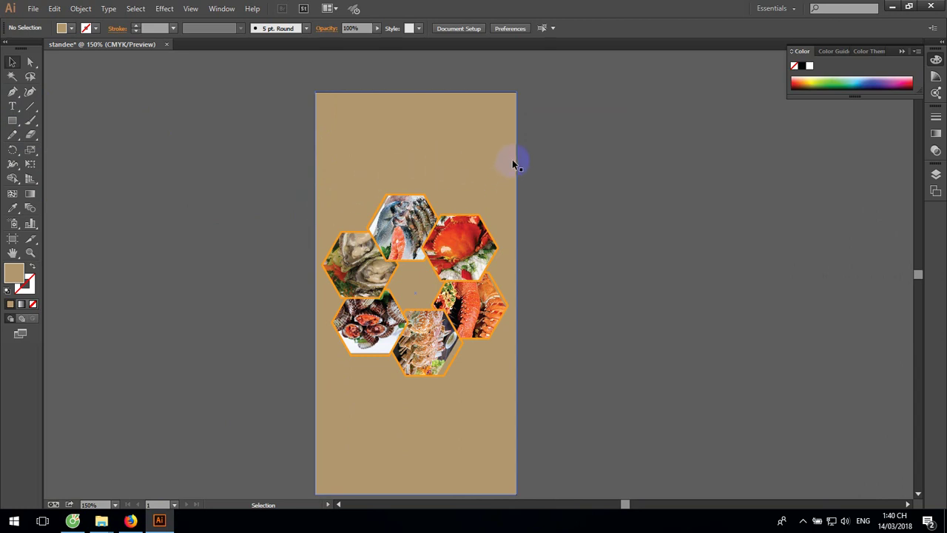
{"action": "left_click", "coordinate": [12, 91]}
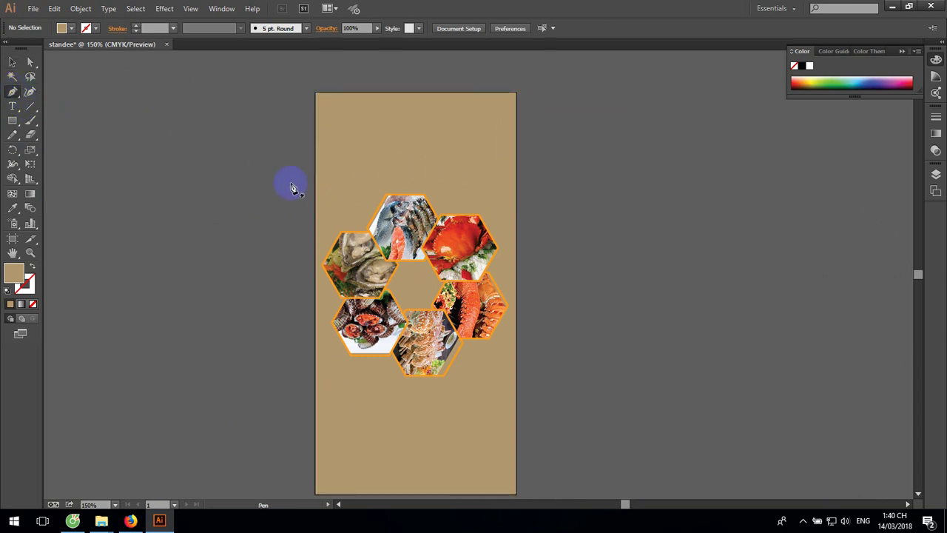
{"action": "key", "text": "z"}
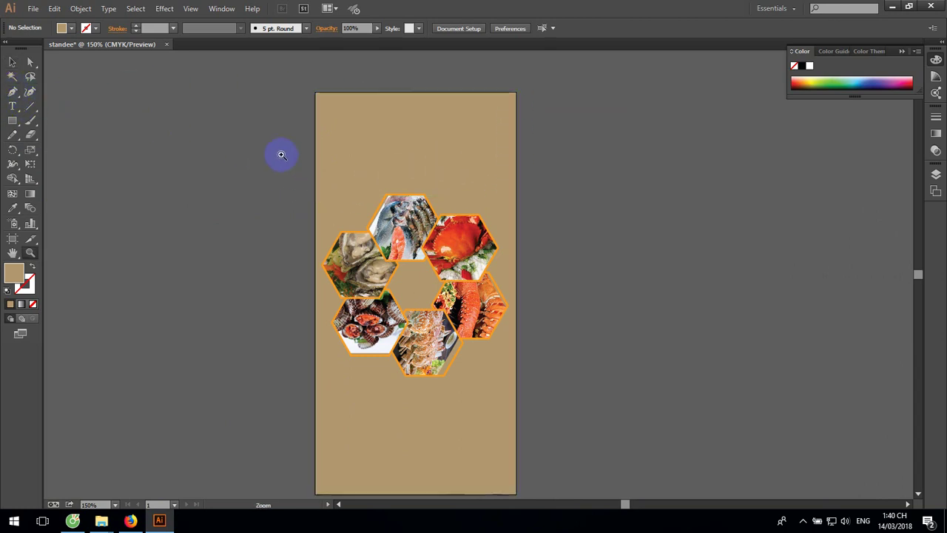
{"action": "left_click", "coordinate": [589, 285]}
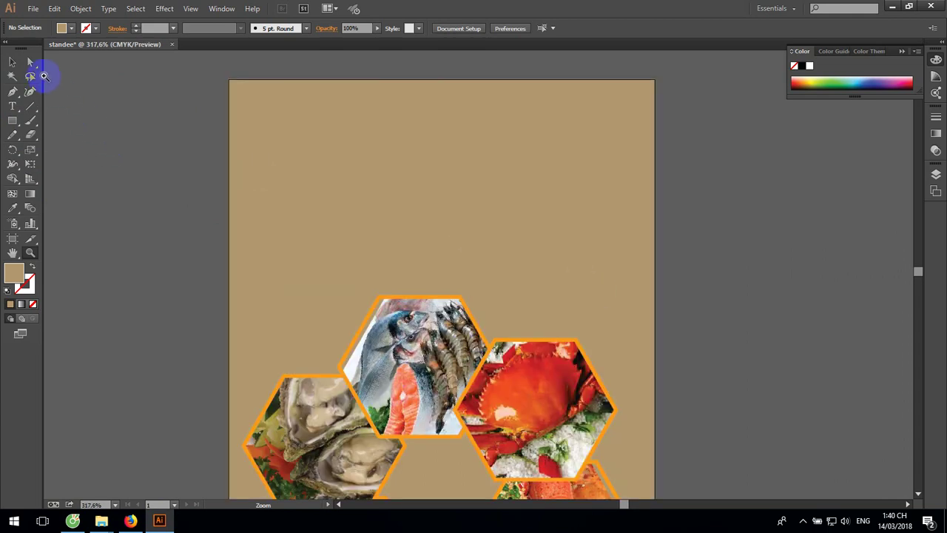
{"action": "left_click", "coordinate": [13, 92]}
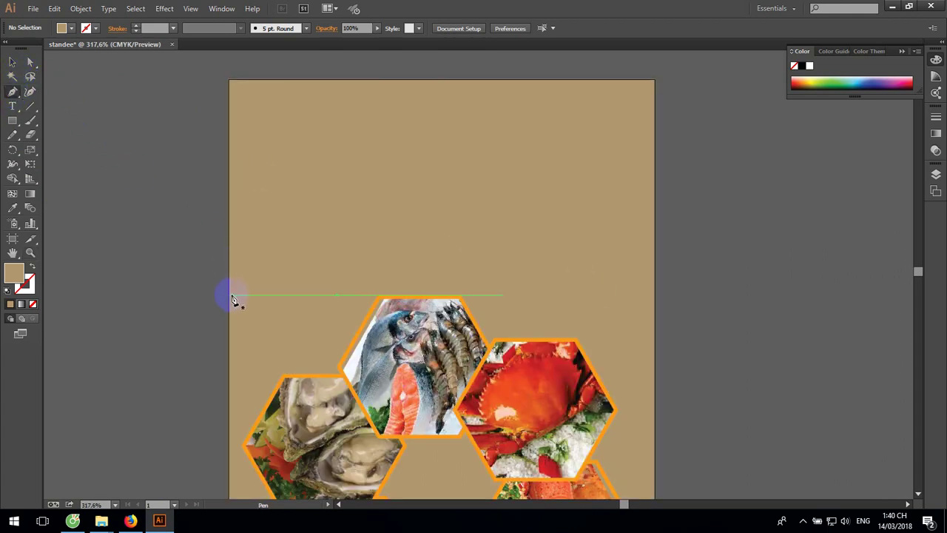
Draw a closed header shape curving from the left to the right edge, up to both top corners.
{"action": "left_click", "coordinate": [229, 297]}
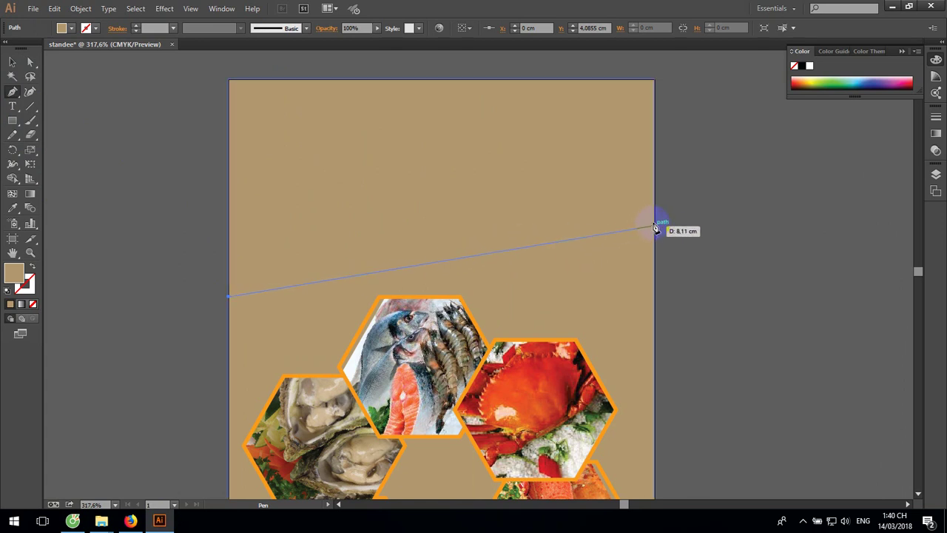
{"action": "left_click_drag", "start_coordinate": [654, 211], "coordinate": [888, 234]}
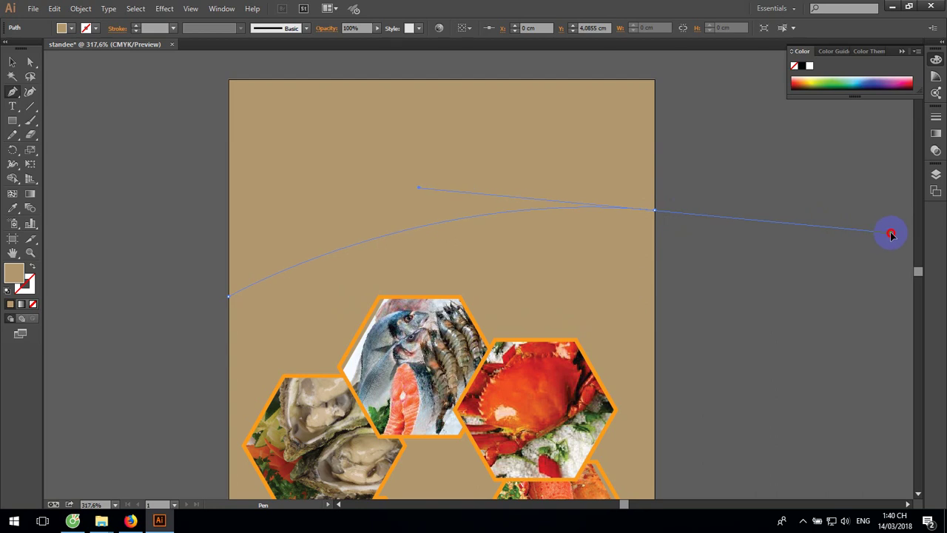
{"action": "left_click_drag", "start_coordinate": [891, 235], "coordinate": [891, 232]}
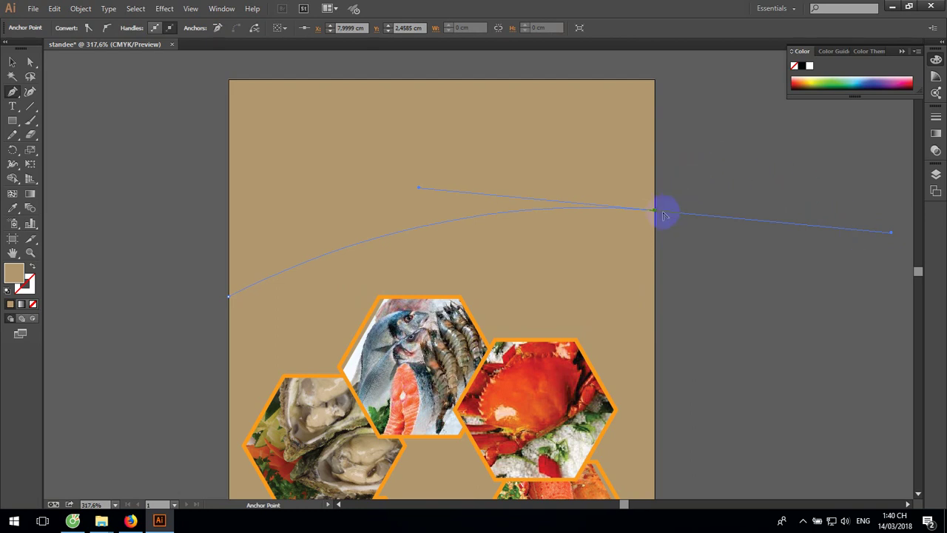
{"action": "left_click", "coordinate": [654, 80]}
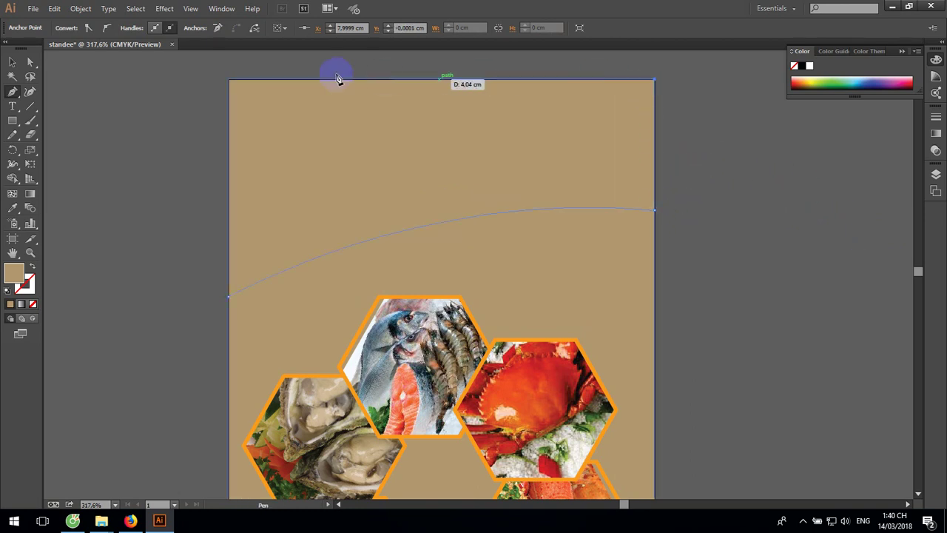
{"action": "left_click", "coordinate": [229, 80]}
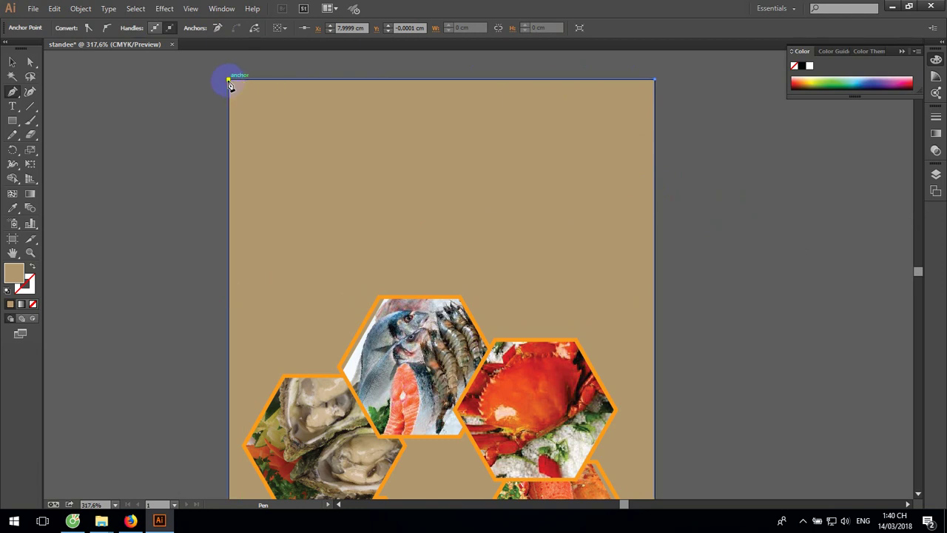
{"action": "left_click_drag", "start_coordinate": [229, 298], "coordinate": [230, 302]}
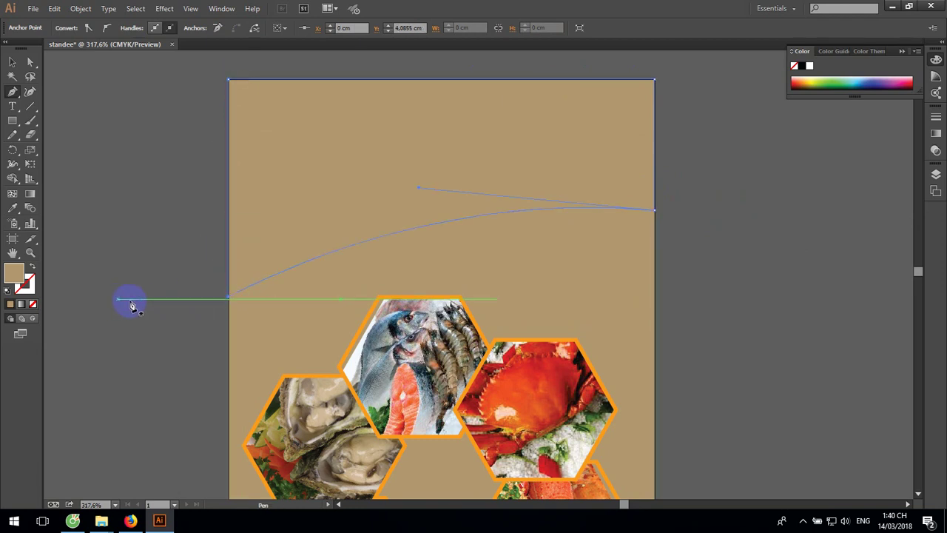
{"action": "left_click", "coordinate": [13, 62]}
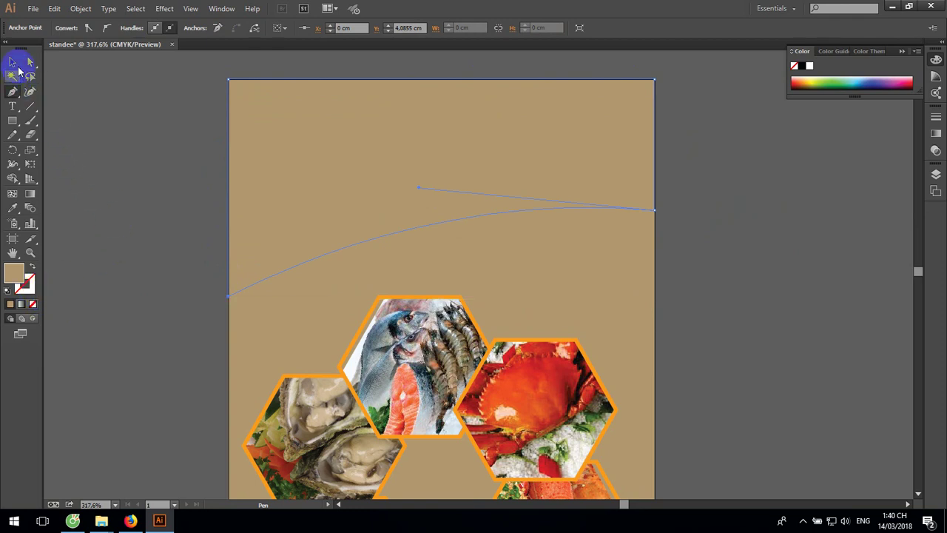
{"action": "left_click", "coordinate": [24, 285]}
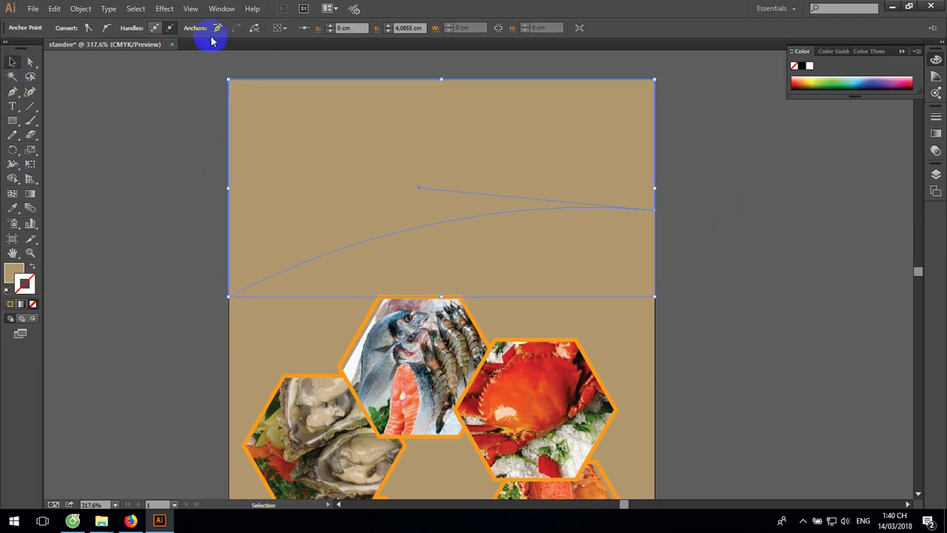
Give the header shape a brown outline 0.07 cm thick, then deselect it.
{"action": "left_click", "coordinate": [805, 82]}
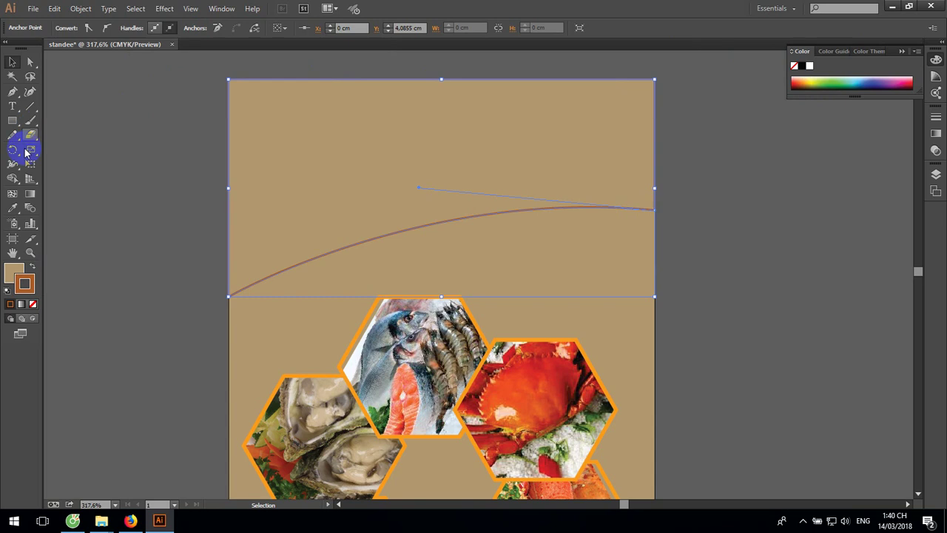
{"action": "left_click", "coordinate": [144, 141]}
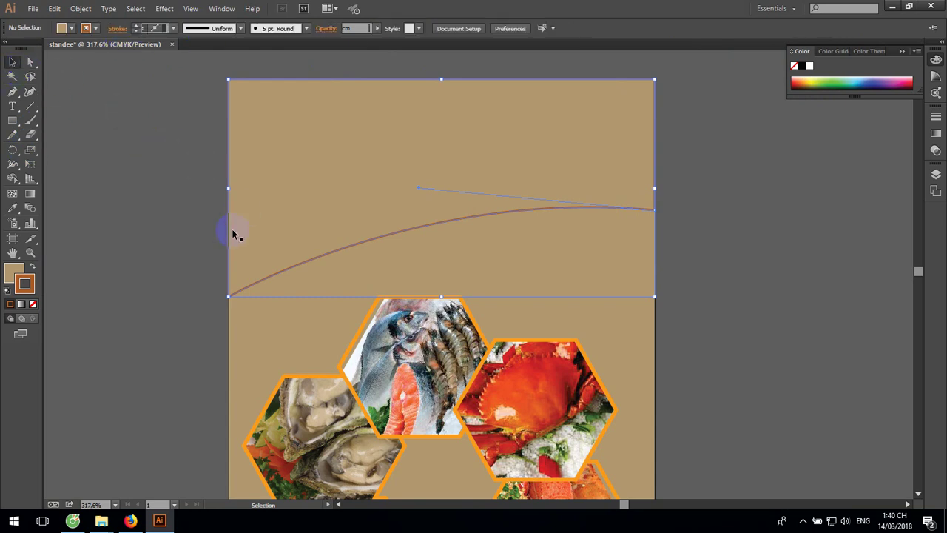
{"action": "left_click", "coordinate": [262, 277]}
{"action": "left_click", "coordinate": [173, 28]}
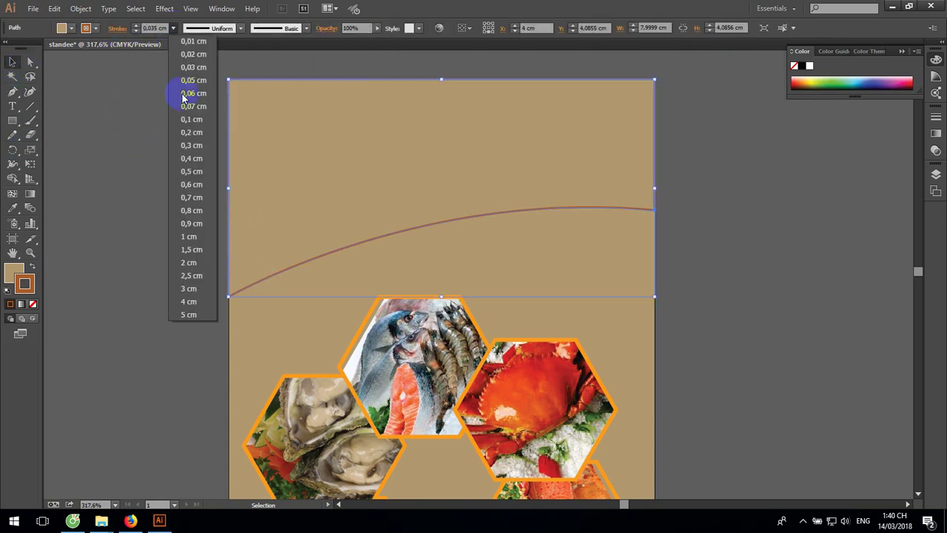
{"action": "left_click", "coordinate": [191, 155]}
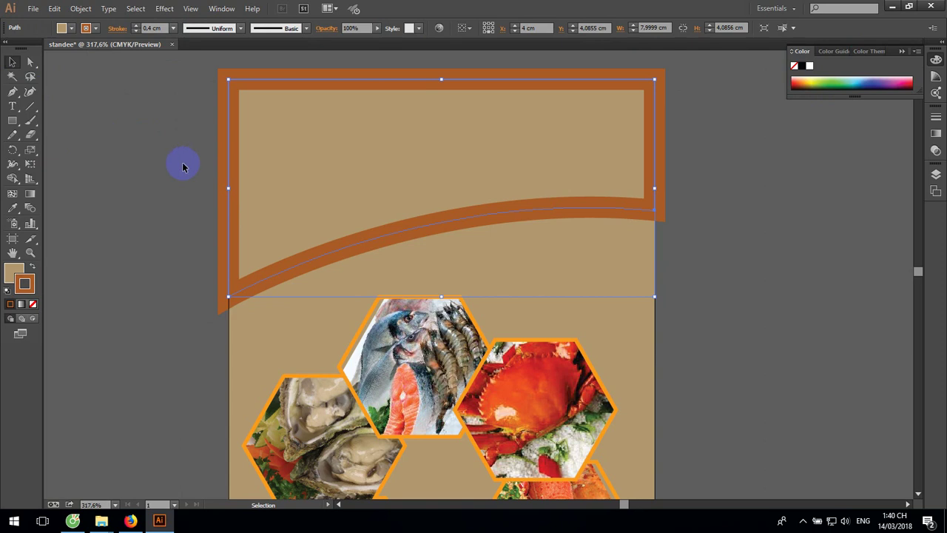
{"action": "left_click", "coordinate": [172, 28]}
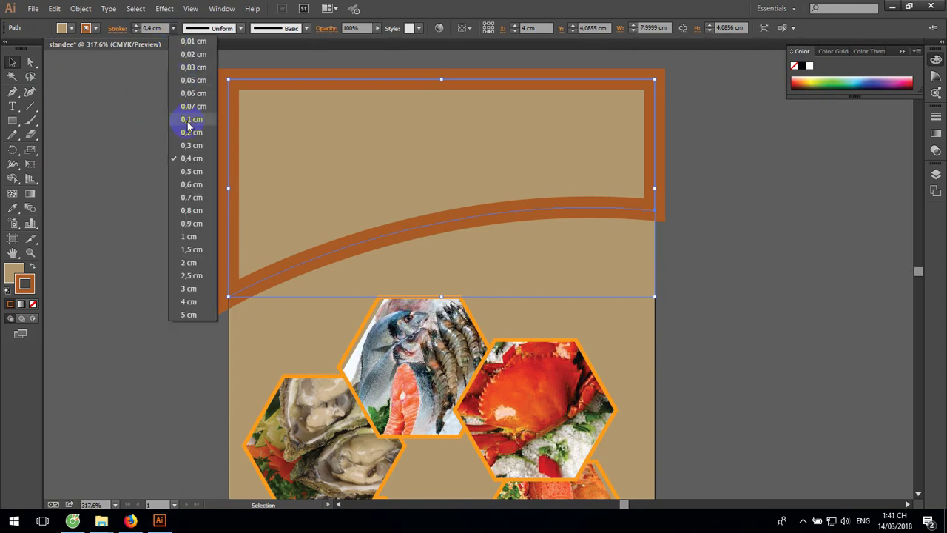
{"action": "left_click", "coordinate": [189, 109]}
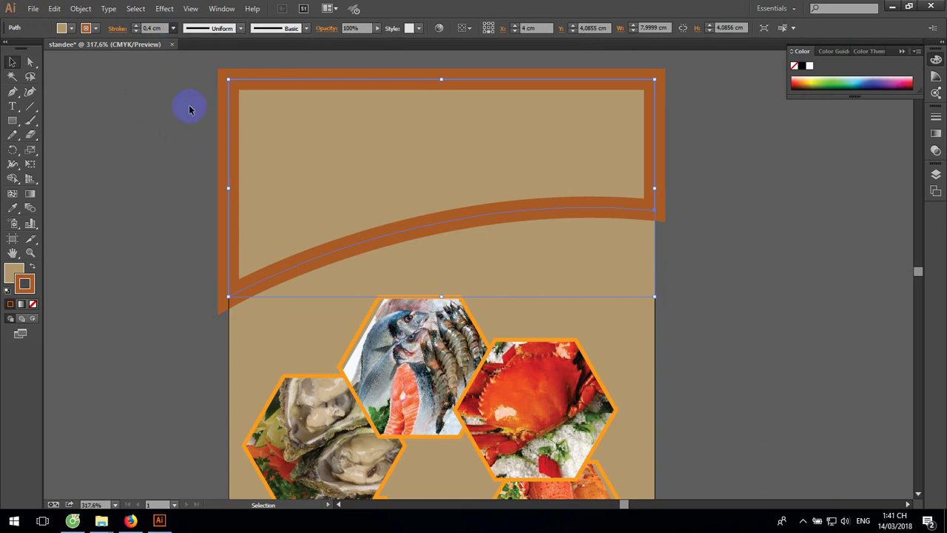
{"action": "left_click", "coordinate": [136, 204]}
{"action": "left_click_drag", "start_coordinate": [743, 286], "coordinate": [694, 247]}
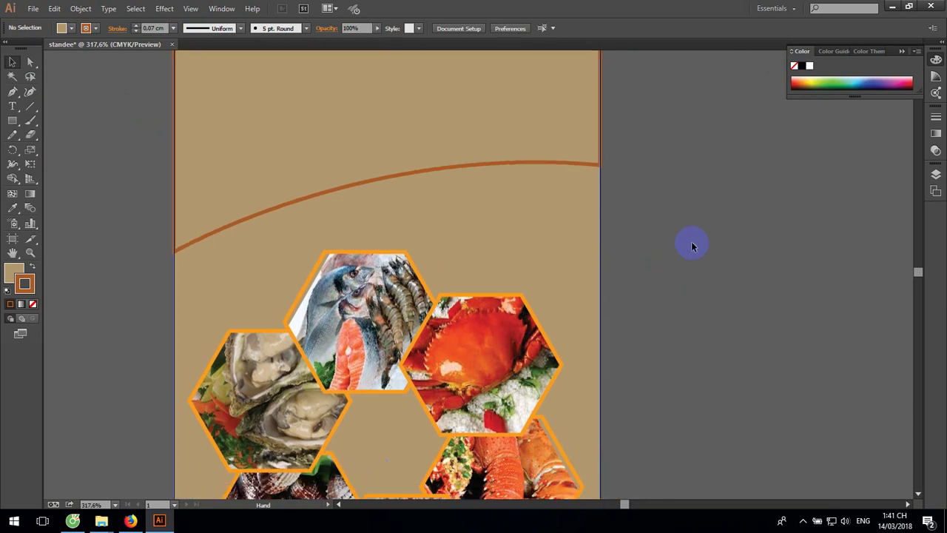
Zoom out to 150% and Alt-drag a copy of the header shape to the right of the artboard.
{"action": "key", "text": "ctrl+minus"}
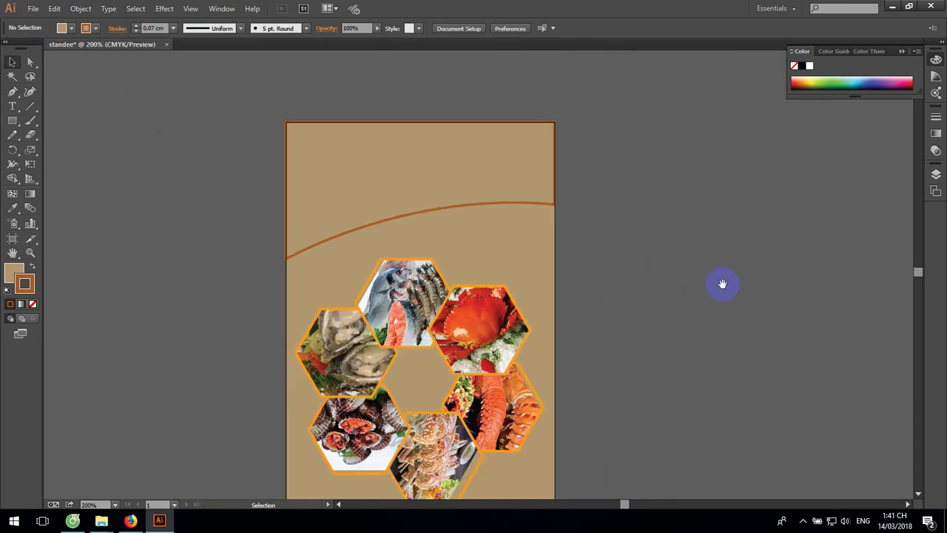
{"action": "left_click_drag", "start_coordinate": [723, 278], "coordinate": [646, 211]}
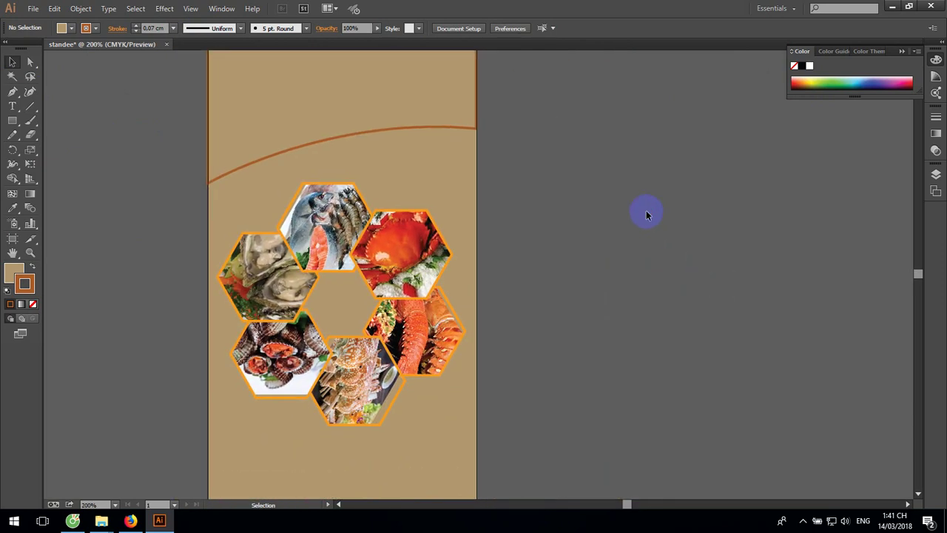
{"action": "key", "text": "ctrl+minus"}
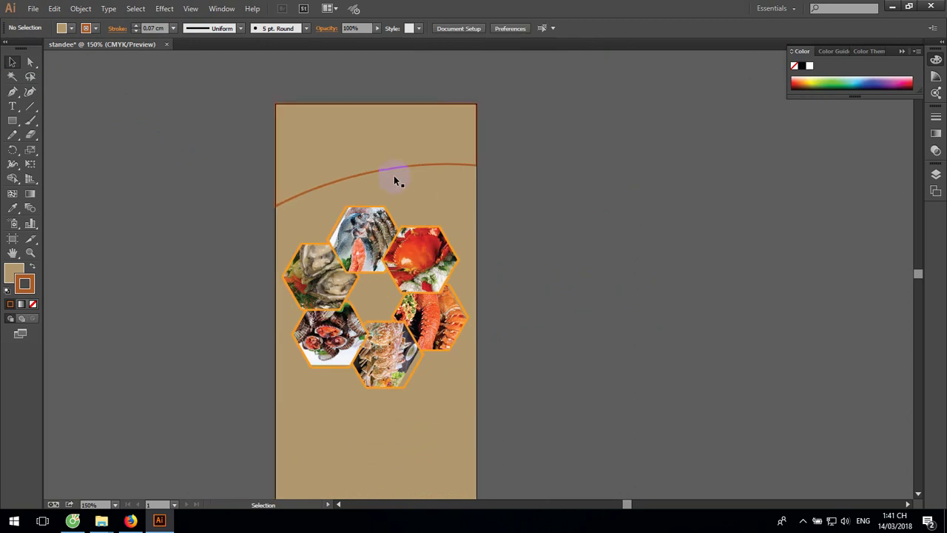
{"action": "left_click", "coordinate": [391, 168]}
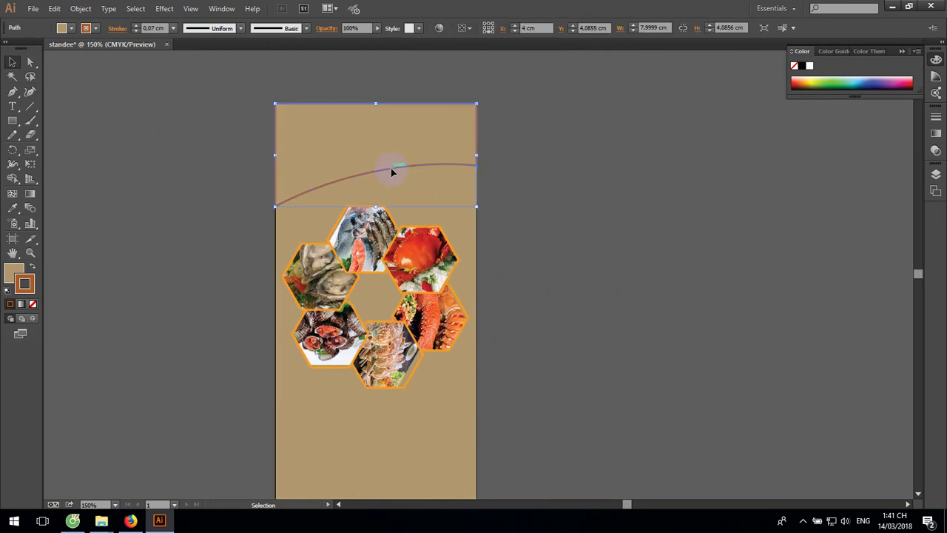
{"action": "left_click_drag", "start_coordinate": [390, 168], "coordinate": [679, 174]}
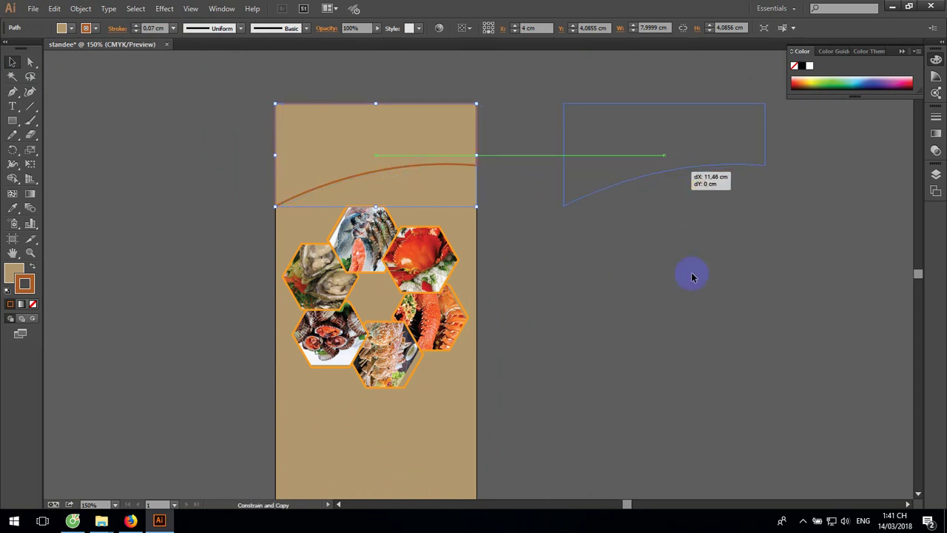
{"action": "left_click", "coordinate": [693, 276]}
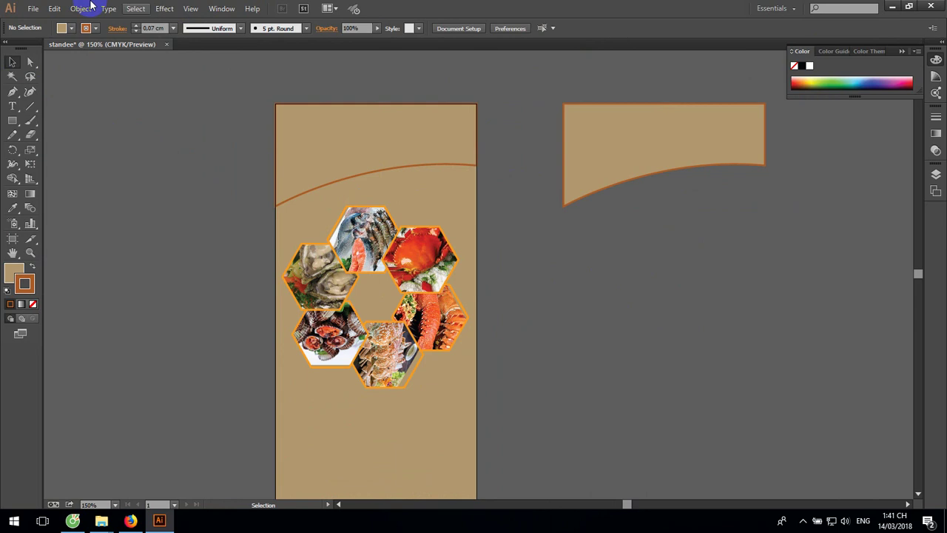
Place the chef photo beside the artboard and move the header-shape copy onto it.
{"action": "left_click", "coordinate": [31, 10]}
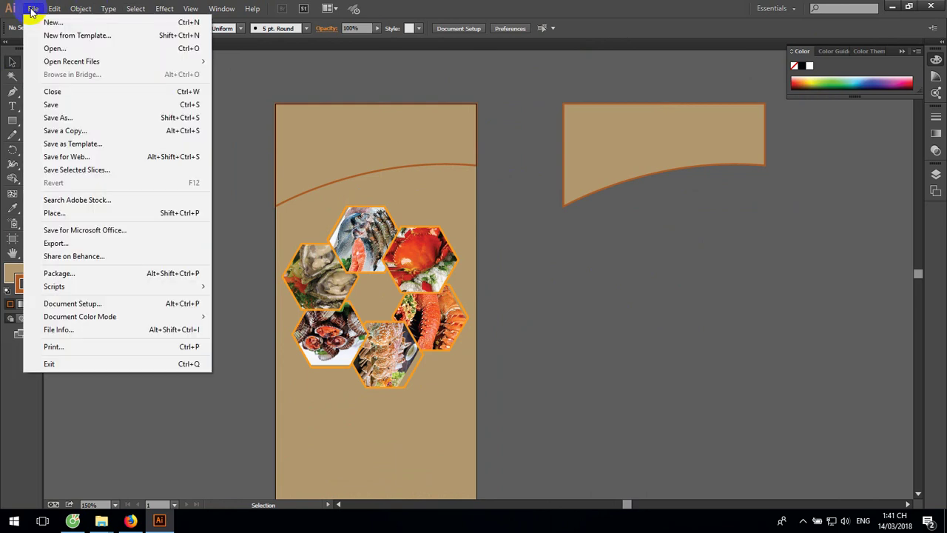
{"action": "left_click", "coordinate": [48, 212]}
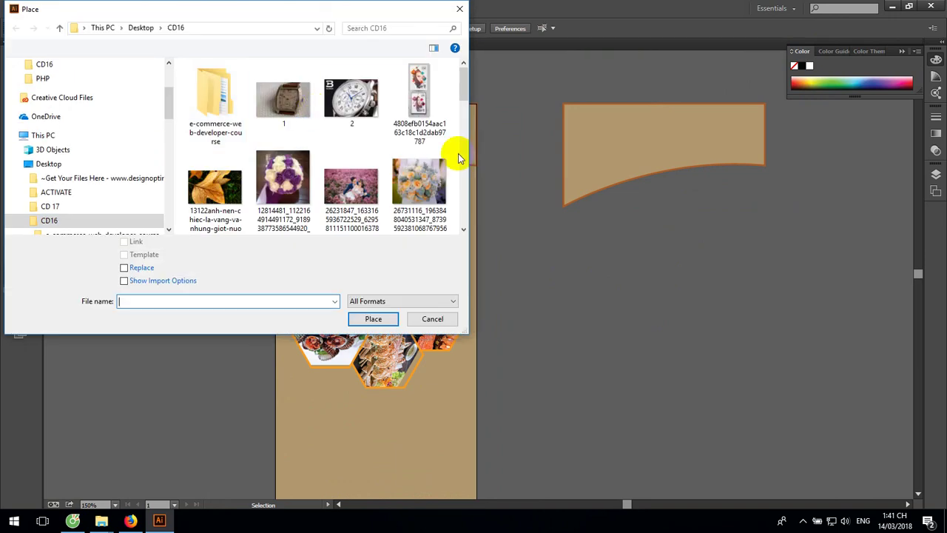
{"action": "left_click_drag", "start_coordinate": [462, 87], "coordinate": [465, 173]}
{"action": "left_click", "coordinate": [350, 133]}
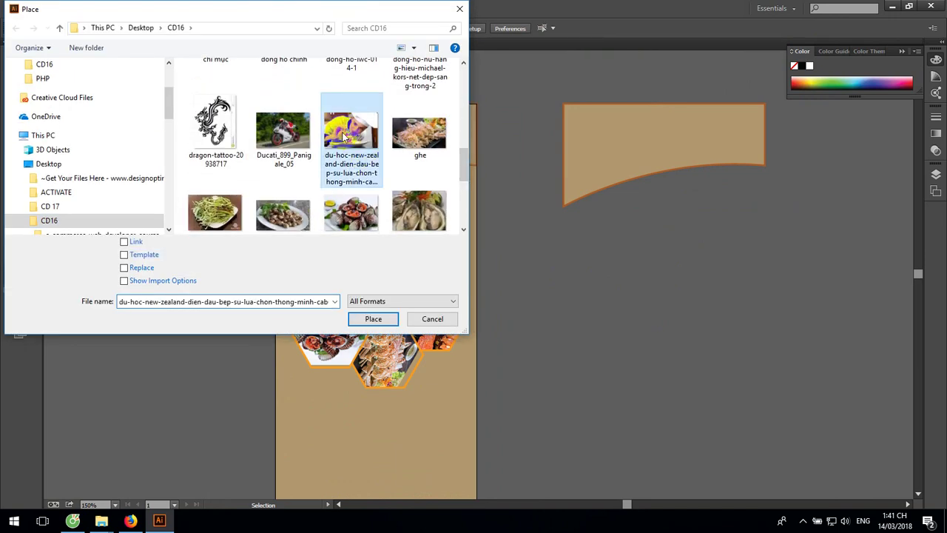
{"action": "left_click", "coordinate": [370, 320]}
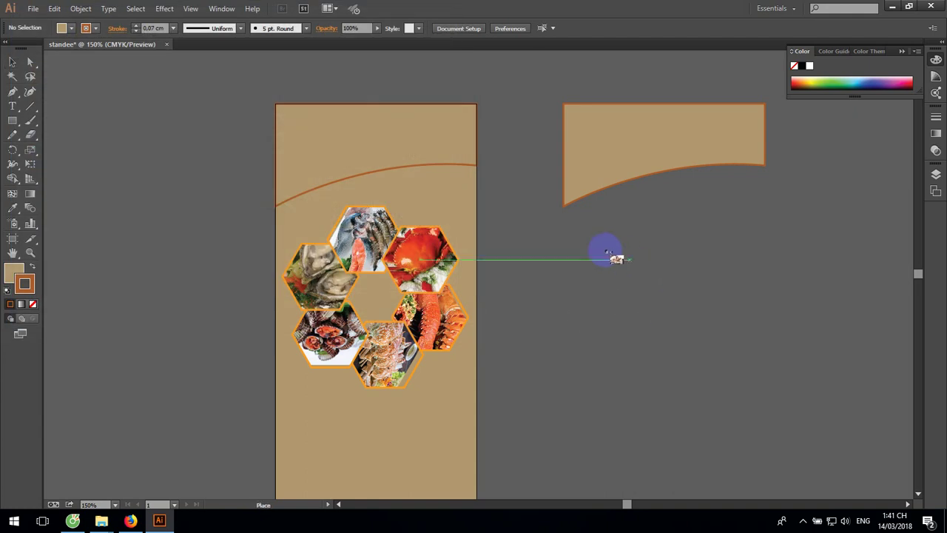
{"action": "left_click", "coordinate": [605, 250]}
{"action": "left_click_drag", "start_coordinate": [740, 255], "coordinate": [517, 172]}
{"action": "mouse_move", "coordinate": [399, 66]}
{"action": "left_mouse_down"}
{"action": "mouse_move", "coordinate": [603, 250]}
{"action": "mouse_move", "coordinate": [618, 318]}
{"action": "left_mouse_up"}
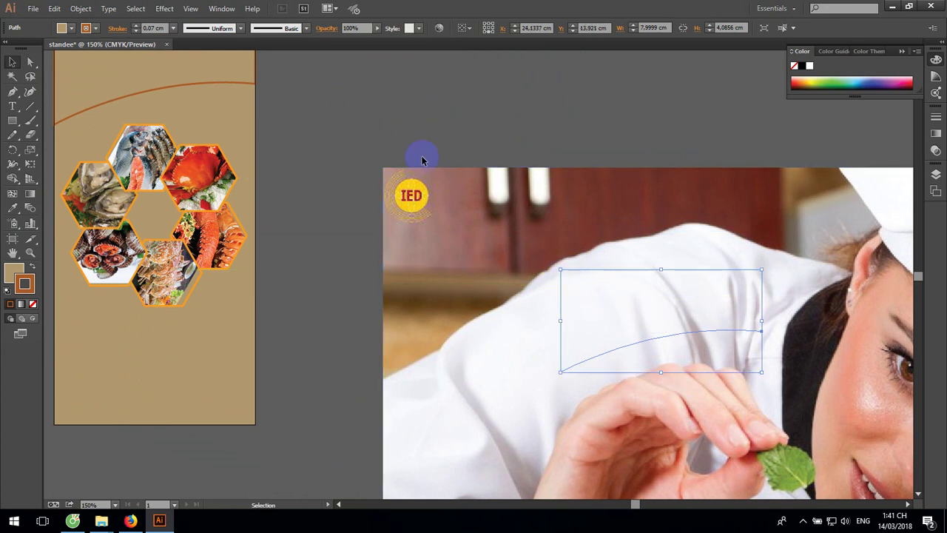
Try clipping the chef photo to the header shape and dismiss the clipping mask error.
{"action": "left_click", "coordinate": [535, 183]}
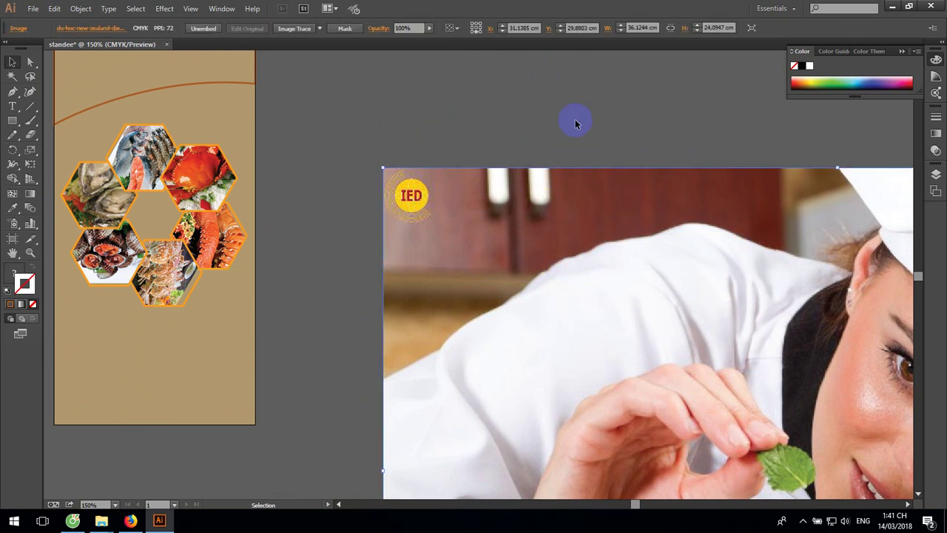
{"action": "left_click", "coordinate": [684, 425], "text": "shift"}
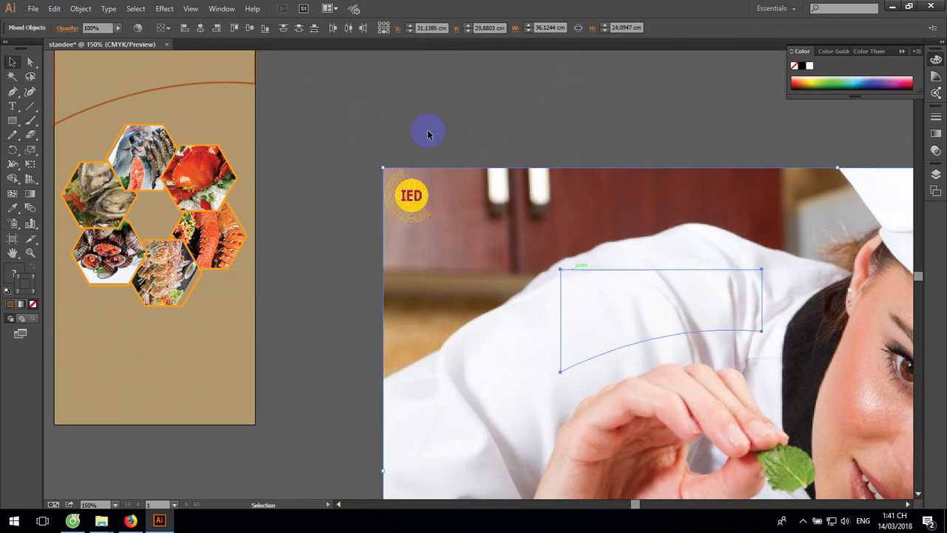
{"action": "left_click", "coordinate": [81, 9]}
{"action": "mouse_move", "coordinate": [109, 382]}
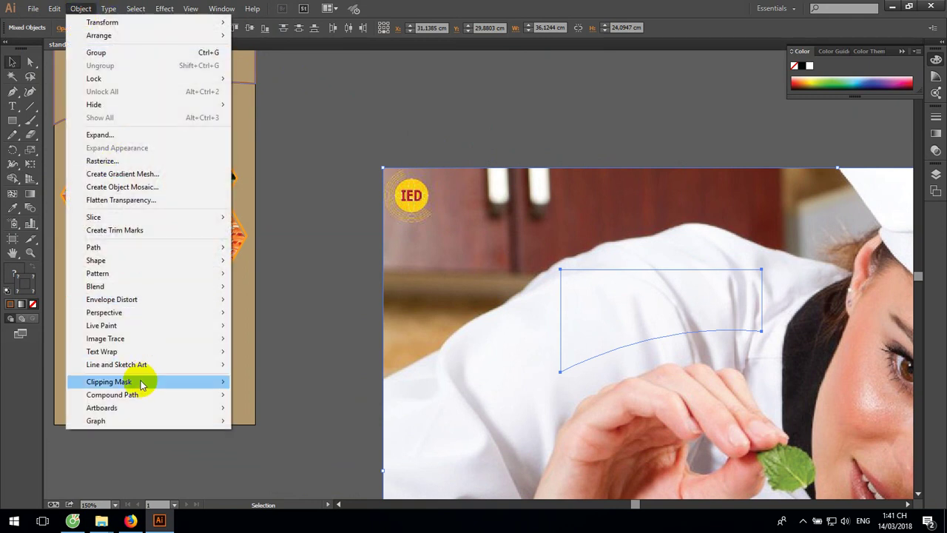
{"action": "left_click", "coordinate": [257, 381]}
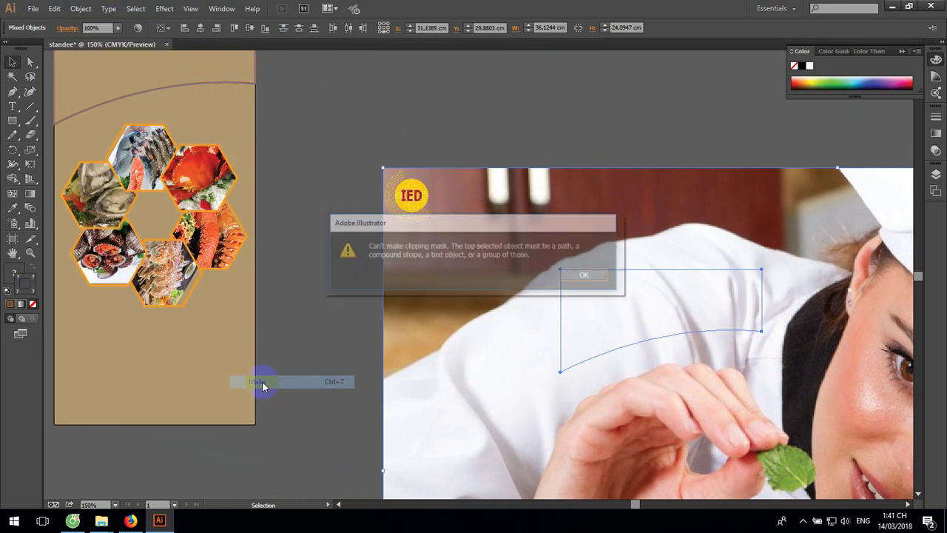
{"action": "left_click", "coordinate": [596, 286]}
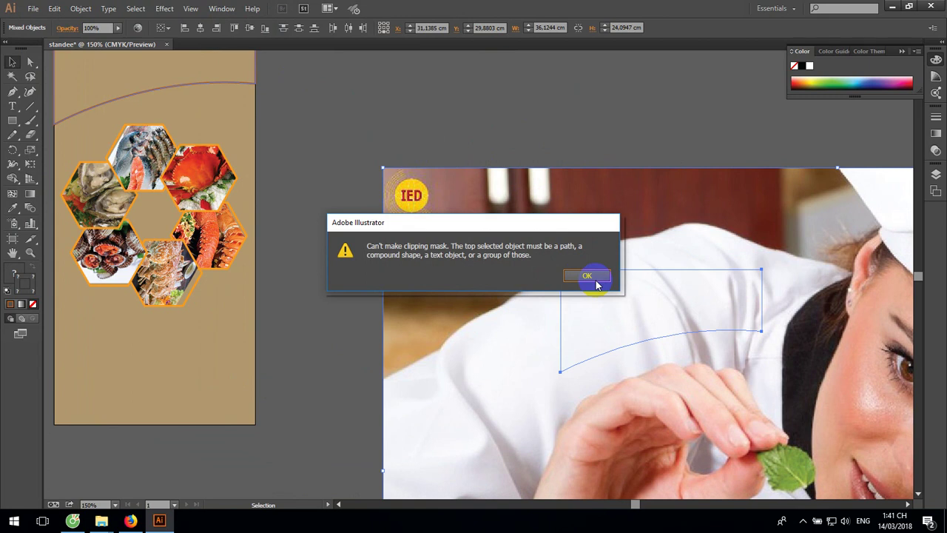
{"action": "left_click", "coordinate": [620, 126]}
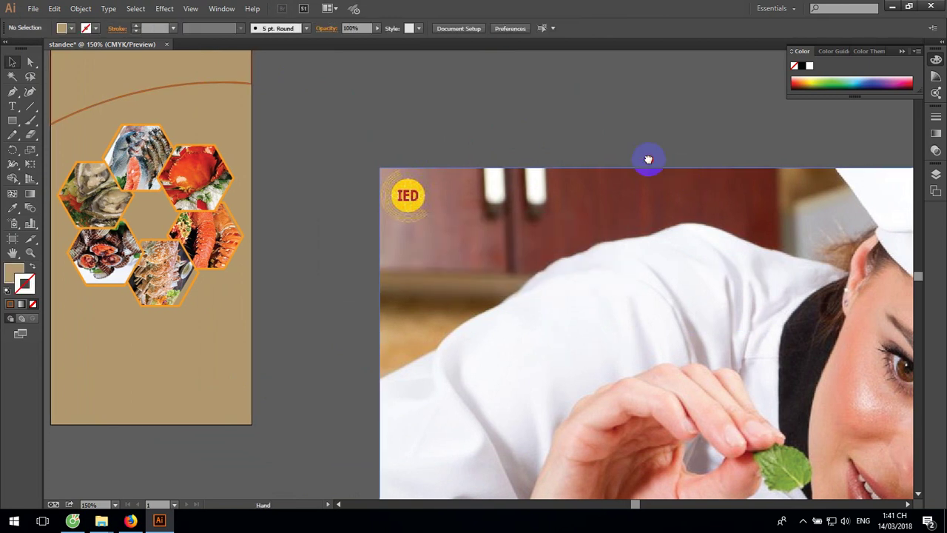
{"action": "left_click_drag", "start_coordinate": [647, 158], "coordinate": [549, 155]}
{"action": "left_click_drag", "start_coordinate": [556, 190], "coordinate": [508, 164]}
Stack the header copy over the chef photo and attempt a compound path, dismissing the error.
{"action": "left_click", "coordinate": [9, 62]}
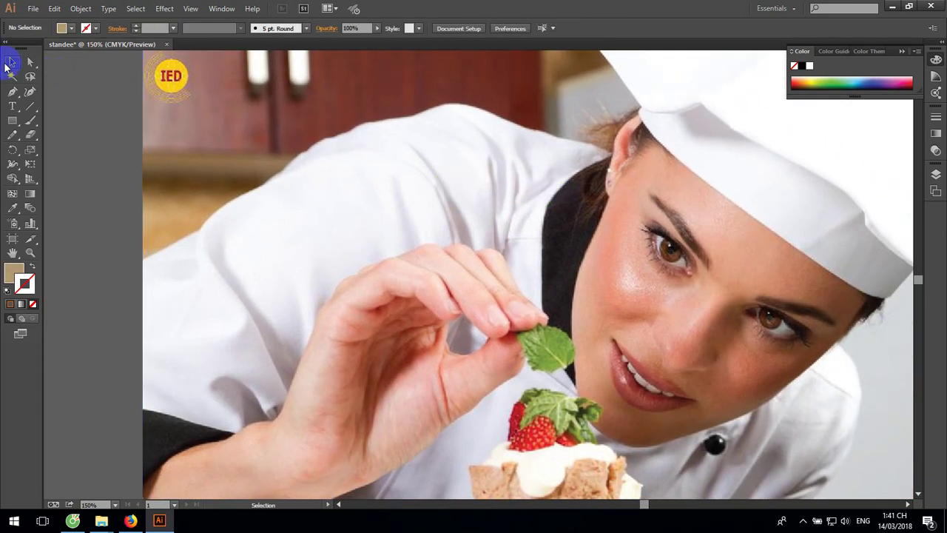
{"action": "left_click", "coordinate": [354, 197]}
{"action": "key", "text": "a"}
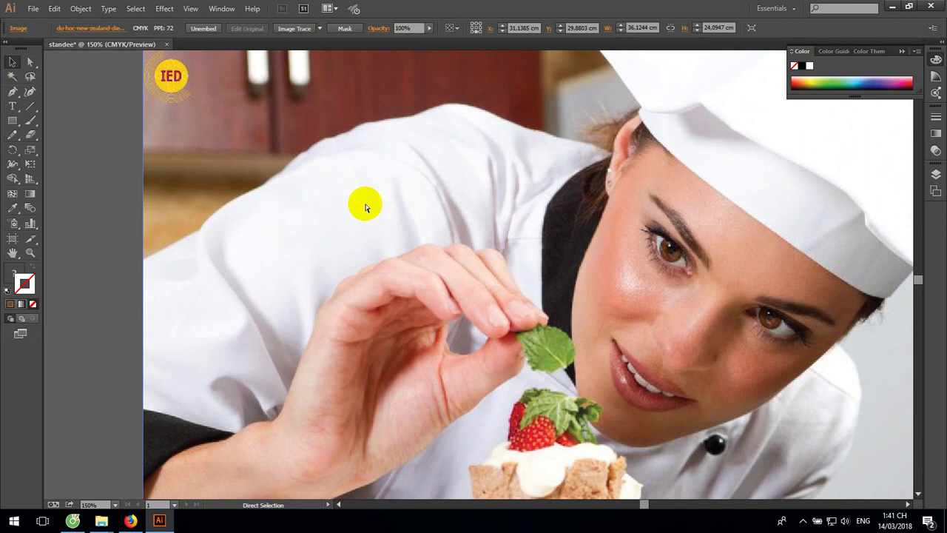
{"action": "key", "text": "ctrl+shift+bracketleft"}
{"action": "key", "text": "v"}
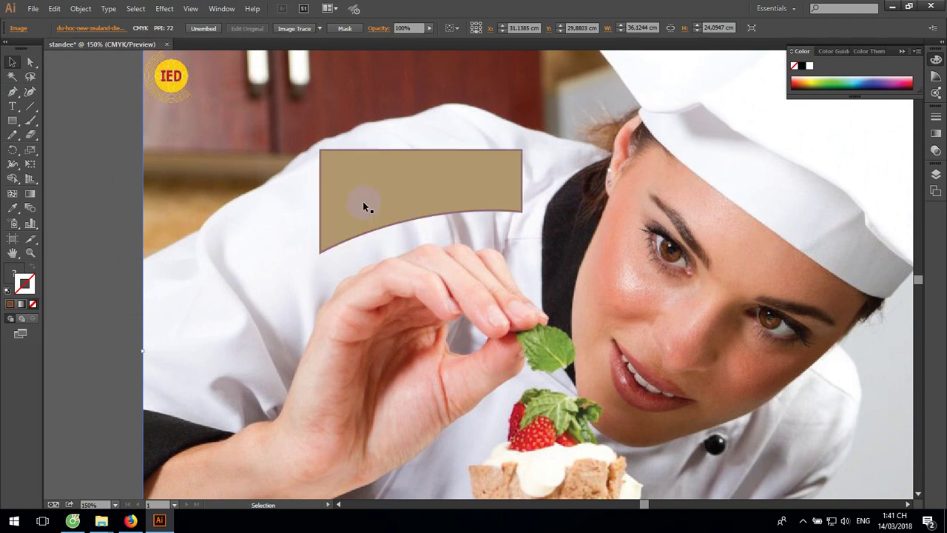
{"action": "left_click", "coordinate": [330, 191], "text": "shift"}
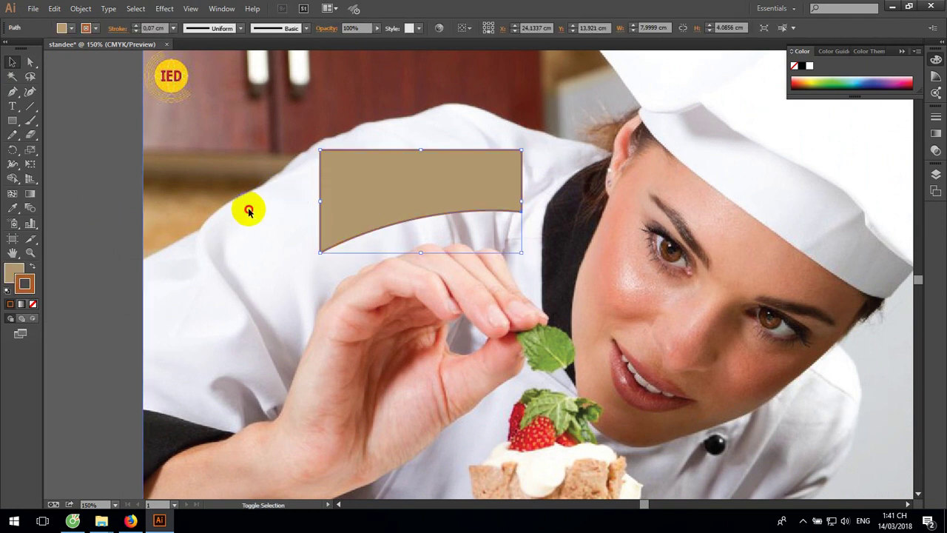
{"action": "left_click", "coordinate": [80, 8]}
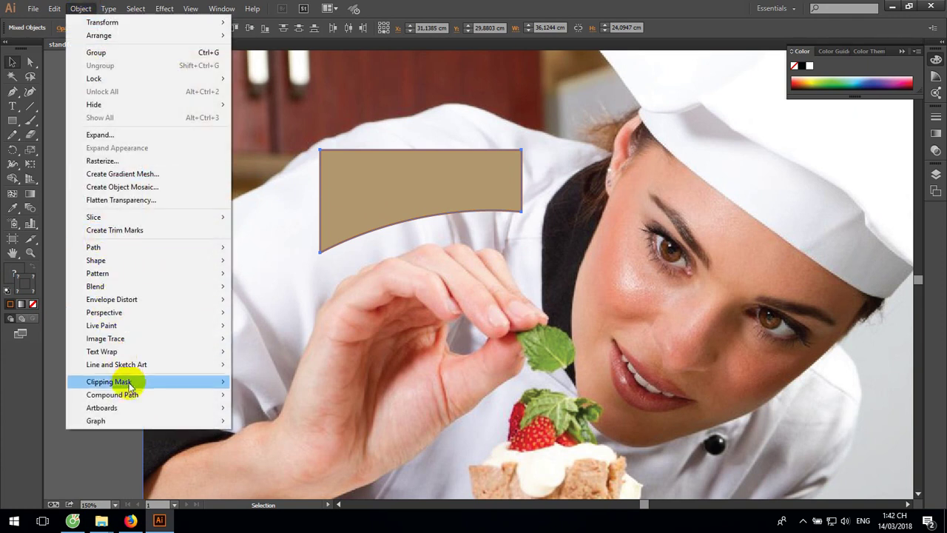
{"action": "mouse_move", "coordinate": [113, 394]}
{"action": "left_click", "coordinate": [255, 394]}
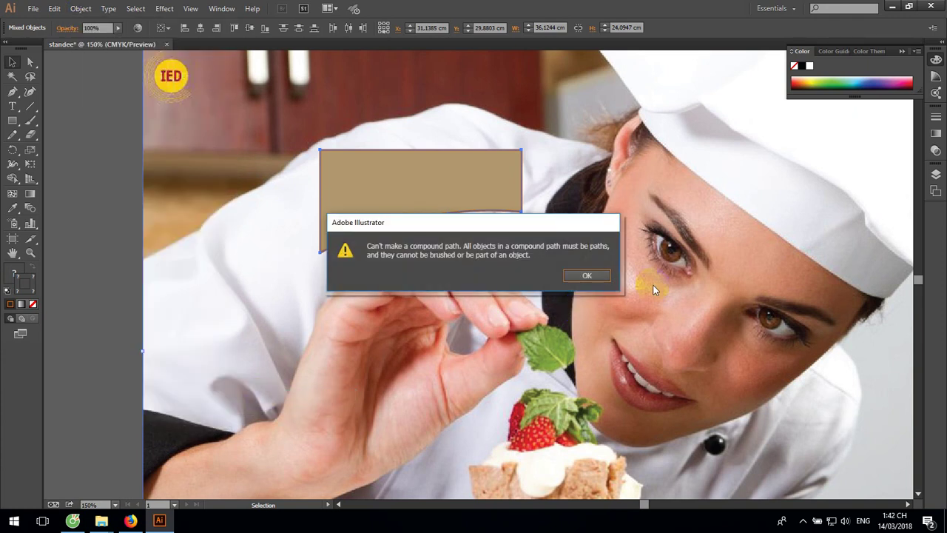
{"action": "left_click", "coordinate": [602, 277]}
{"action": "left_click", "coordinate": [121, 250]}
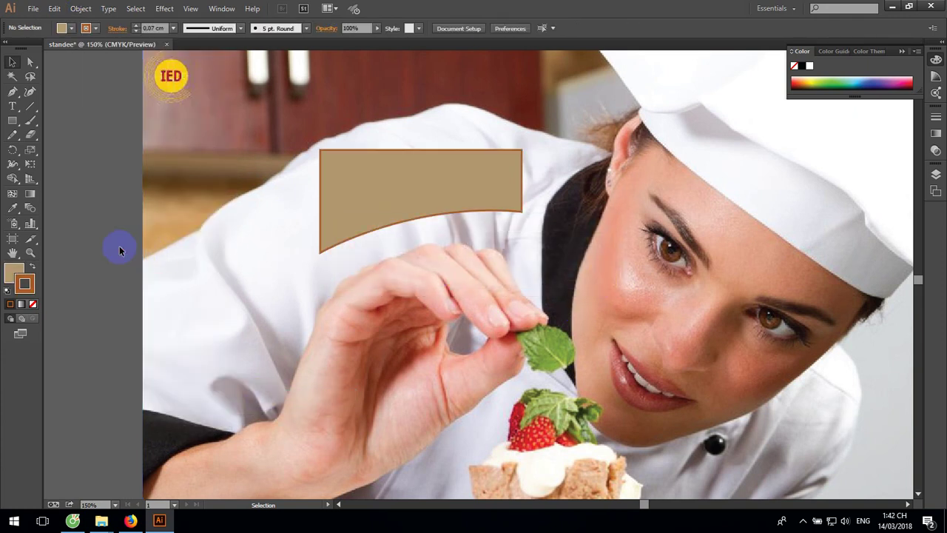
{"action": "key", "text": "ctrl+minus"}
{"action": "key", "text": "ctrl+minus"}
{"action": "key", "text": "ctrl+minus"}
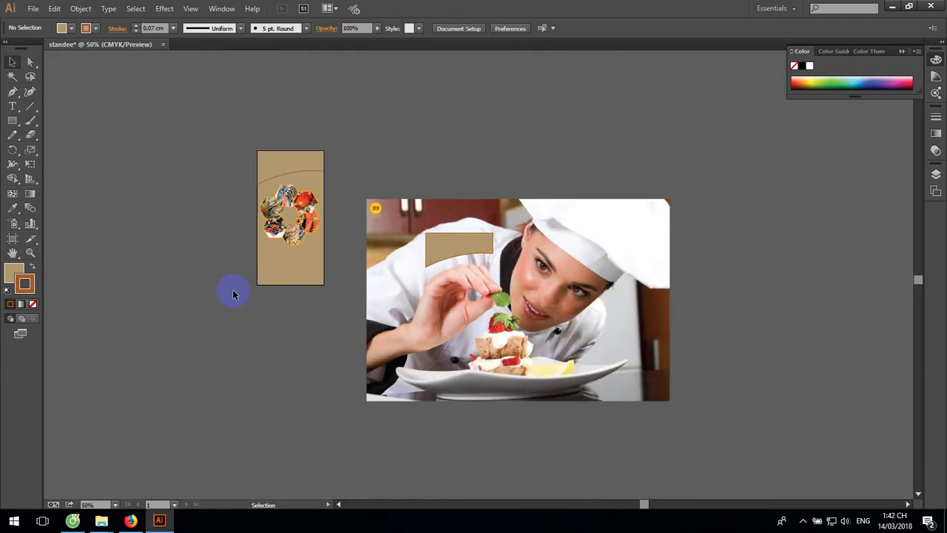
Shrink the chef photo from its corners to about 9.87 × 6.58 cm.
{"action": "left_click", "coordinate": [471, 242]}
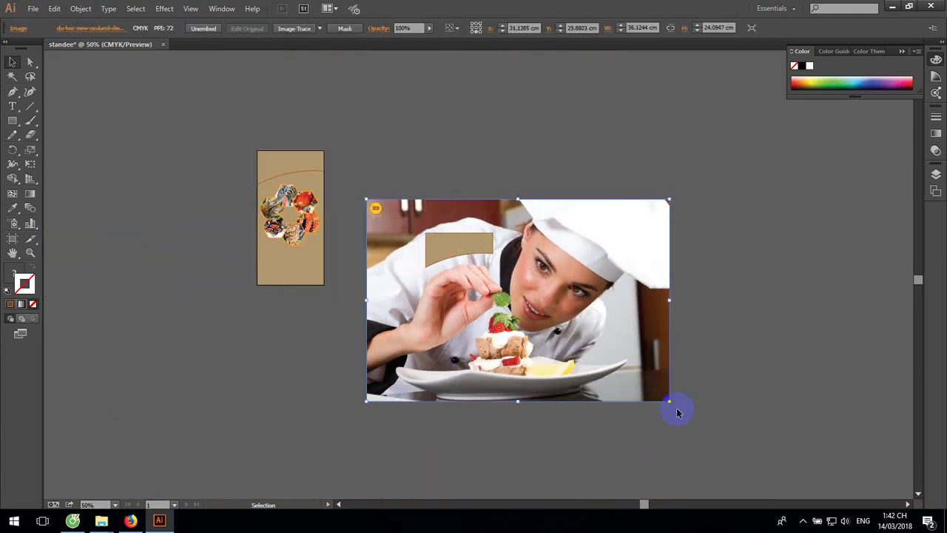
{"action": "mouse_move", "coordinate": [670, 401]}
{"action": "left_mouse_down"}
{"action": "mouse_move", "coordinate": [573, 311]}
{"action": "mouse_move", "coordinate": [518, 296]}
{"action": "left_mouse_up"}
{"action": "left_click", "coordinate": [659, 380]}
{"action": "key", "text": "z"}
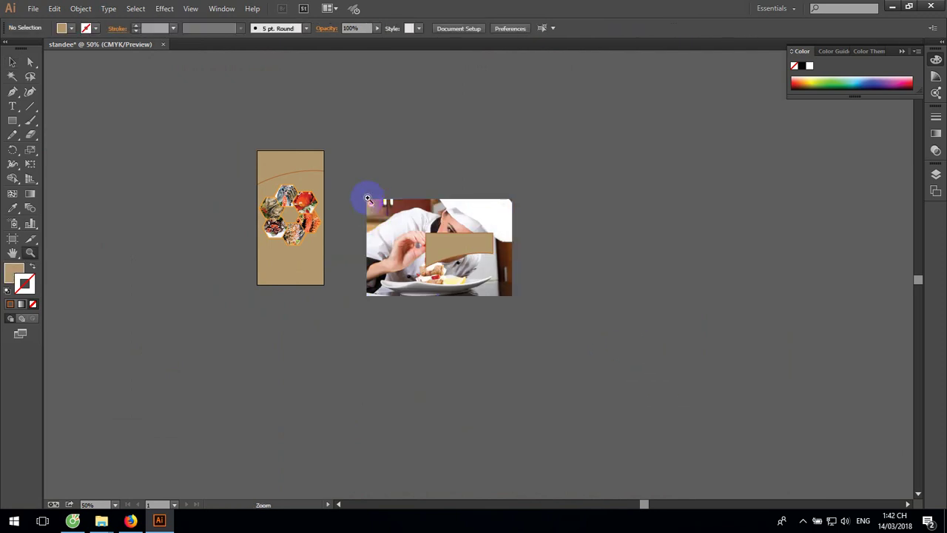
{"action": "left_click_drag", "start_coordinate": [349, 177], "coordinate": [540, 332]}
{"action": "left_click", "coordinate": [15, 63]}
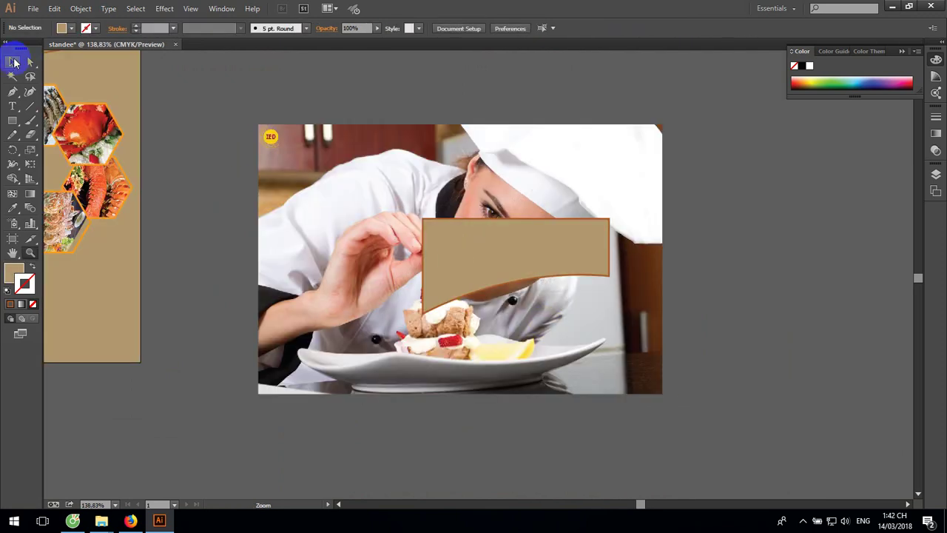
{"action": "left_click", "coordinate": [259, 124]}
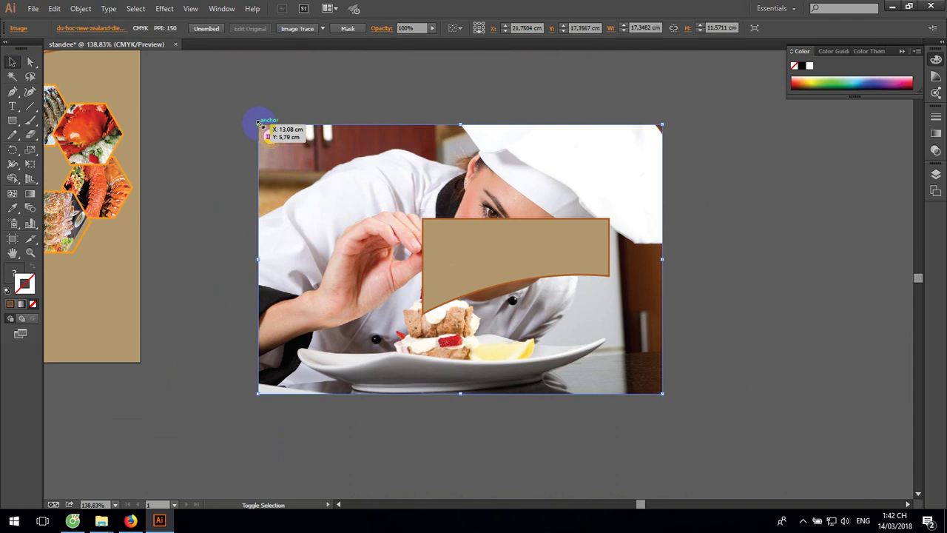
{"action": "left_click_drag", "start_coordinate": [260, 124], "coordinate": [383, 209]}
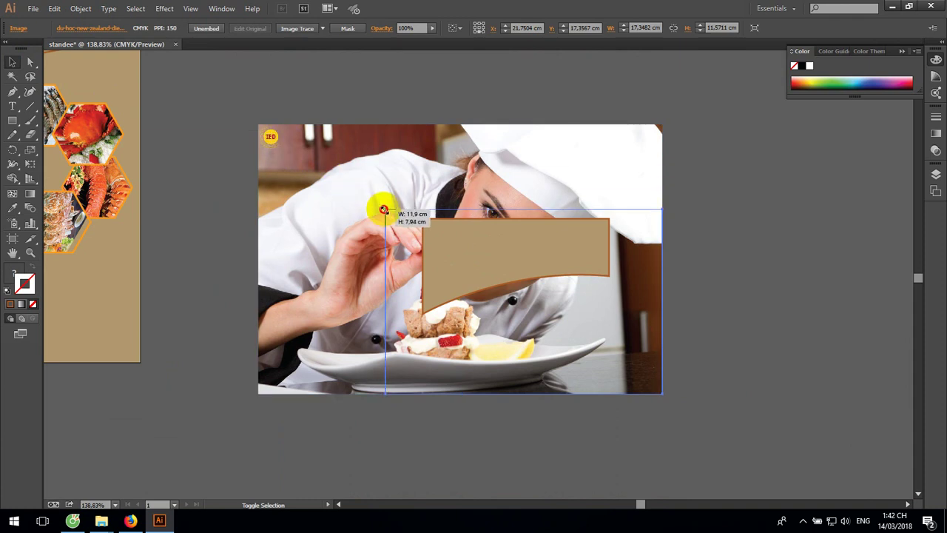
{"action": "mouse_move", "coordinate": [662, 392]}
{"action": "left_mouse_down"}
{"action": "mouse_move", "coordinate": [628, 361]}
{"action": "mouse_move", "coordinate": [615, 362]}
{"action": "left_mouse_up"}
{"action": "left_click", "coordinate": [582, 417]}
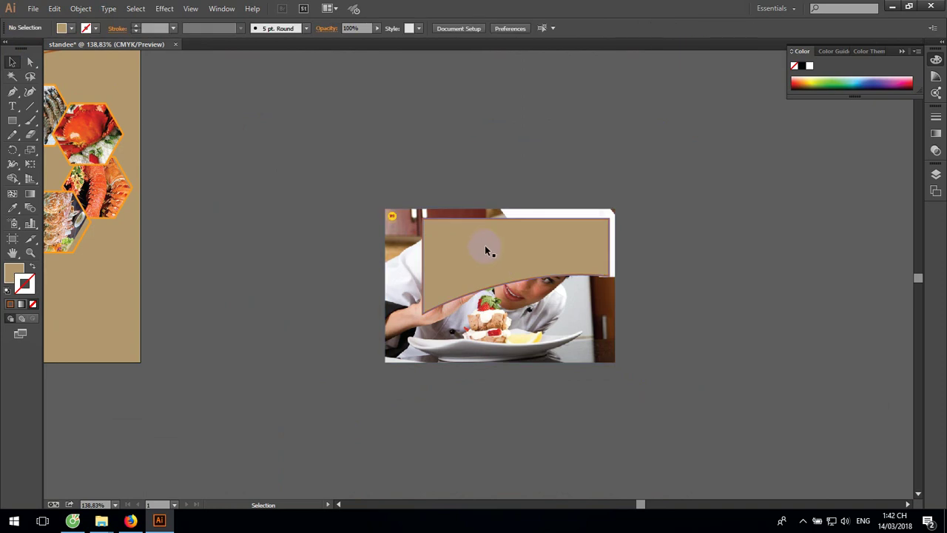
Nudge the tan banner shape over the chef's face and select it with the photo.
{"action": "left_click_drag", "start_coordinate": [486, 251], "coordinate": [475, 260]}
{"action": "left_click", "coordinate": [558, 419]}
{"action": "left_click", "coordinate": [352, 237]}
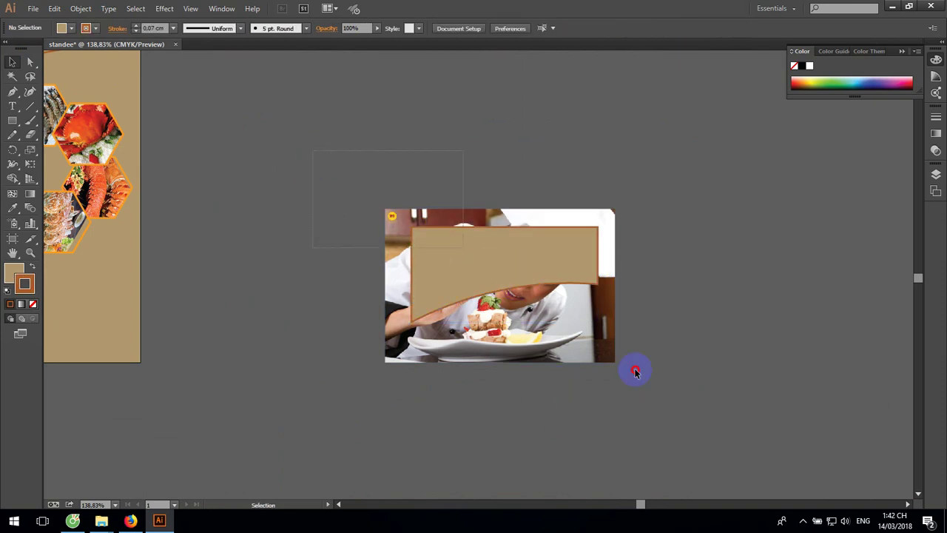
{"action": "left_click_drag", "start_coordinate": [313, 148], "coordinate": [681, 407]}
Clip the chef photo inside the banner shape and move the clip group beside the standee header.
{"action": "left_click", "coordinate": [80, 9]}
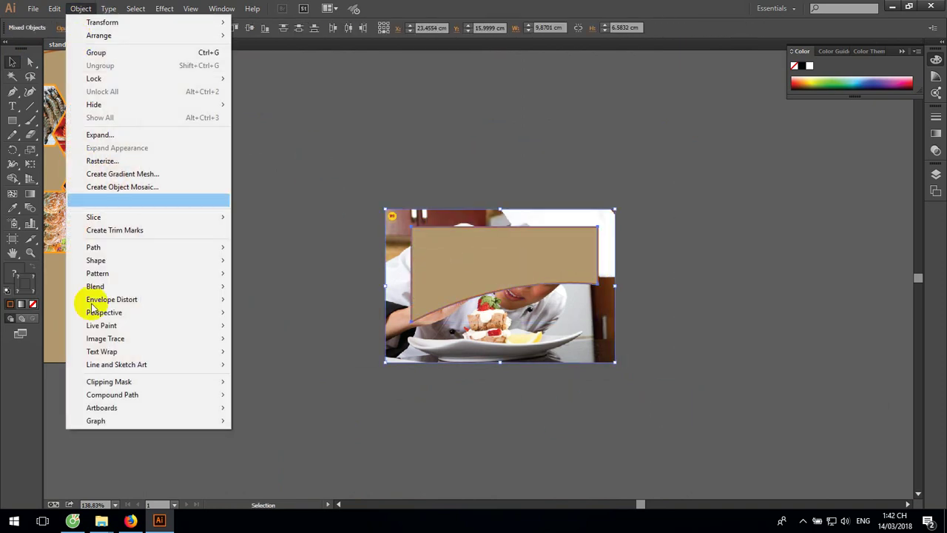
{"action": "left_click", "coordinate": [248, 382]}
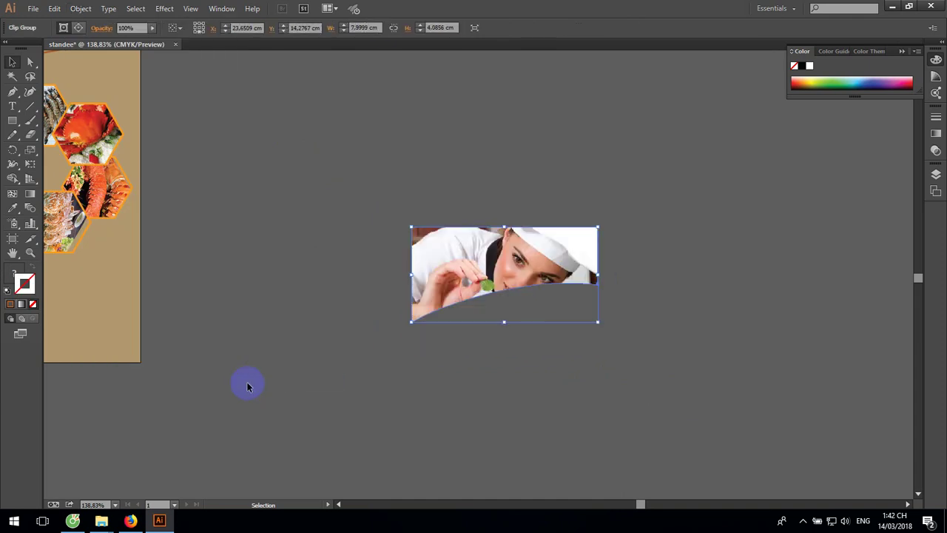
{"action": "left_click", "coordinate": [336, 378]}
{"action": "left_click_drag", "start_coordinate": [288, 171], "coordinate": [547, 264]}
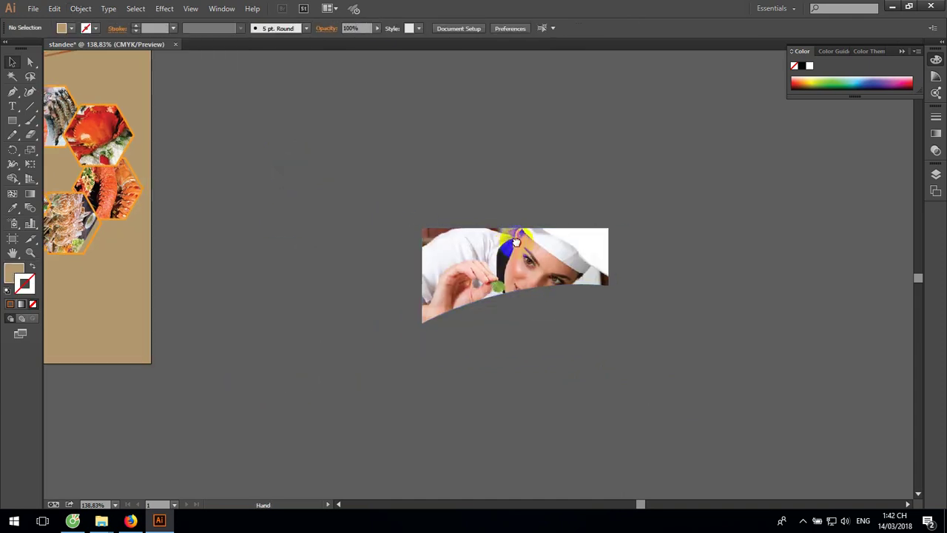
{"action": "left_click_drag", "start_coordinate": [694, 342], "coordinate": [524, 129]}
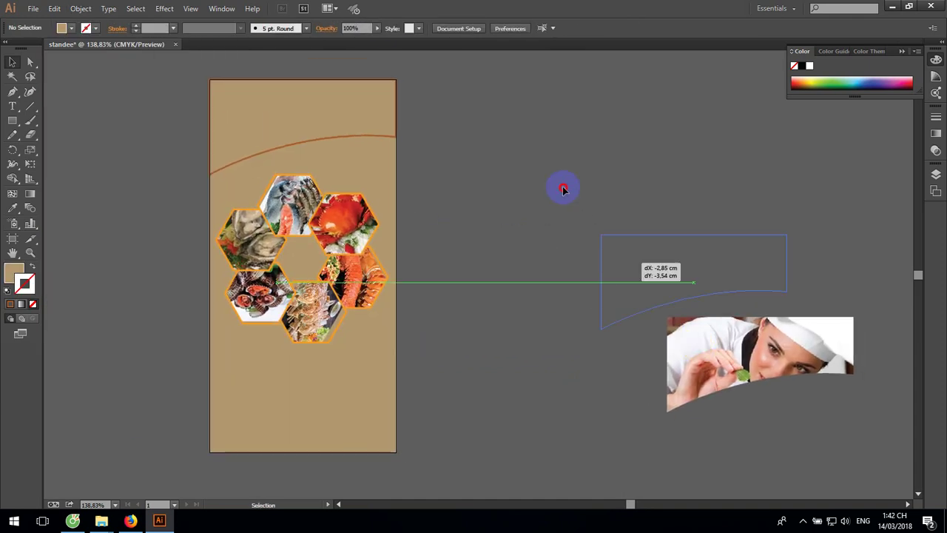
Align the clipped chef photo left and top with the standee's curved header.
{"action": "left_click_drag", "start_coordinate": [525, 130], "coordinate": [233, 164]}
{"action": "left_click", "coordinate": [233, 164], "text": "shift"}
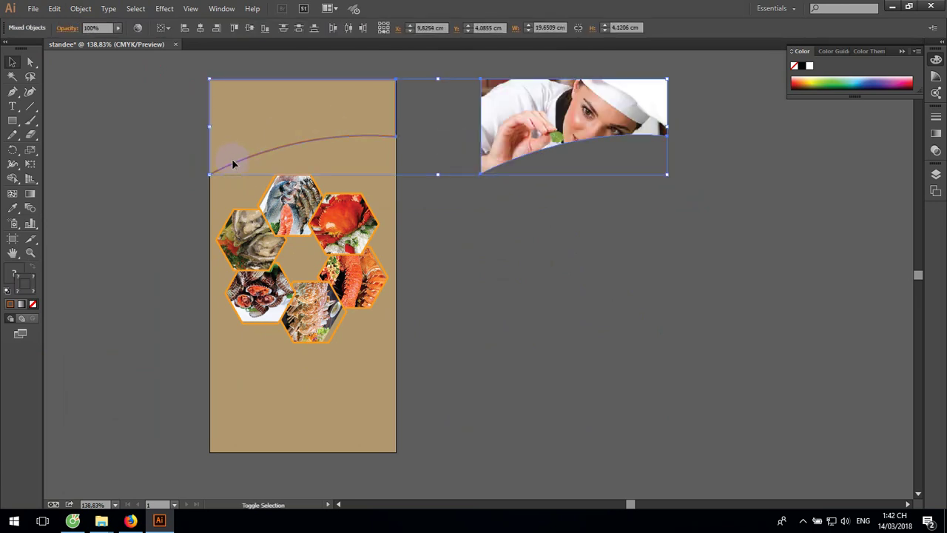
{"action": "left_click", "coordinate": [185, 31]}
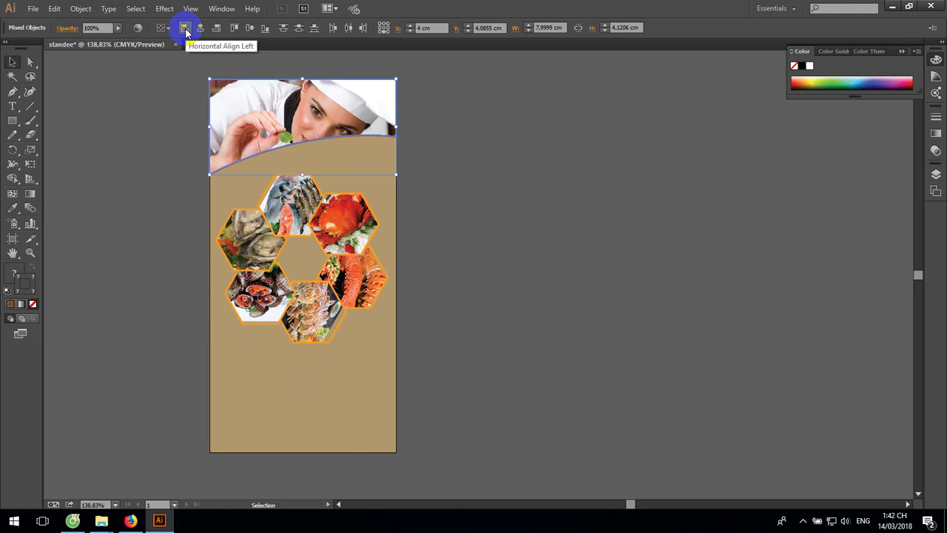
{"action": "left_click", "coordinate": [233, 28]}
{"action": "left_click", "coordinate": [523, 154]}
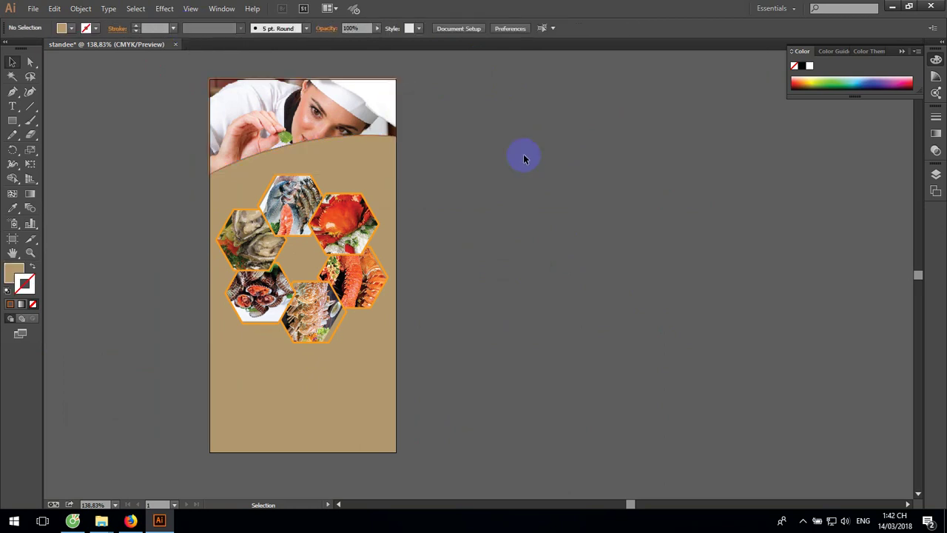
{"action": "key", "text": "z"}
{"action": "left_click_drag", "start_coordinate": [175, 63], "coordinate": [456, 209]}
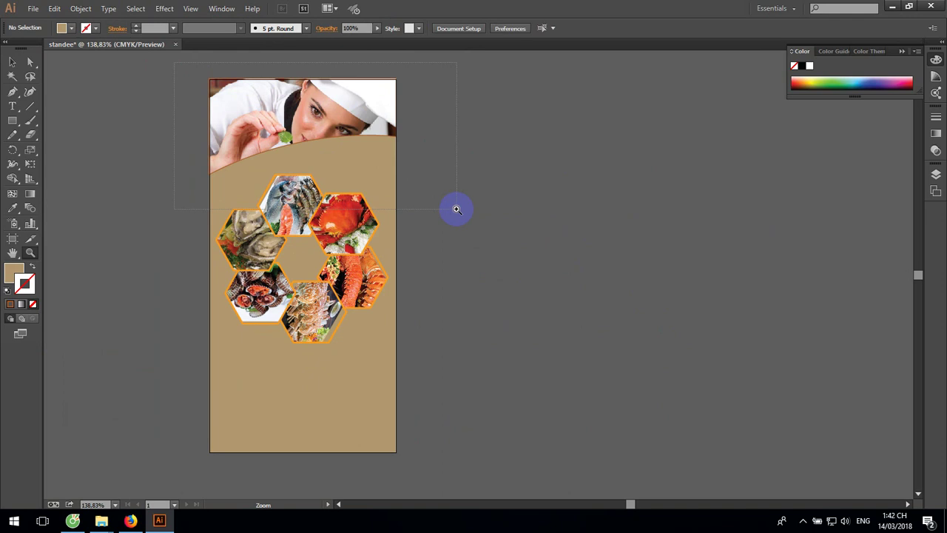
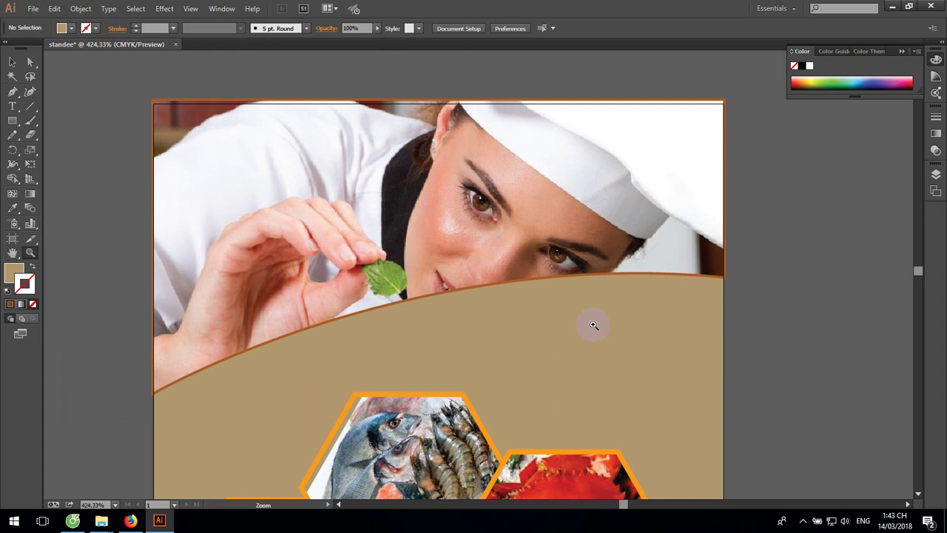
Shrink the chef photo inside its curved clipping mask, then zoom out to 200%.
{"action": "left_click", "coordinate": [12, 62]}
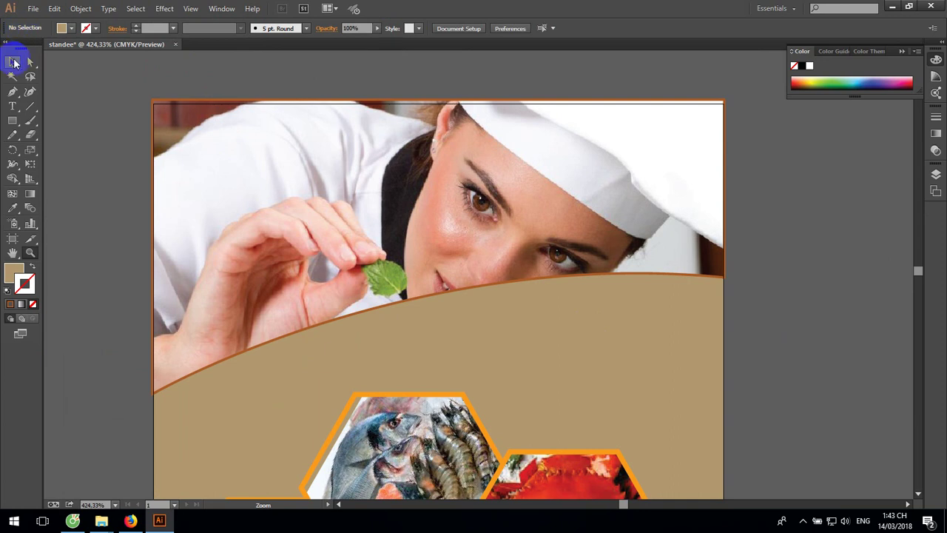
{"action": "left_click", "coordinate": [240, 175]}
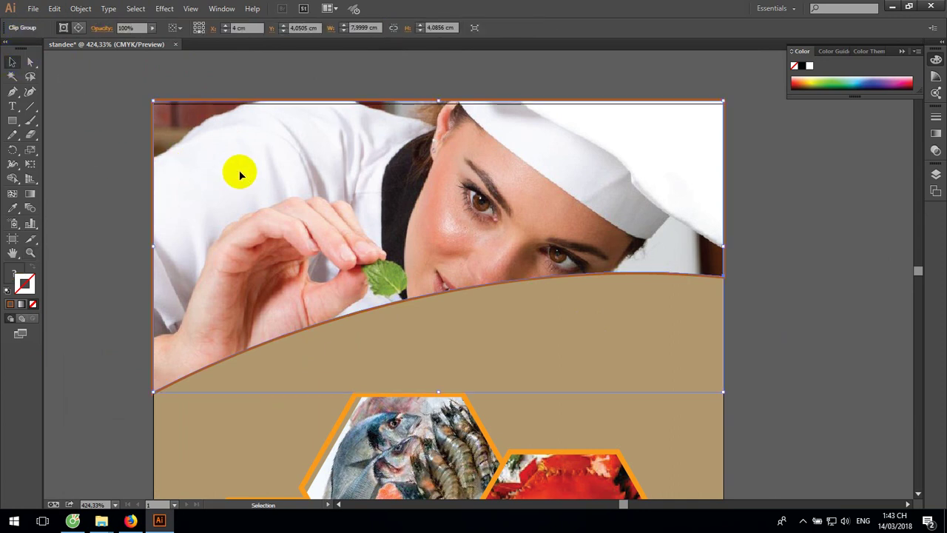
{"action": "left_click", "coordinate": [80, 8]}
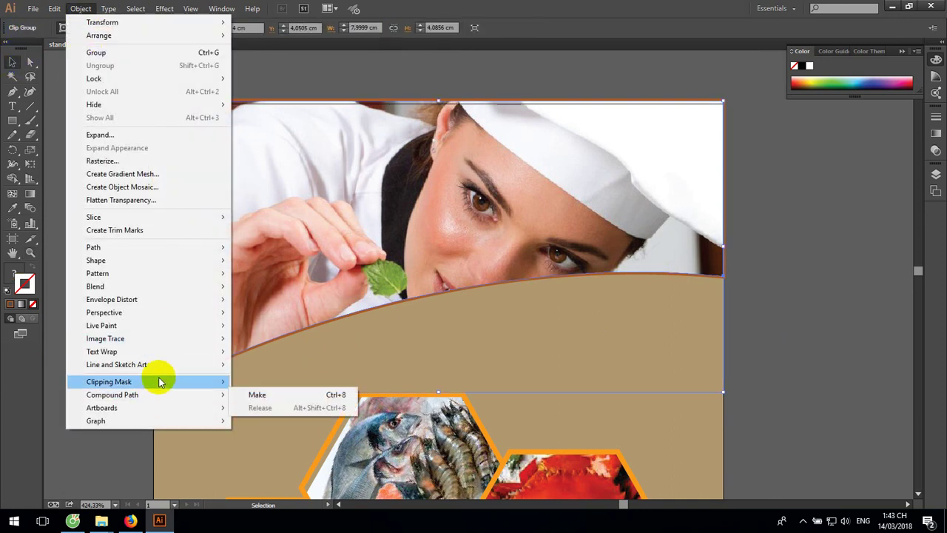
{"action": "mouse_move", "coordinate": [118, 382]}
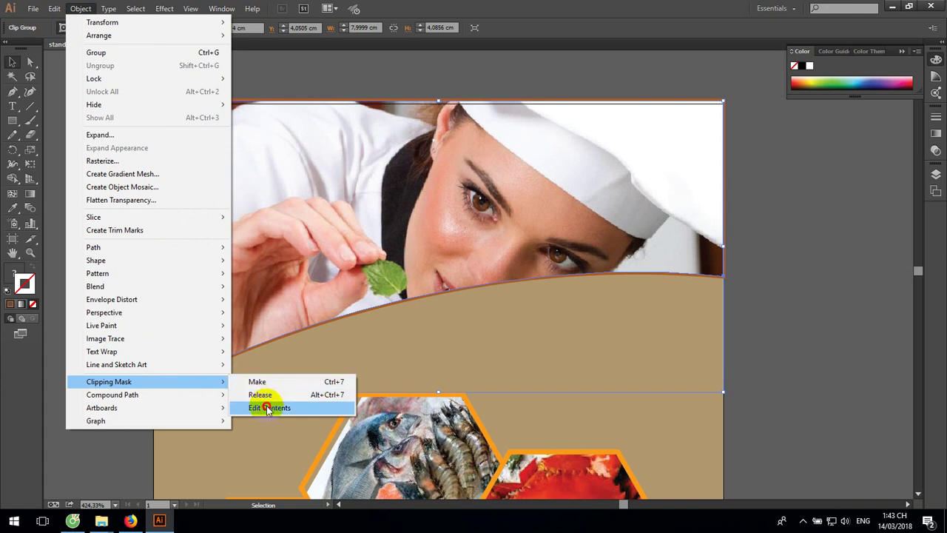
{"action": "left_click", "coordinate": [268, 407]}
{"action": "scroll", "coordinate": [387, 297], "scroll_direction": "down", "scroll_amount": 2}
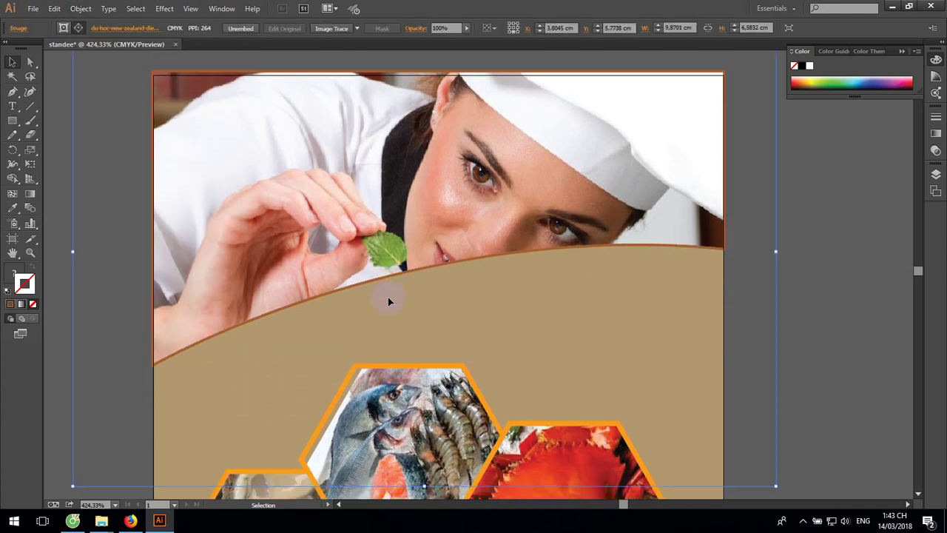
{"action": "scroll", "coordinate": [388, 297], "scroll_direction": "down", "scroll_amount": 2}
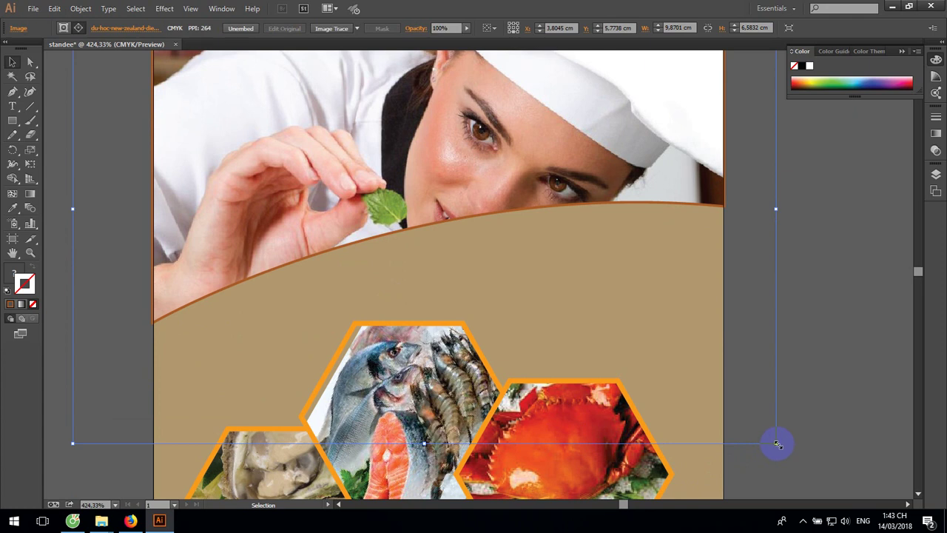
{"action": "left_click_drag", "start_coordinate": [775, 443], "coordinate": [757, 414]}
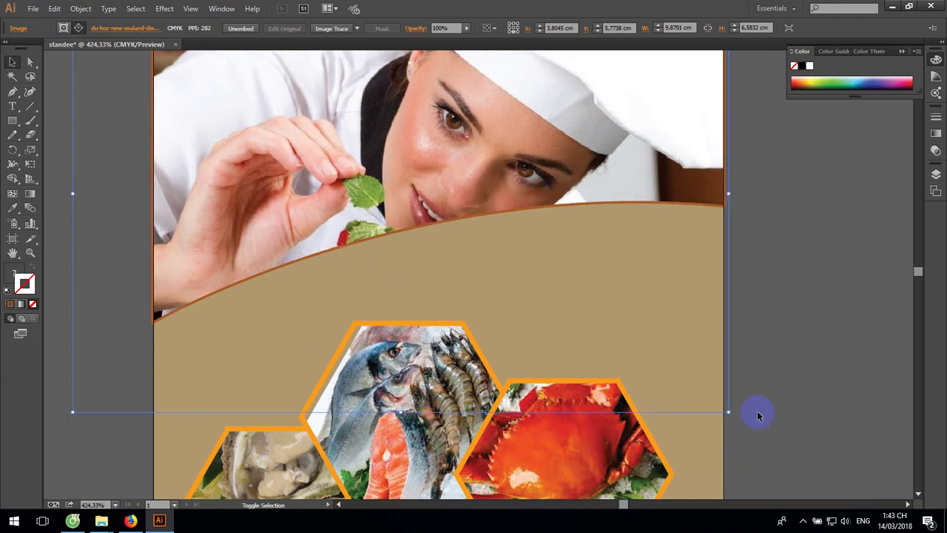
{"action": "left_click", "coordinate": [806, 420]}
{"action": "left_click_drag", "start_coordinate": [785, 287], "coordinate": [763, 367]}
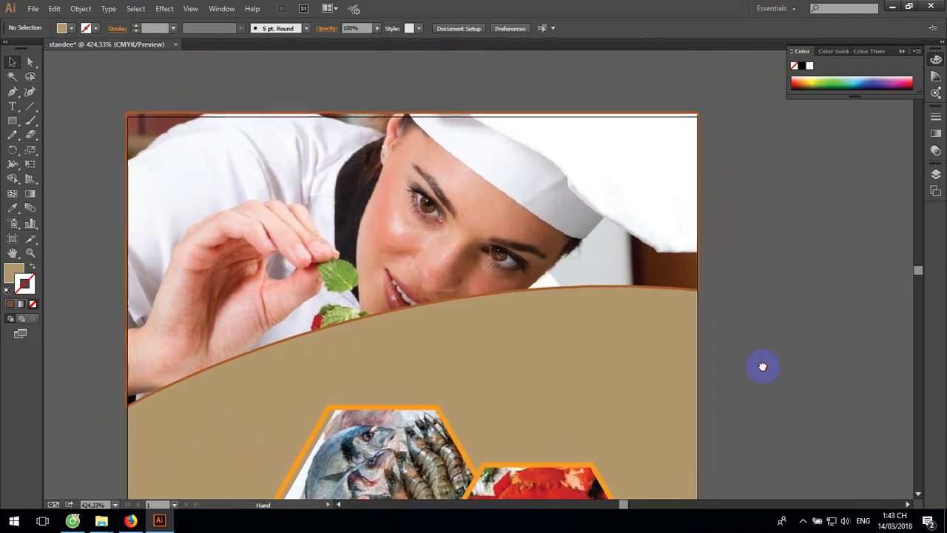
{"action": "key", "text": "ctrl+minus"}
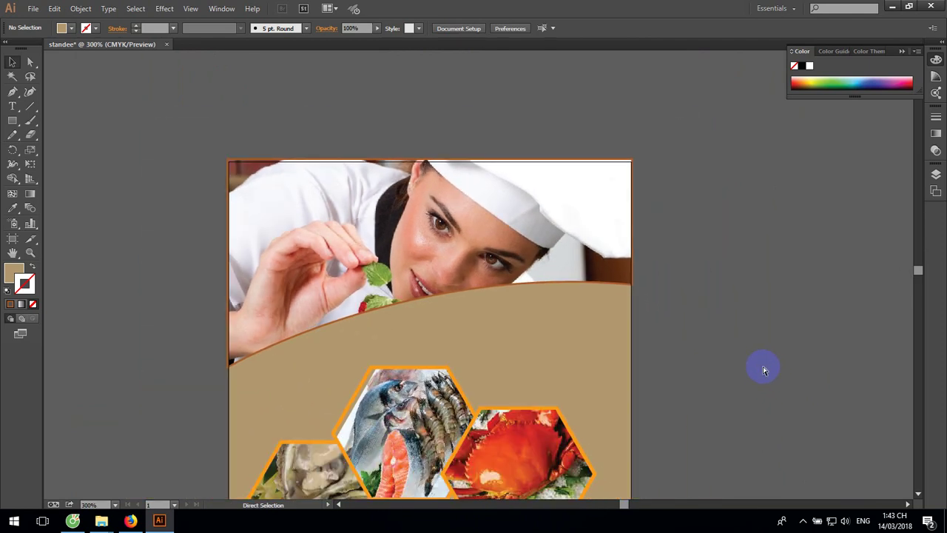
{"action": "key", "text": "ctrl+minus"}
{"action": "mouse_move", "coordinate": [764, 370]}
{"action": "left_mouse_down"}
{"action": "mouse_move", "coordinate": [761, 311]}
{"action": "mouse_move", "coordinate": [768, 376]}
{"action": "left_mouse_up"}
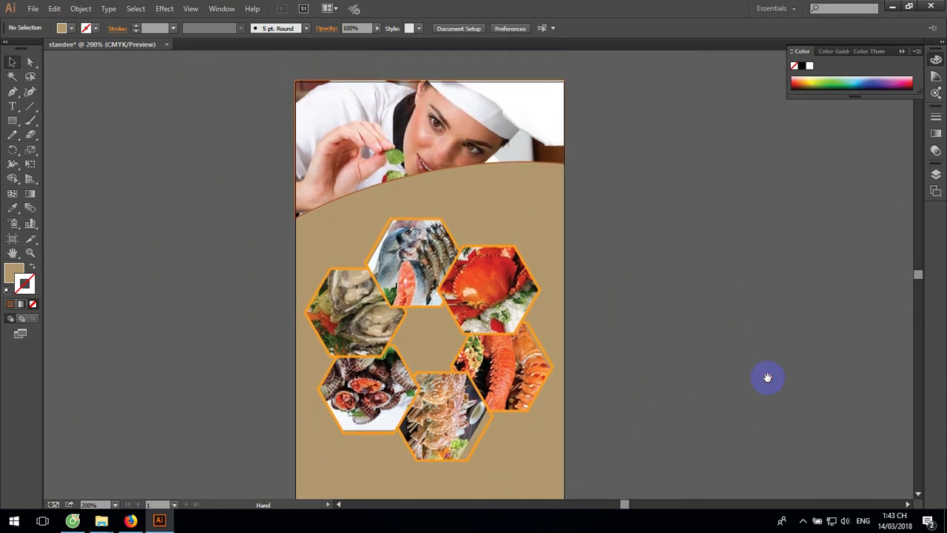
Add a text line reading NHA beside the artboard, then minimize Illustrator.
{"action": "left_click", "coordinate": [11, 107]}
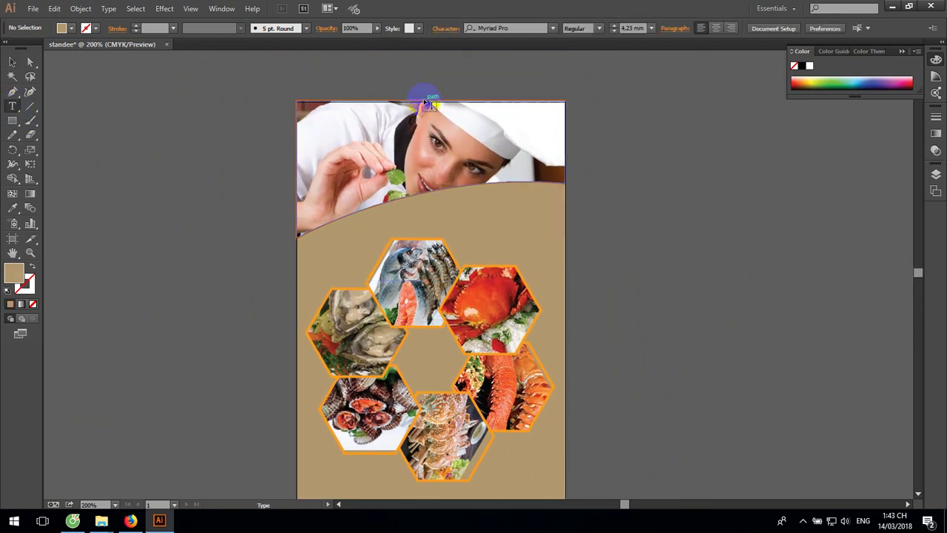
{"action": "left_click", "coordinate": [616, 236]}
{"action": "type", "text": "NHA"}
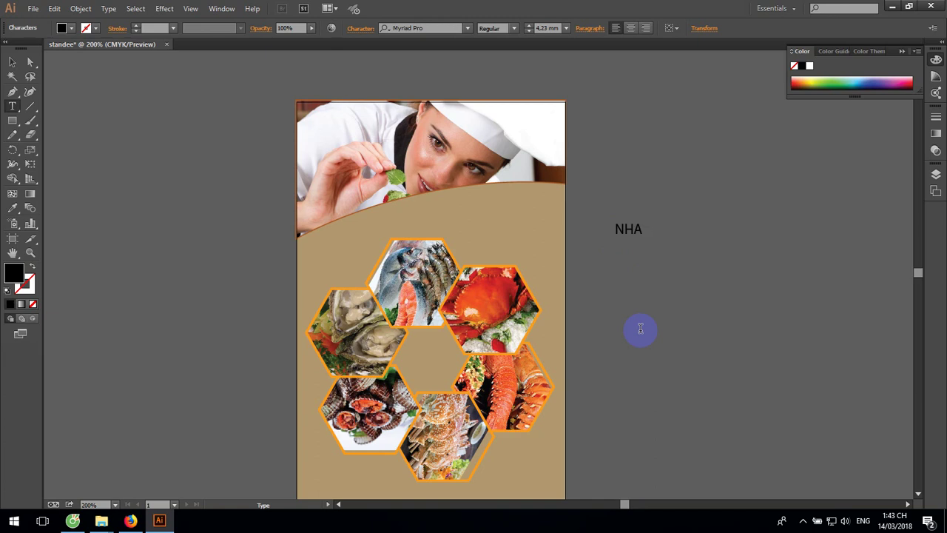
{"action": "left_click", "coordinate": [892, 6]}
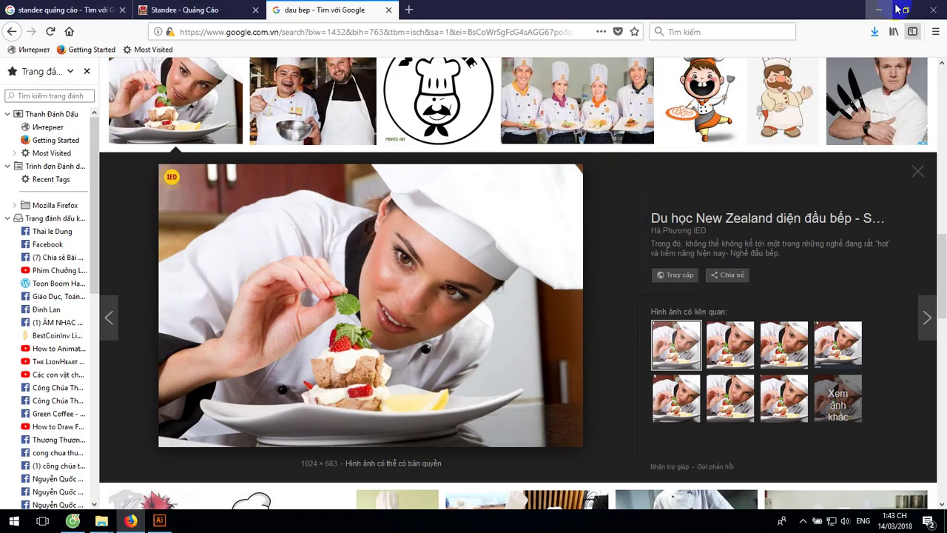
Adjust the UniKey typing mode from the desktop and bring Illustrator back.
{"action": "left_click", "coordinate": [879, 8]}
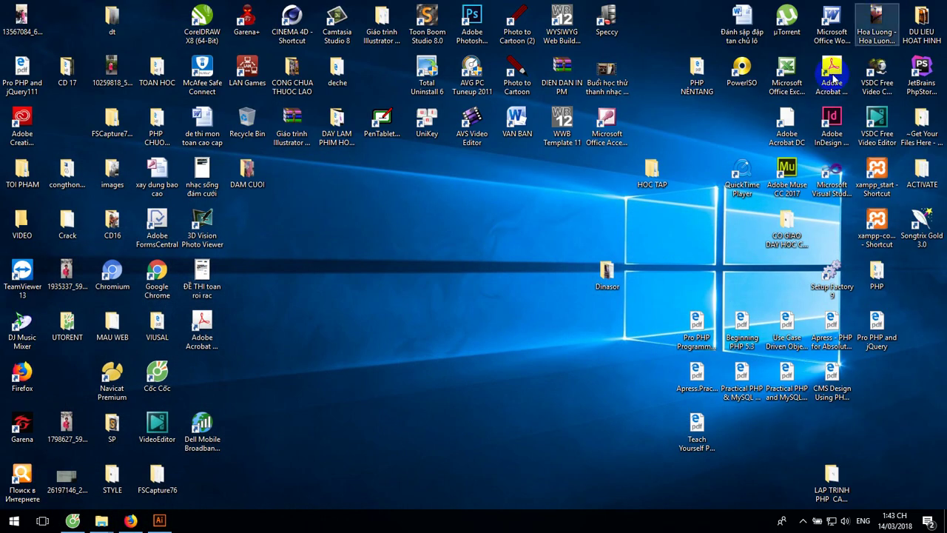
{"action": "double_click", "coordinate": [428, 120]}
{"action": "left_click", "coordinate": [557, 156]}
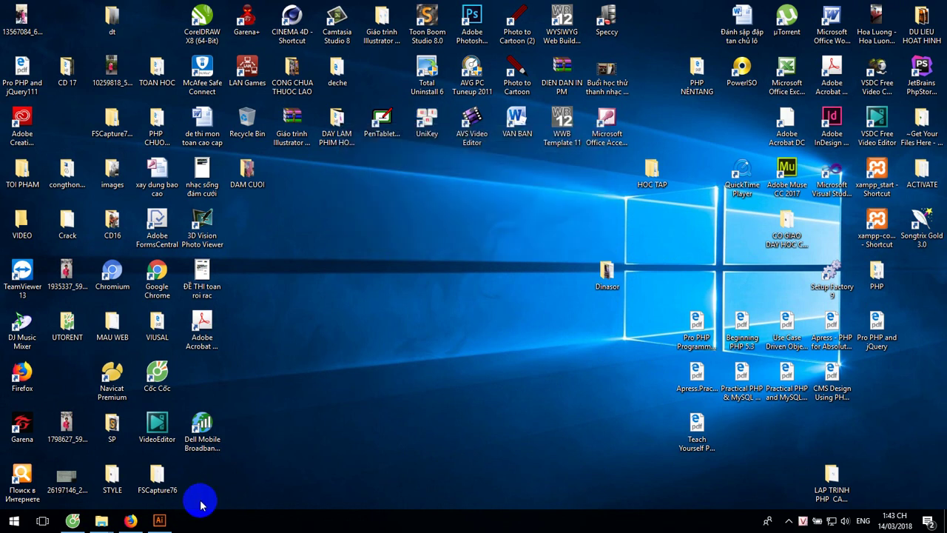
{"action": "left_click", "coordinate": [159, 522]}
{"action": "type", "text": "RESTUARANT"}
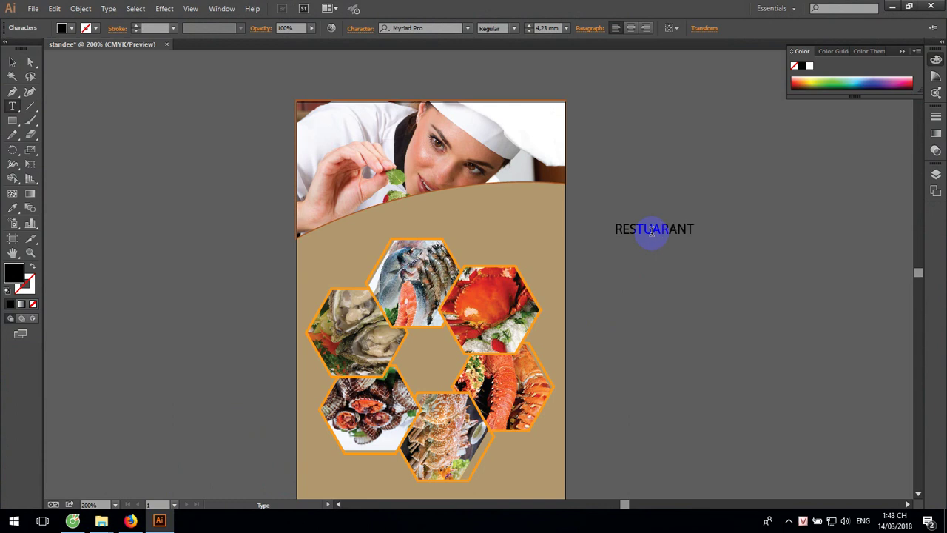
Complete the word as RESTAURANT, resize it and place it over the chef photo's top.
{"action": "left_click", "coordinate": [594, 263]}
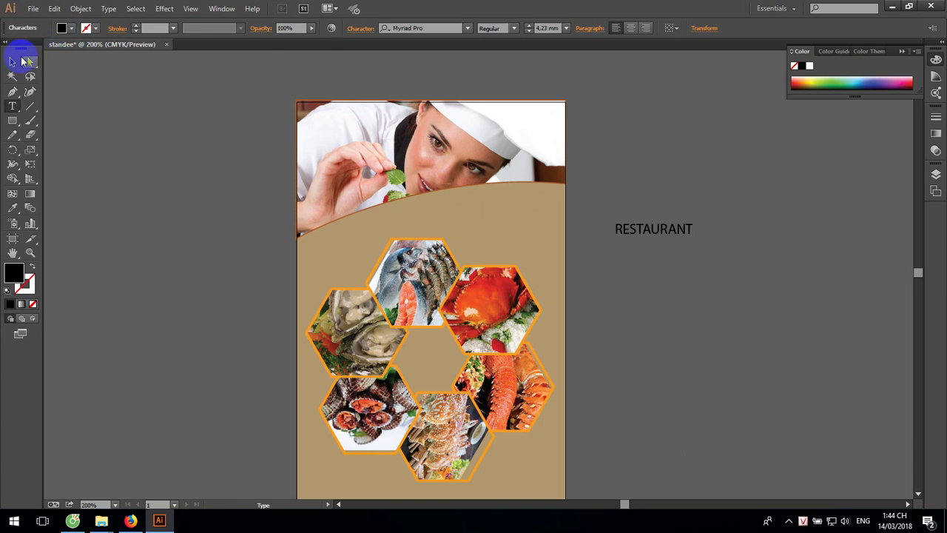
{"action": "left_click", "coordinate": [12, 61]}
{"action": "left_click_drag", "start_coordinate": [695, 239], "coordinate": [793, 286]}
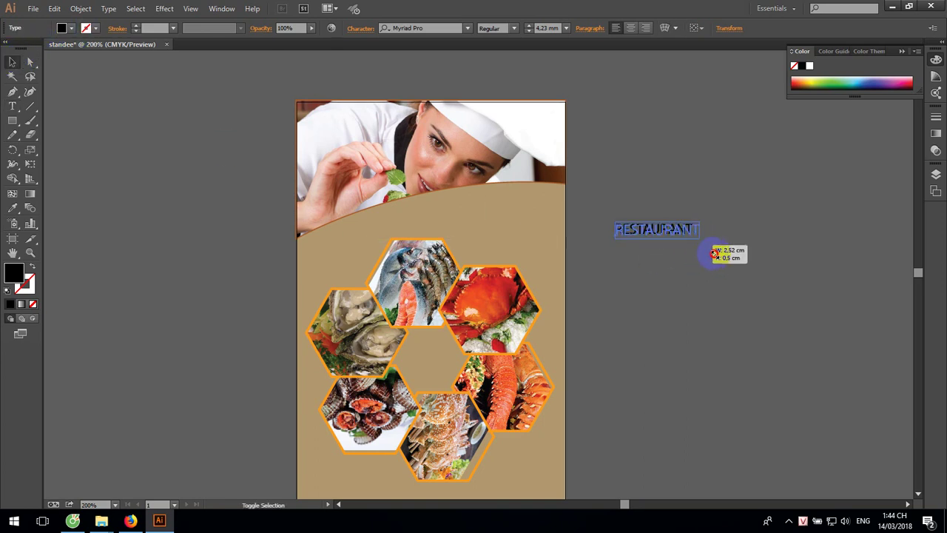
{"action": "mouse_move", "coordinate": [719, 237]}
{"action": "left_mouse_down"}
{"action": "mouse_move", "coordinate": [586, 238]}
{"action": "mouse_move", "coordinate": [433, 213]}
{"action": "left_mouse_up"}
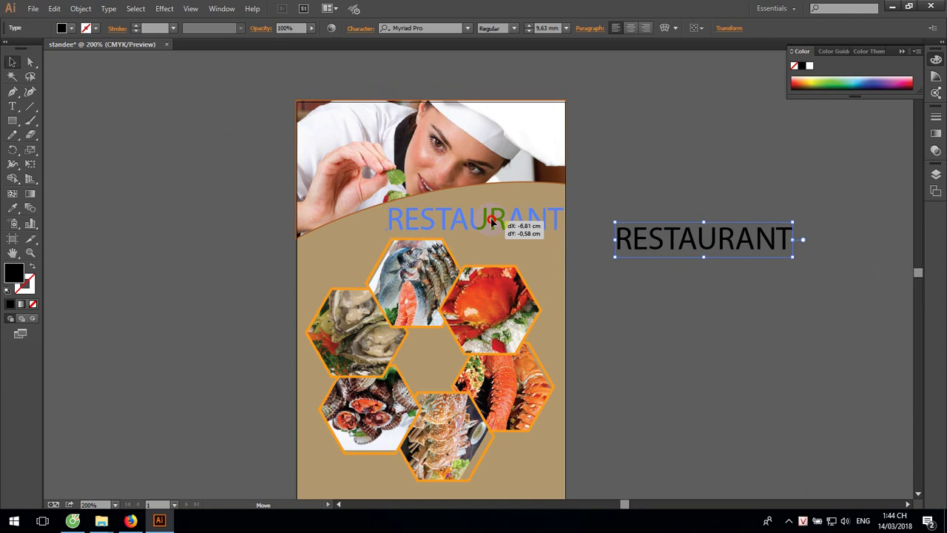
{"action": "left_click_drag", "start_coordinate": [503, 214], "coordinate": [500, 220]}
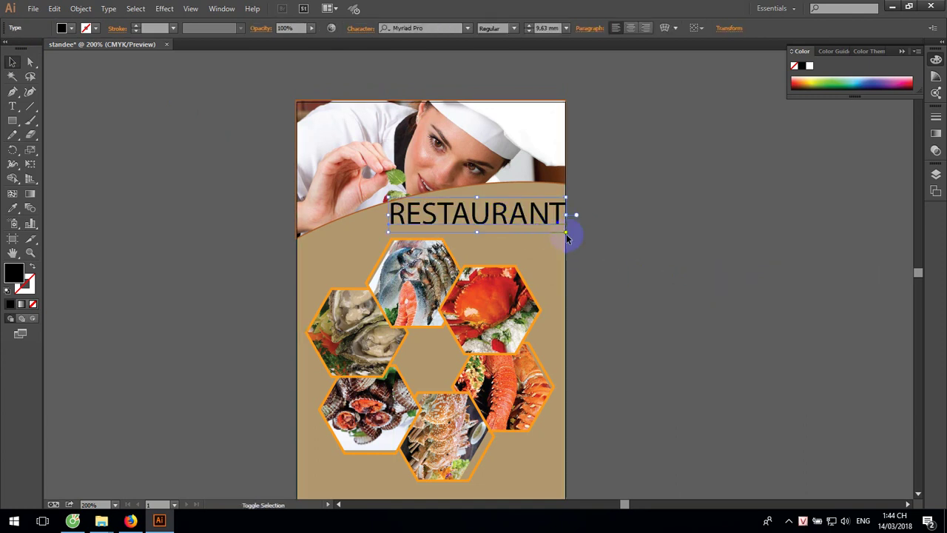
{"action": "left_click_drag", "start_coordinate": [566, 231], "coordinate": [554, 228]}
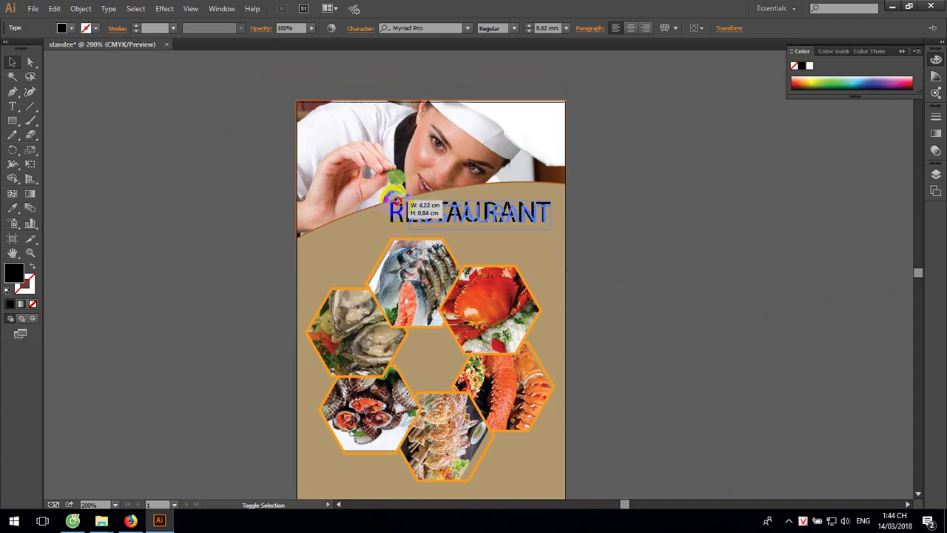
{"action": "left_click_drag", "start_coordinate": [385, 196], "coordinate": [411, 202]}
{"action": "left_click_drag", "start_coordinate": [502, 219], "coordinate": [627, 179]}
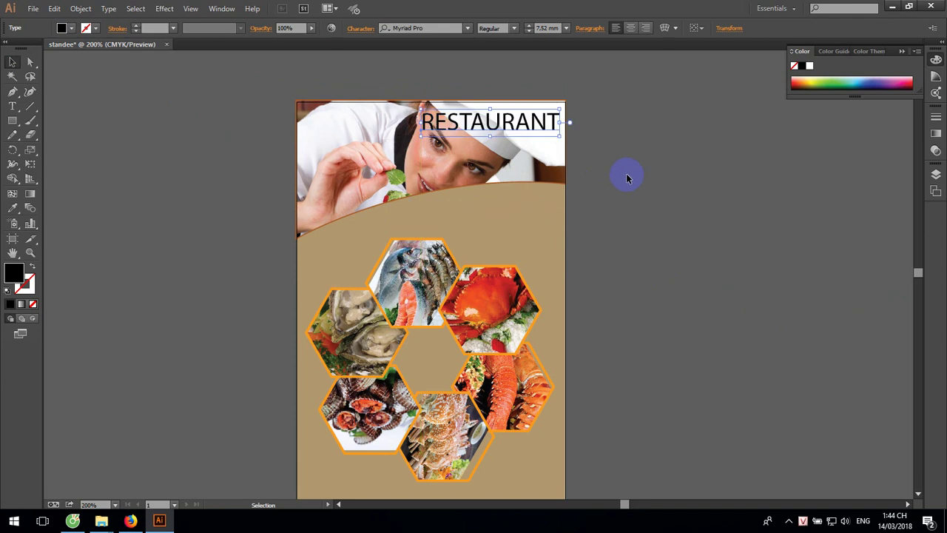
Colour the RESTAURANT heading orange from the Color panel spectrum.
{"action": "left_click", "coordinate": [801, 78]}
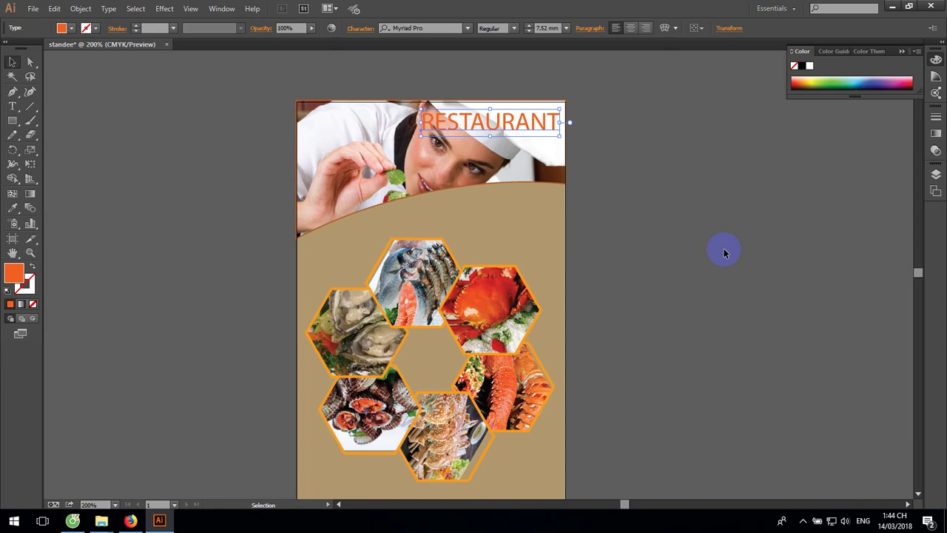
{"action": "left_click", "coordinate": [770, 226]}
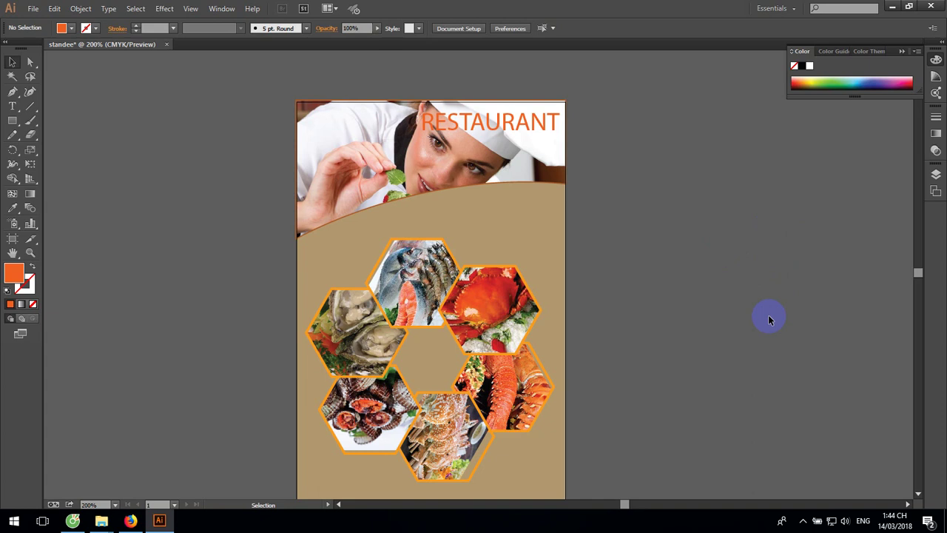
Duplicate RESTAURANT below the hexagon collage and retype the copy as SEA FOOD.
{"action": "mouse_move", "coordinate": [721, 313]}
{"action": "left_mouse_down"}
{"action": "mouse_move", "coordinate": [717, 220]}
{"action": "mouse_move", "coordinate": [708, 222]}
{"action": "left_mouse_up"}
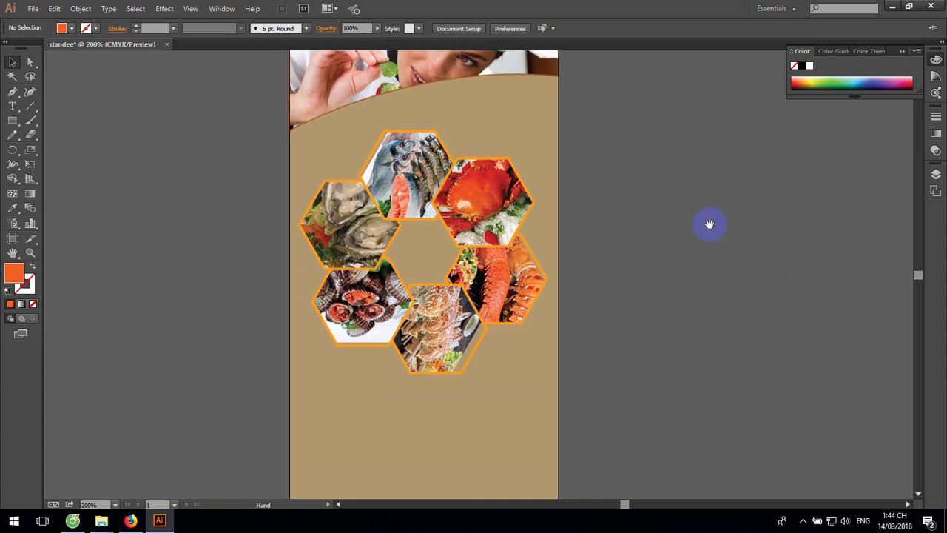
{"action": "scroll", "coordinate": [653, 249], "scroll_direction": "up", "scroll_amount": 5}
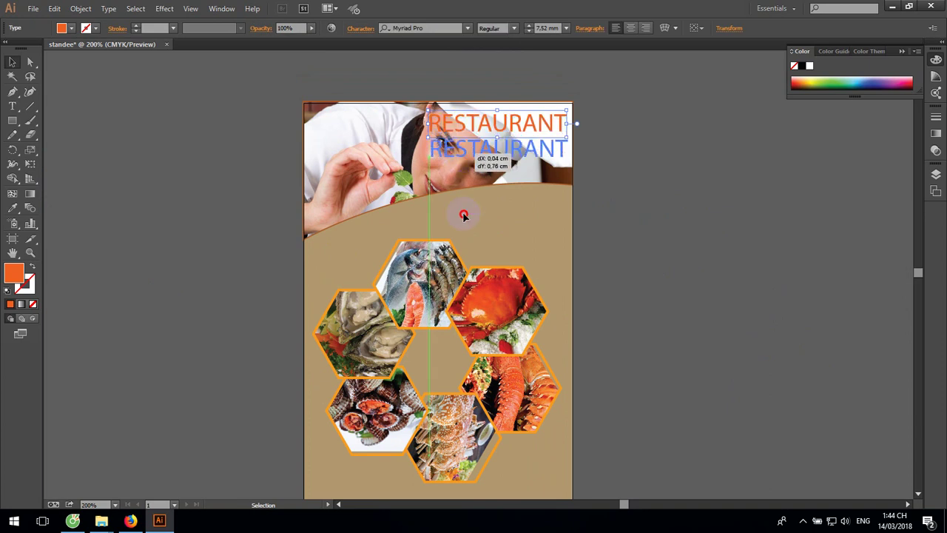
{"action": "mouse_move", "coordinate": [460, 130]}
{"action": "left_mouse_down"}
{"action": "mouse_move", "coordinate": [448, 433]}
{"action": "mouse_move", "coordinate": [401, 490]}
{"action": "left_mouse_up"}
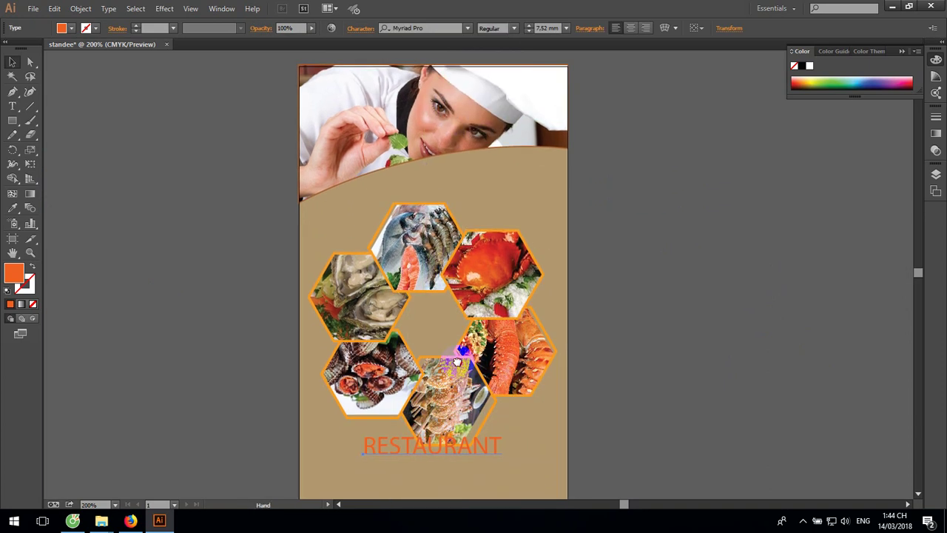
{"action": "mouse_move", "coordinate": [446, 469]}
{"action": "left_mouse_down"}
{"action": "mouse_move", "coordinate": [413, 294]}
{"action": "mouse_move", "coordinate": [368, 325]}
{"action": "left_mouse_up"}
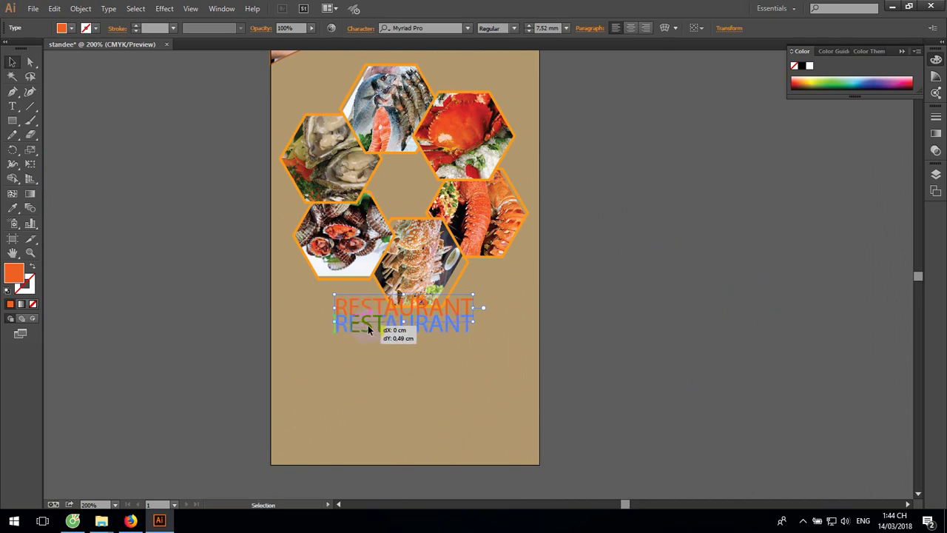
{"action": "left_click", "coordinate": [12, 106]}
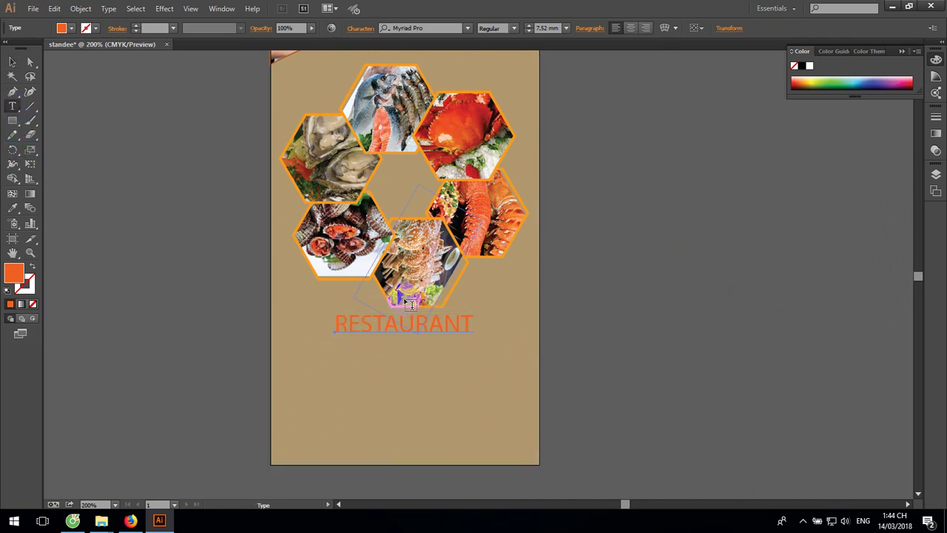
{"action": "left_click", "coordinate": [467, 320]}
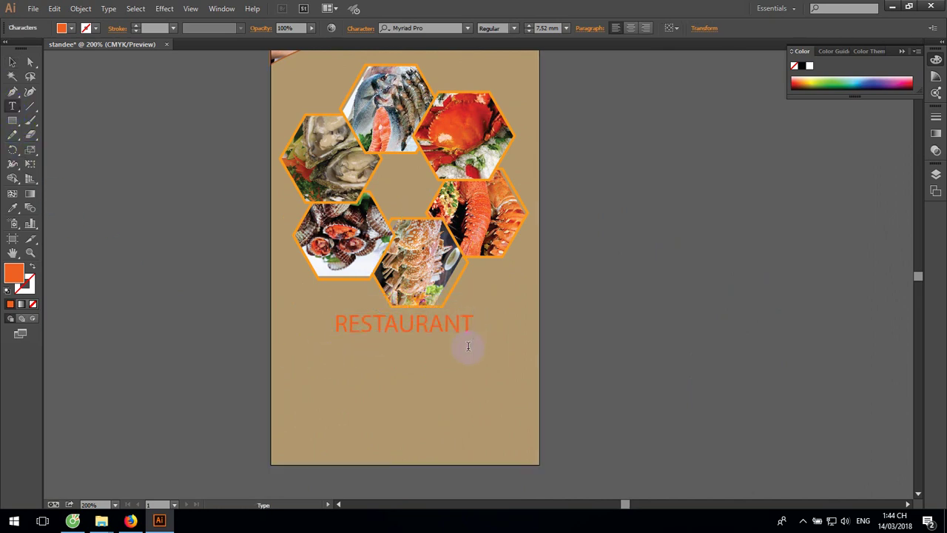
{"action": "key", "text": "BackSpace"}
{"action": "key", "text": "BackSpace"}
{"action": "key", "text": "BackSpace"}
{"action": "key", "text": "BackSpace"}
{"action": "key", "text": "BackSpace"}
{"action": "key", "text": "BackSpace"}
{"action": "type", "text": "SEA F"}
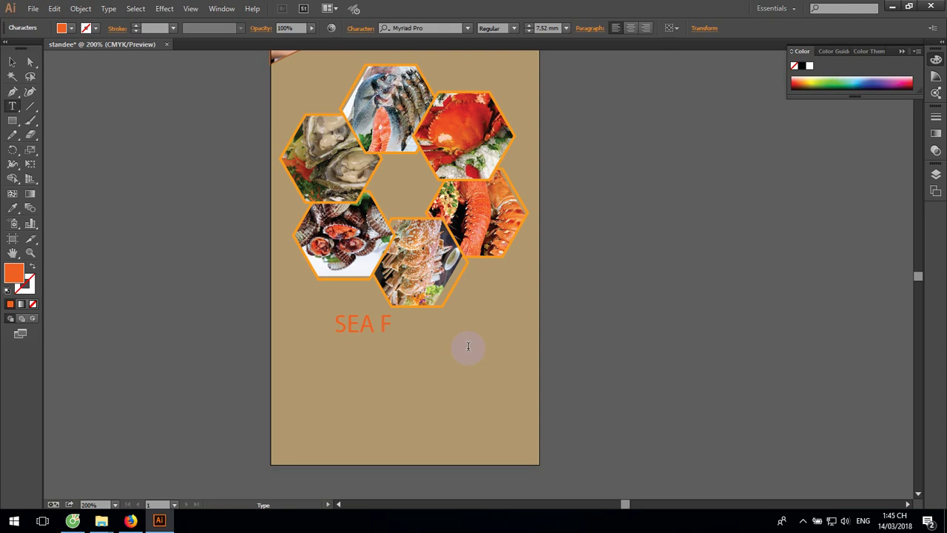
{"action": "type", "text": "OO"}
{"action": "type", "text": "D"}
Enlarge SEA FOOD to about 12.44 mm and drag a copy up toward the chef photo.
{"action": "left_click", "coordinate": [12, 61]}
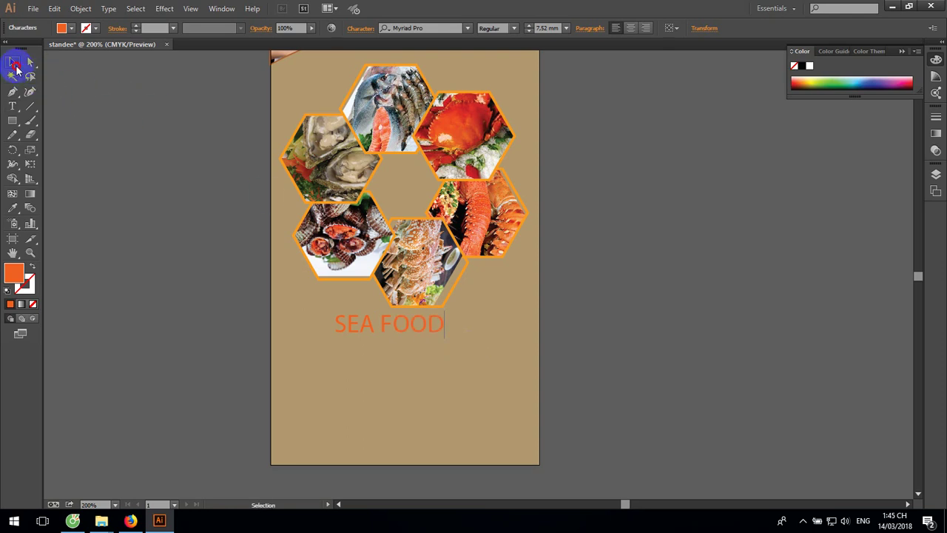
{"action": "left_click_drag", "start_coordinate": [444, 339], "coordinate": [516, 356]}
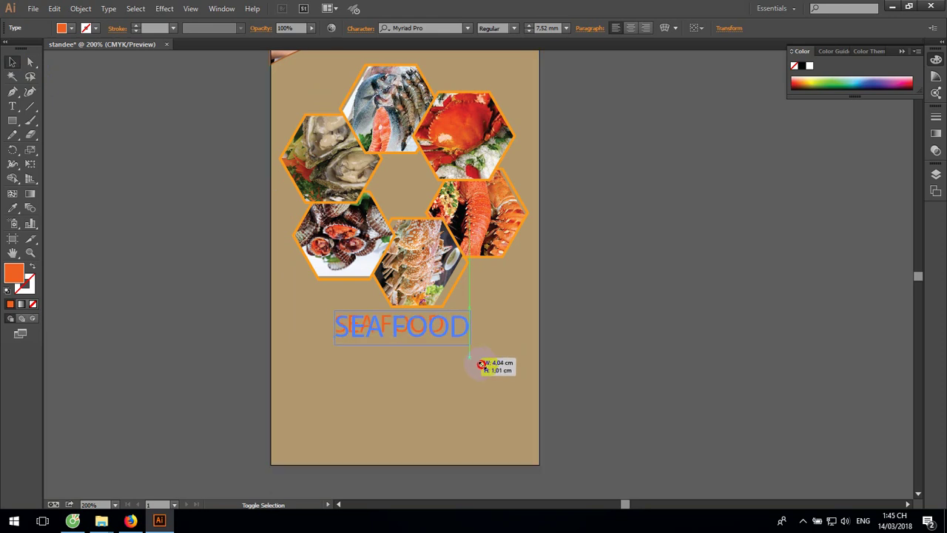
{"action": "left_click_drag", "start_coordinate": [455, 335], "coordinate": [443, 346]}
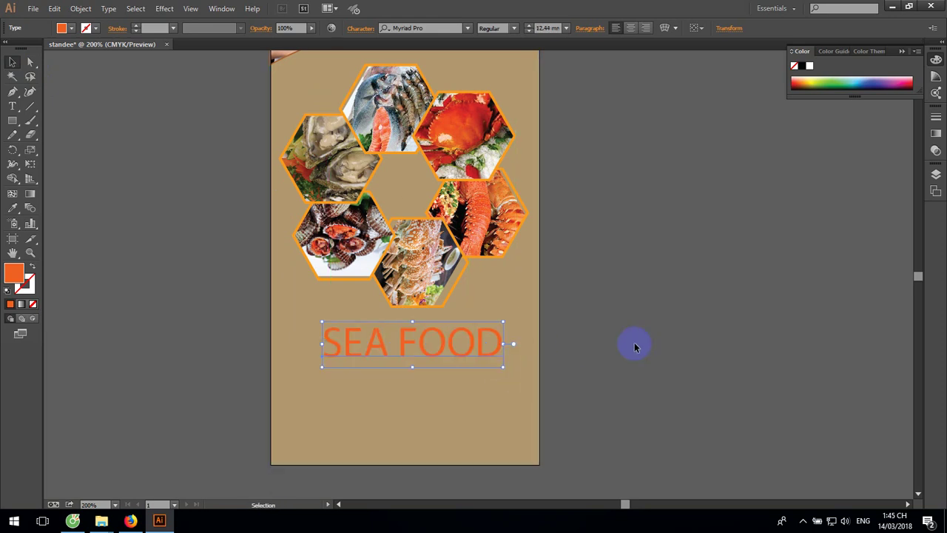
{"action": "left_click", "coordinate": [634, 343]}
{"action": "mouse_move", "coordinate": [628, 254]}
{"action": "left_mouse_down"}
{"action": "mouse_move", "coordinate": [591, 384]}
{"action": "mouse_move", "coordinate": [585, 347]}
{"action": "left_mouse_up"}
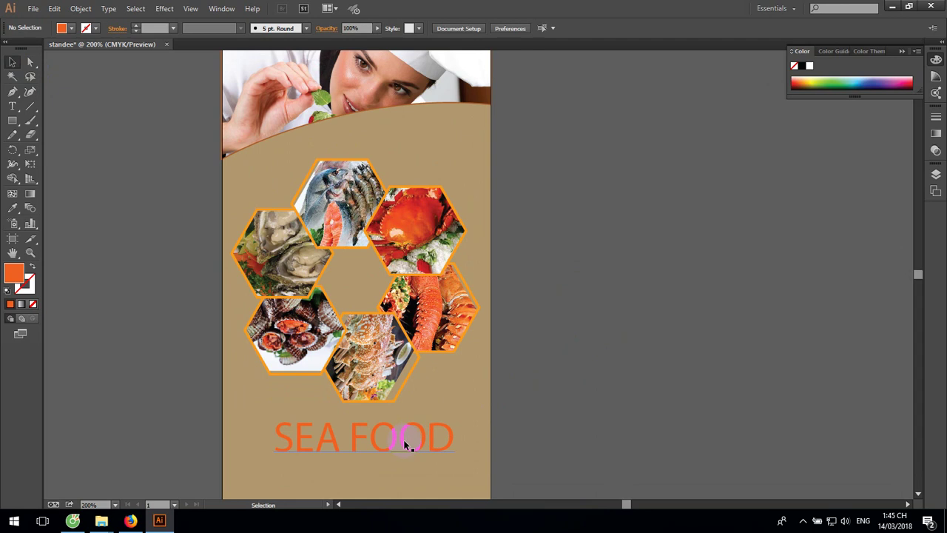
{"action": "left_click_drag", "start_coordinate": [400, 441], "coordinate": [386, 92]}
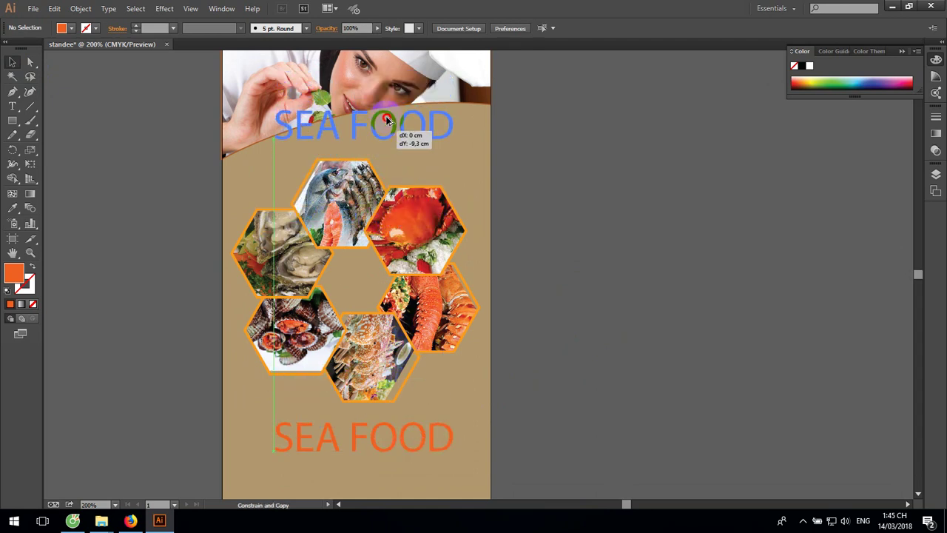
Place the SEA FOOD copy on the chef photo and retype it as RESTAURANT.
{"action": "left_click_drag", "start_coordinate": [385, 91], "coordinate": [611, 155]}
{"action": "scroll", "coordinate": [496, 308], "scroll_direction": "up", "scroll_amount": 4}
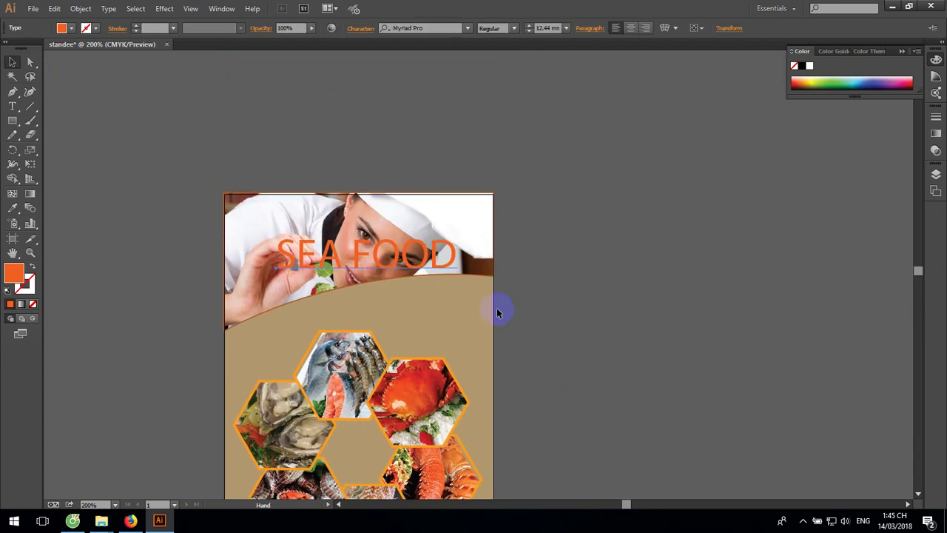
{"action": "left_click", "coordinate": [15, 105]}
{"action": "left_click", "coordinate": [338, 259]}
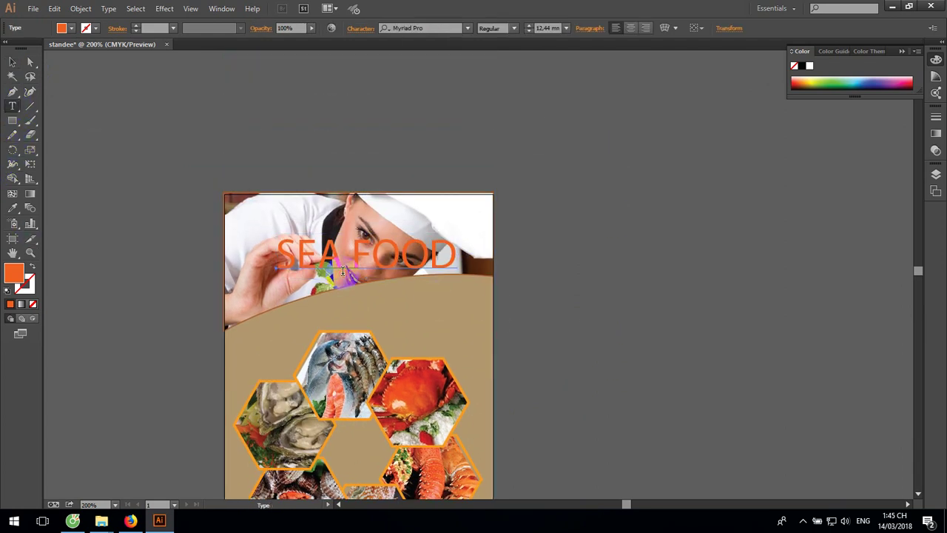
{"action": "left_click", "coordinate": [453, 257]}
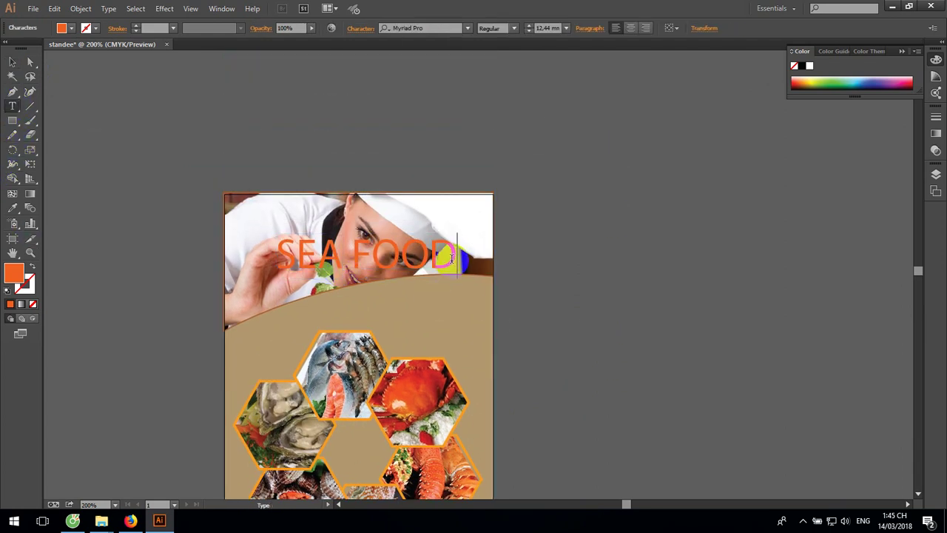
{"action": "key", "text": "BackSpace"}
{"action": "key", "text": "BackSpace"}
{"action": "key", "text": "BackSpace"}
{"action": "key", "text": "BackSpace"}
{"action": "key", "text": "BackSpace"}
{"action": "key", "text": "BackSpace"}
{"action": "key", "text": "BackSpace"}
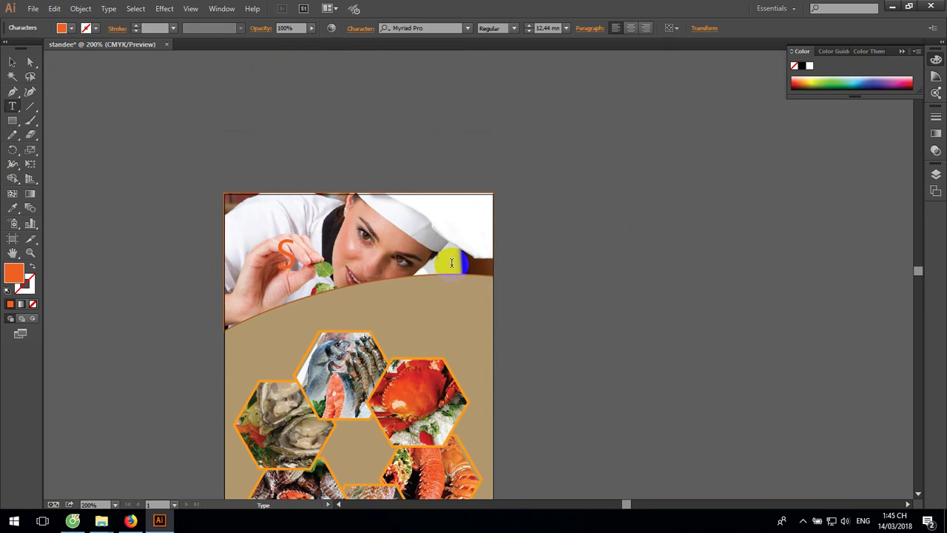
{"action": "key", "text": "BackSpace"}
{"action": "type", "text": "R"}
{"action": "type", "text": "E"}
{"action": "type", "text": "STAUR"}
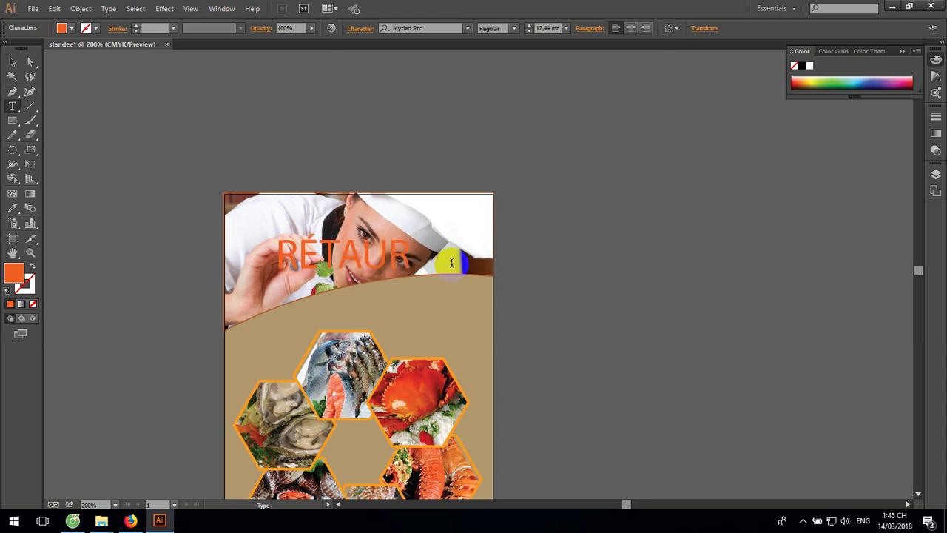
{"action": "type", "text": "AN"}
{"action": "key", "text": "BackSpace"}
{"action": "key", "text": "BackSpace"}
{"action": "key", "text": "BackSpace"}
{"action": "key", "text": "BackSpace"}
{"action": "key", "text": "BackSpace"}
{"action": "key", "text": "BackSpace"}
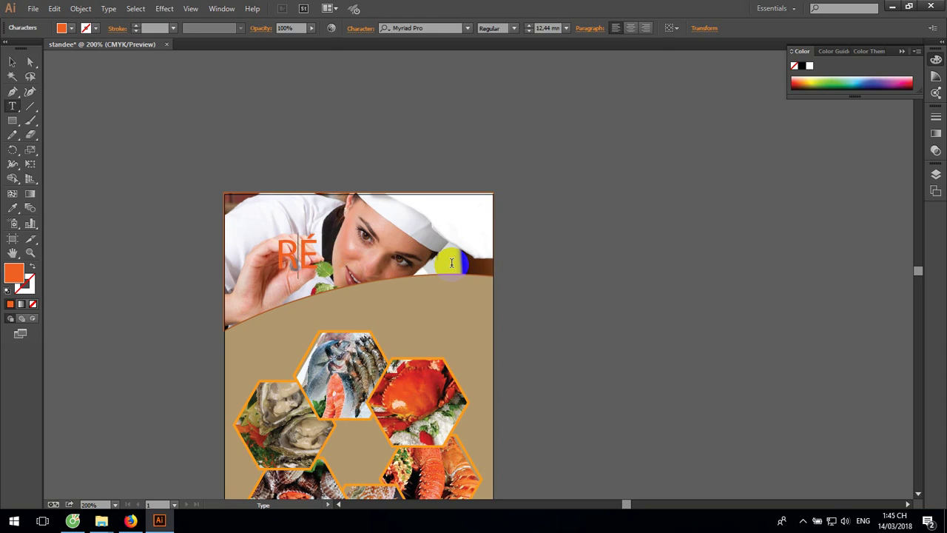
{"action": "key", "text": "BackSpace"}
{"action": "type", "text": "ESA"}
{"action": "key", "text": "BackSpace"}
{"action": "type", "text": "S"}
{"action": "type", "text": "TAURA"}
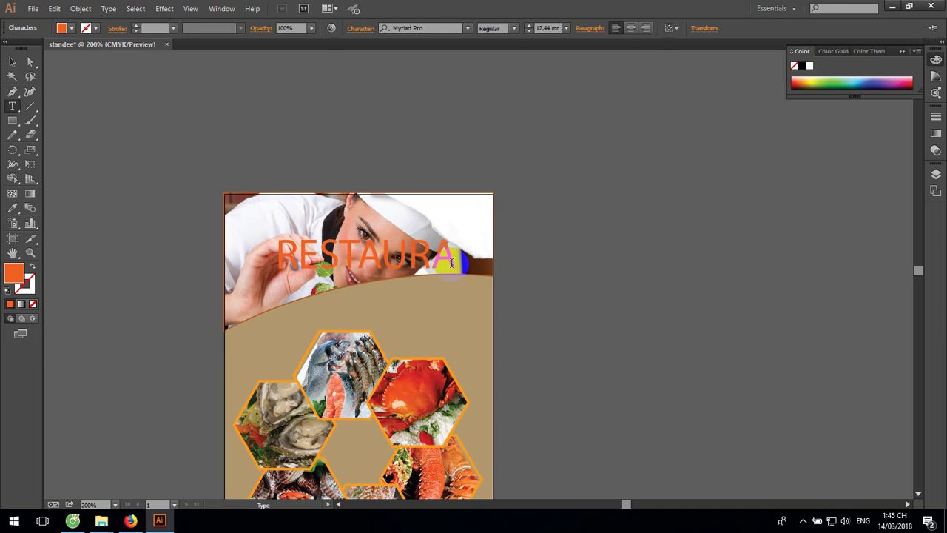
{"action": "type", "text": "NT"}
Shrink RESTAURANT to about 9.36 mm and centre it across the top of the photo.
{"action": "left_click", "coordinate": [12, 63]}
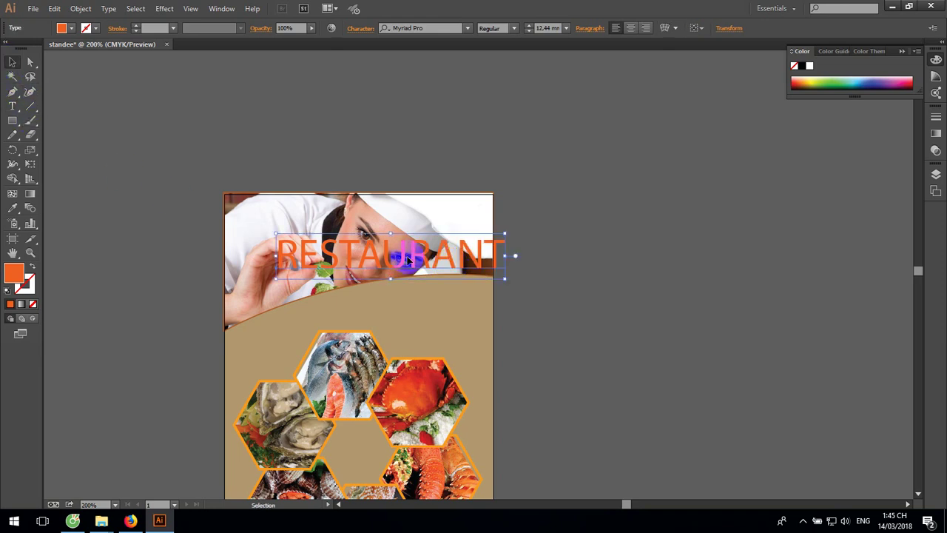
{"action": "left_click_drag", "start_coordinate": [407, 259], "coordinate": [390, 220]}
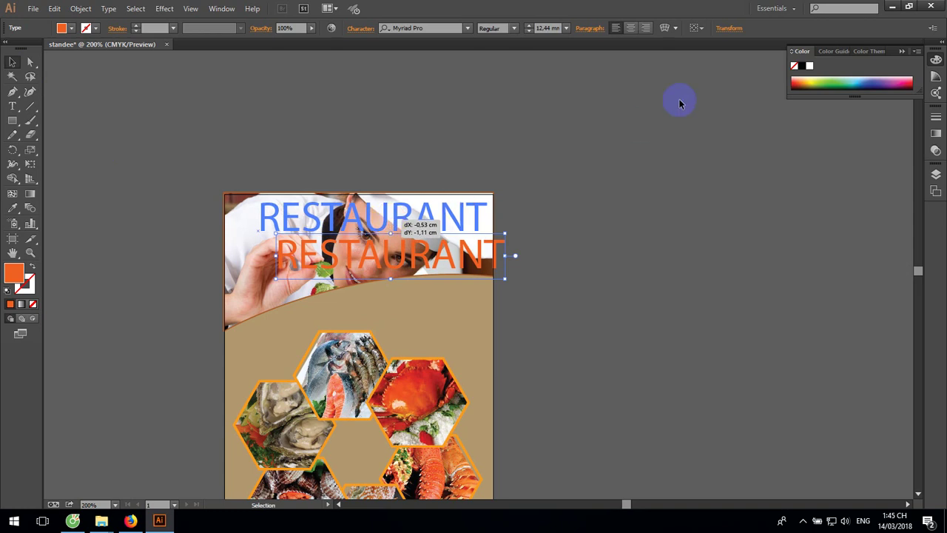
{"action": "left_click", "coordinate": [491, 200], "text": "shift"}
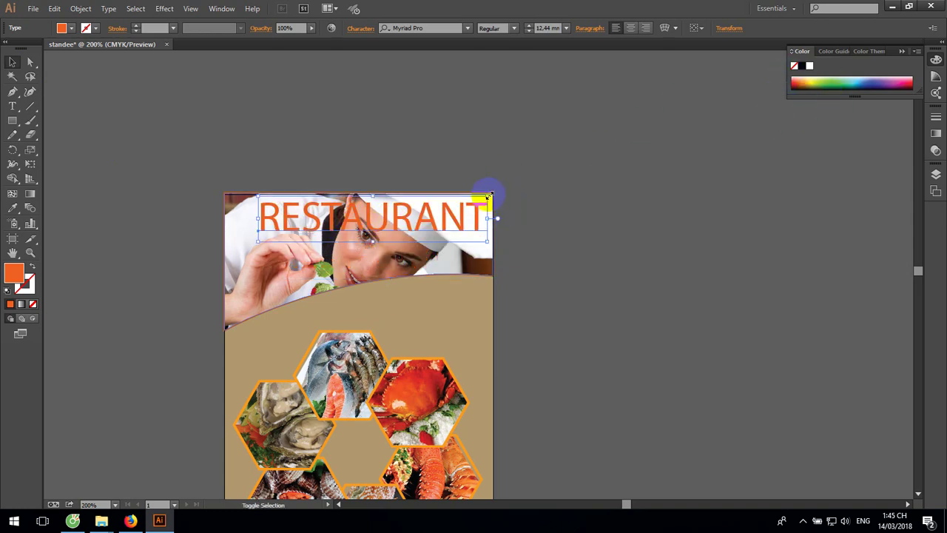
{"action": "left_click_drag", "start_coordinate": [488, 197], "coordinate": [430, 209]}
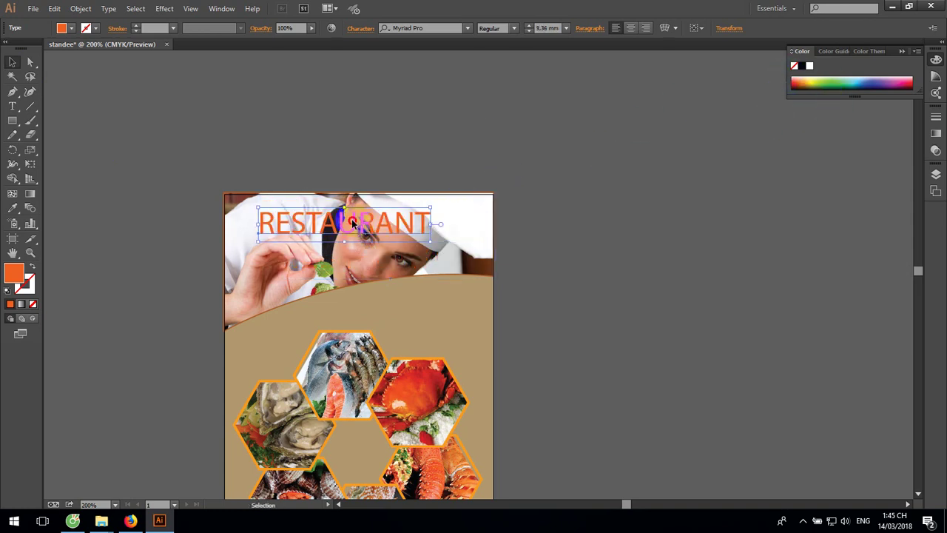
{"action": "left_click_drag", "start_coordinate": [353, 222], "coordinate": [289, 210]}
{"action": "key", "text": "ctrl+shift+a"}
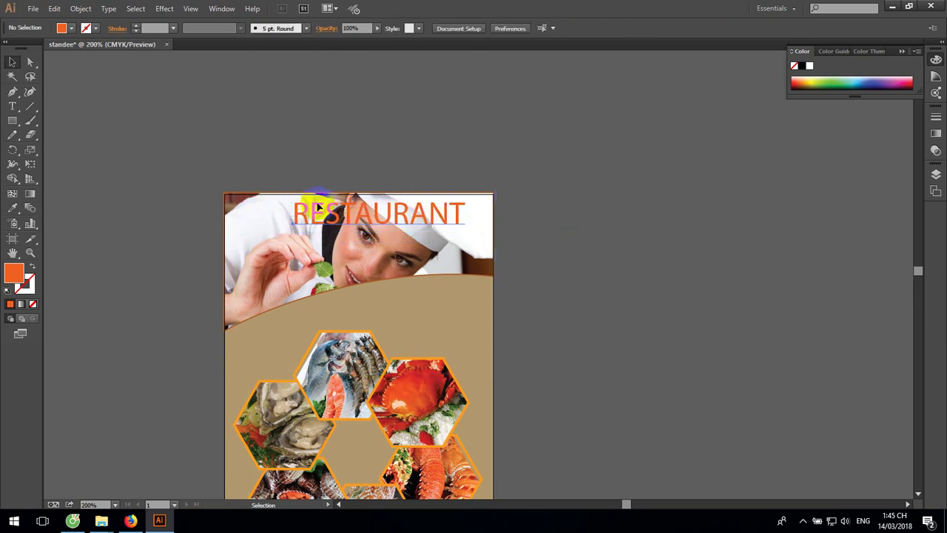
{"action": "left_click", "coordinate": [301, 208]}
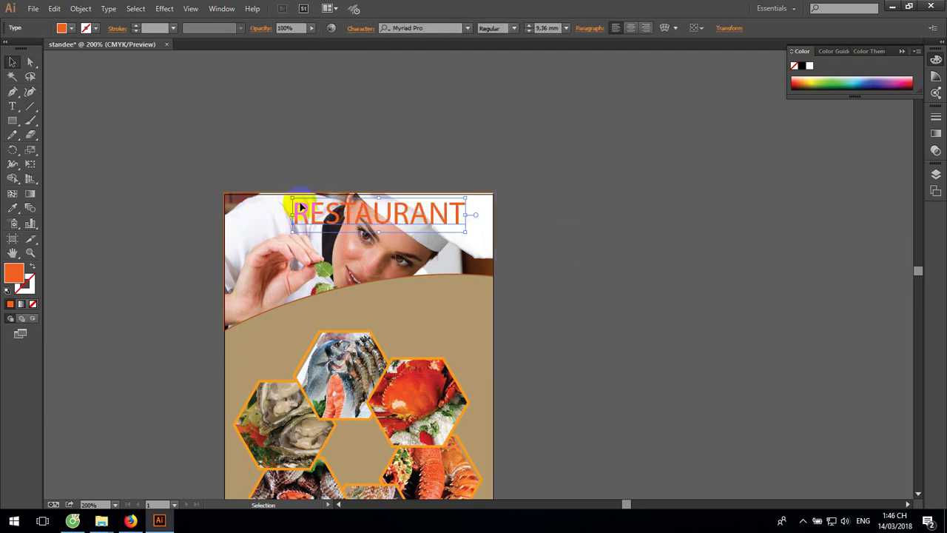
{"action": "left_click", "coordinate": [568, 254]}
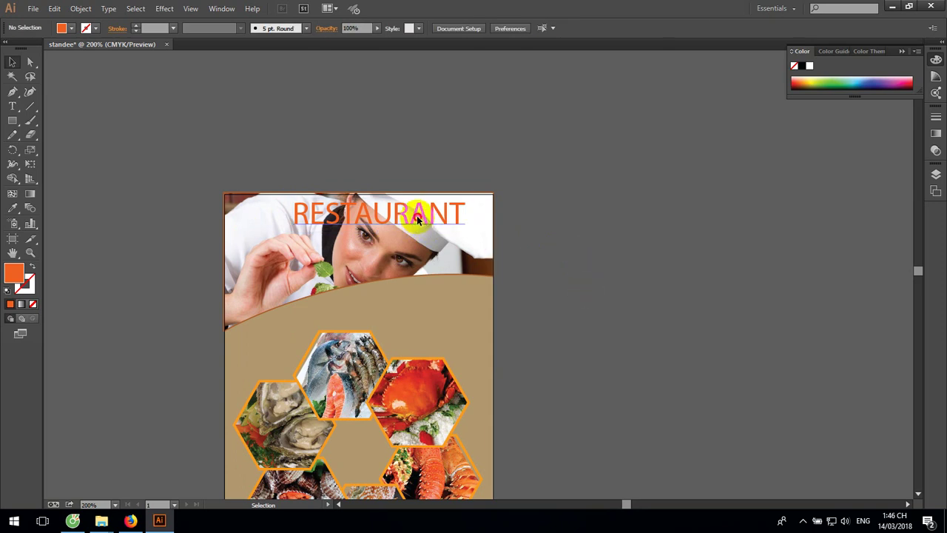
{"action": "left_click_drag", "start_coordinate": [422, 216], "coordinate": [390, 216]}
Shrink the SEA FOOD text below the collage and shift it left.
{"action": "scroll", "coordinate": [594, 345], "scroll_direction": "down", "scroll_amount": 2}
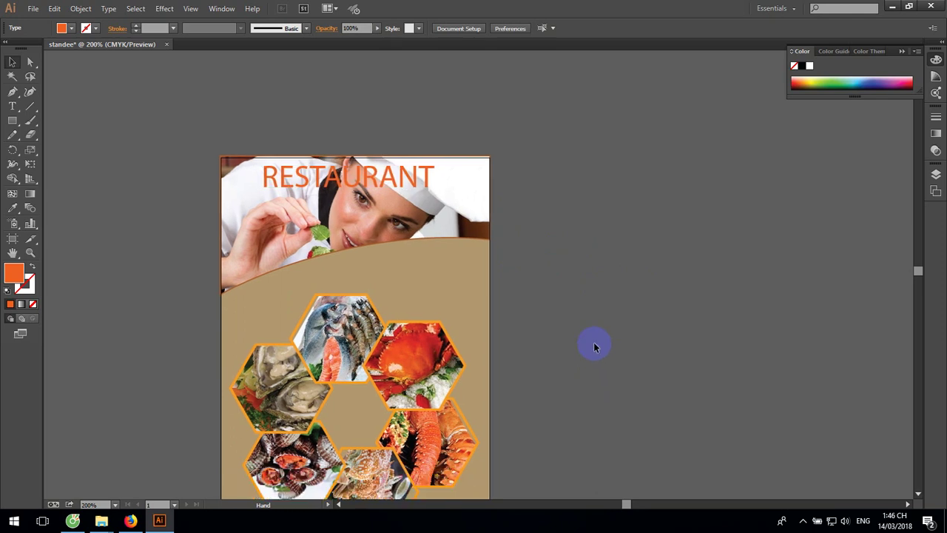
{"action": "scroll", "coordinate": [614, 244], "scroll_direction": "down", "scroll_amount": 1}
{"action": "scroll", "coordinate": [611, 311], "scroll_direction": "down", "scroll_amount": 4}
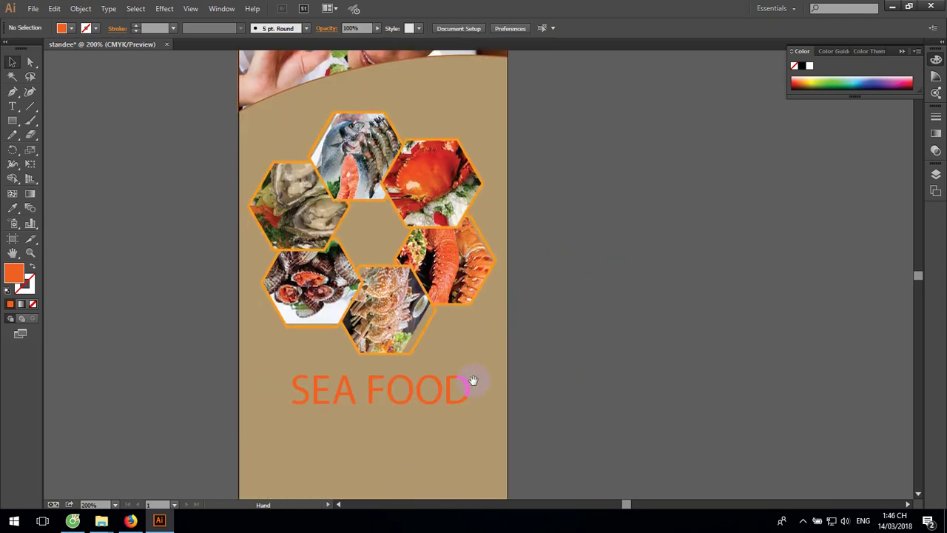
{"action": "scroll", "coordinate": [471, 381], "scroll_direction": "down", "scroll_amount": 1}
{"action": "left_click", "coordinate": [456, 403]}
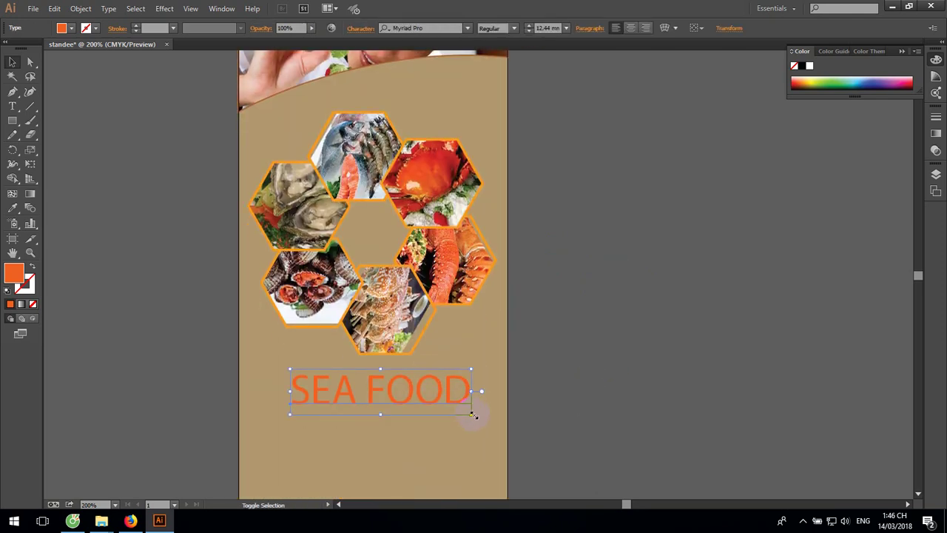
{"action": "left_click_drag", "start_coordinate": [469, 404], "coordinate": [448, 392]}
{"action": "left_click_drag", "start_coordinate": [342, 378], "coordinate": [356, 393]}
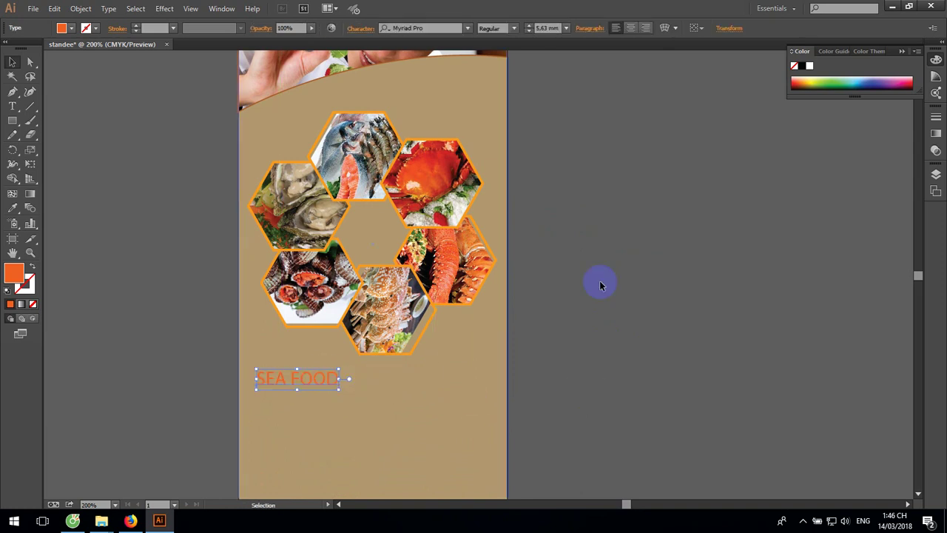
Recolour SEA FOOD dark brown and enlarge it slightly.
{"action": "left_click", "coordinate": [802, 82]}
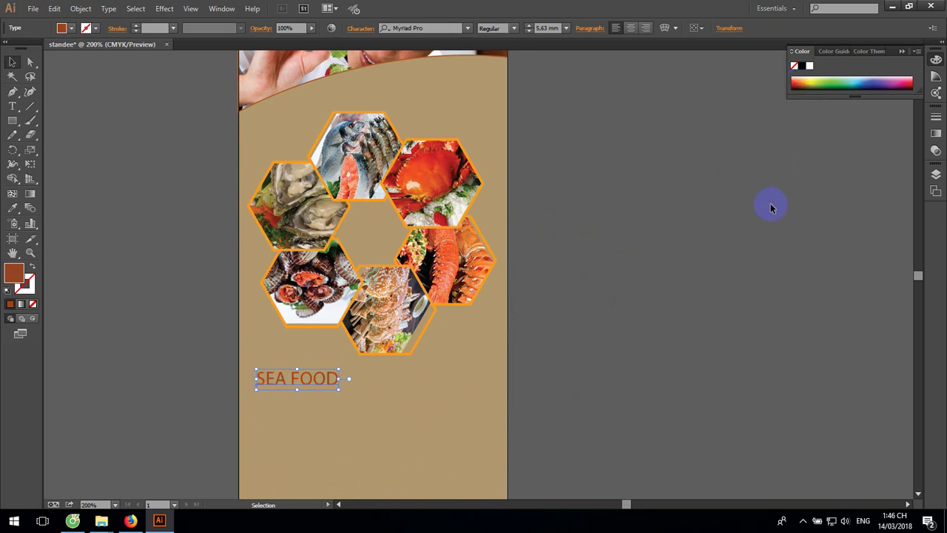
{"action": "left_click", "coordinate": [359, 397]}
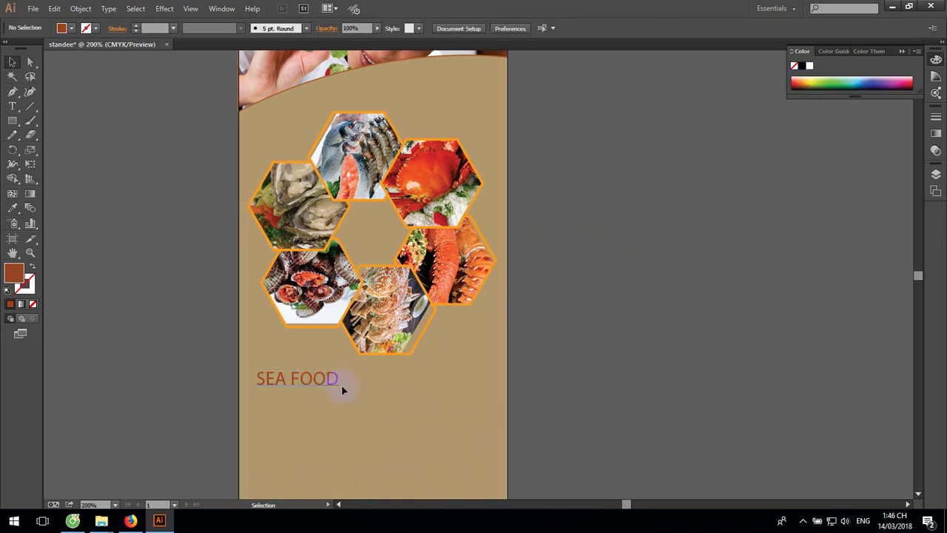
{"action": "left_click", "coordinate": [339, 386]}
{"action": "left_click_drag", "start_coordinate": [339, 389], "coordinate": [351, 392]}
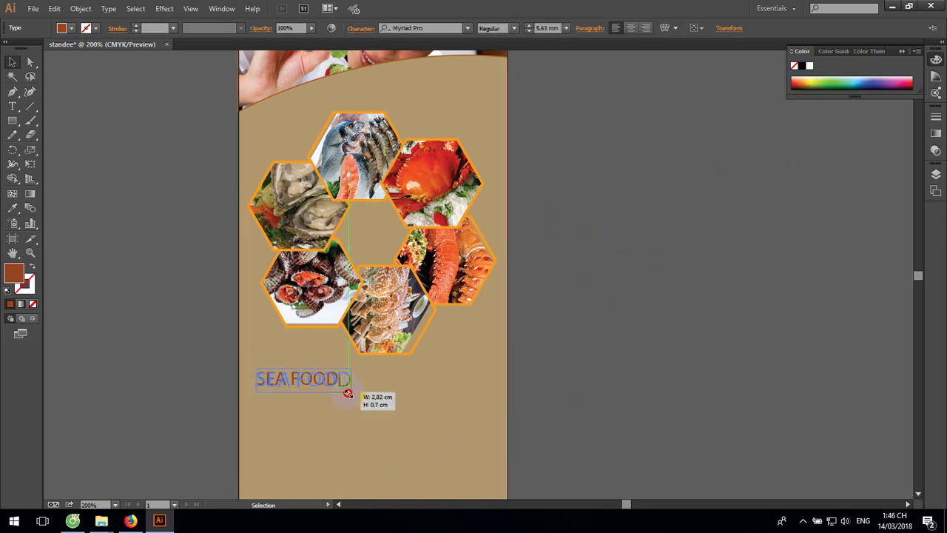
{"action": "left_click", "coordinate": [585, 402]}
{"action": "left_click_drag", "start_coordinate": [603, 278], "coordinate": [584, 175]}
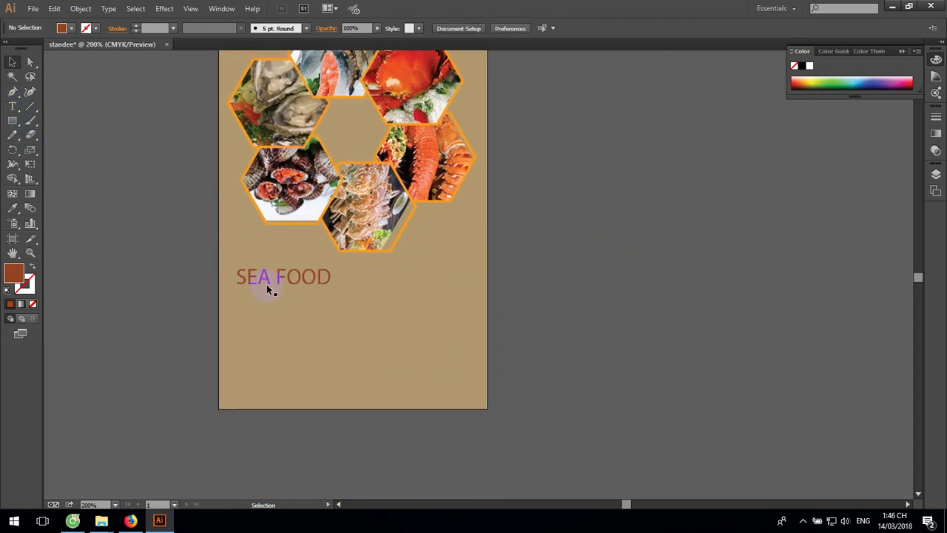
Duplicate SEA FOOD onto a new line directly below and erase the copy's text.
{"action": "left_click_drag", "start_coordinate": [256, 275], "coordinate": [255, 306]}
{"action": "left_click", "coordinate": [13, 106]}
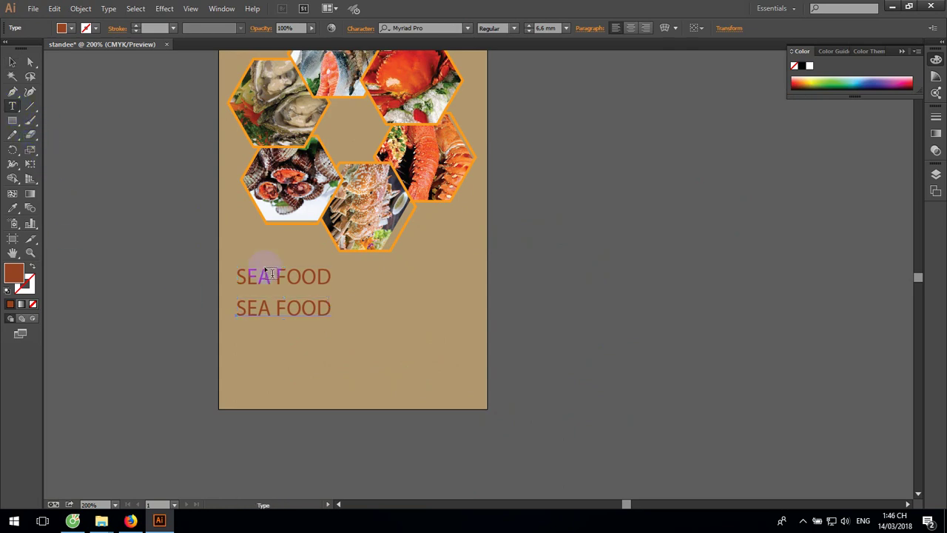
{"action": "left_click_drag", "start_coordinate": [333, 310], "coordinate": [328, 310]}
{"action": "left_click", "coordinate": [327, 310]}
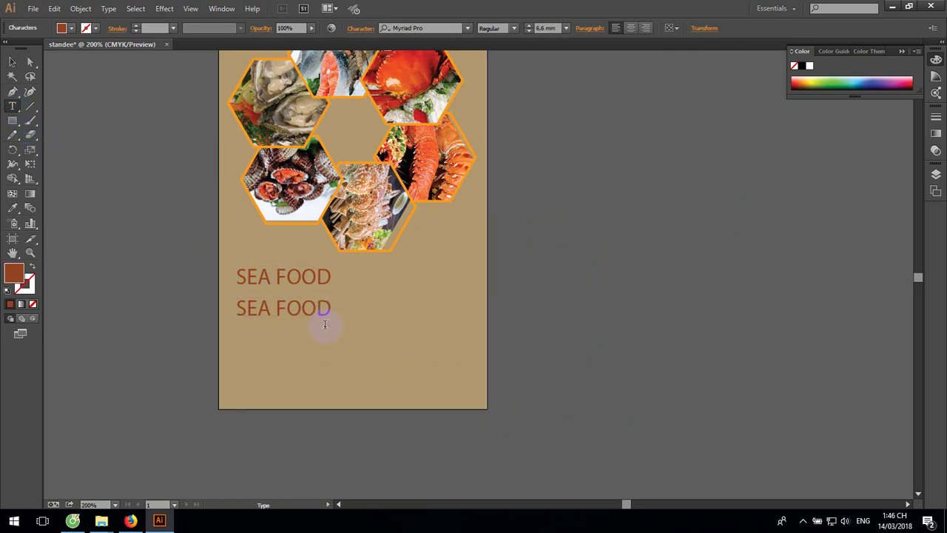
{"action": "key", "text": "BackSpace"}
{"action": "key", "text": "BackSpace"}
{"action": "key", "text": "BackSpace"}
{"action": "key", "text": "BackSpace"}
{"action": "key", "text": "BackSpace"}
Type 'Open on 7am everyday' into the duplicated line.
{"action": "key", "text": "BackSpace"}
{"action": "key", "text": "BackSpace"}
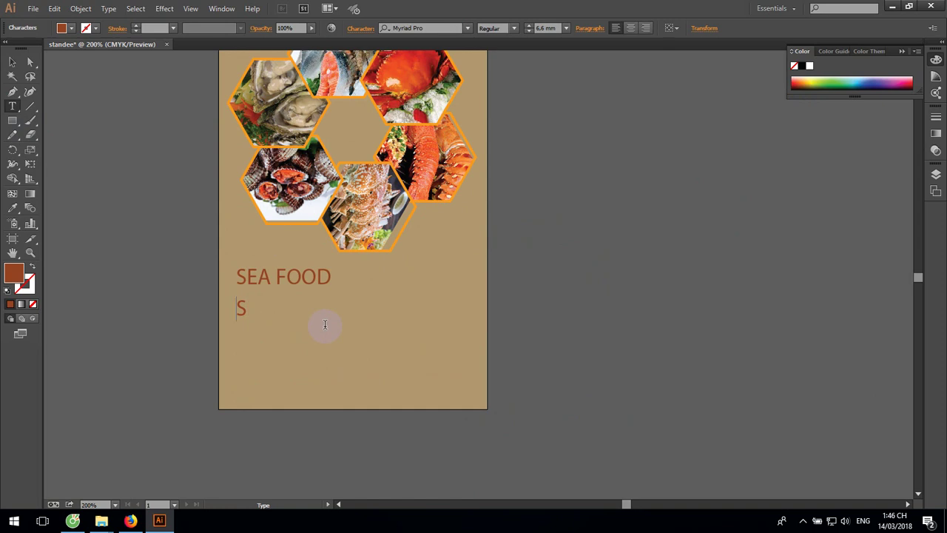
{"action": "key", "text": "BackSpace"}
{"action": "type", "text": "O"}
{"action": "type", "text": "em"}
{"action": "key", "text": "BackSpace"}
{"action": "type", "text": "on 7"}
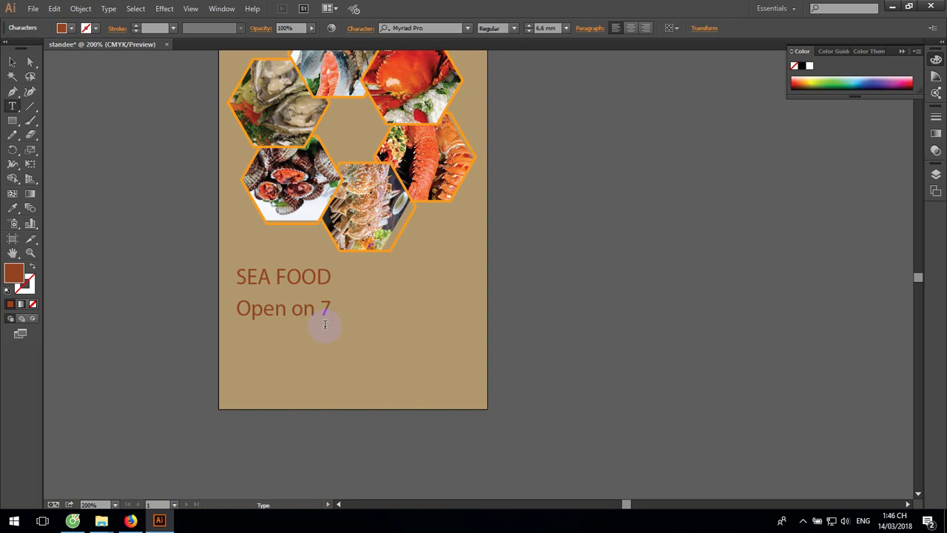
{"action": "type", "text": "m"}
{"action": "key", "text": "BackSpace"}
{"action": "key", "text": "BackSpace"}
{"action": "type", "text": "7am e"}
{"action": "type", "text": "veryday"}
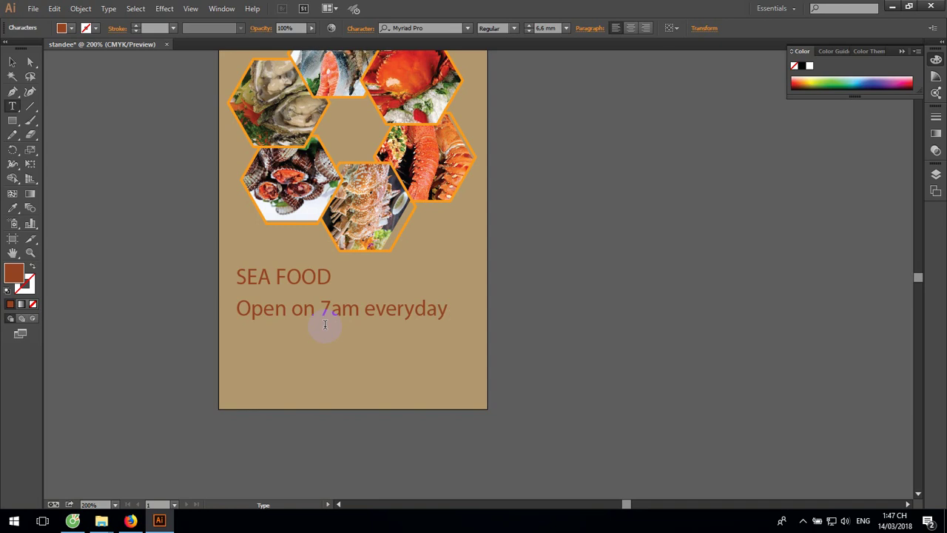
{"action": "left_click", "coordinate": [12, 62]}
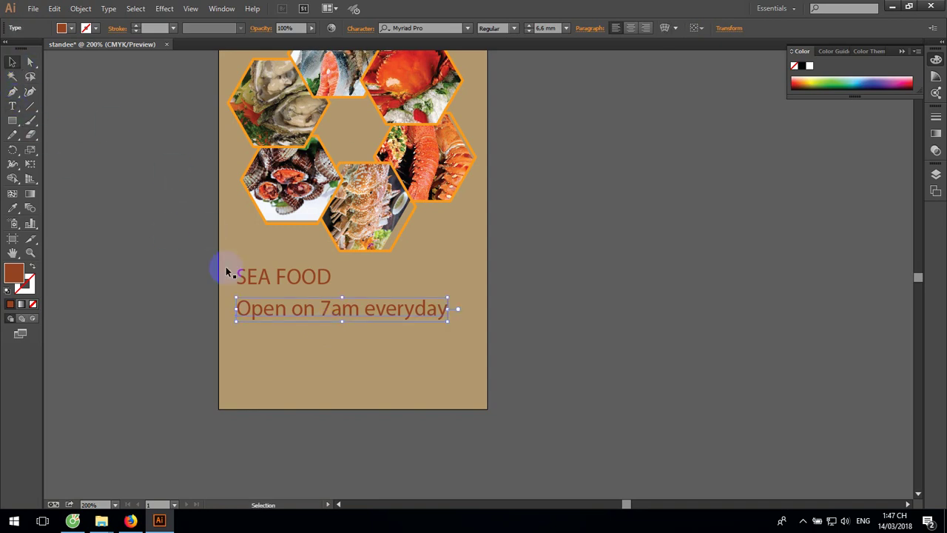
Copy the opening-hours line below and retype it as 'Prepare for you'.
{"action": "left_click_drag", "start_coordinate": [283, 311], "coordinate": [279, 343]}
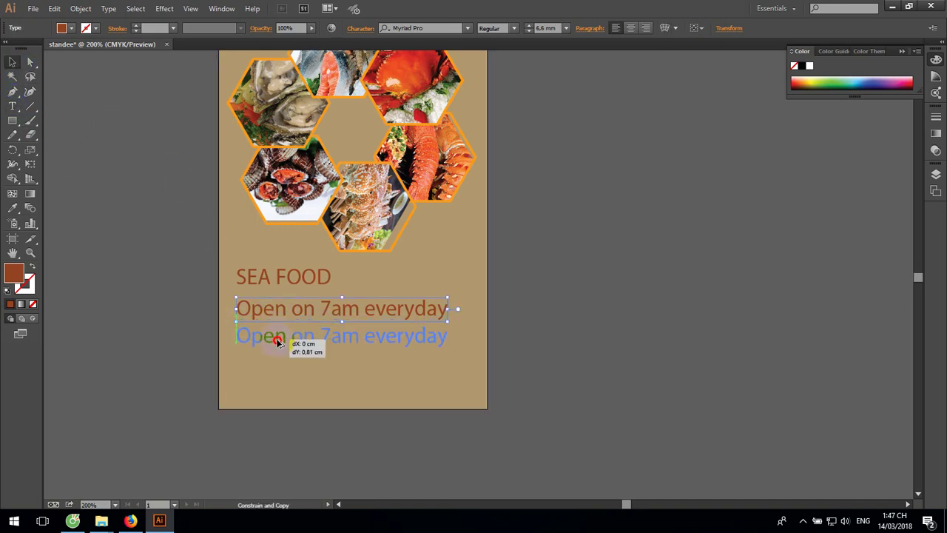
{"action": "left_click", "coordinate": [168, 317]}
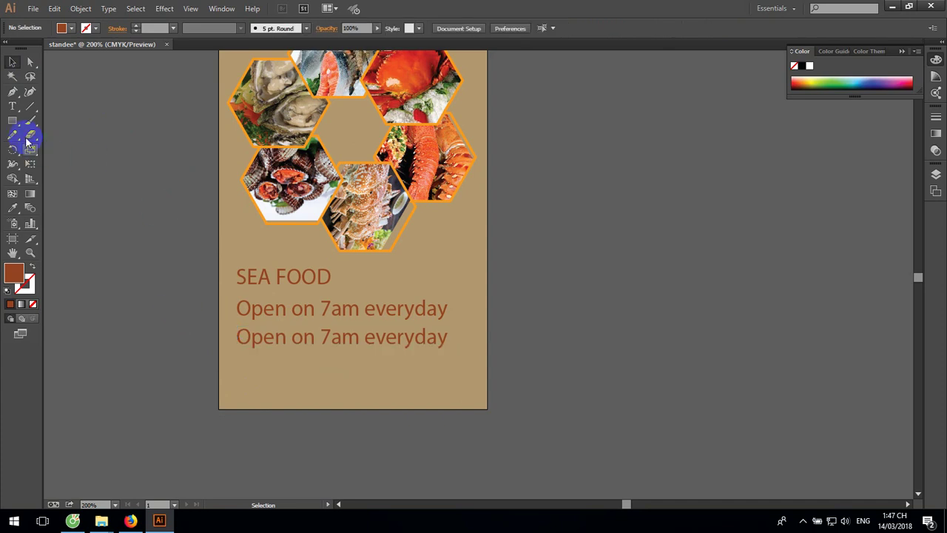
{"action": "left_click", "coordinate": [11, 108]}
{"action": "triple_click", "coordinate": [298, 337]}
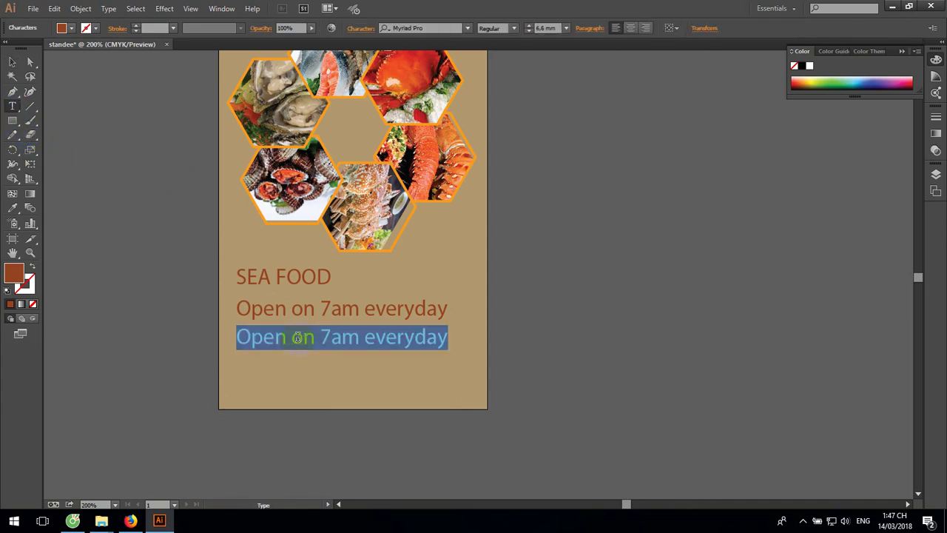
{"action": "key", "text": "BackSpace"}
{"action": "type", "text": "P"}
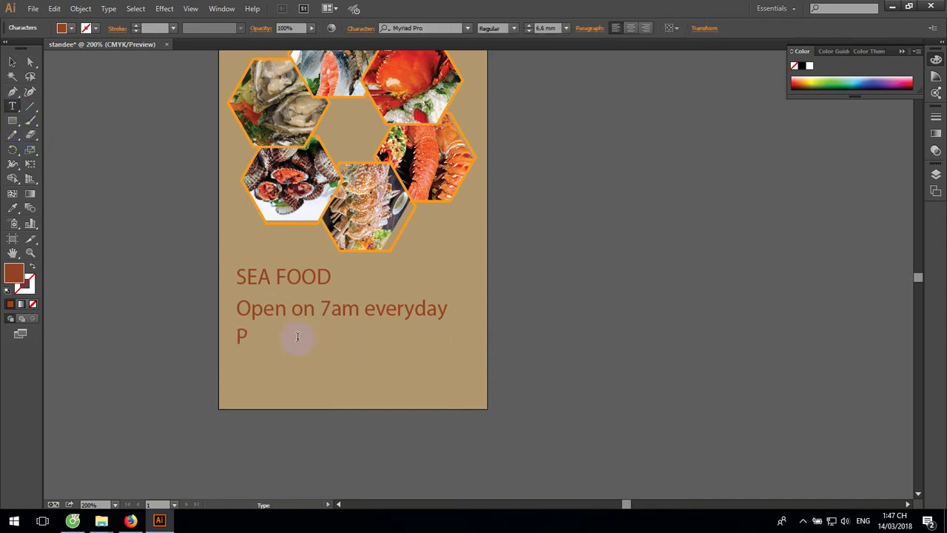
{"action": "type", "text": "repare f"}
{"action": "type", "text": "or you"}
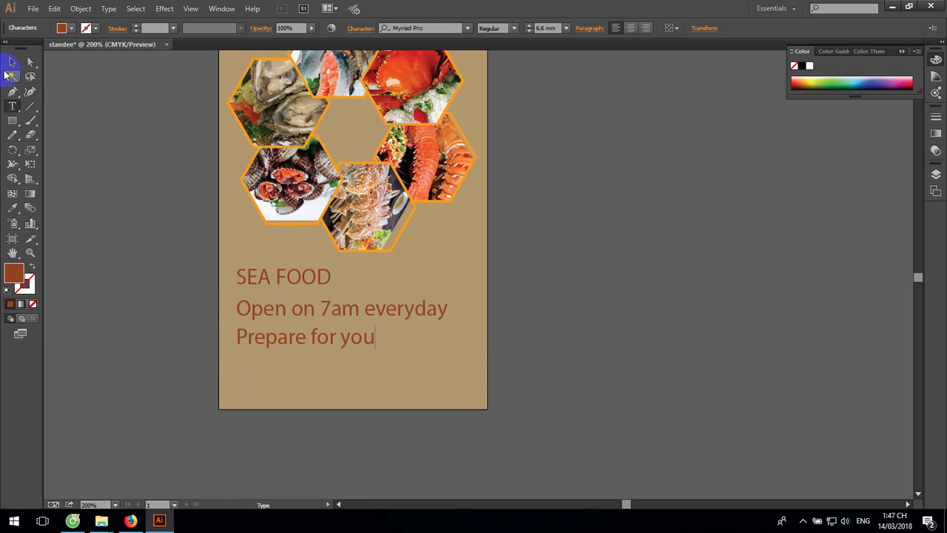
{"action": "left_click", "coordinate": [12, 62]}
Shrink 'Prepare for you' and retype a lower copy as 'Price very cheap'.
{"action": "mouse_move", "coordinate": [375, 352]}
{"action": "left_mouse_down"}
{"action": "mouse_move", "coordinate": [316, 337]}
{"action": "mouse_move", "coordinate": [312, 385]}
{"action": "left_mouse_up"}
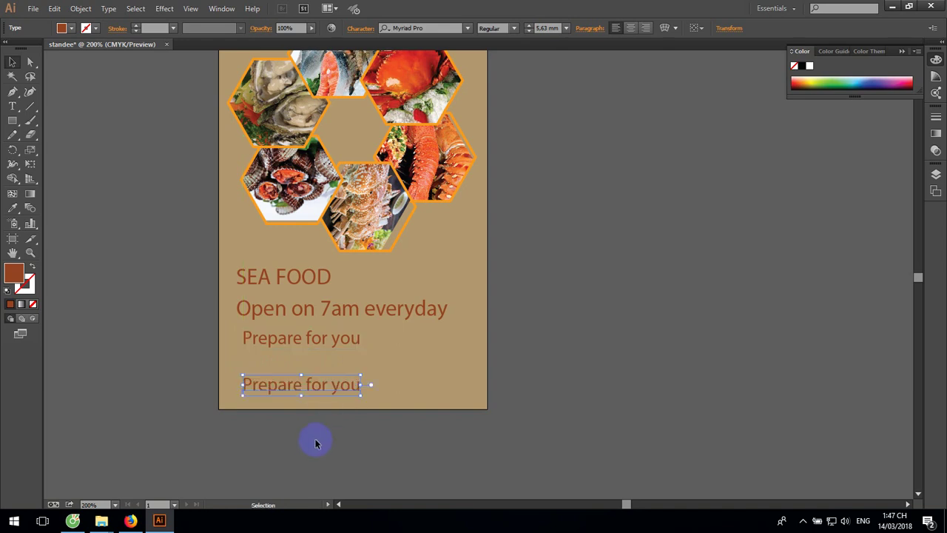
{"action": "left_click", "coordinate": [11, 106]}
{"action": "left_click", "coordinate": [362, 385]}
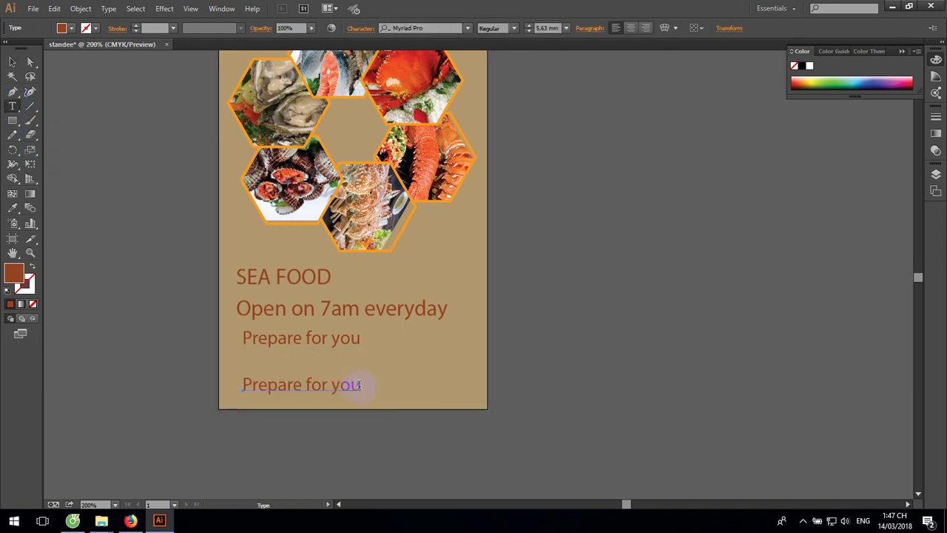
{"action": "key", "text": "BackSpace"}
{"action": "key", "text": "BackSpace"}
{"action": "key", "text": "BackSpace"}
{"action": "key", "text": "BackSpace"}
{"action": "key", "text": "BackSpace"}
{"action": "key", "text": "BackSpace"}
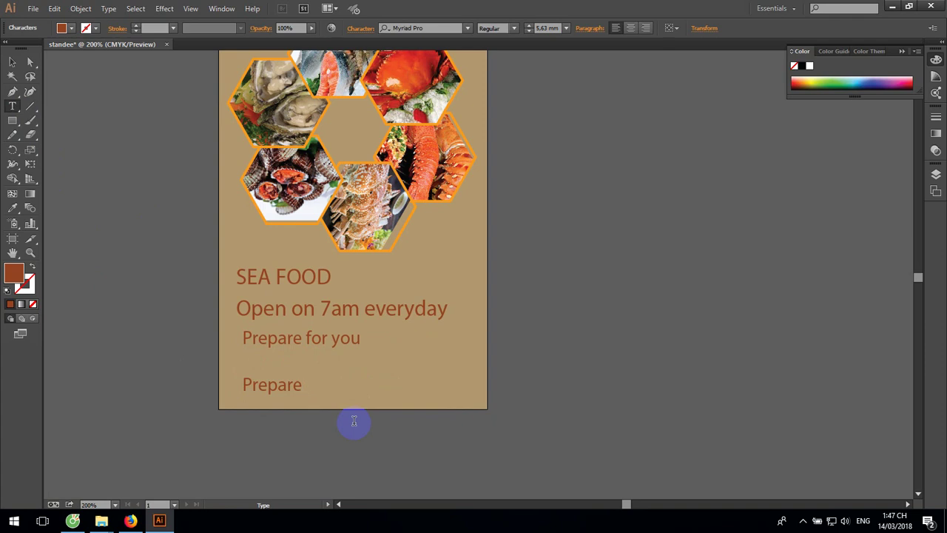
{"action": "key", "text": "BackSpace"}
{"action": "key", "text": "BackSpace"}
{"action": "key", "text": "BackSpace"}
{"action": "key", "text": "BackSpace"}
{"action": "key", "text": "BackSpace"}
{"action": "key", "text": "BackSpace"}
{"action": "key", "text": "BackSpace"}
{"action": "type", "text": "Pr"}
{"action": "type", "text": "ice "}
{"action": "type", "text": "i"}
{"action": "type", "text": "a"}
{"action": "type", "text": "f"}
{"action": "type", "text": "f"}
{"action": "key", "text": "BackSpace"}
{"action": "key", "text": "BackSpace"}
{"action": "type", "text": "ve"}
{"action": "type", "text": "ry"}
{"action": "key", "text": "BackSpace"}
{"action": "type", "text": "ry che"}
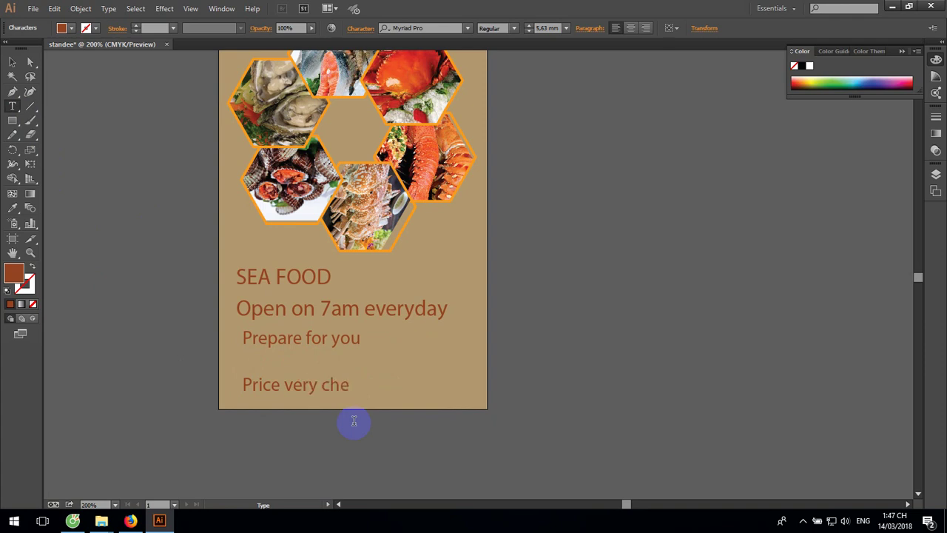
{"action": "type", "text": "ap"}
Shrink 'Price very cheap' slightly and move 'Prepare for you' just above it.
{"action": "left_click", "coordinate": [13, 62]}
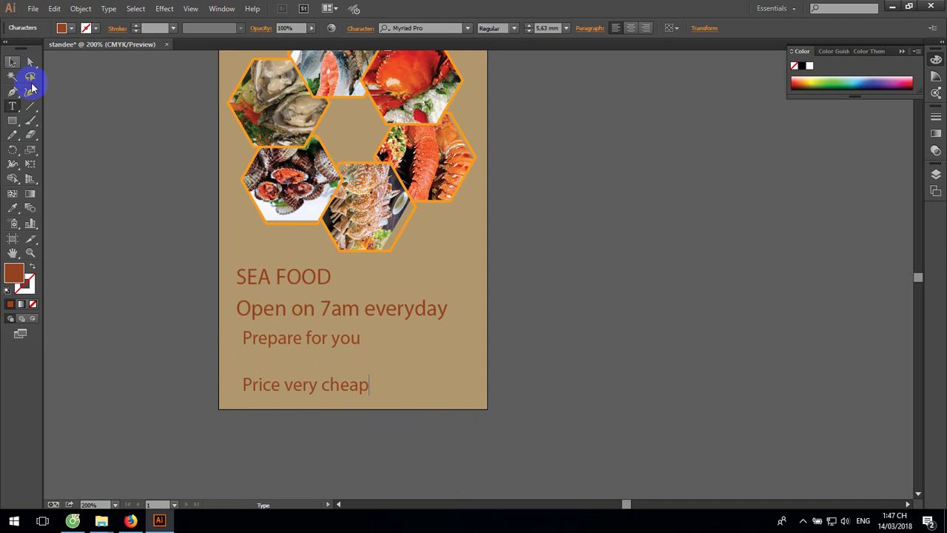
{"action": "left_click", "coordinate": [355, 389]}
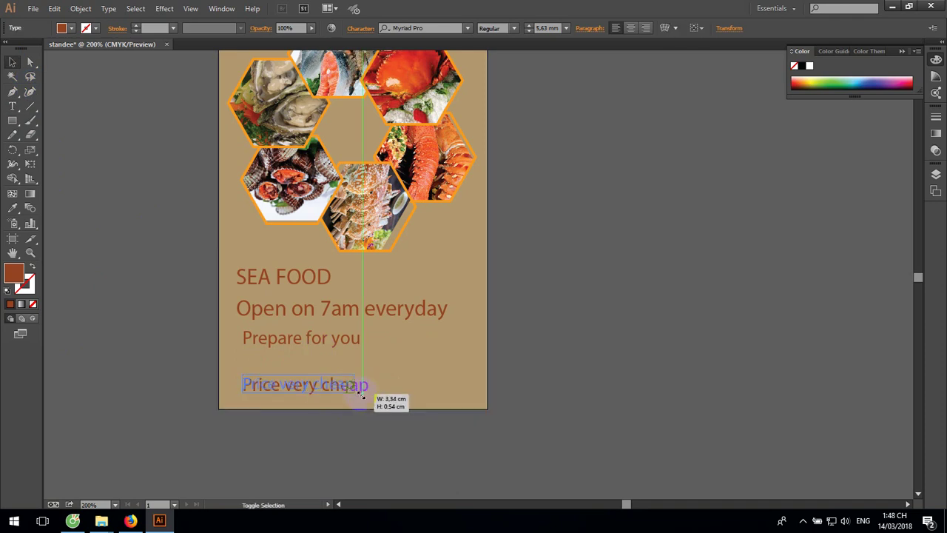
{"action": "left_click_drag", "start_coordinate": [369, 395], "coordinate": [355, 392]}
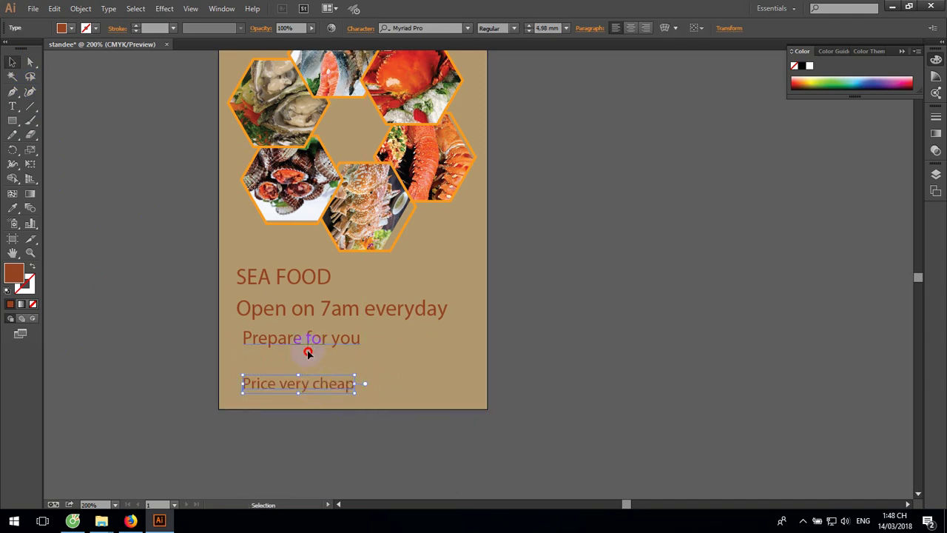
{"action": "left_click_drag", "start_coordinate": [308, 342], "coordinate": [309, 362]}
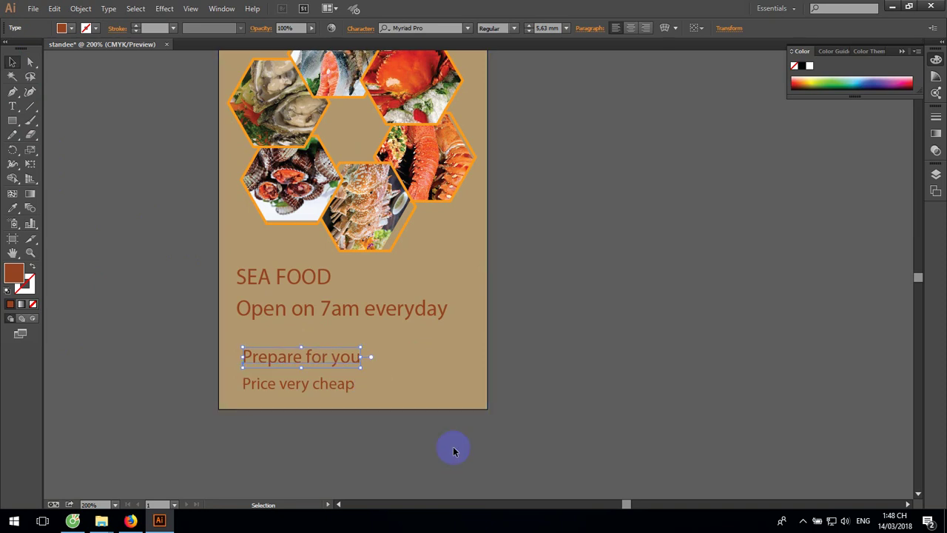
Set up the Pen tool with a red stroke at 0.06 cm weight.
{"action": "left_click", "coordinate": [575, 328]}
{"action": "left_click", "coordinate": [13, 93]}
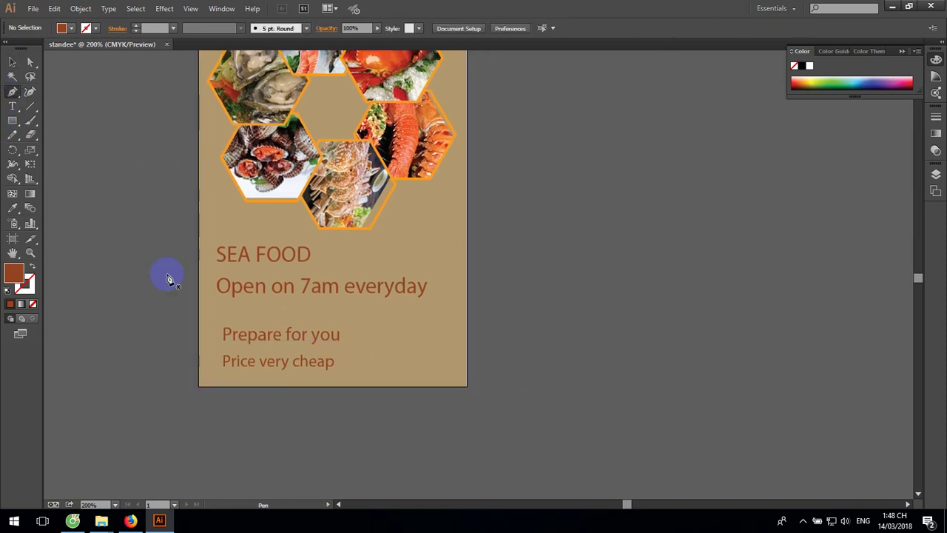
{"action": "left_click", "coordinate": [25, 283]}
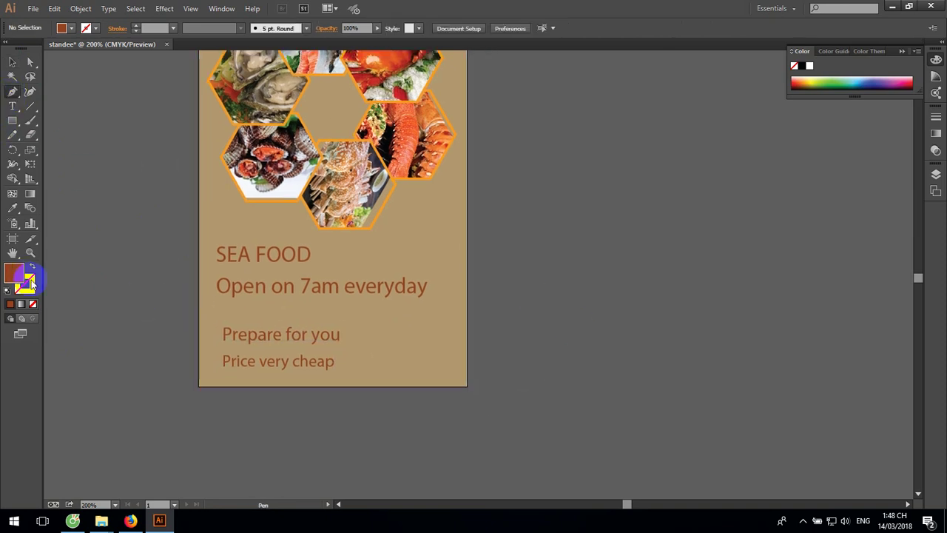
{"action": "left_click", "coordinate": [95, 29]}
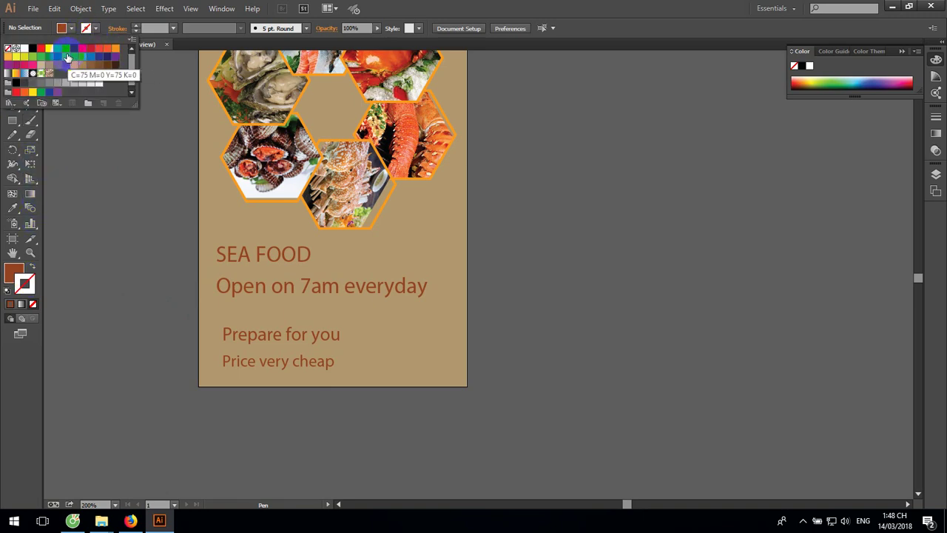
{"action": "left_click", "coordinate": [113, 50]}
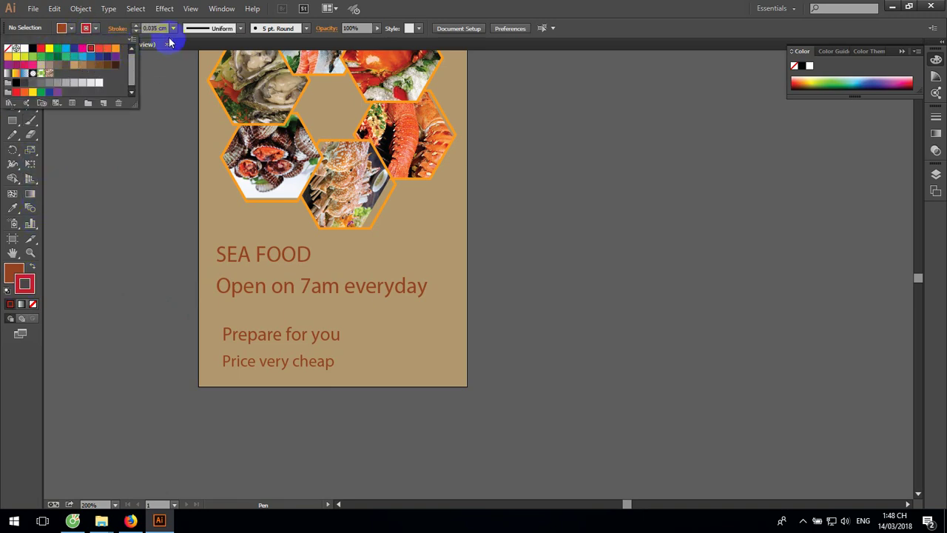
{"action": "left_click", "coordinate": [171, 28]}
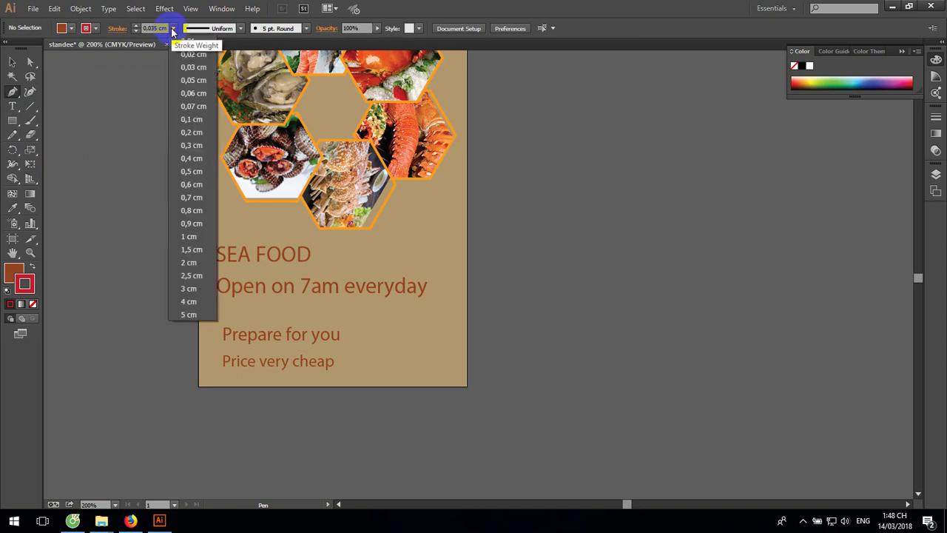
{"action": "left_click", "coordinate": [180, 91]}
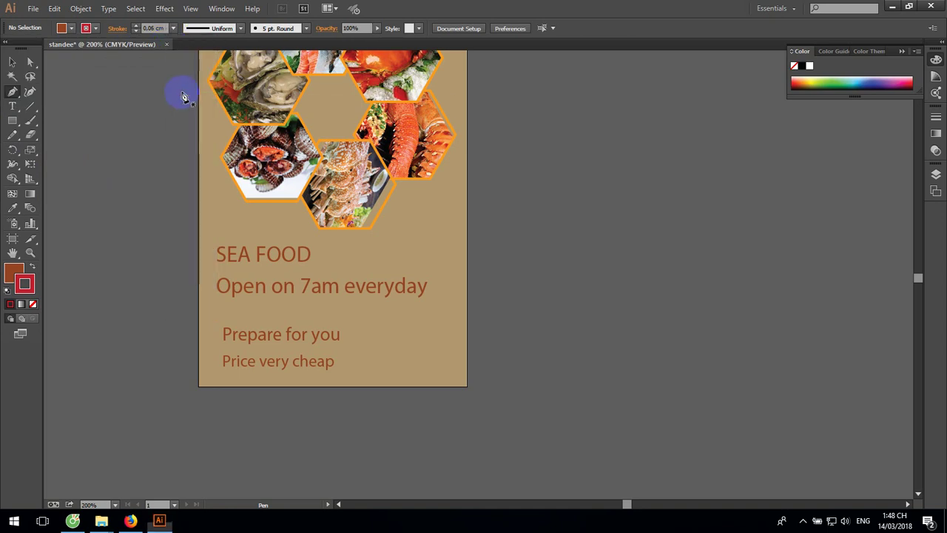
Draw the horizontal divider across the artboard below the opening-hours line, then deselect it.
{"action": "left_click", "coordinate": [198, 311]}
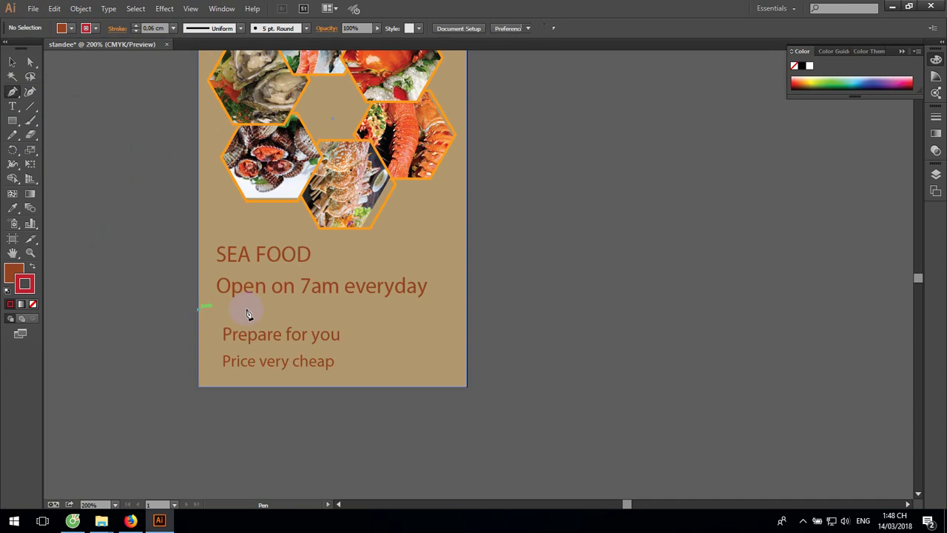
{"action": "left_click", "coordinate": [429, 318], "text": "shift"}
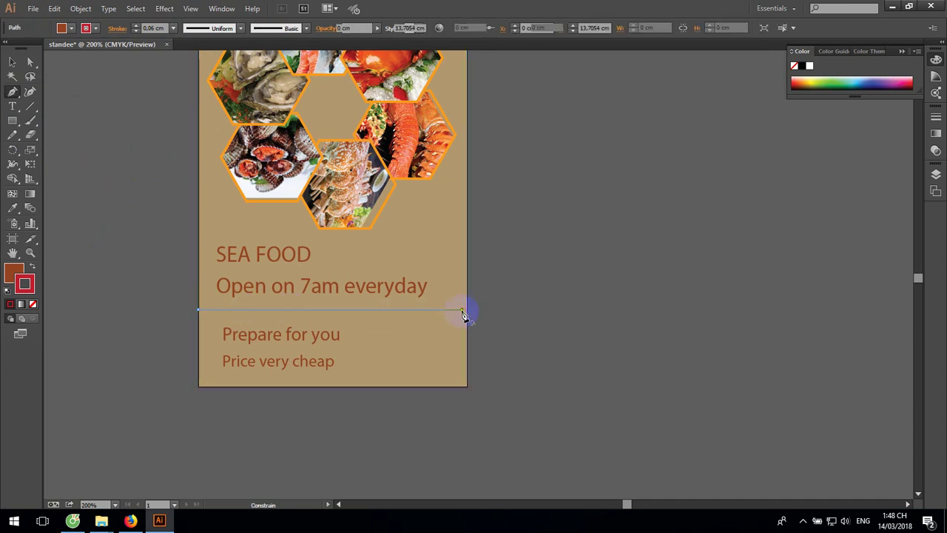
{"action": "left_click", "coordinate": [462, 311]}
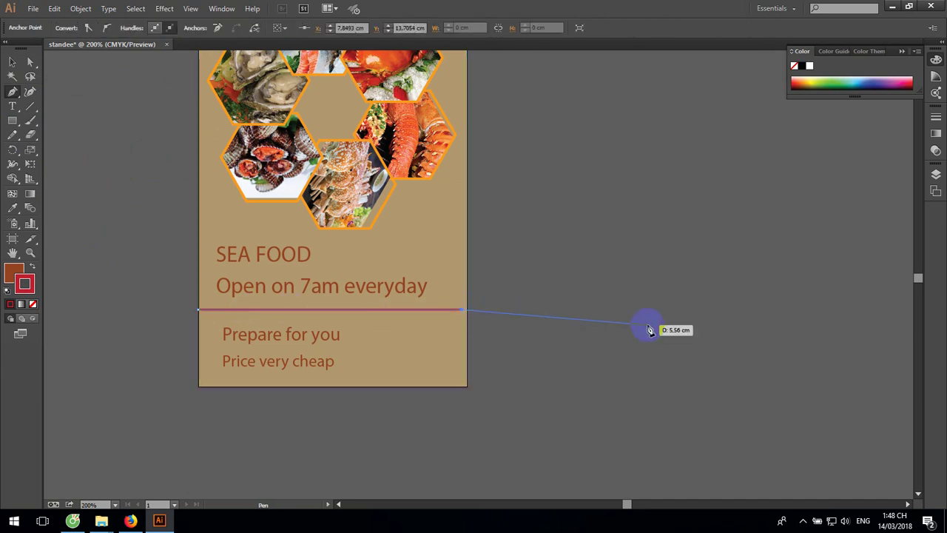
{"action": "key", "text": "v"}
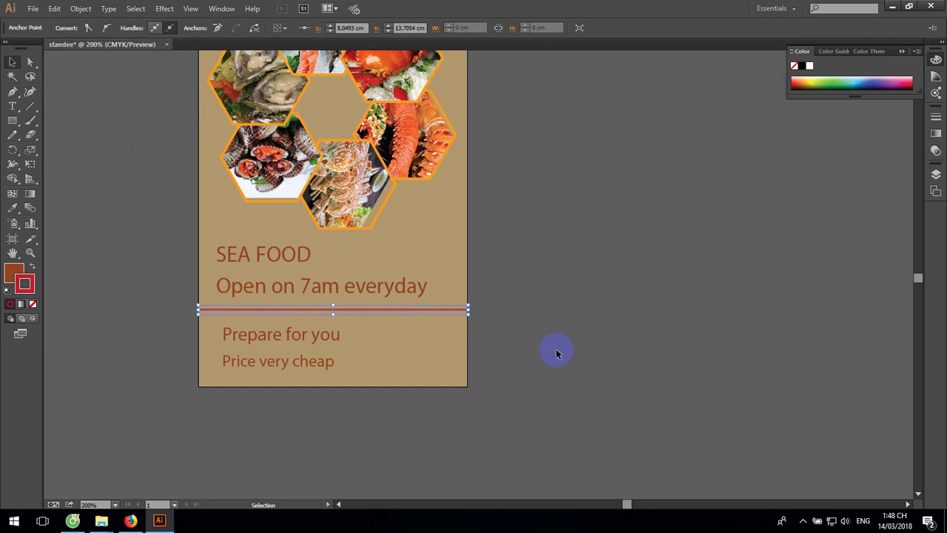
{"action": "left_click", "coordinate": [566, 352]}
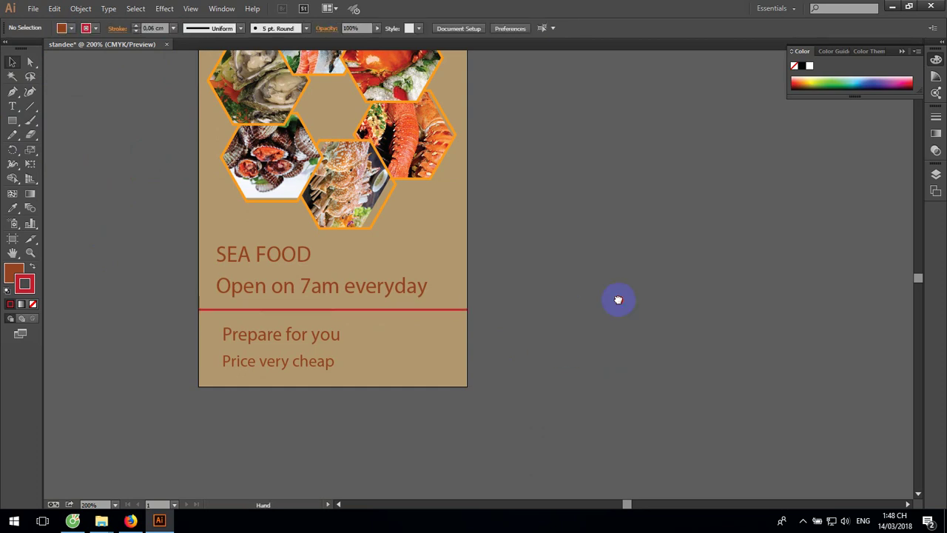
{"action": "mouse_move", "coordinate": [591, 225]}
{"action": "left_mouse_down"}
{"action": "mouse_move", "coordinate": [627, 324]}
{"action": "mouse_move", "coordinate": [592, 320]}
{"action": "left_mouse_up"}
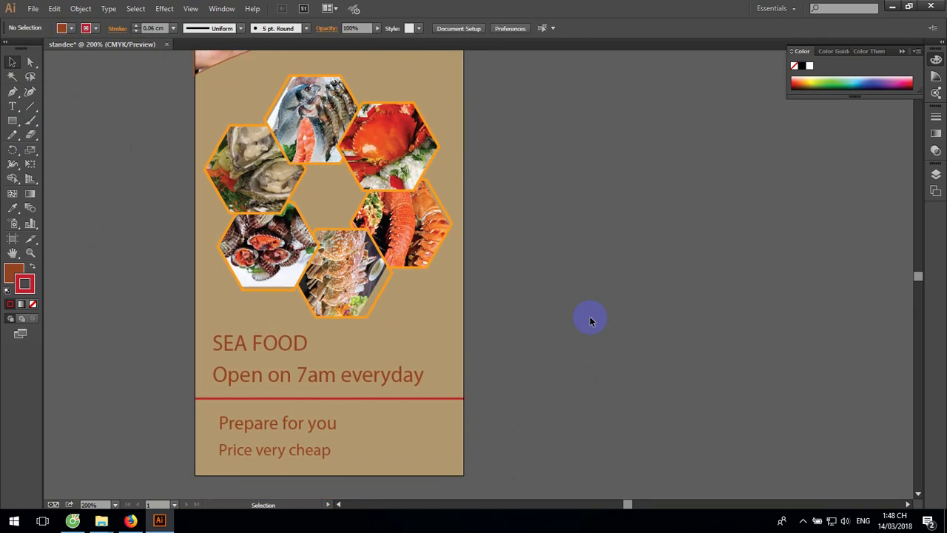
Zoom out to 150% and pan until the RESTAURANT header through the bottom text is visible.
{"action": "key", "text": "ctrl+minus"}
{"action": "left_click_drag", "start_coordinate": [592, 320], "coordinate": [602, 356]}
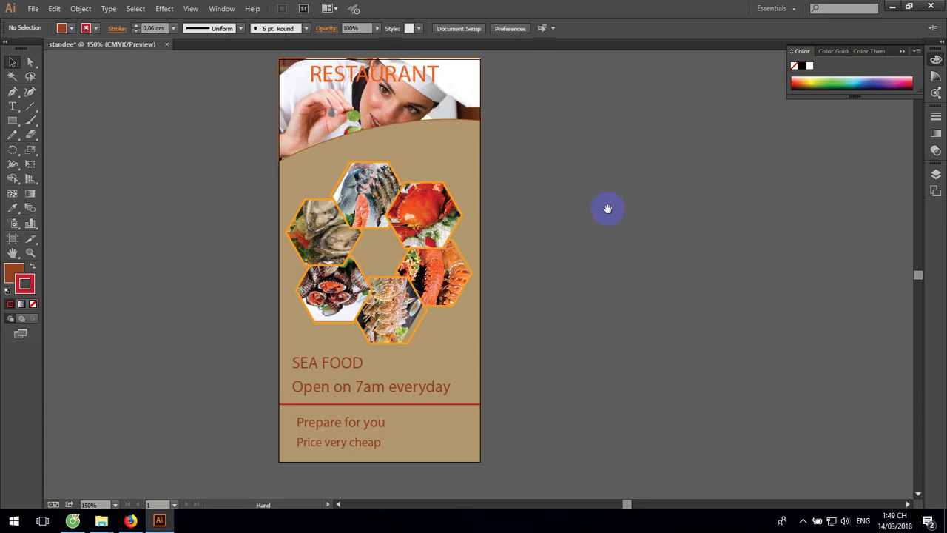
{"action": "left_click_drag", "start_coordinate": [607, 209], "coordinate": [658, 219]}
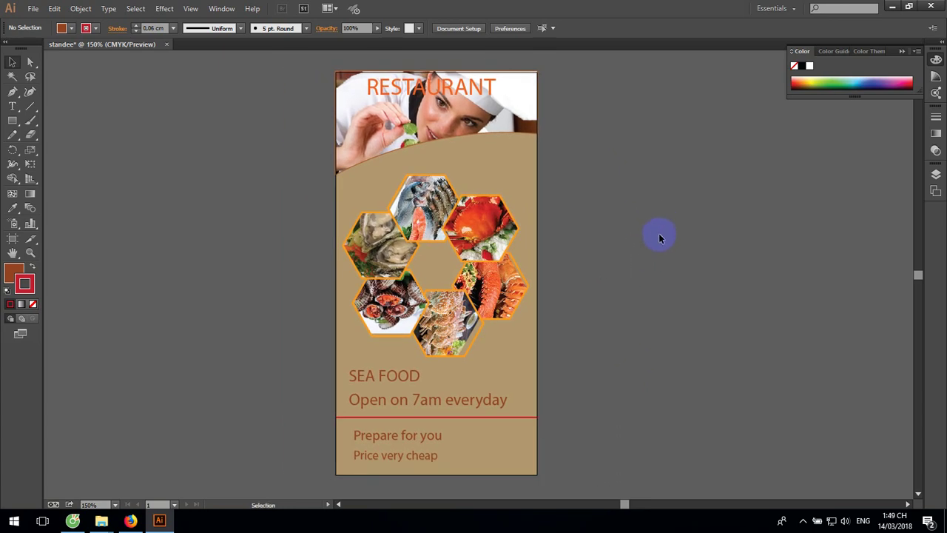
Change the RESTAURANT title font from Myriad Pro to Montserrat-Regular and nudge it slightly left.
{"action": "left_click", "coordinate": [423, 96]}
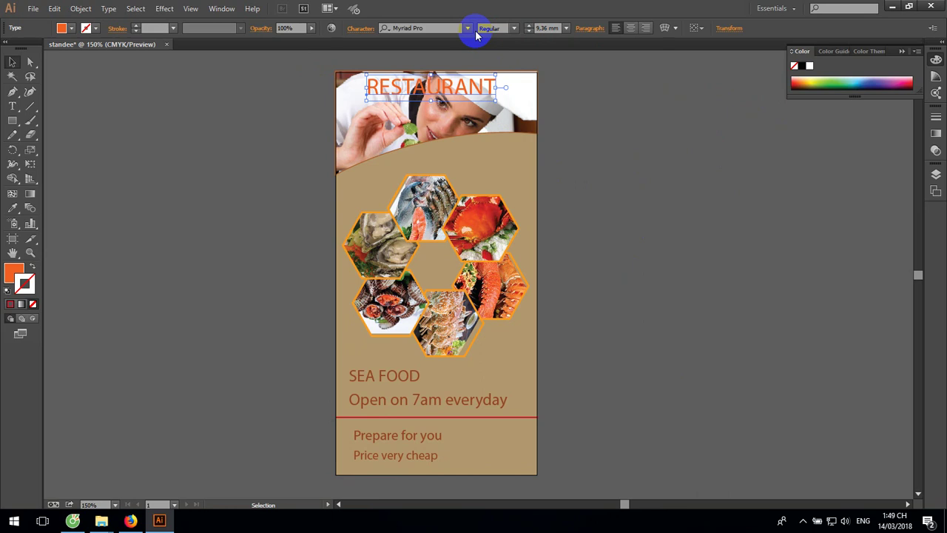
{"action": "left_click", "coordinate": [513, 28]}
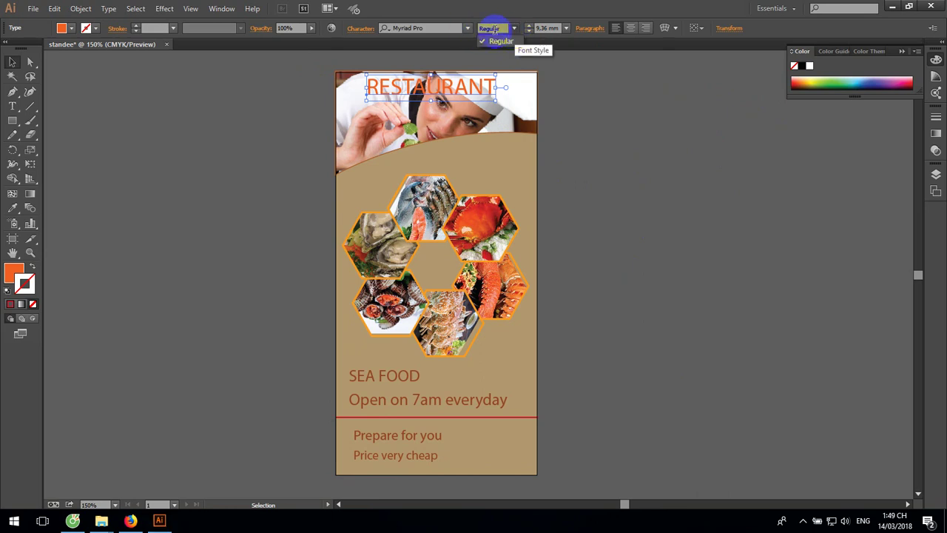
{"action": "left_click", "coordinate": [466, 29]}
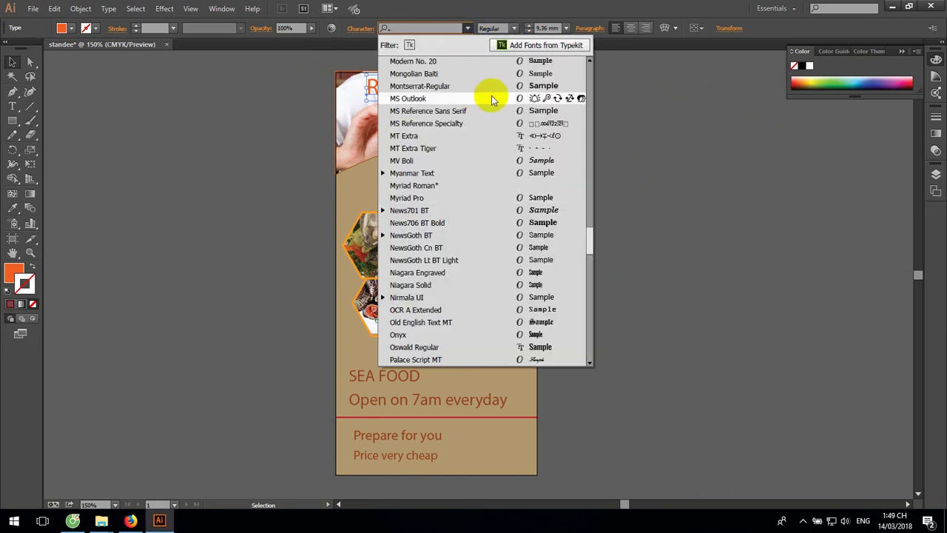
{"action": "left_click", "coordinate": [498, 86]}
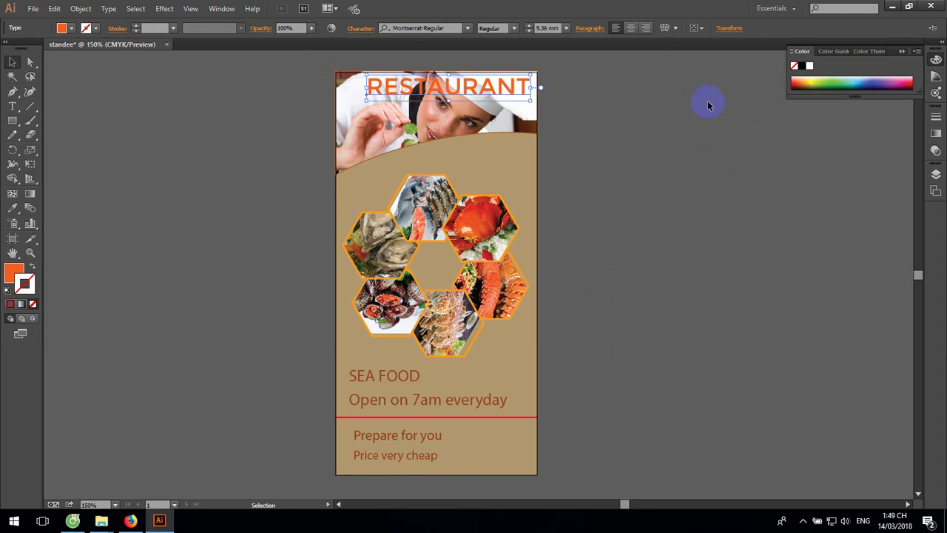
{"action": "key", "text": "Left"}
{"action": "key", "text": "Left"}
{"action": "key", "text": "Left"}
{"action": "key", "text": "Left"}
{"action": "key", "text": "Left"}
{"action": "key", "text": "Left"}
{"action": "key", "text": "Left"}
{"action": "key", "text": "Left"}
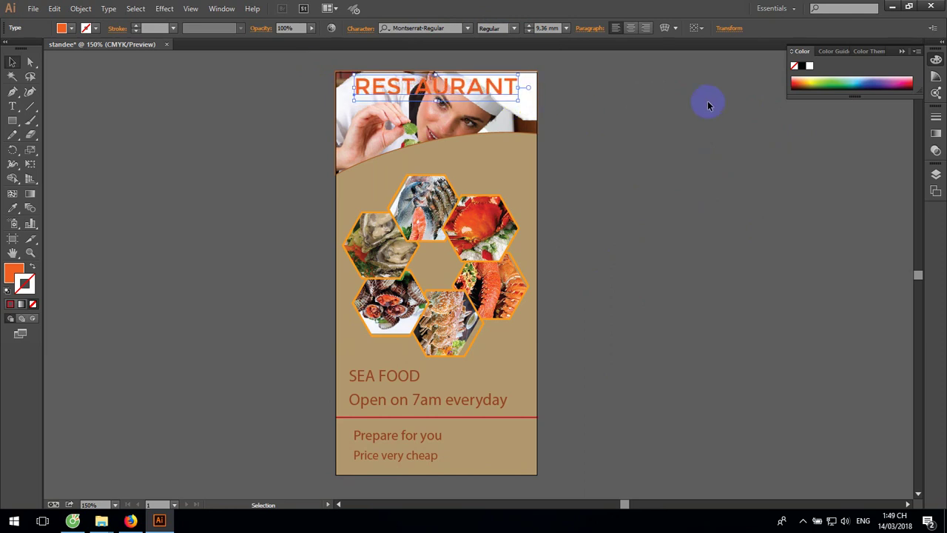
{"action": "key", "text": "Right"}
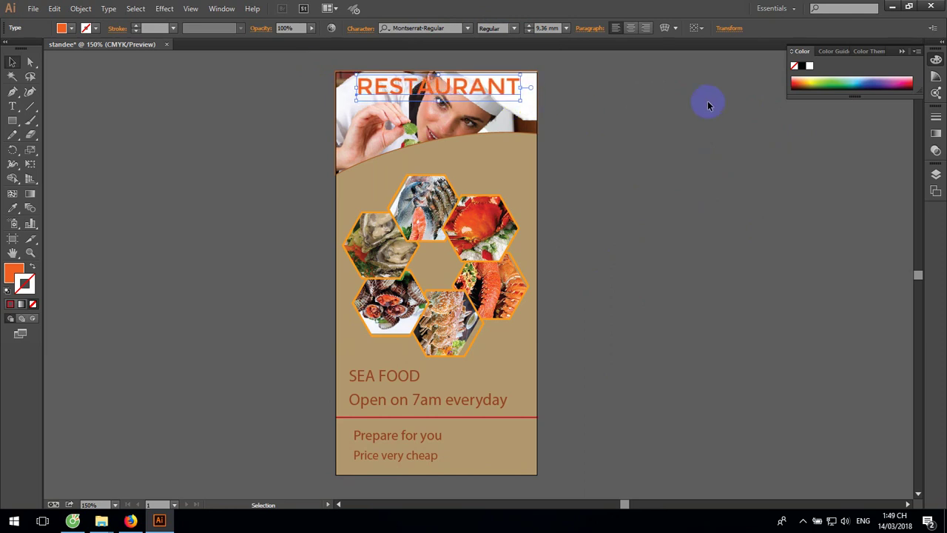
{"action": "key", "text": "Left"}
{"action": "key", "text": "Left"}
{"action": "left_click", "coordinate": [694, 206]}
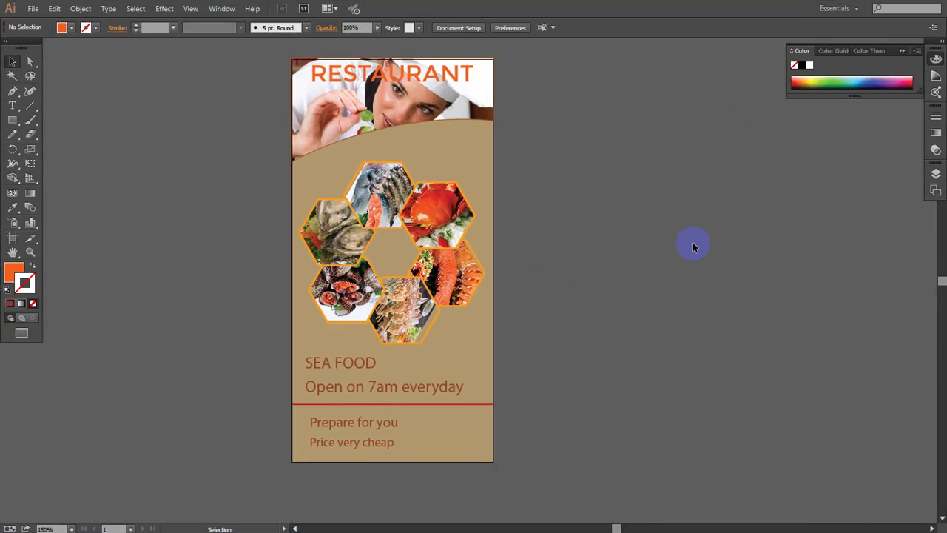
{"action": "left_click_drag", "start_coordinate": [663, 205], "coordinate": [679, 225]}
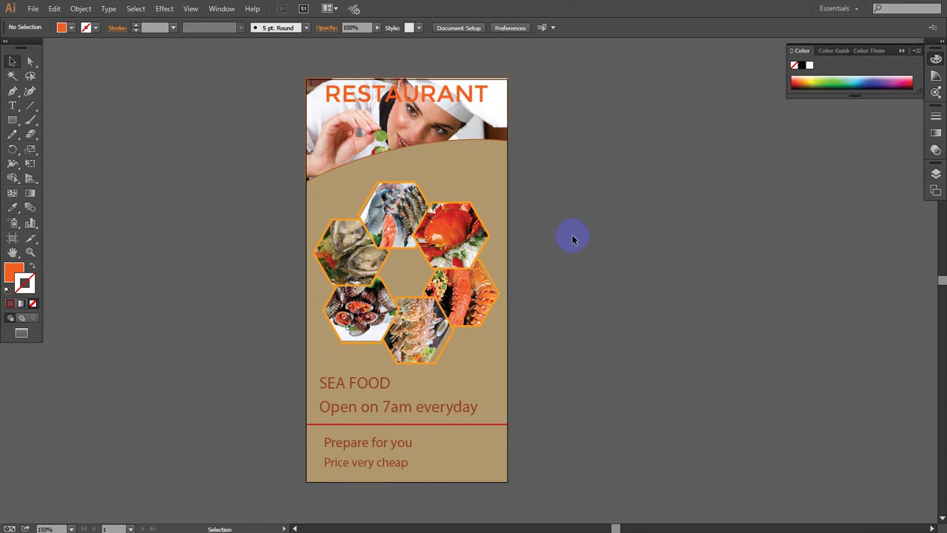
{"action": "left_click", "coordinate": [319, 151]}
{"action": "left_click", "coordinate": [654, 201]}
Save the document as standee in Adobe Illustrator (*.AI) format with default options.
{"action": "left_click", "coordinate": [33, 9]}
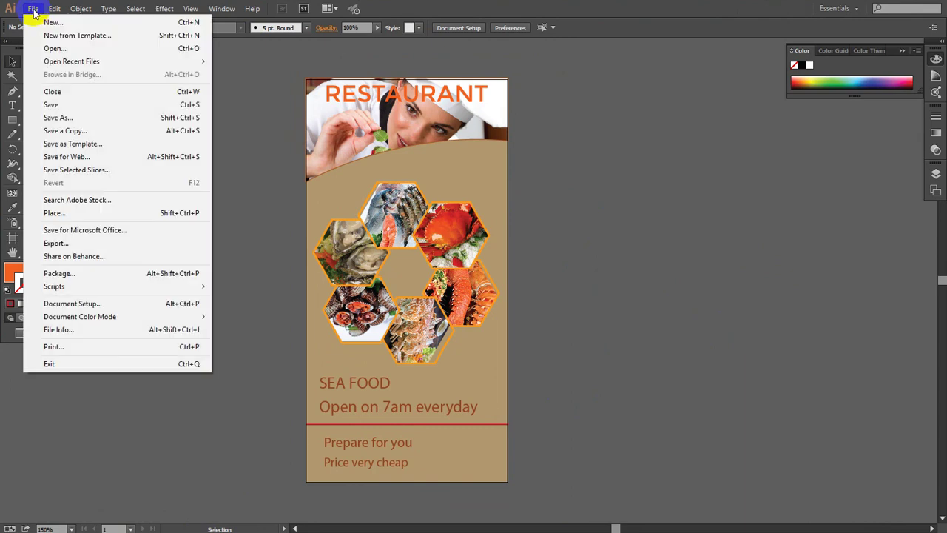
{"action": "left_click", "coordinate": [54, 101]}
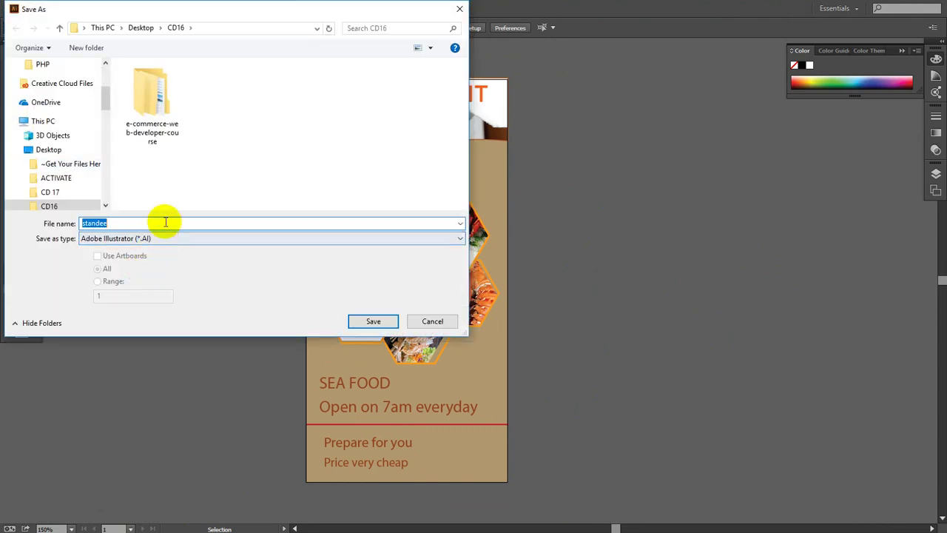
{"action": "left_click", "coordinate": [367, 323]}
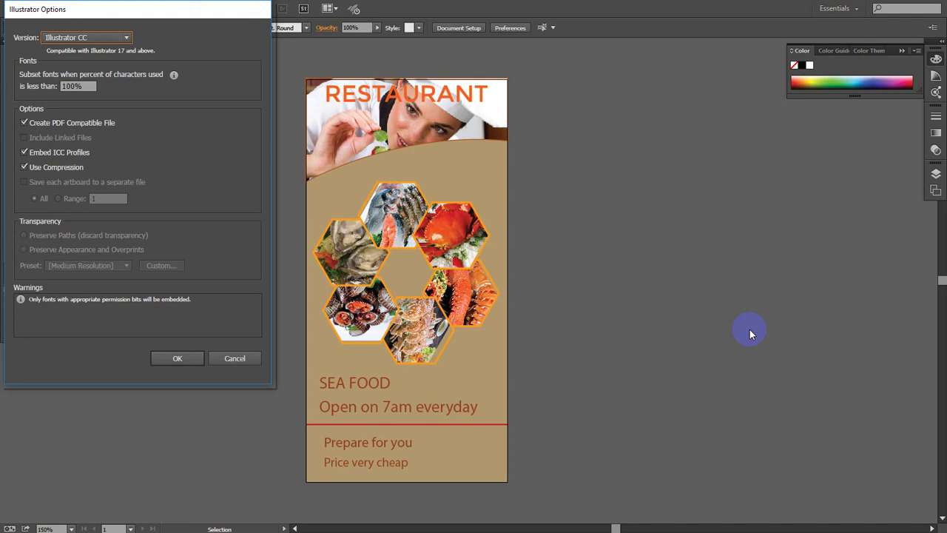
{"action": "left_click", "coordinate": [172, 359]}
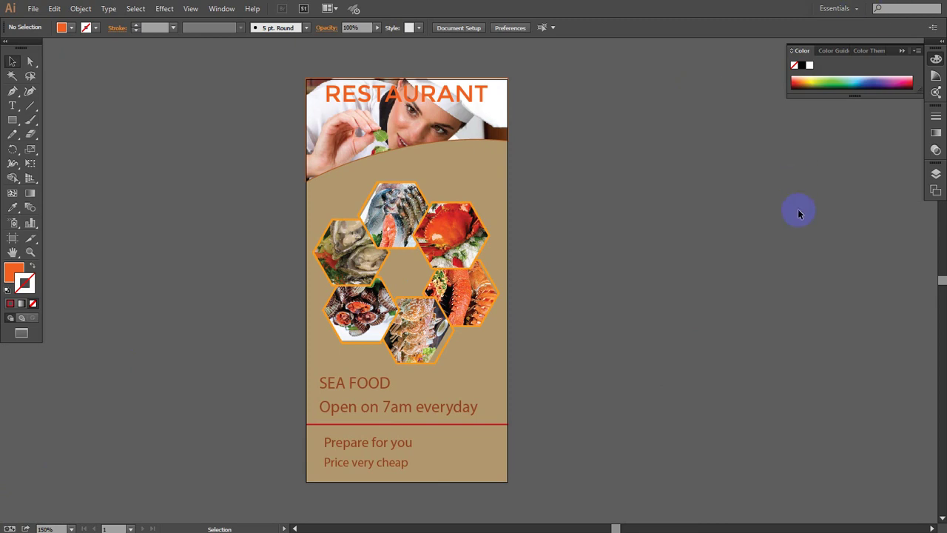
Exit full-screen mode and minimize Illustrator to show the desktop.
{"action": "left_click", "coordinate": [785, 257]}
{"action": "key", "text": "f"}
{"action": "key", "text": "f"}
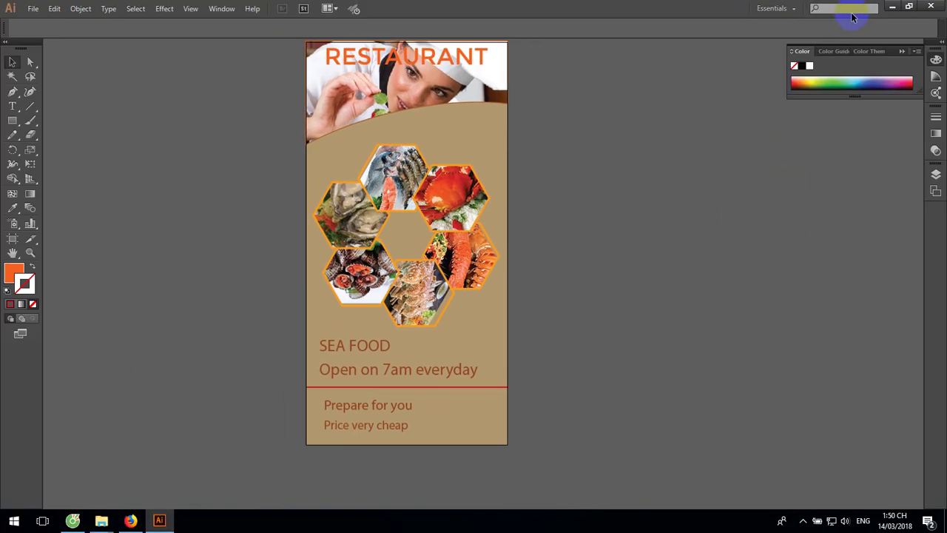
{"action": "left_click", "coordinate": [891, 7]}
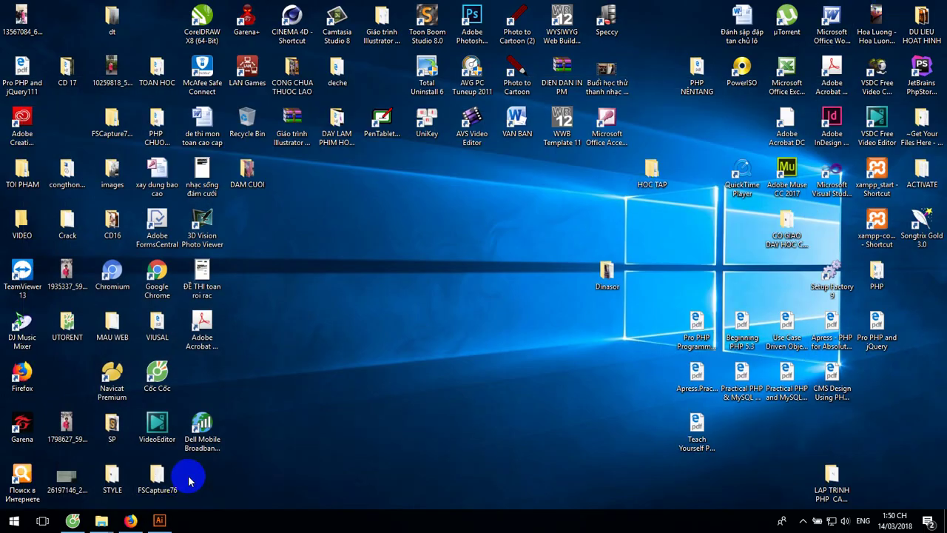